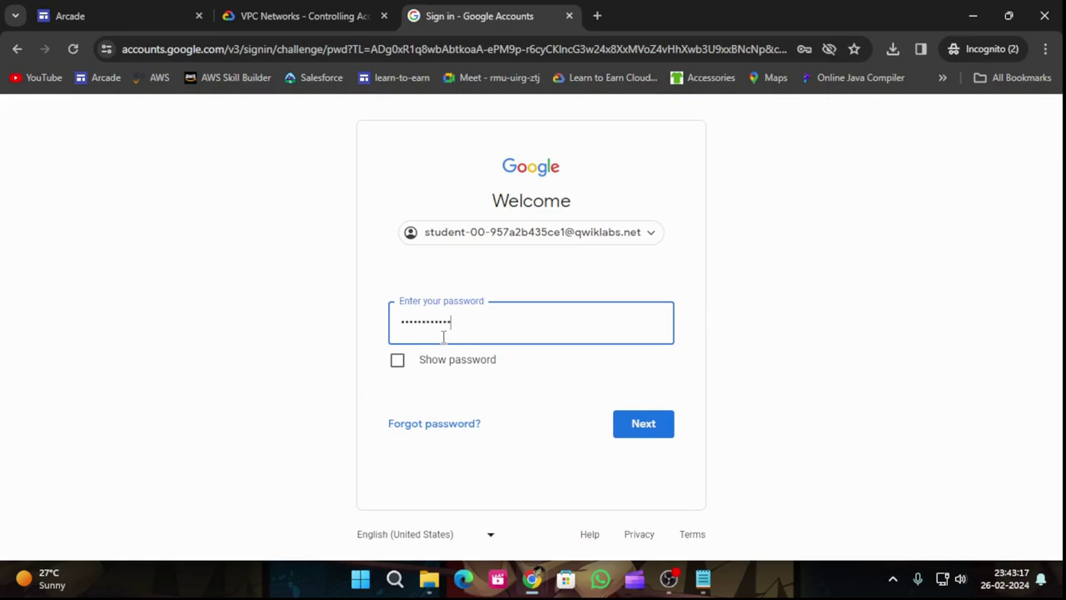
- Finish the student account sign-in by accepting the new-account notice and the Google Cloud Platform terms of service
key("Return")
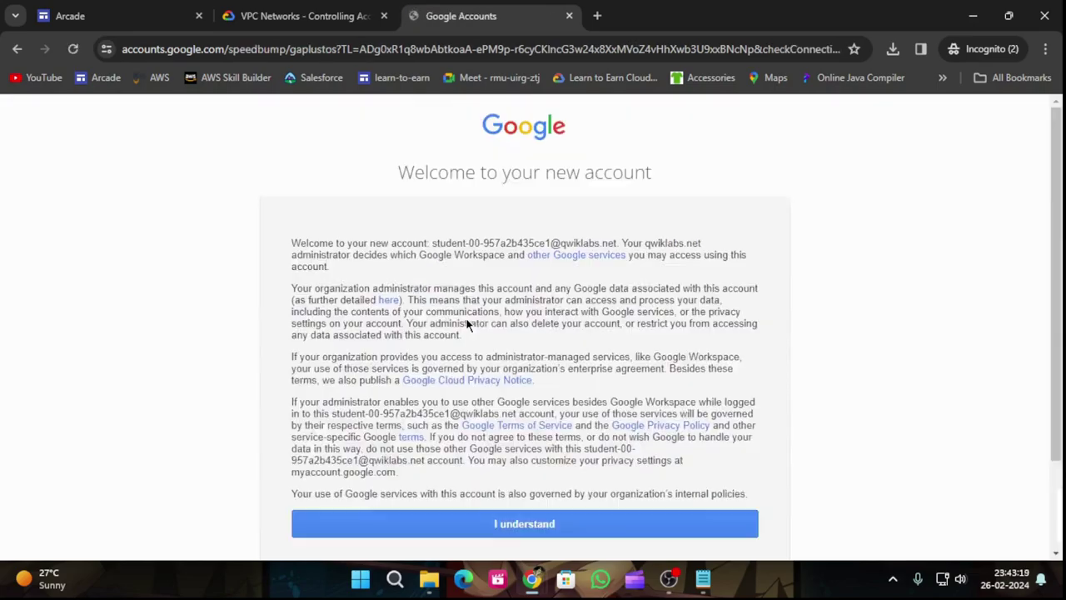
left_click(508, 525)
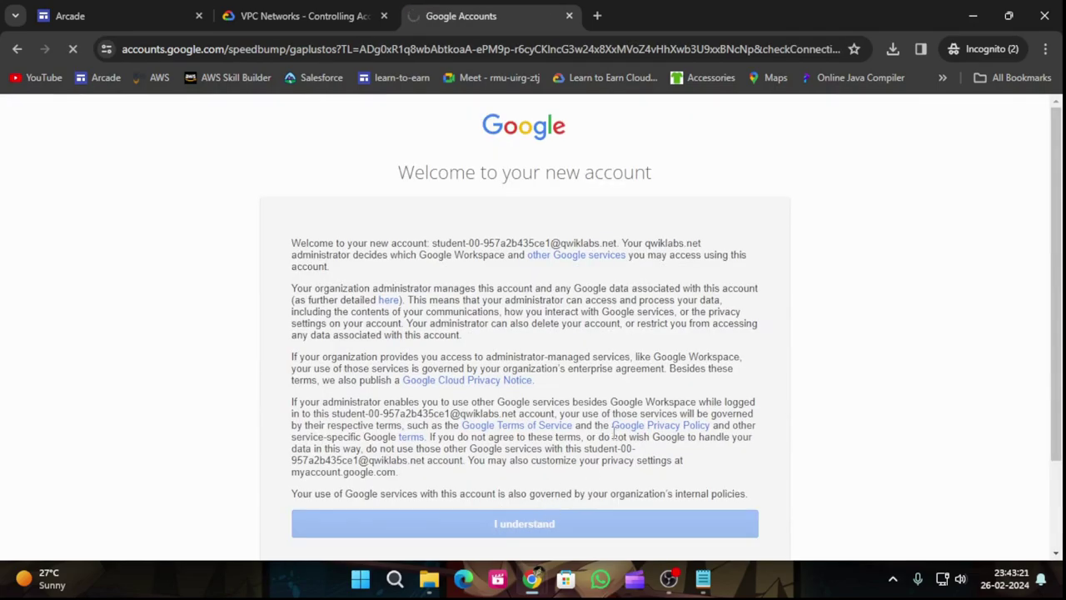
left_click(300, 16)
scroll(200, 433, "down", 2)
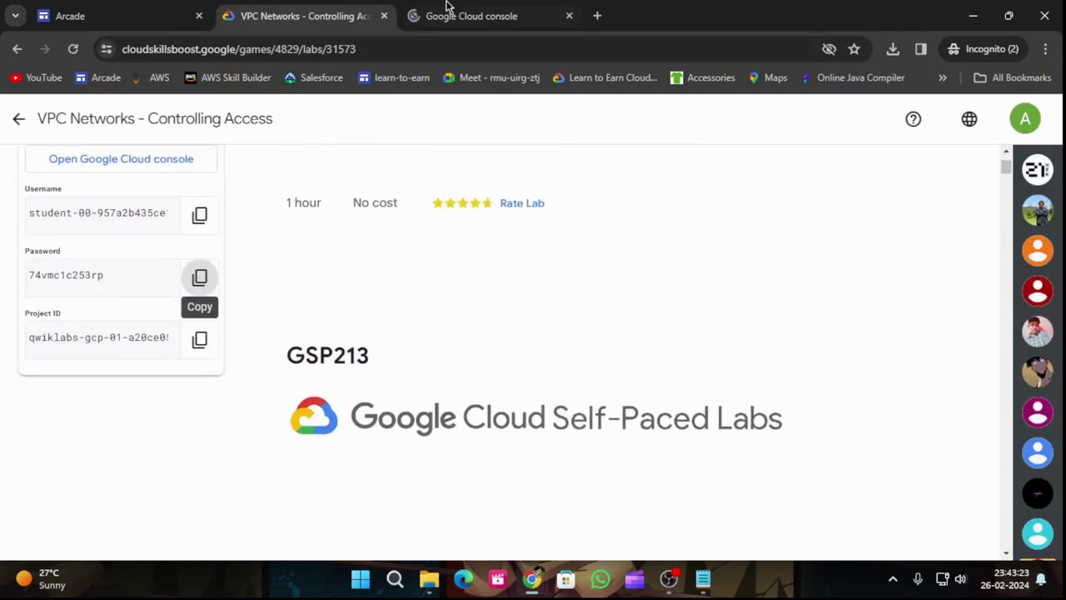
left_click(471, 16)
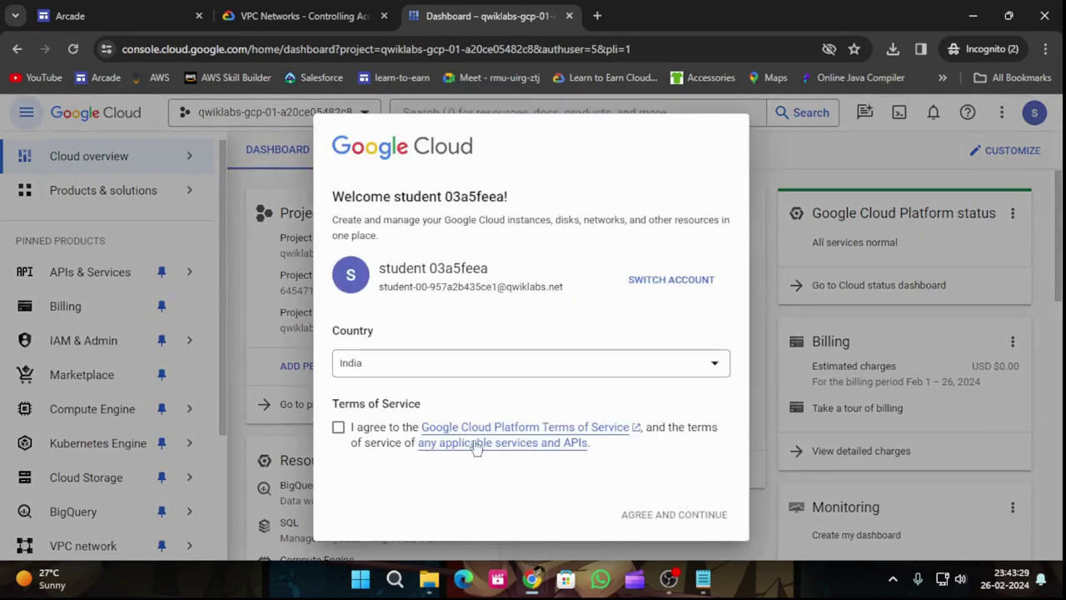
left_click(339, 428)
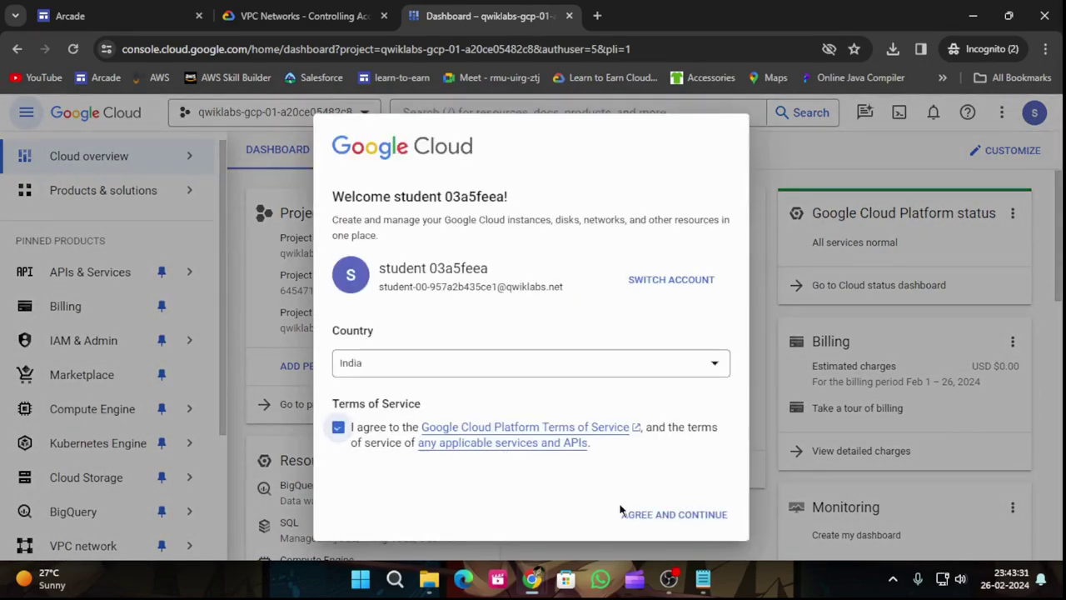
left_click(692, 514)
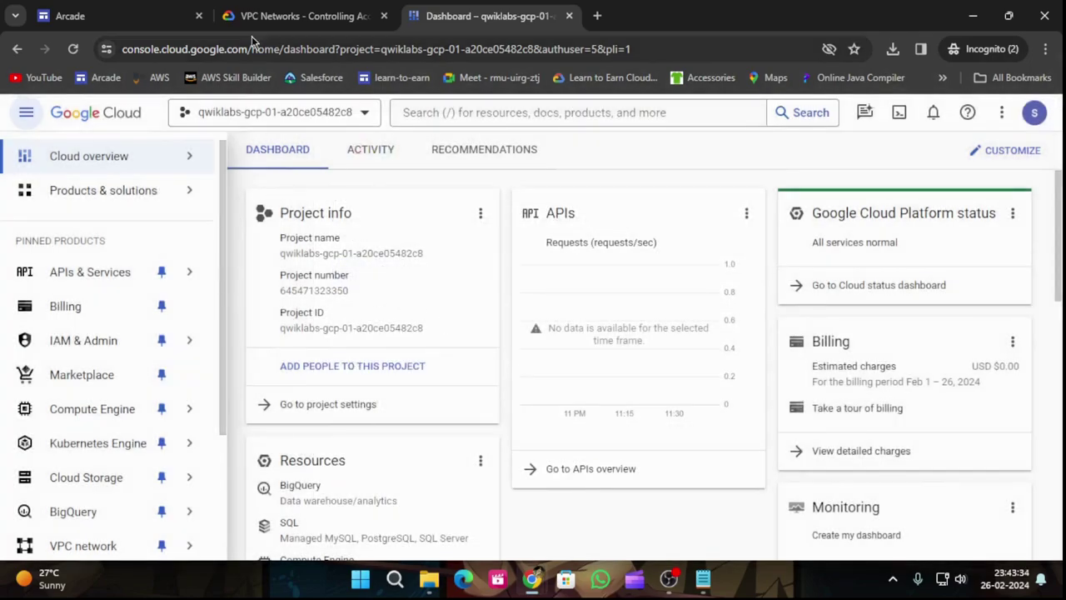
- Copy the gcloud auth list command from the Activate Cloud Shell section of the lab instructions
left_click(275, 16)
scroll(404, 454, "down", 3)
scroll(683, 424, "down", 20)
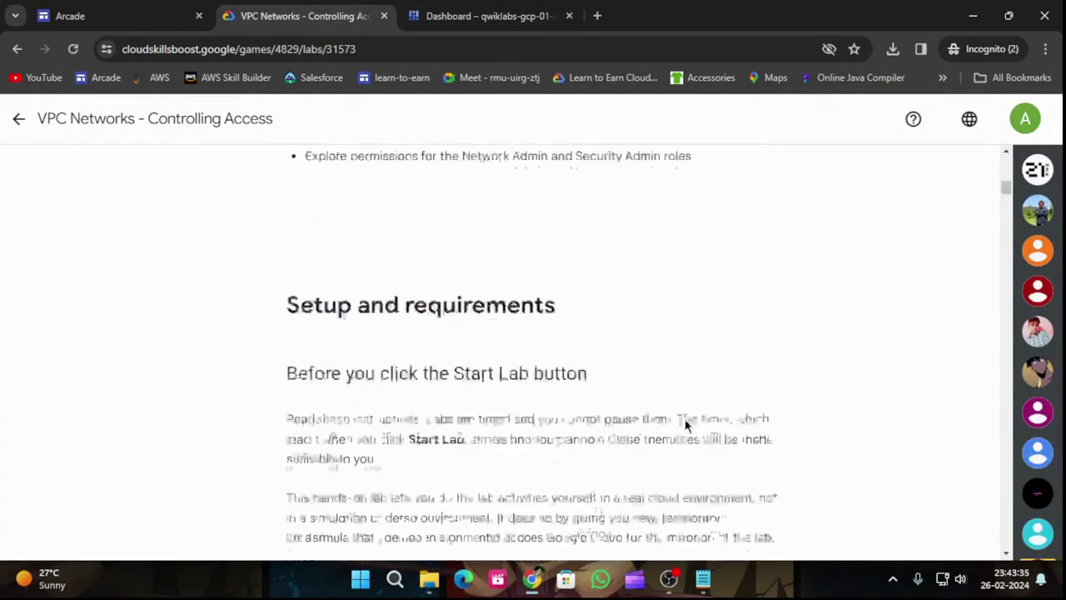
scroll(683, 433, "down", 8)
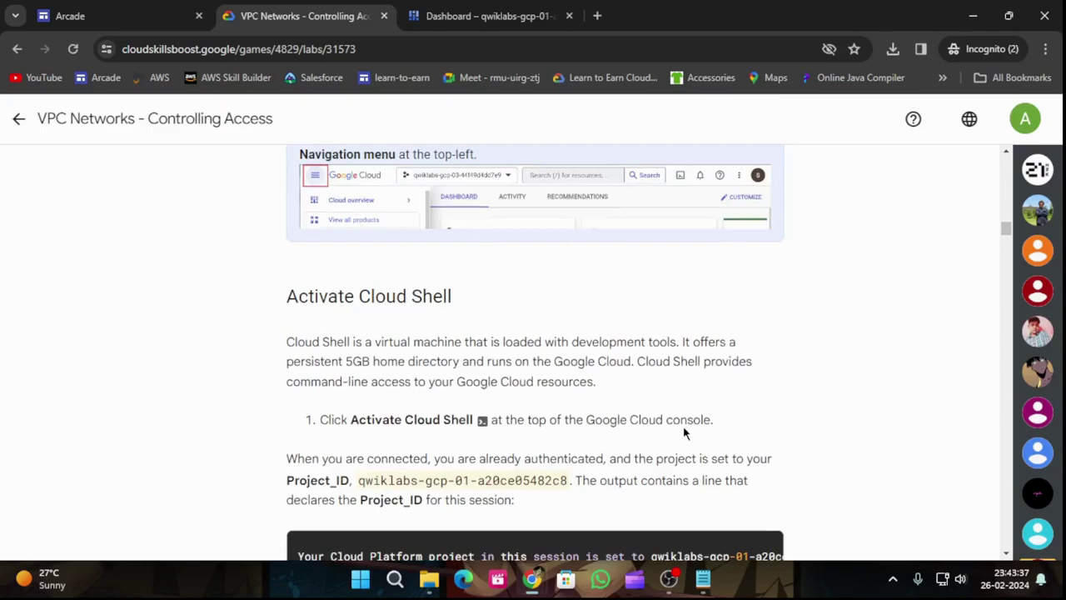
left_click(758, 343)
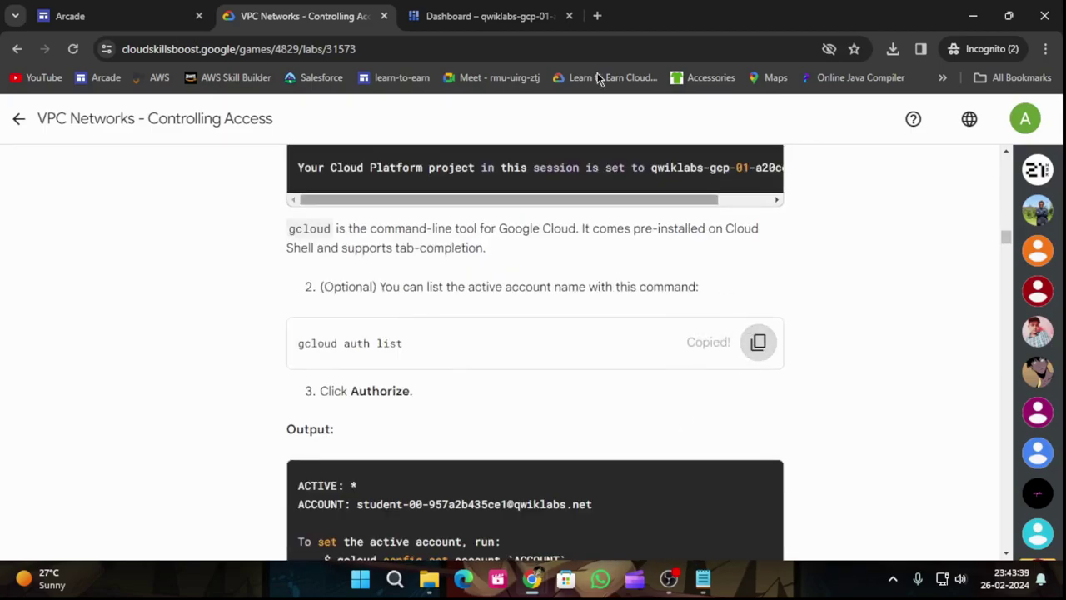
- Activate Cloud Shell in the Google Cloud console, enlarge its terminal area and dismiss the session details tip
left_click(560, 14)
left_click(899, 111)
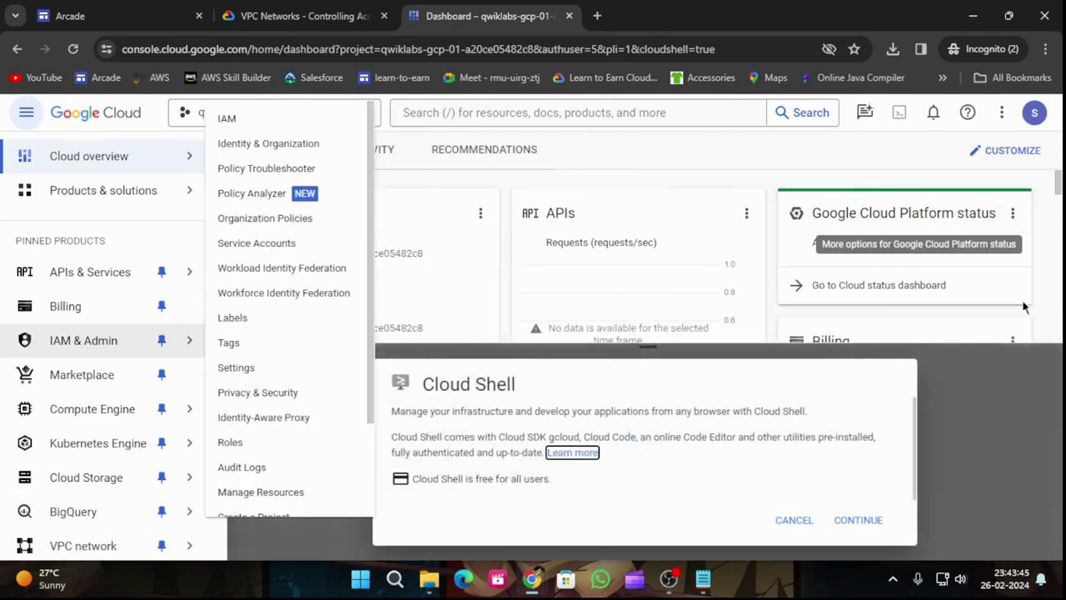
left_click(858, 519)
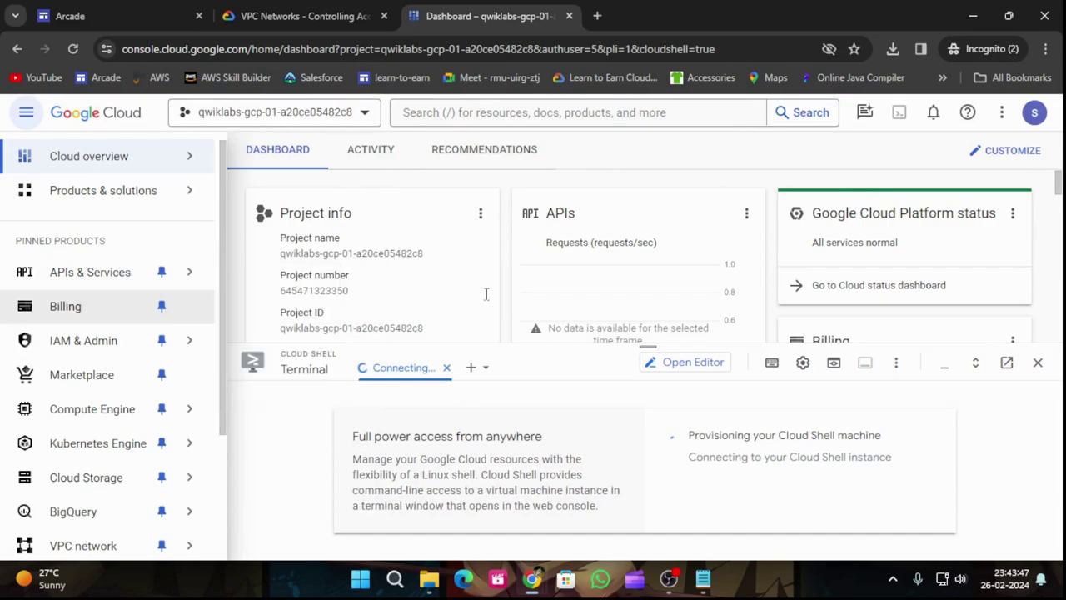
left_click_drag(653, 345, 653, 210)
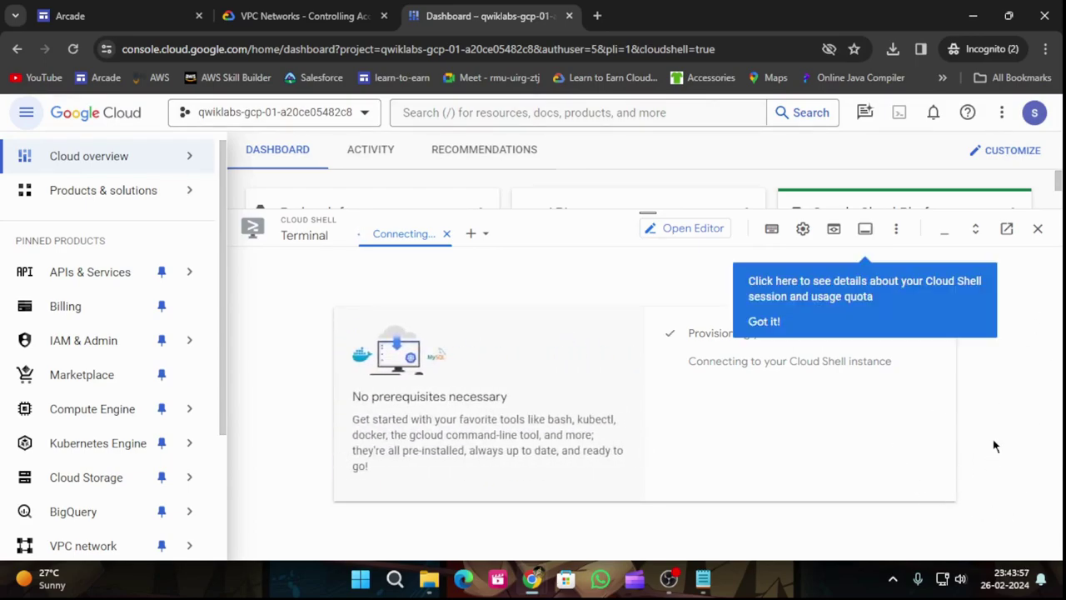
left_click(758, 320)
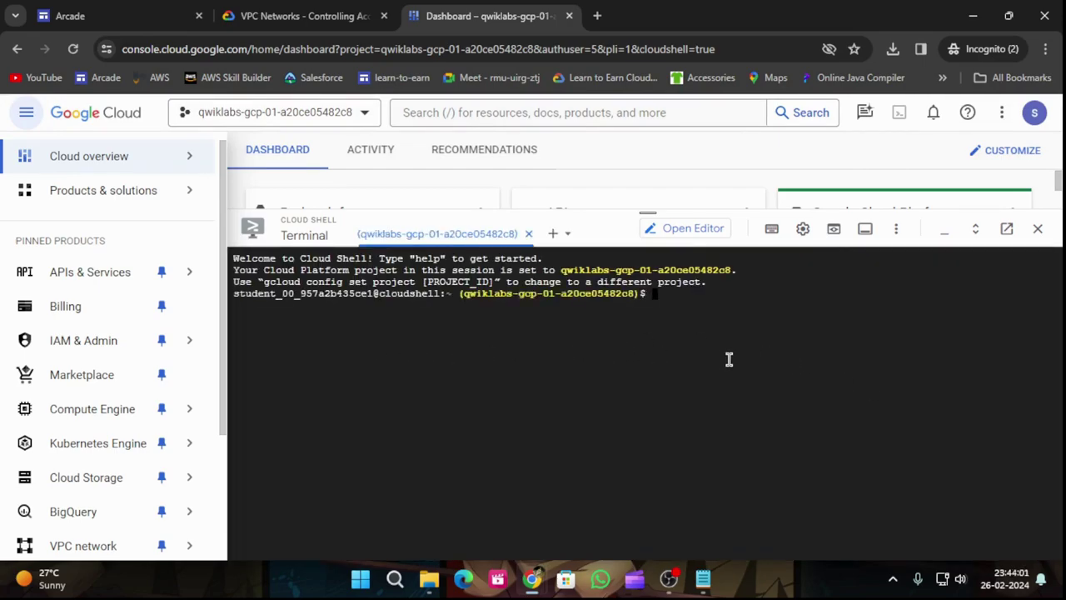
- Run the copied gcloud auth list command in Cloud Shell and authorize the use of the account credentials
key("ctrl+v")
key("Return")
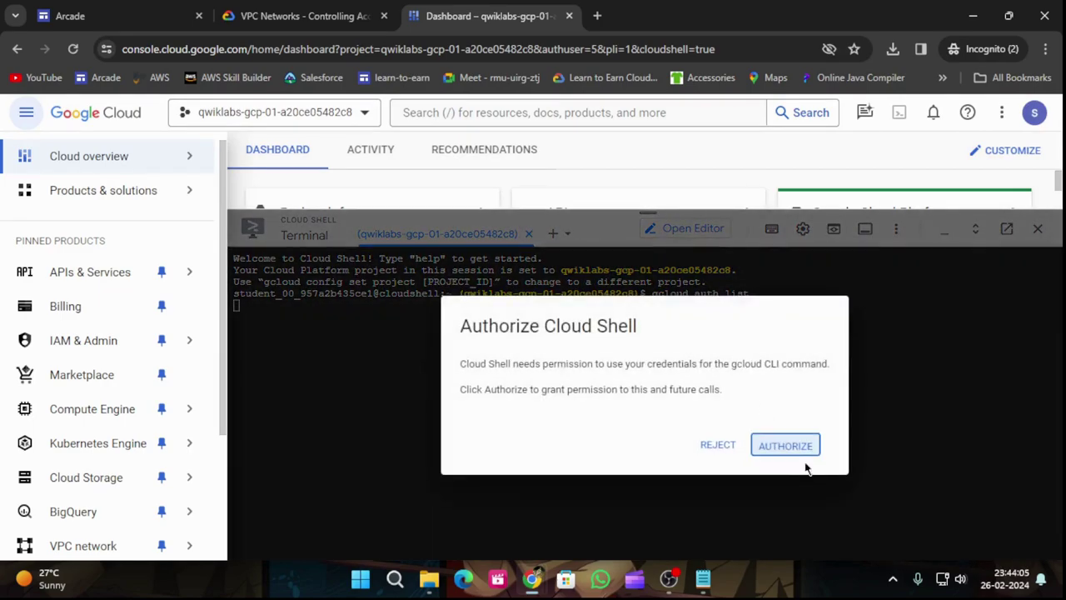
left_click(791, 445)
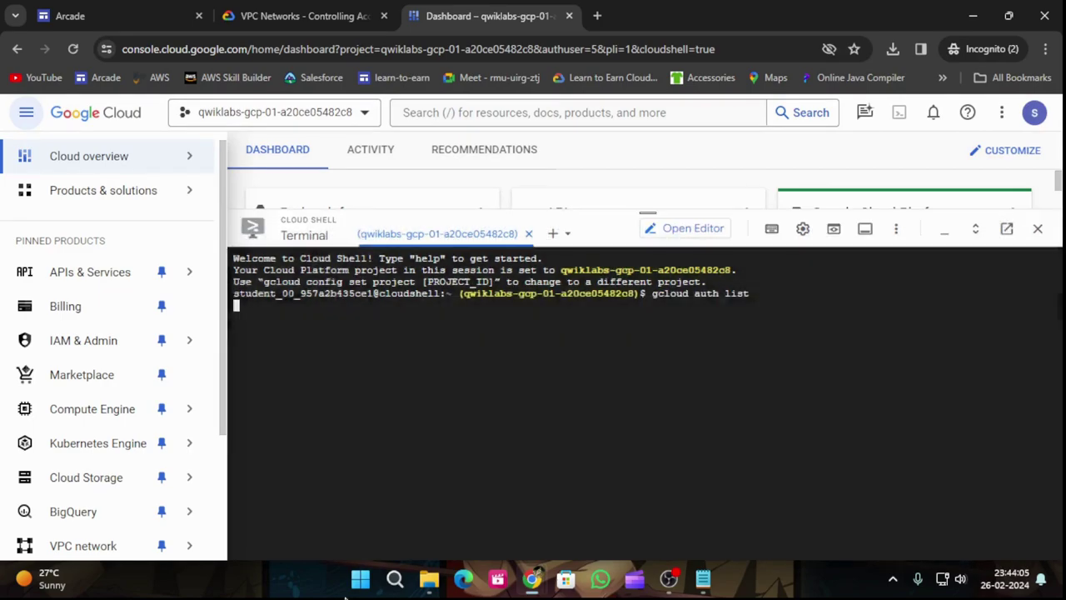
- Copy gcloud config list project from the lab instructions and run it in Cloud Shell
left_click(233, 10)
scroll(540, 365, "down", 5)
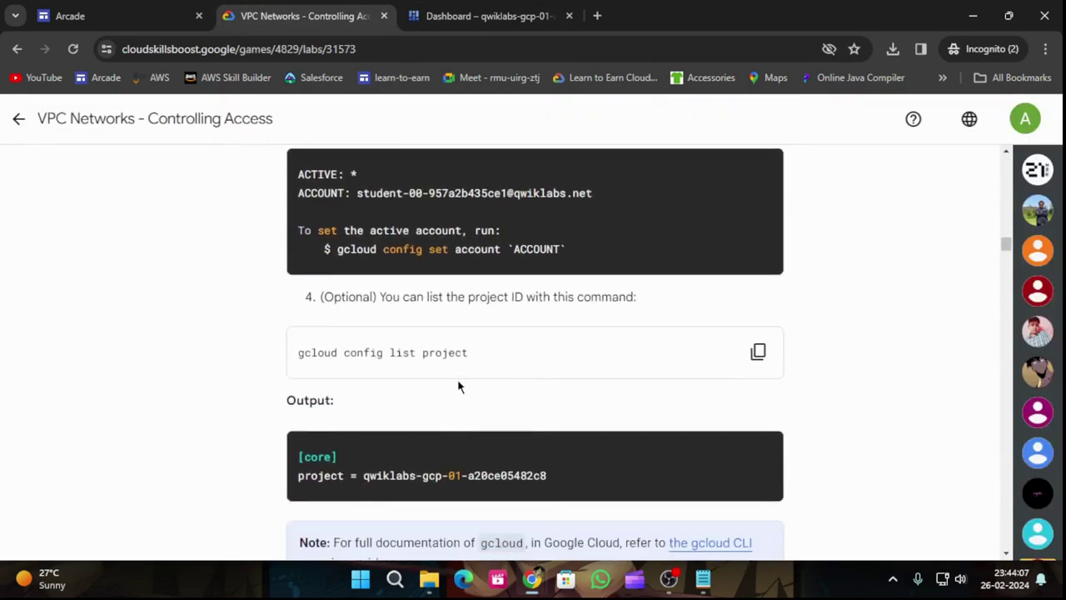
left_click(758, 354)
left_click(488, 16)
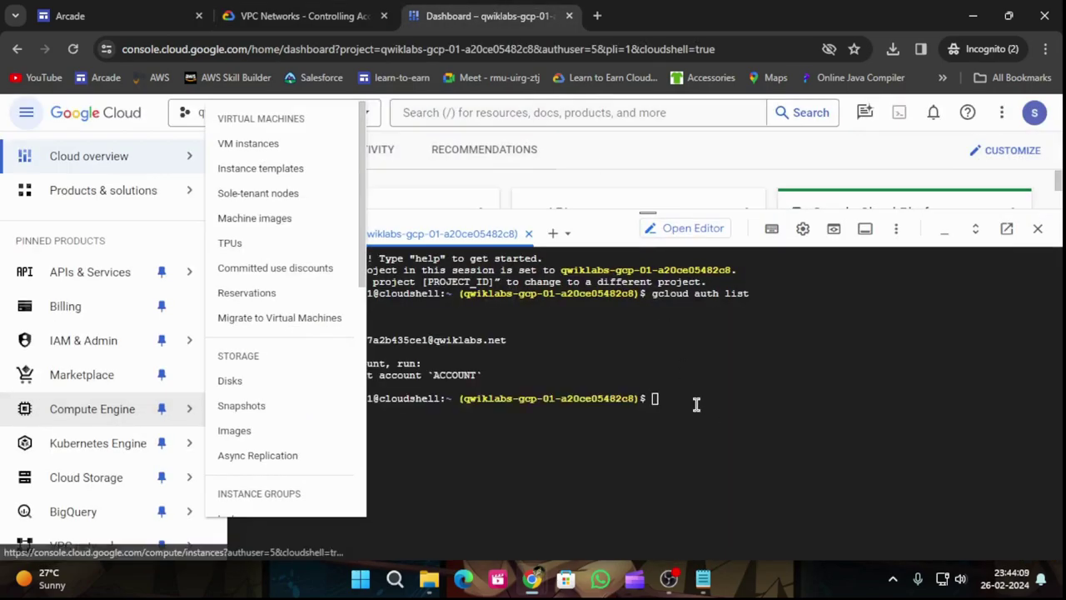
key("ctrl+v")
key("Return")
- Find the blue server's property table in Task 1 of the lab and copy the name blue
left_click(304, 16)
scroll(702, 357, "down", 6)
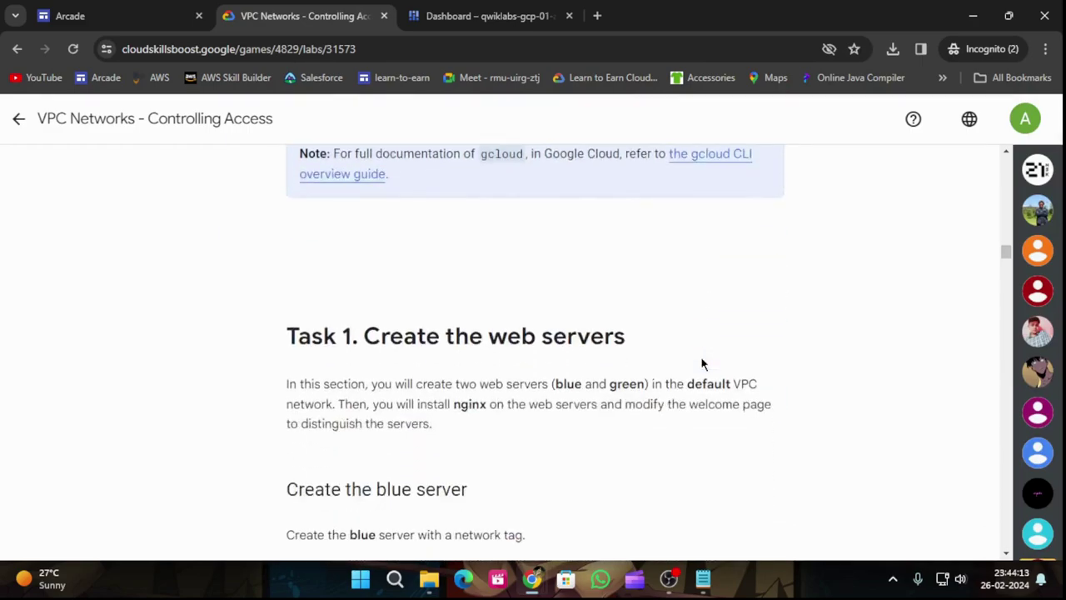
scroll(702, 388, "down", 3)
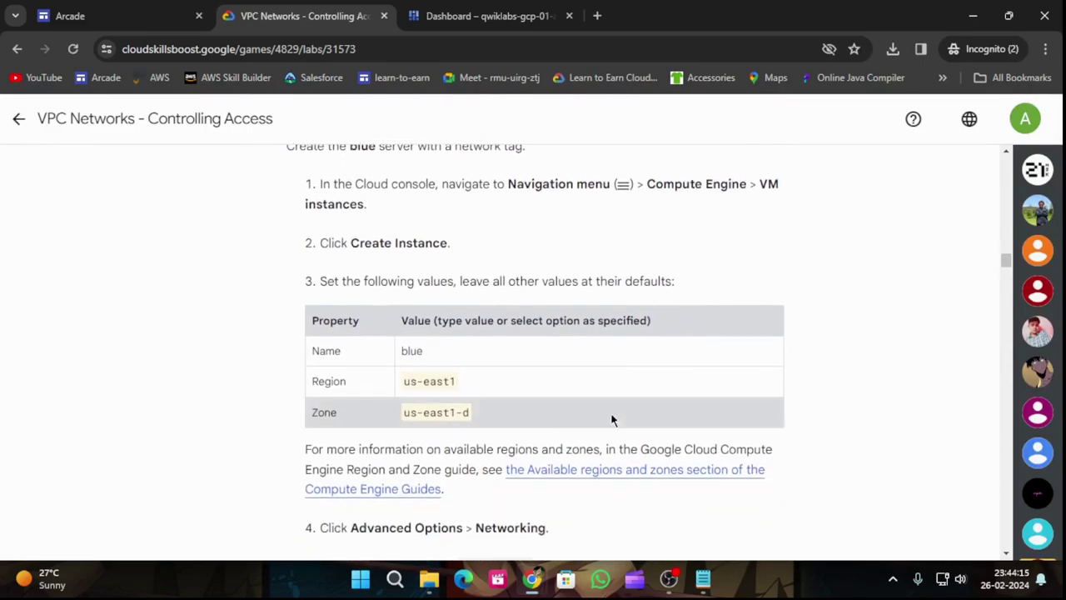
left_click_drag(426, 354, 398, 355)
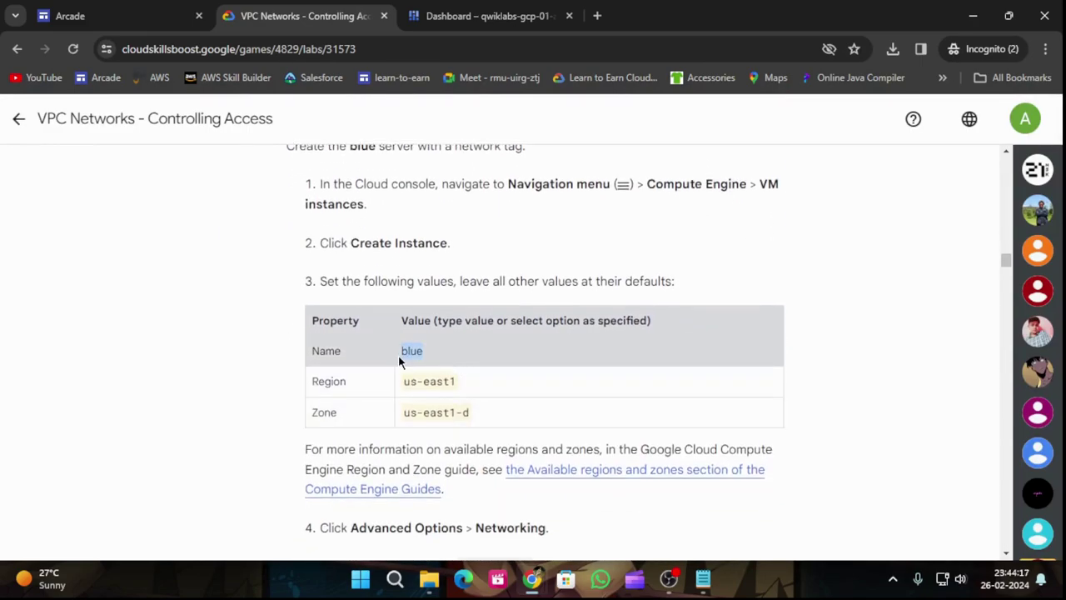
- Start creating a new instance from Compute Engine's VM instances page, shrinking the Cloud Shell area for more room
left_click(498, 10)
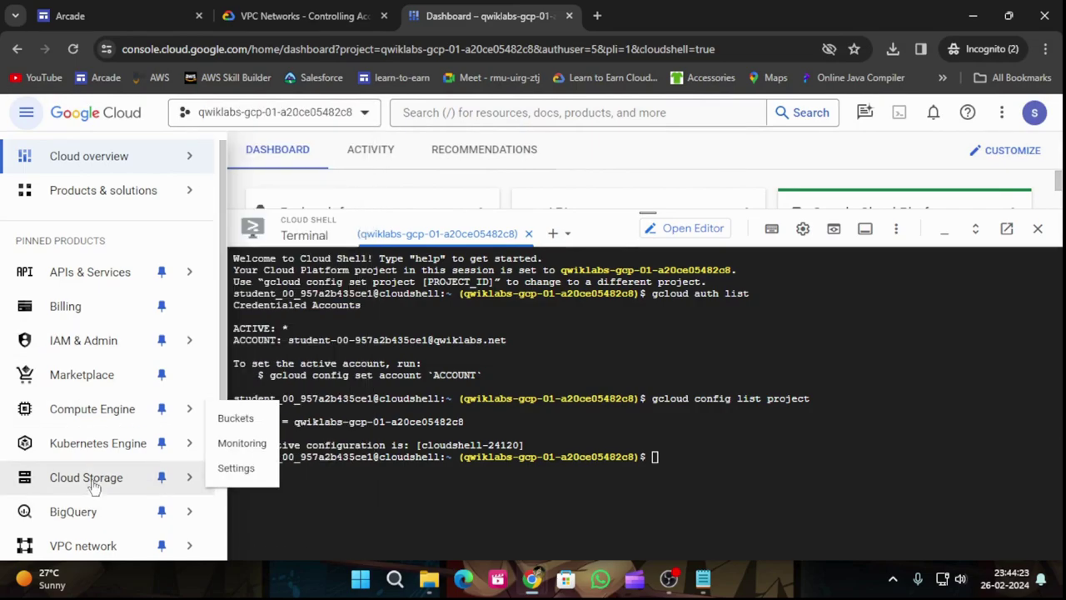
mouse_move(102, 346)
mouse_move(147, 410)
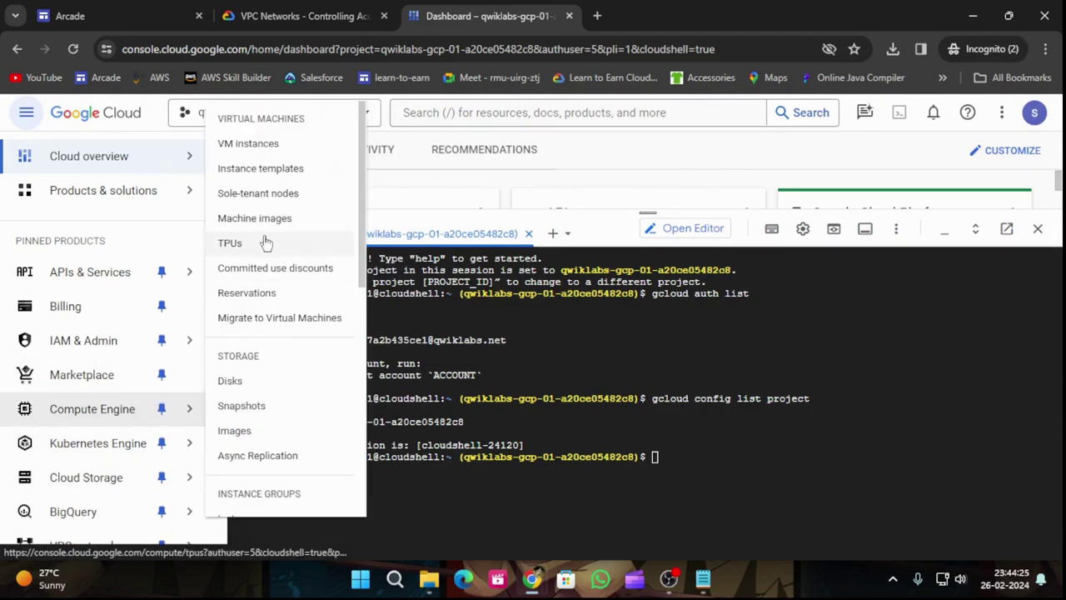
left_click(237, 143)
left_click_drag(607, 256, 723, 398)
left_click(419, 155)
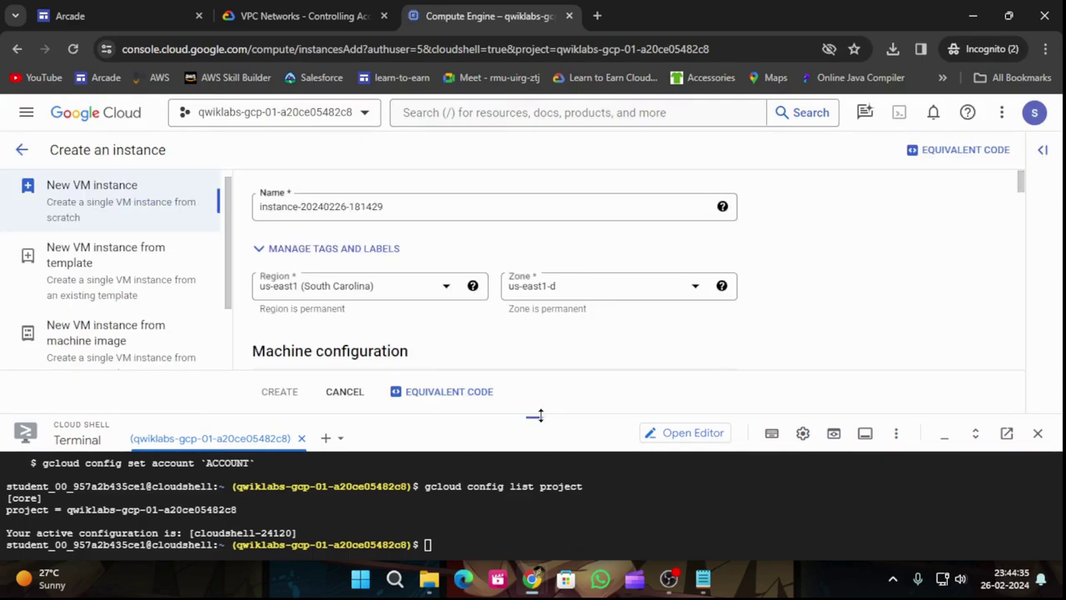
- Name the new instance blue and compare its region and zone with the lab's property table
left_click_drag(414, 210, 248, 206)
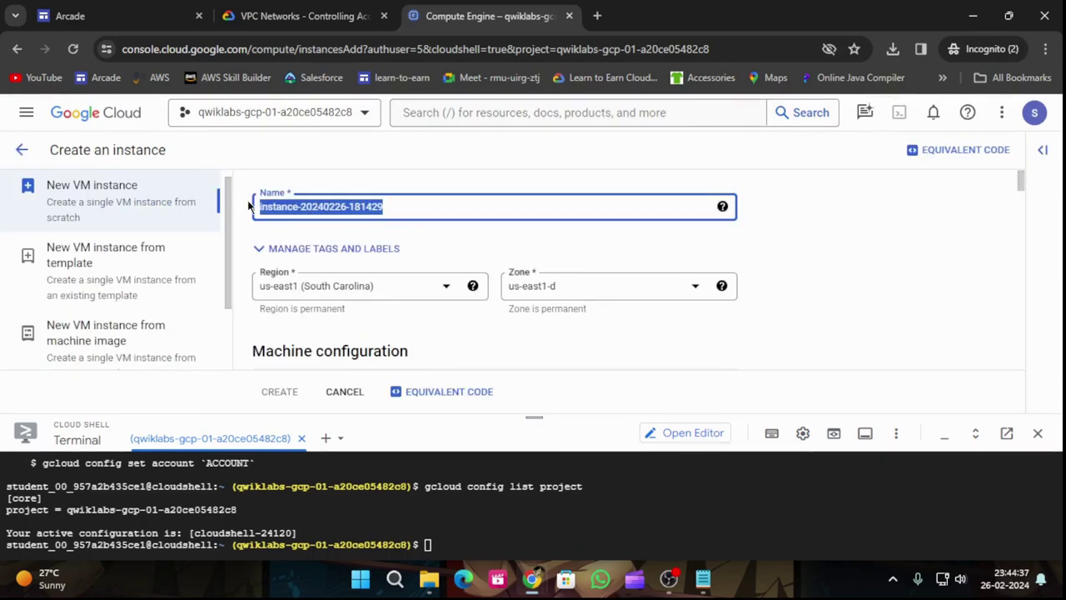
key("ctrl+v")
left_click(345, 13)
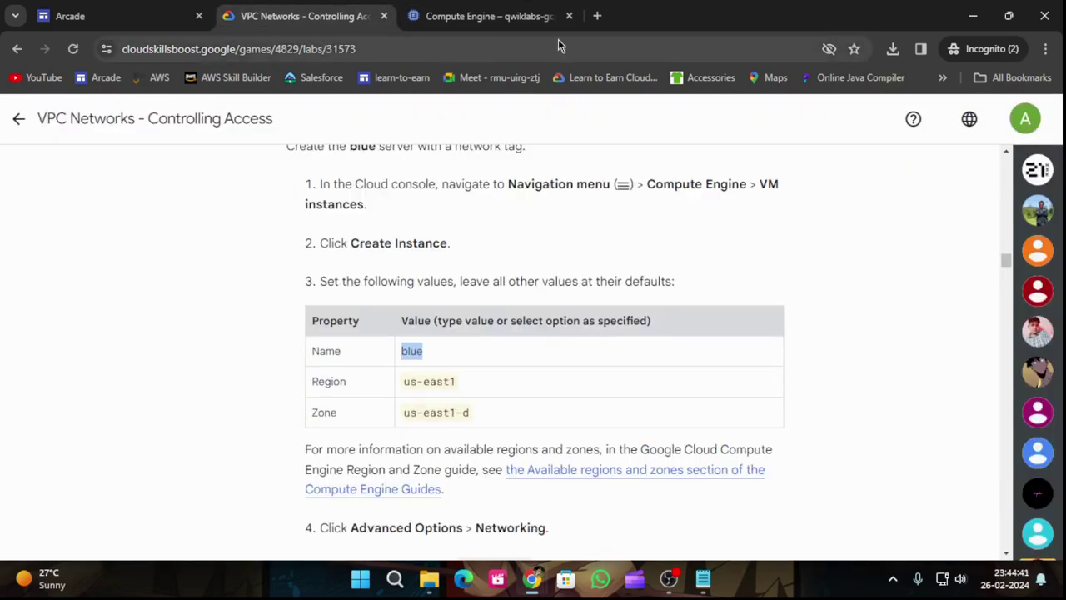
left_click(531, 12)
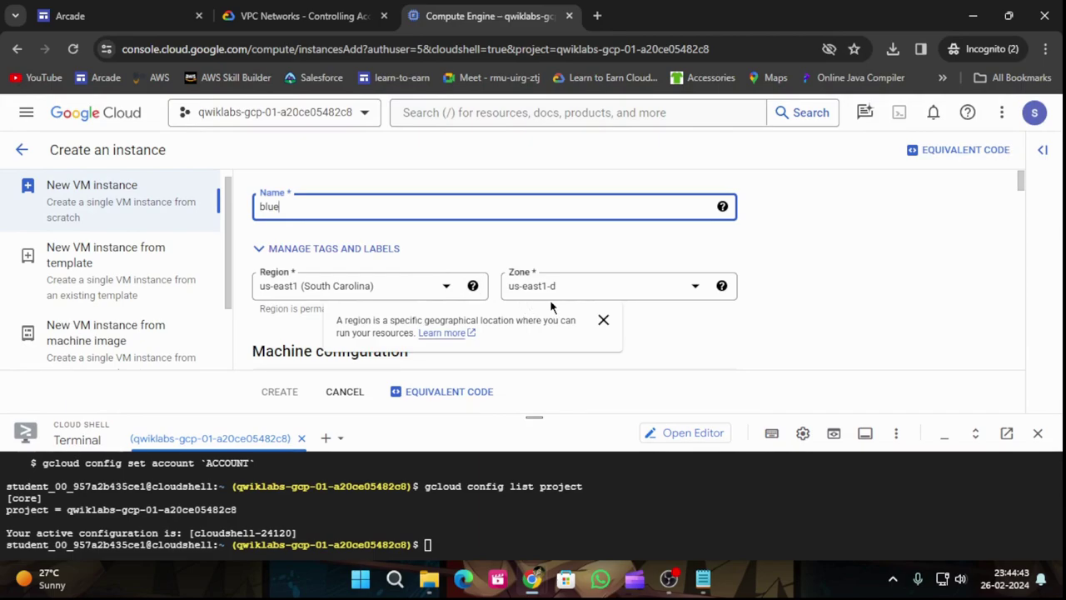
- Follow the lab's next instruction by expanding Advanced options and its Networking section, reducing the Cloud Shell area further
left_click(308, 16)
scroll(463, 333, "down", 2)
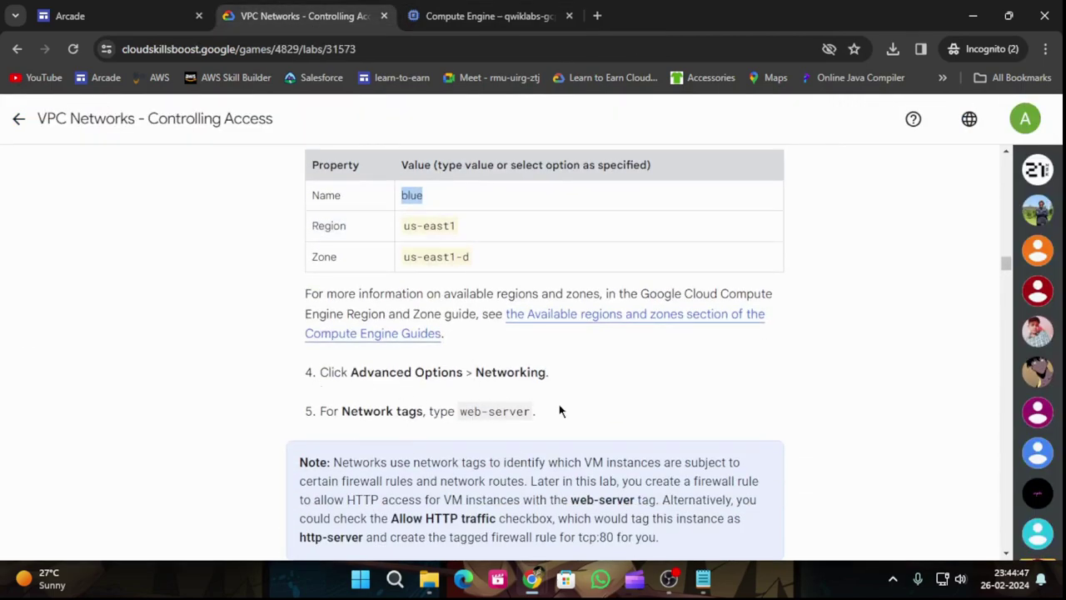
left_click(472, 16)
scroll(441, 288, "down", 5)
scroll(443, 291, "down", 6)
scroll(443, 291, "down", 2)
scroll(443, 294, "down", 8)
scroll(474, 291, "down", 2)
scroll(476, 290, "down", 1)
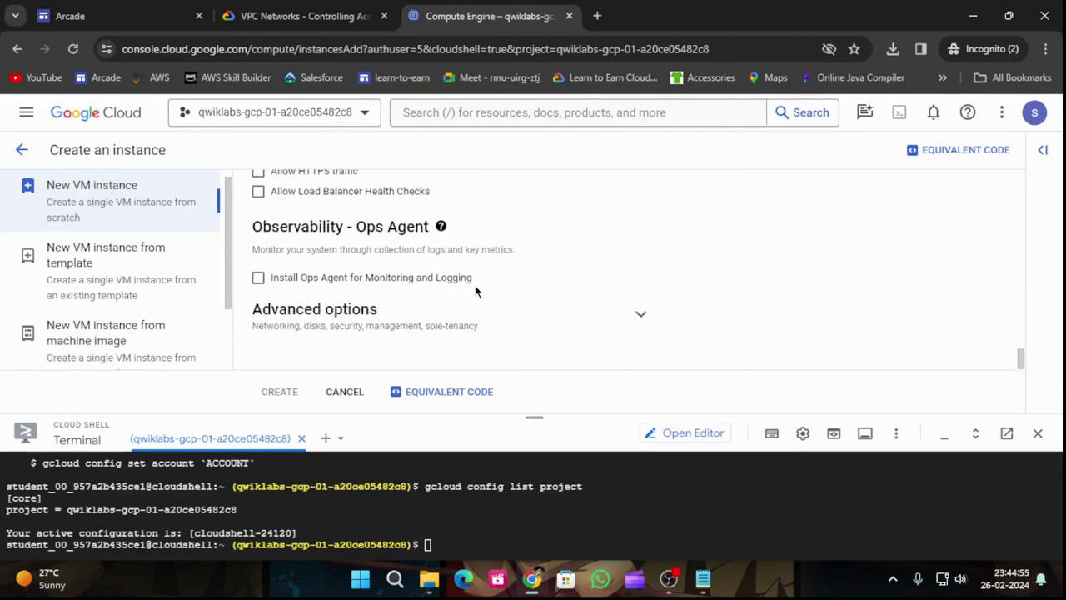
left_click(627, 319)
left_click_drag(537, 416, 562, 527)
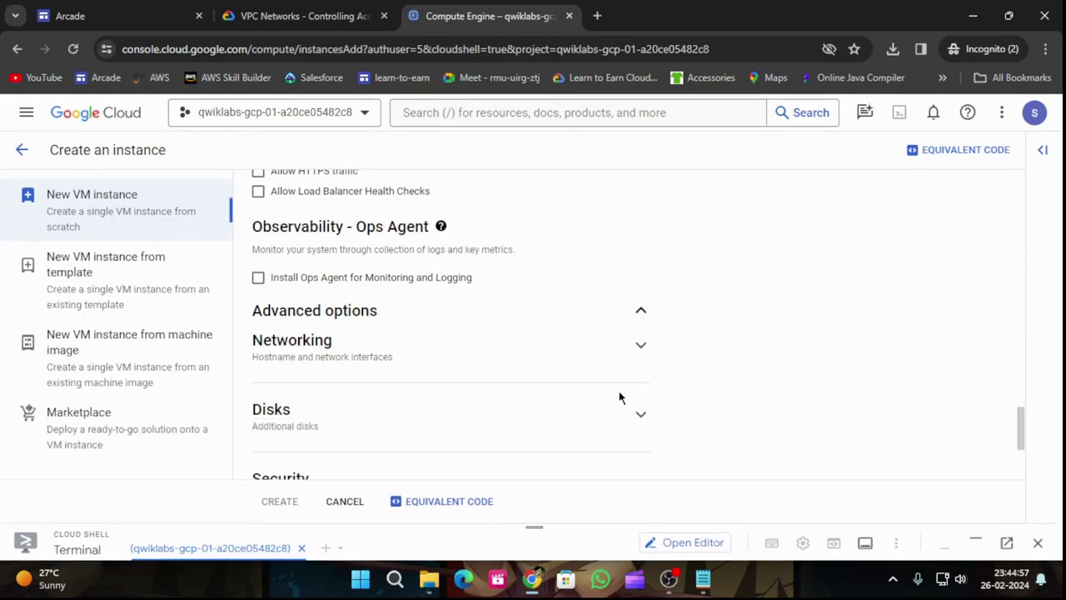
left_click(641, 344)
- Copy web-server from the lab instructions and enter it as the blue instance's network tag
left_click(331, 15)
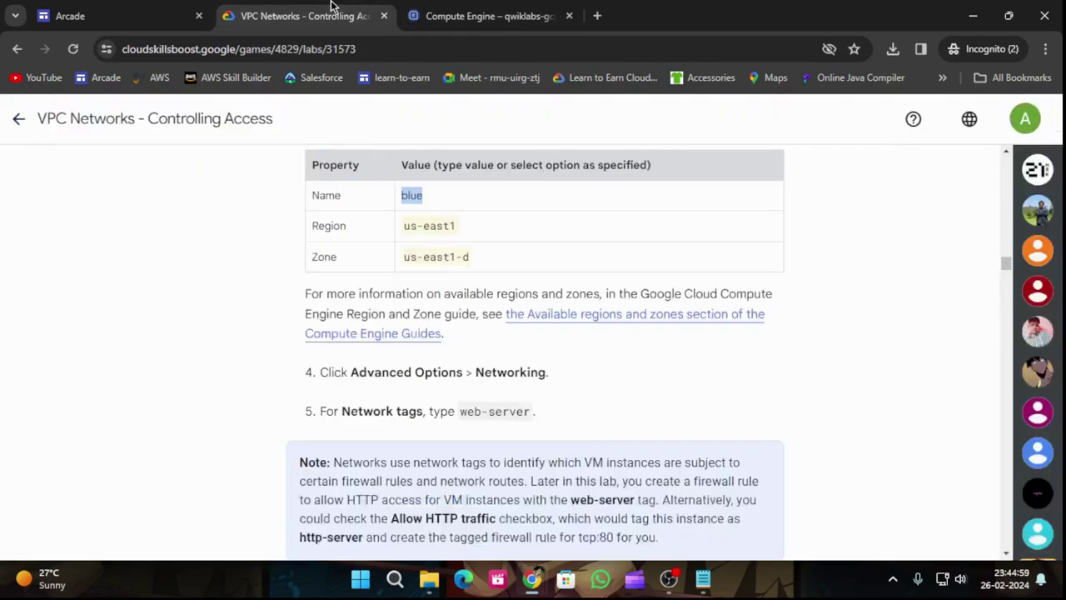
left_click_drag(460, 418, 533, 419)
key("ctrl+c")
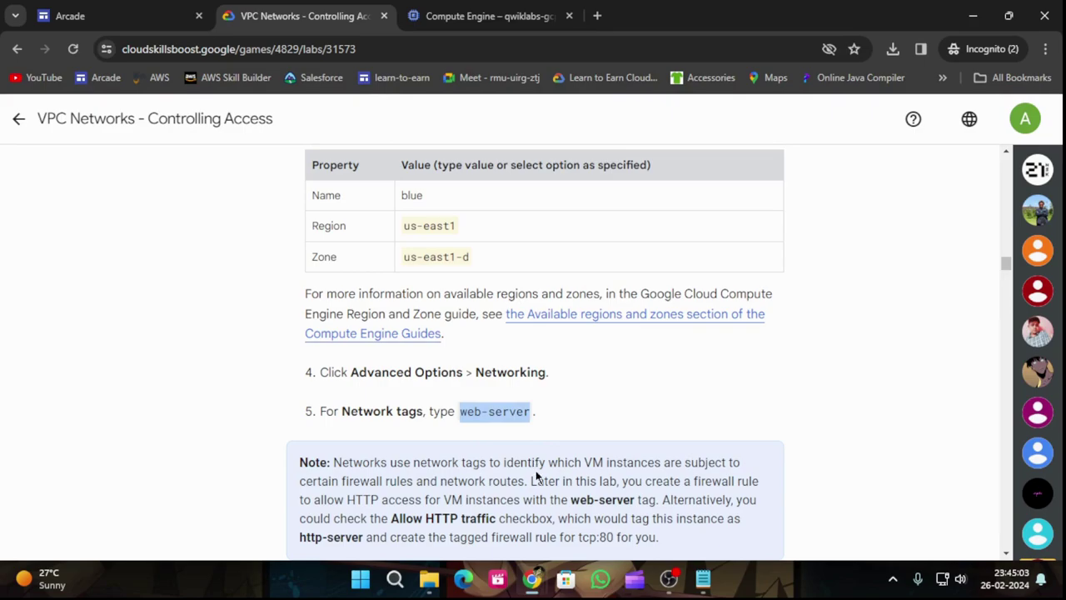
left_click(512, 16)
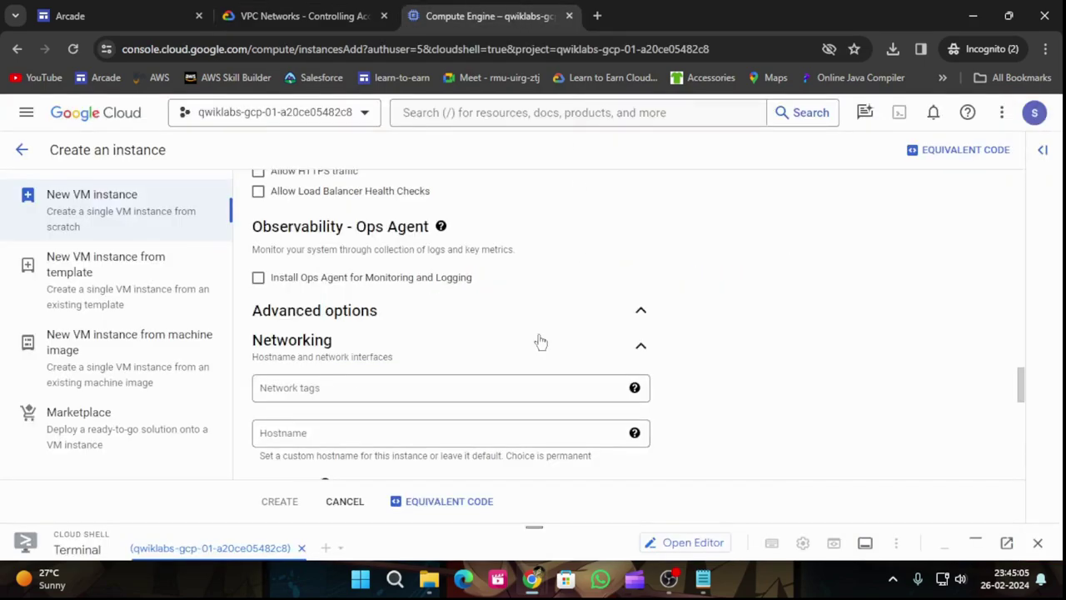
left_click(448, 385)
key("ctrl+v")
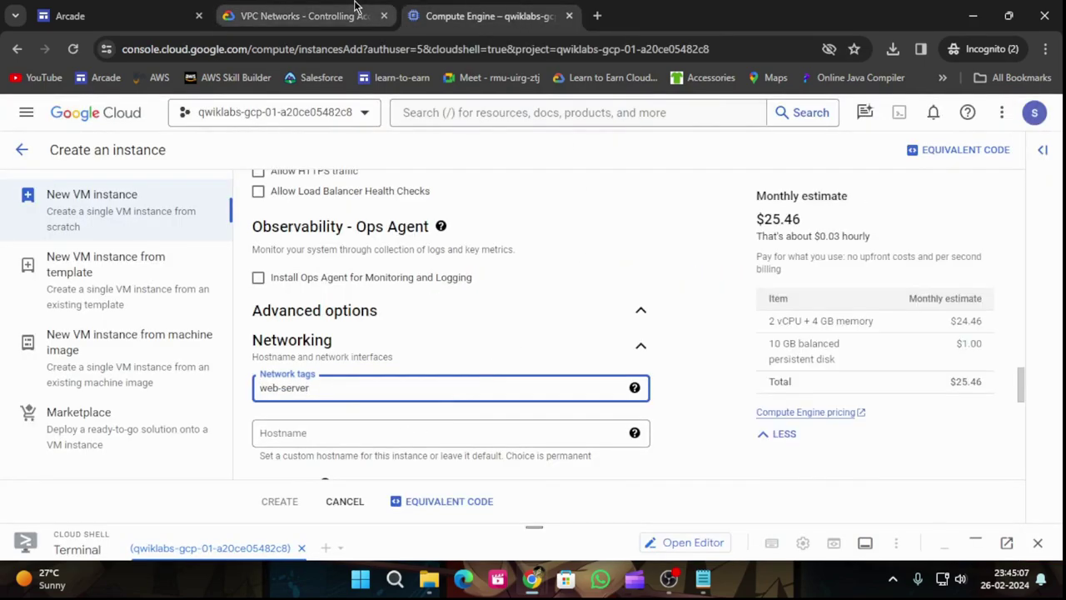
- Check the lab's network tag note and allow HTTP traffic in the blue instance's firewall settings
left_click(350, 15)
scroll(545, 327, "down", 2)
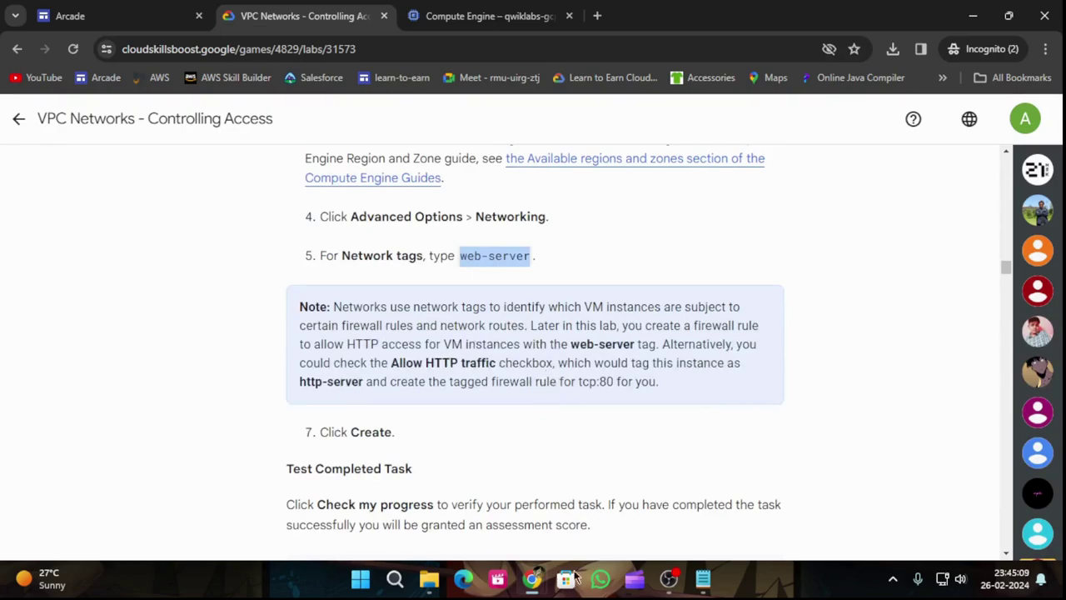
left_click(442, 12)
scroll(354, 450, "down", 2)
scroll(354, 450, "down", 5)
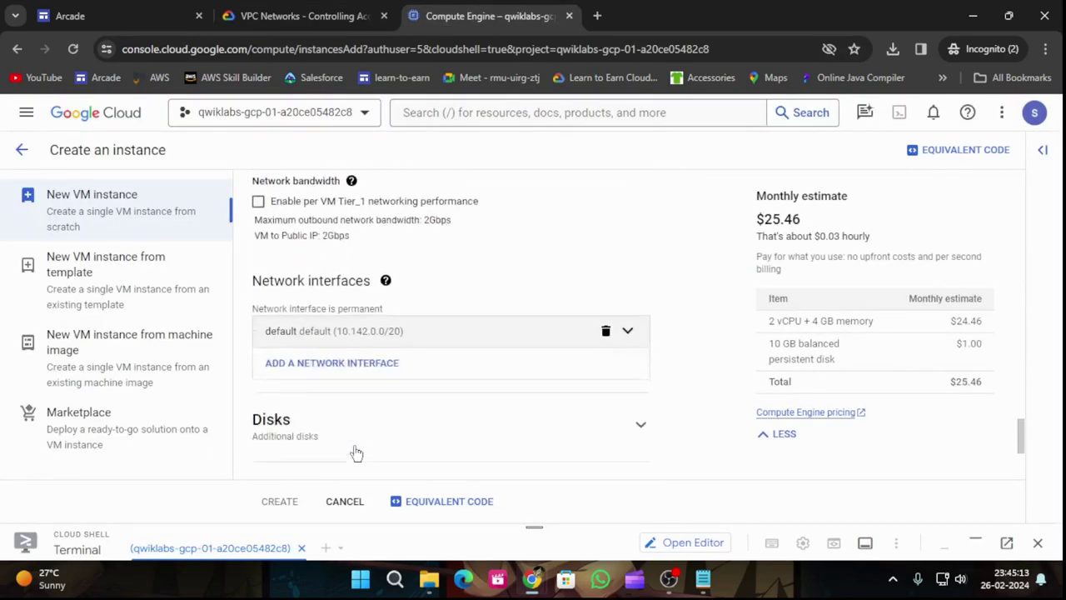
scroll(363, 429, "up", 5)
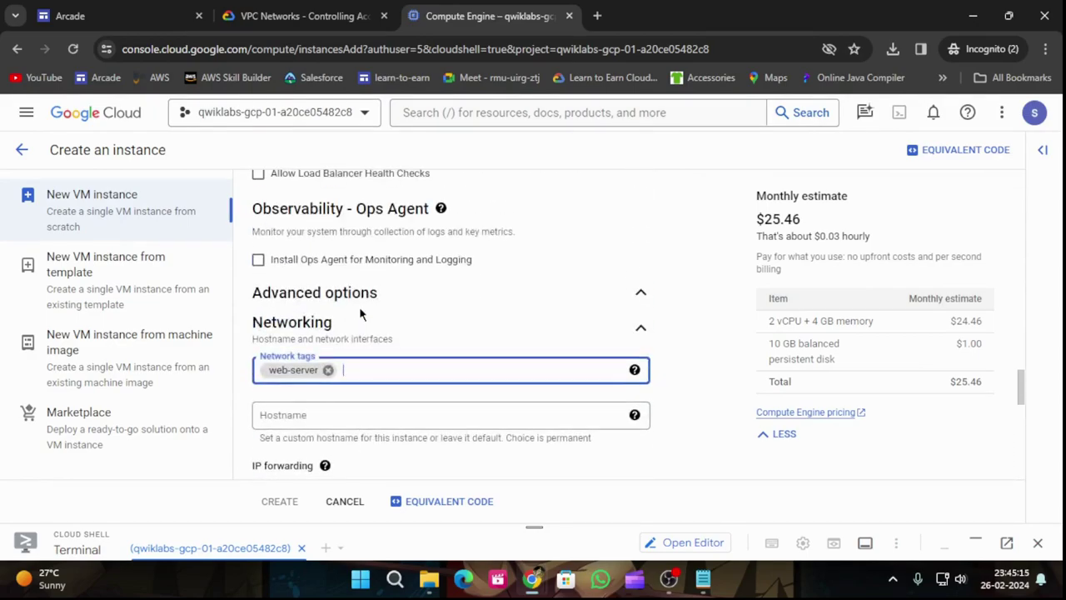
scroll(362, 326, "up", 3)
left_click(352, 12)
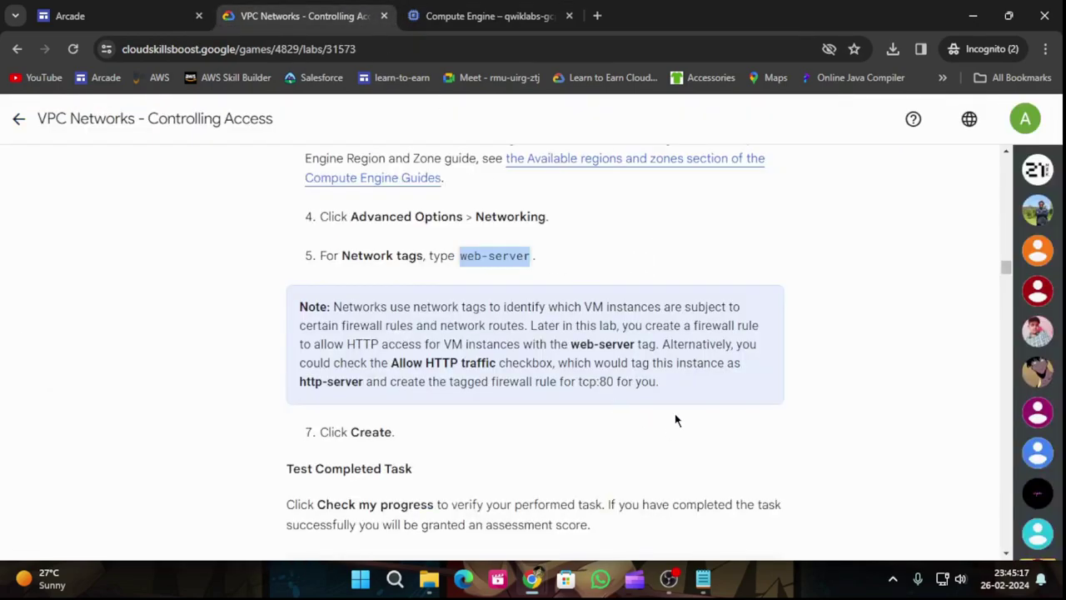
scroll(637, 336, "down", 1)
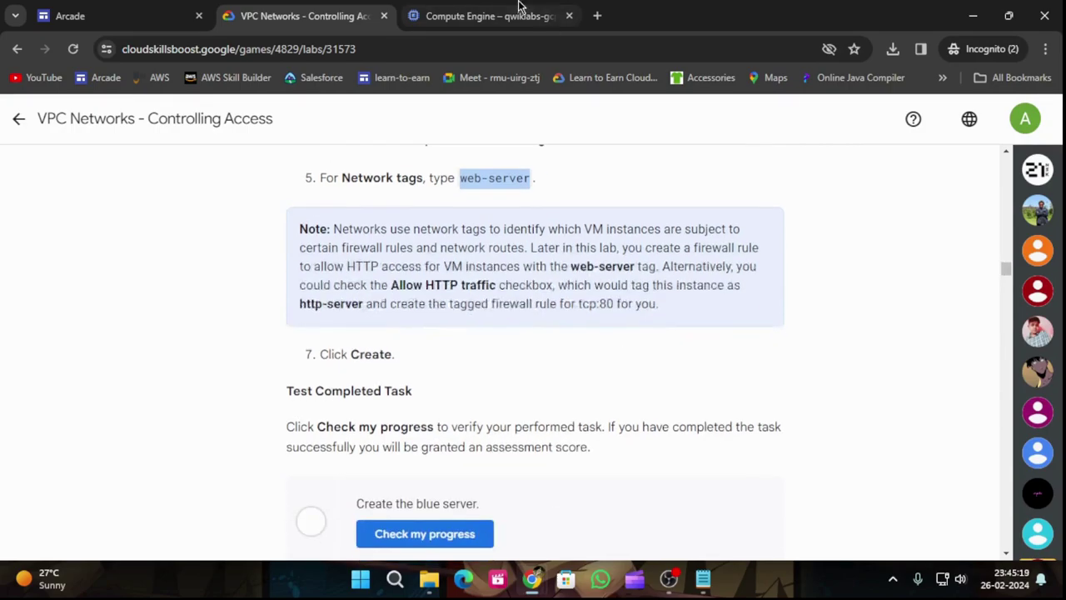
left_click(500, 16)
scroll(450, 326, "down", 2)
left_click(258, 211)
- Review the blue instance's firewall, networking and remaining advanced settings against the lab instructions
scroll(430, 378, "down", 8)
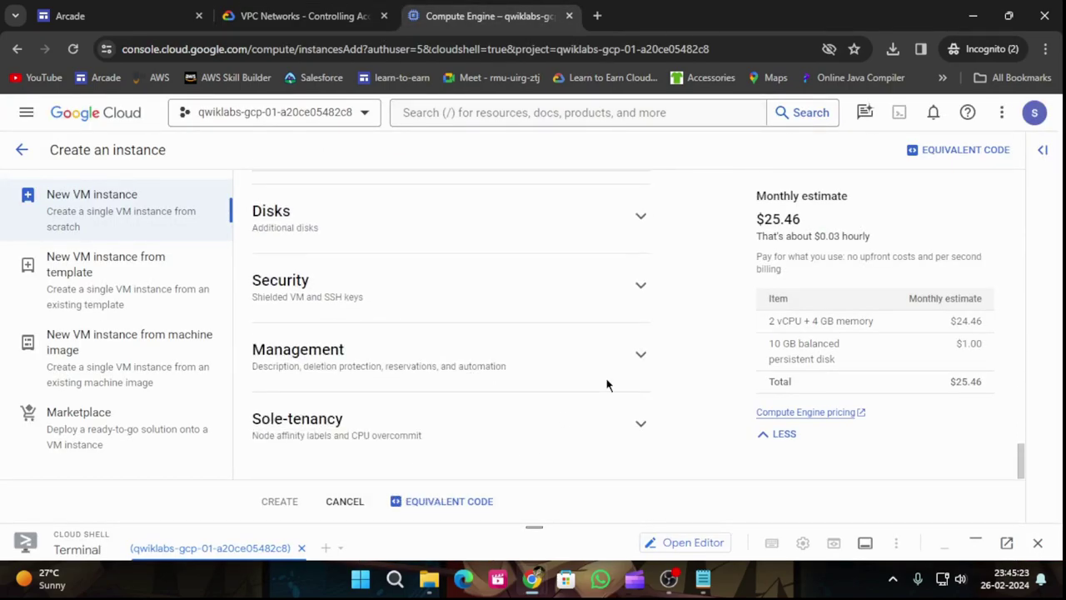
scroll(448, 362, "up", 3)
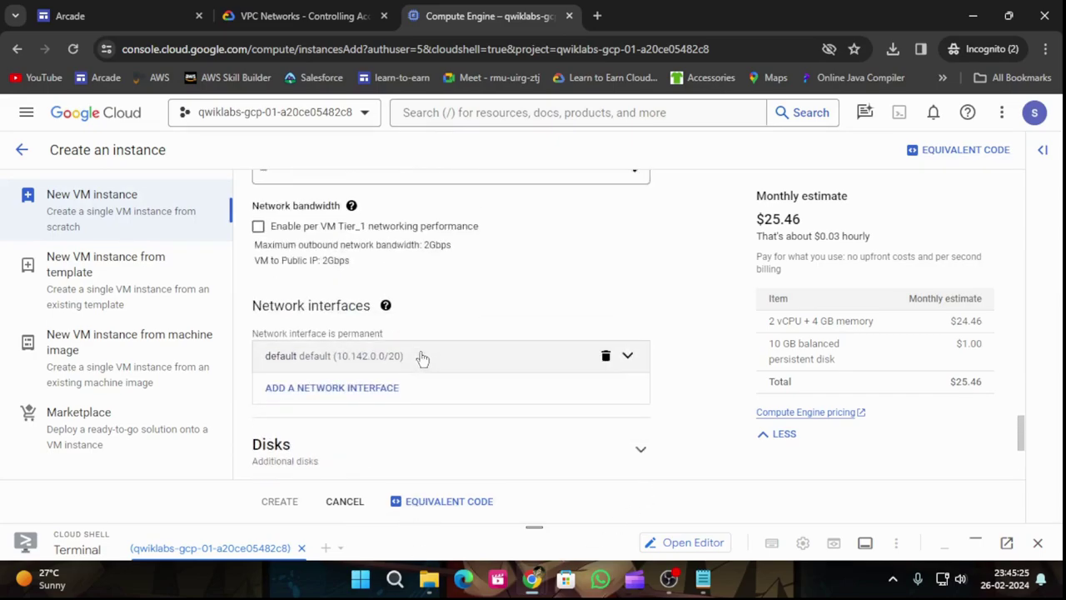
scroll(471, 431, "down", 3)
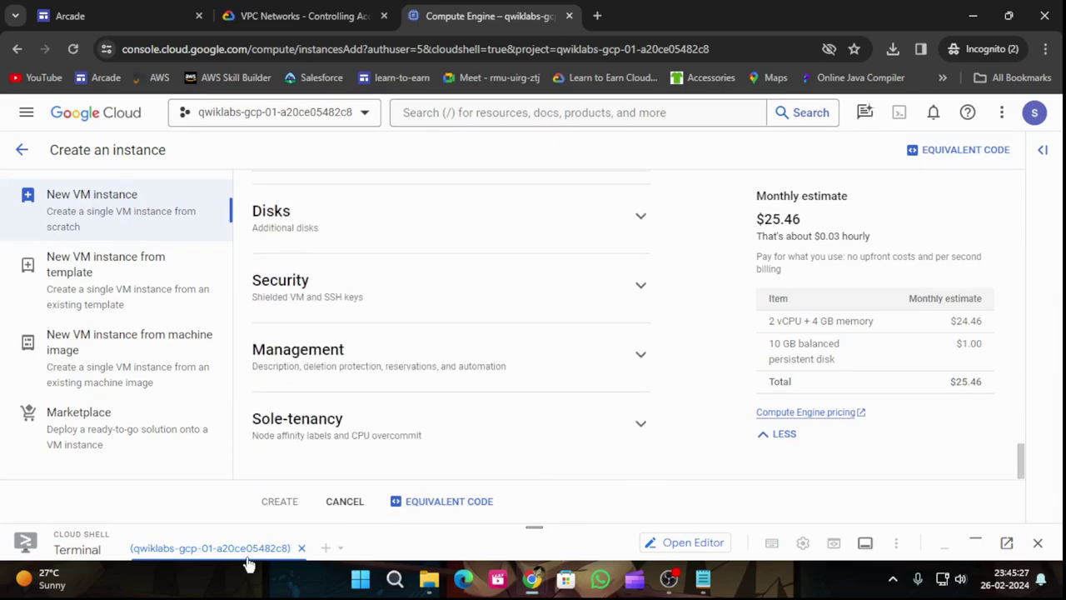
scroll(515, 266, "up", 3)
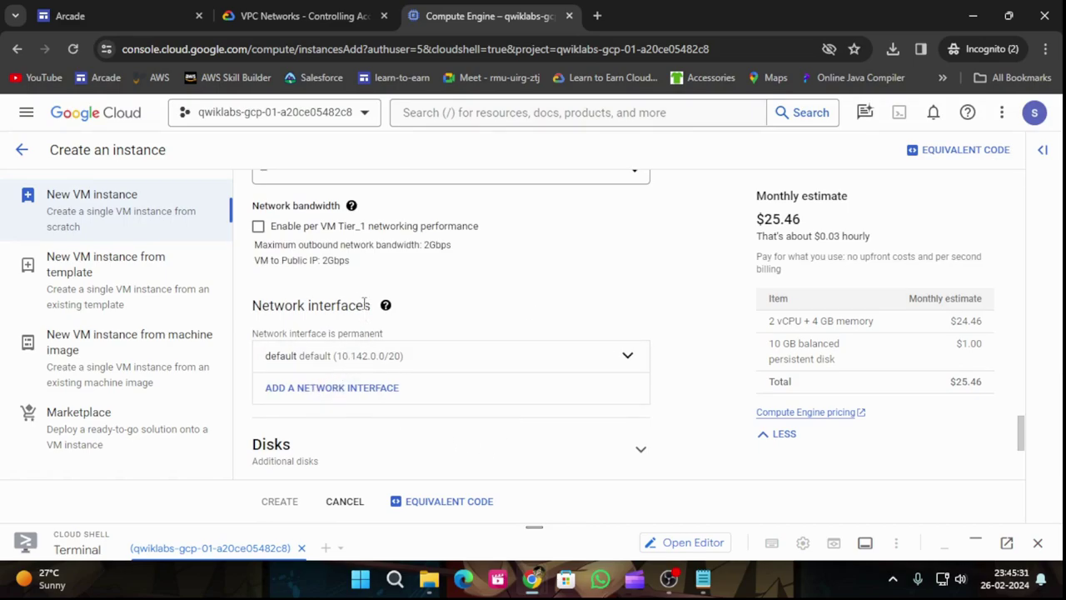
scroll(381, 335, "up", 1)
left_click(250, 6)
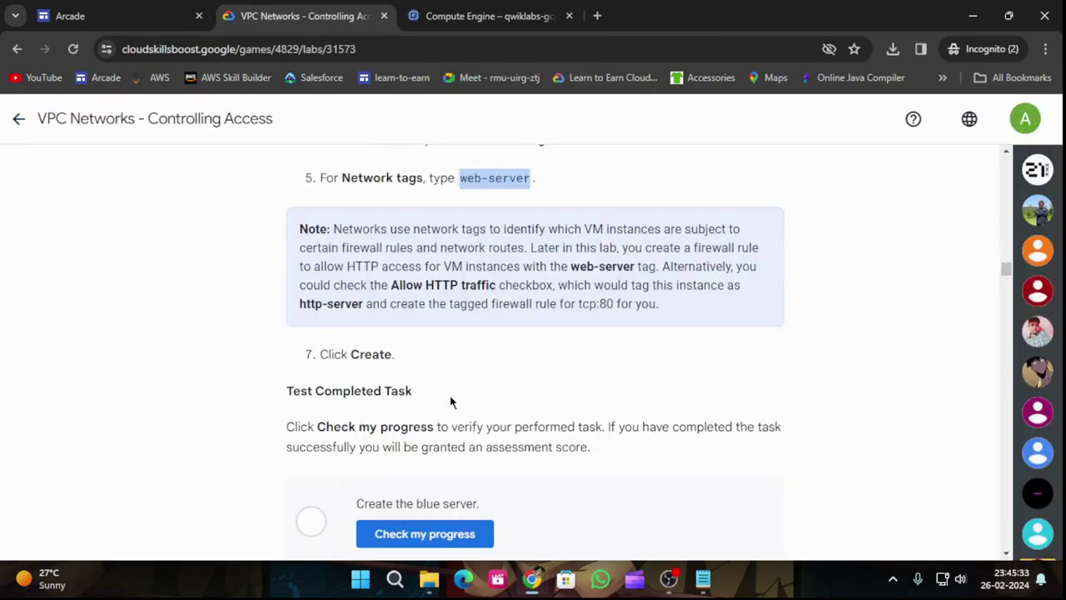
scroll(450, 402, "down", 2)
left_click(417, 14)
scroll(352, 483, "down", 5)
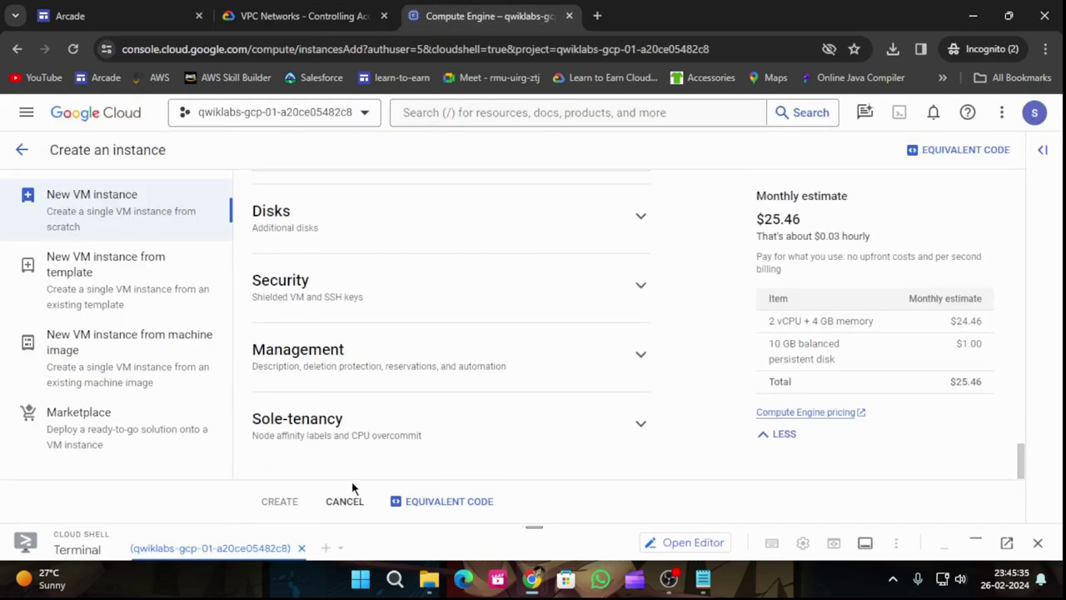
scroll(358, 385, "up", 12)
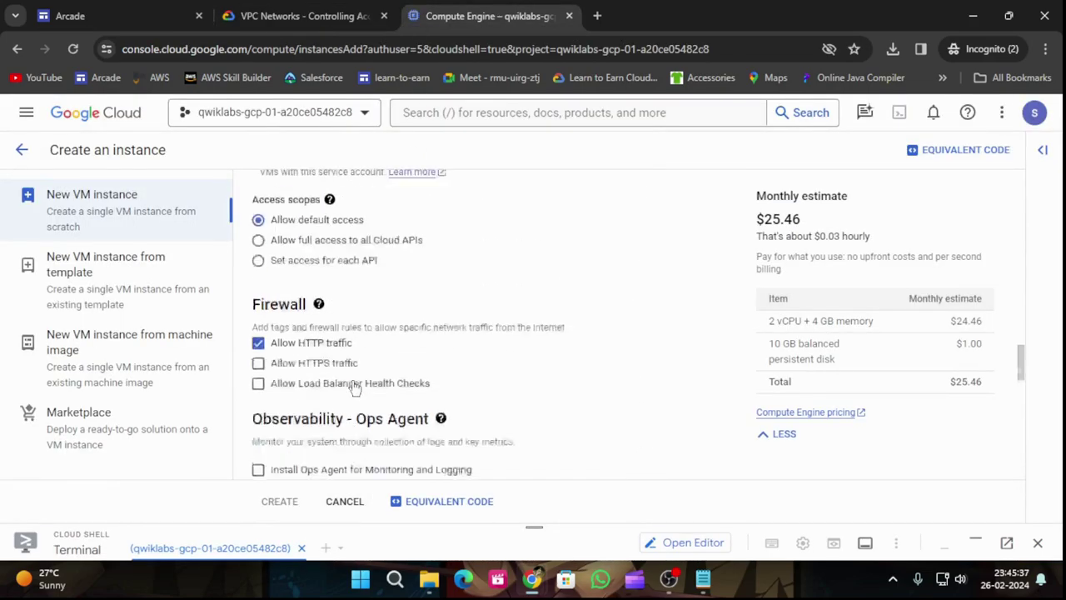
scroll(371, 398, "down", 3)
scroll(500, 372, "down", 4)
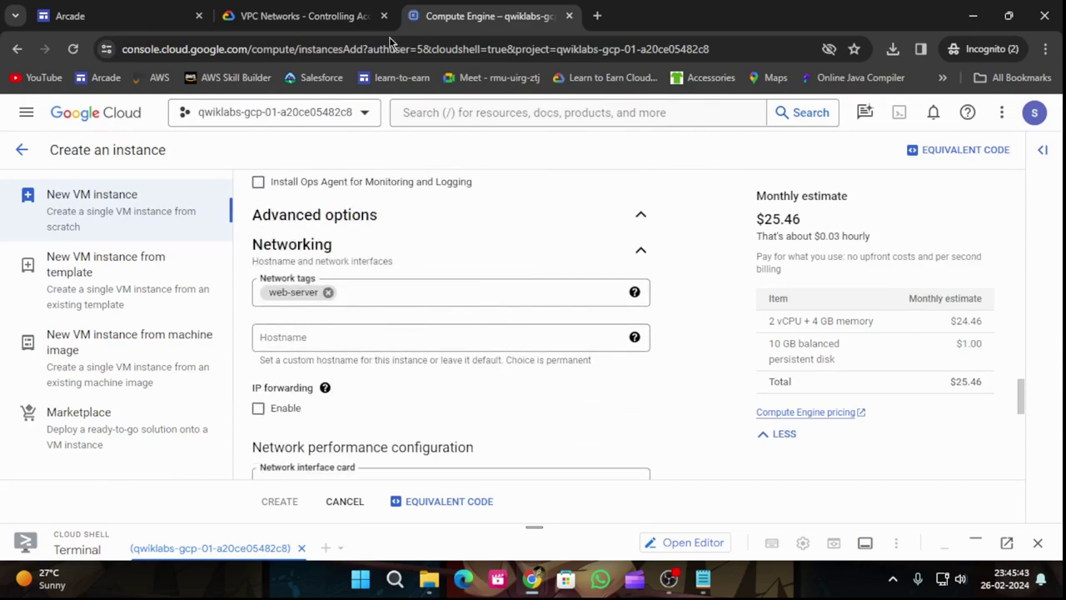
left_click(334, 15)
scroll(473, 295, "up", 2)
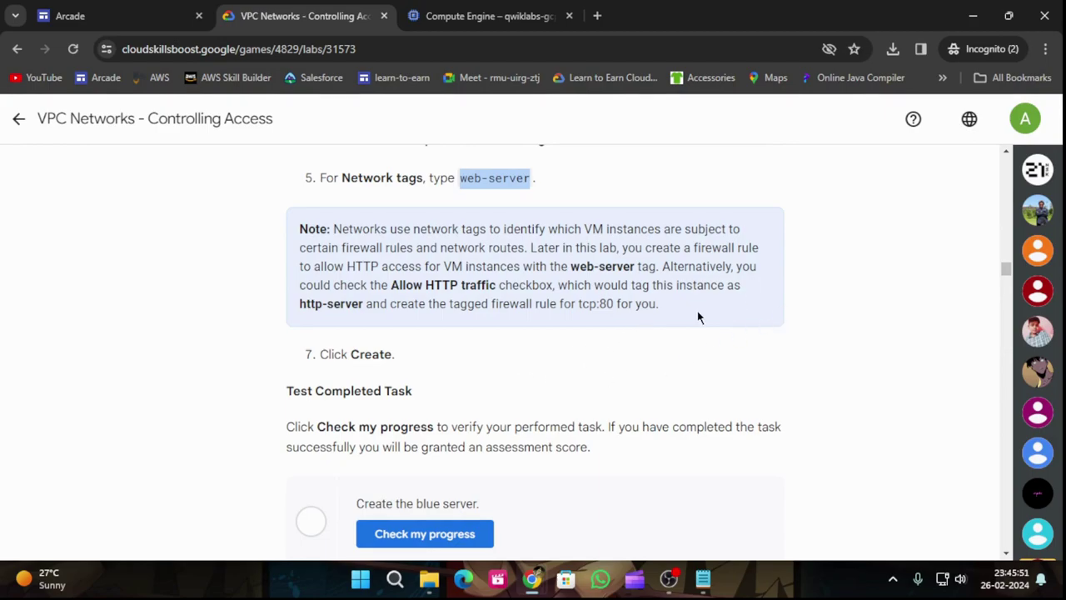
key("ctrl+Tab")
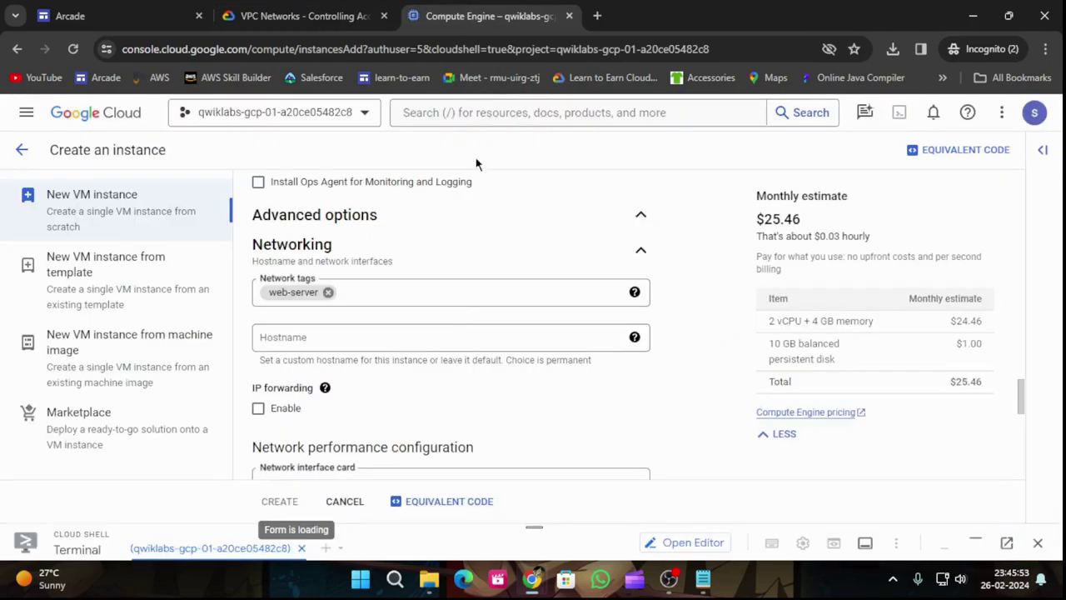
scroll(463, 344, "down", 2)
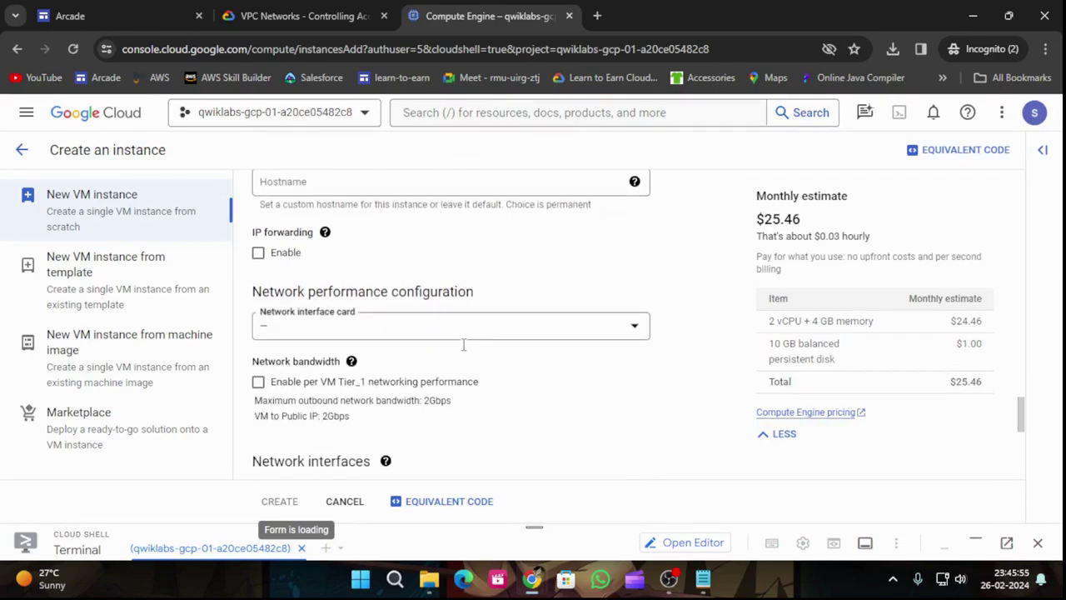
- Look through the network interface card choices for the blue instance, keeping the unset option
left_click(460, 333)
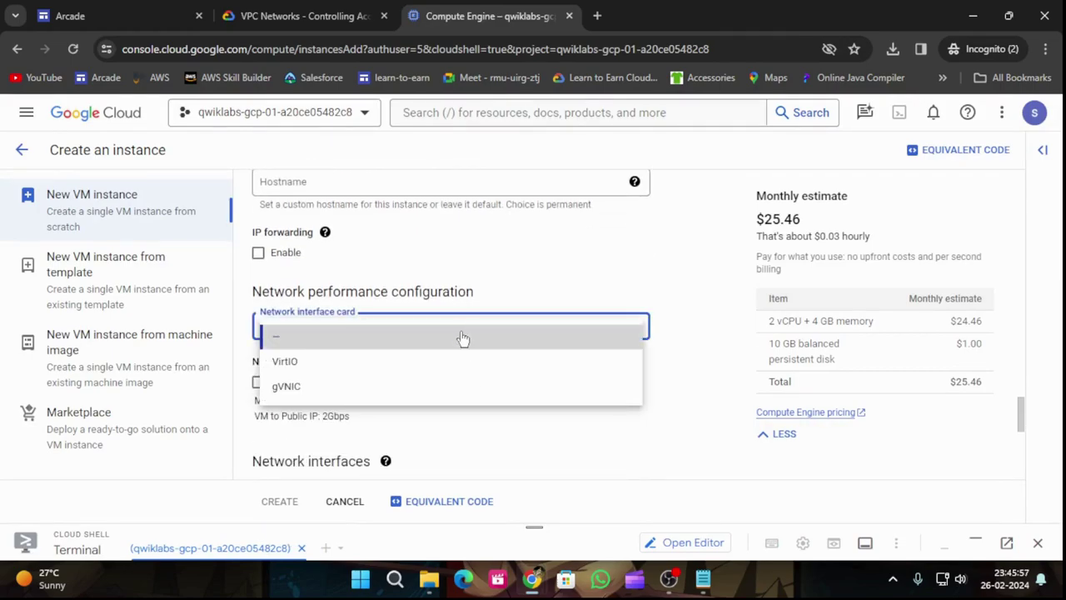
left_click(469, 335)
scroll(472, 334, "down", 2)
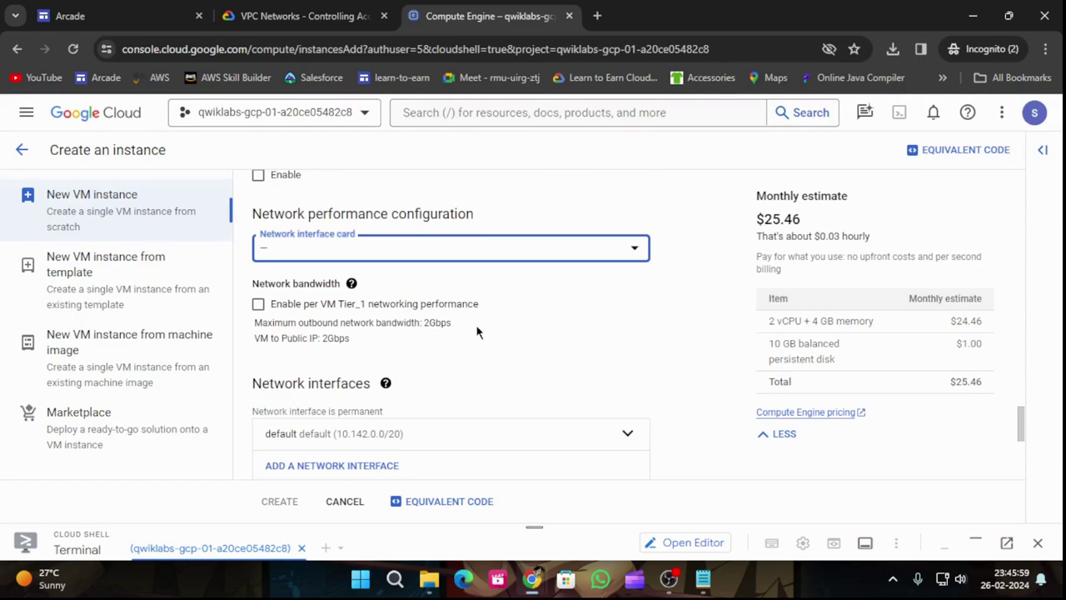
scroll(541, 359, "down", 2)
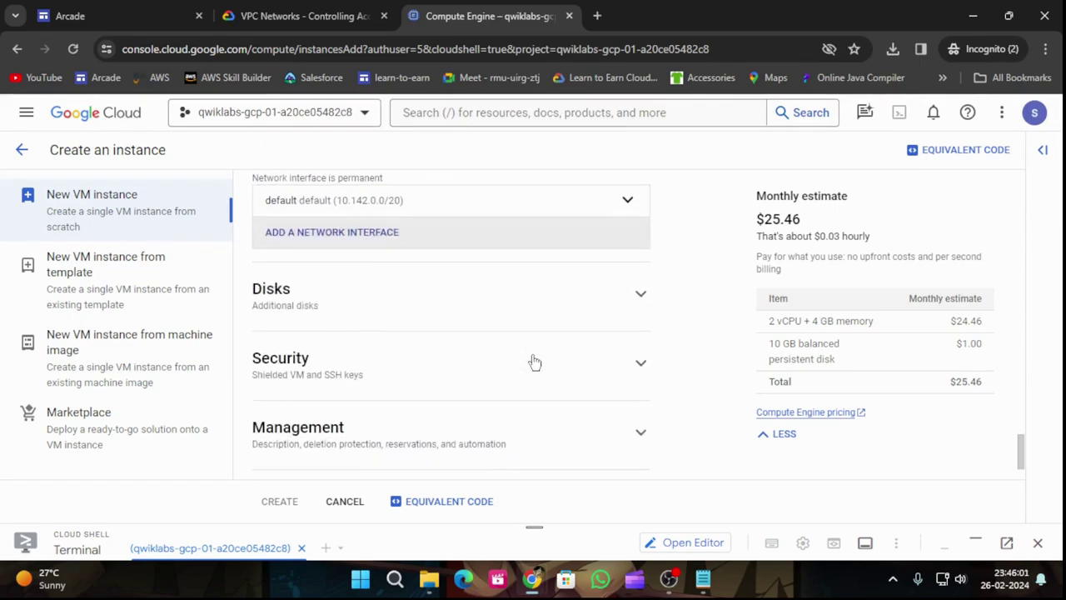
- Expand the Disks, Security, Management and Sole-tenancy sections, and create the blue instance
left_click(435, 315)
scroll(446, 319, "down", 2)
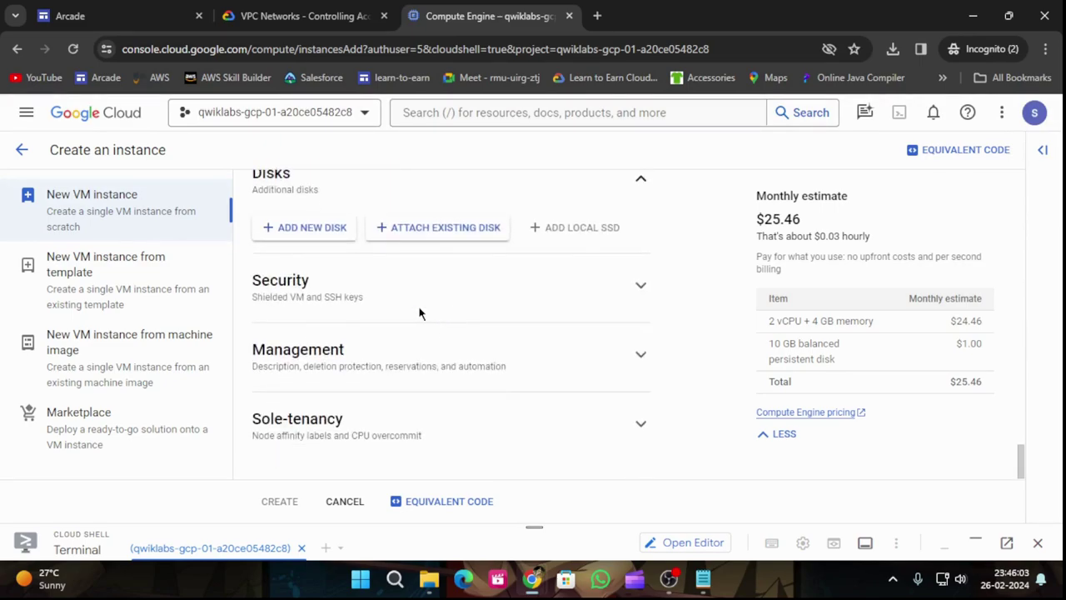
left_click(642, 288)
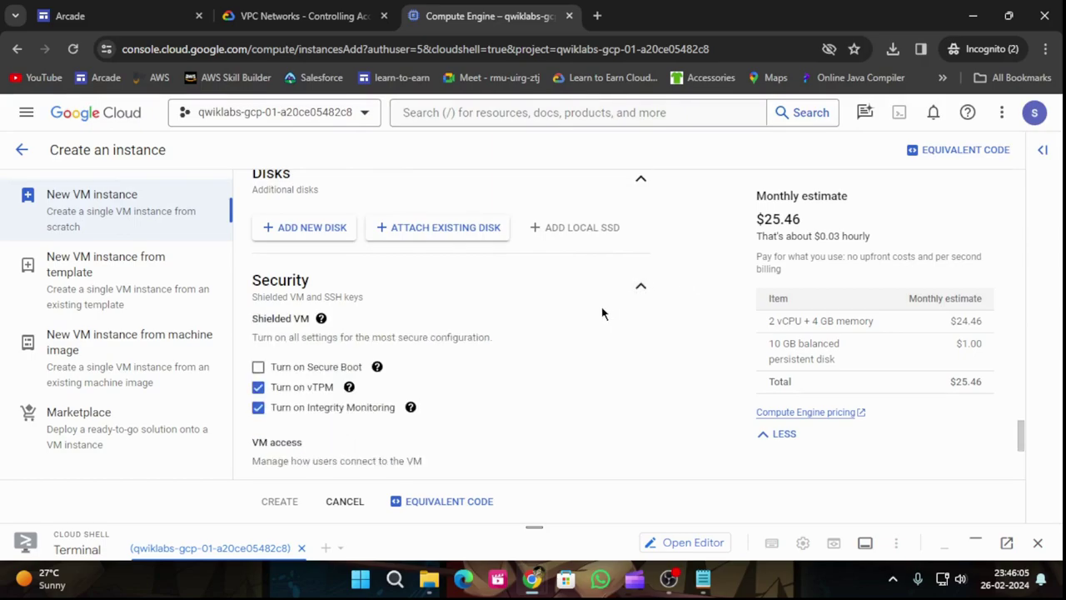
scroll(603, 317, "down", 3)
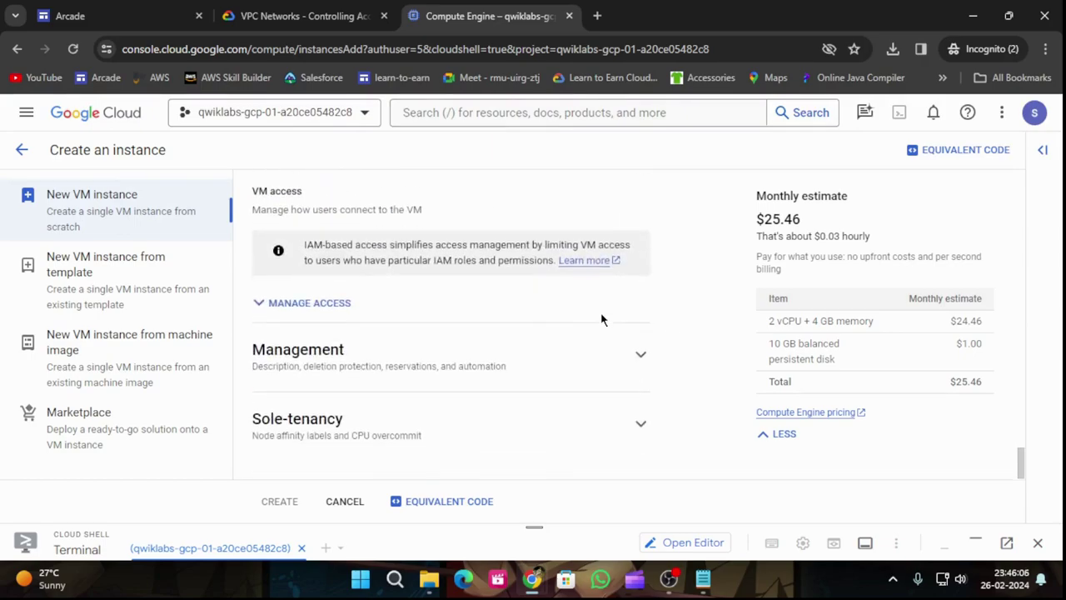
left_click(639, 356)
scroll(630, 356, "down", 3)
scroll(635, 363, "down", 4)
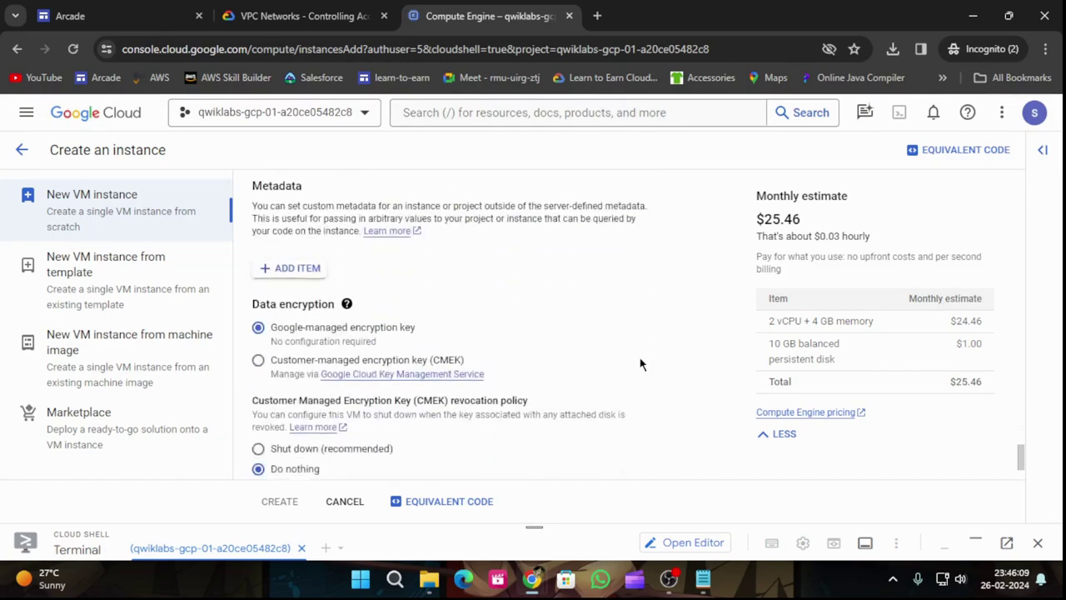
scroll(641, 363, "down", 1)
left_click(640, 427)
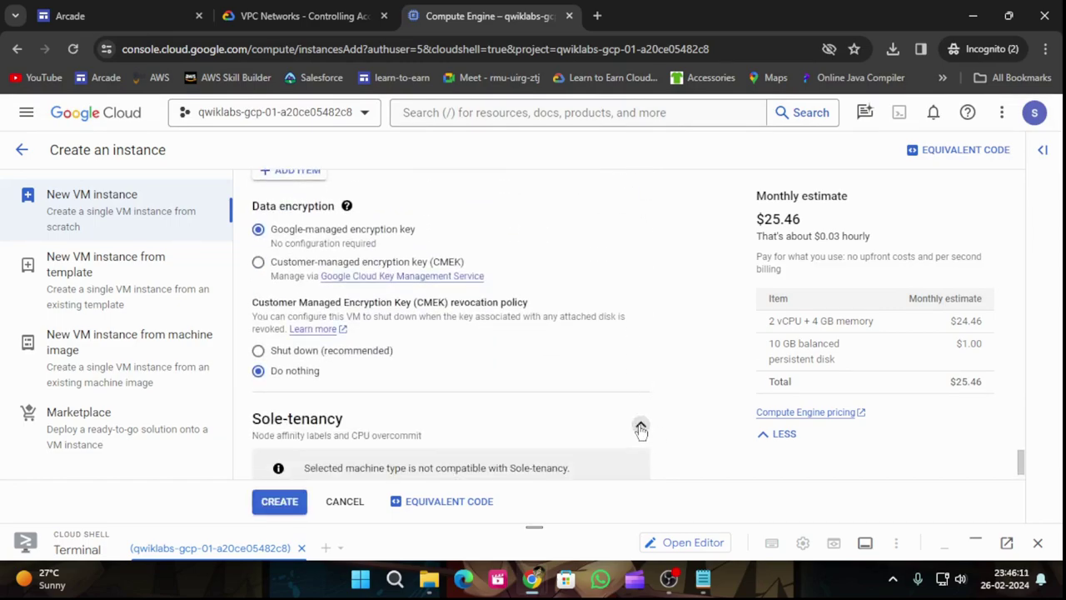
left_click(280, 504)
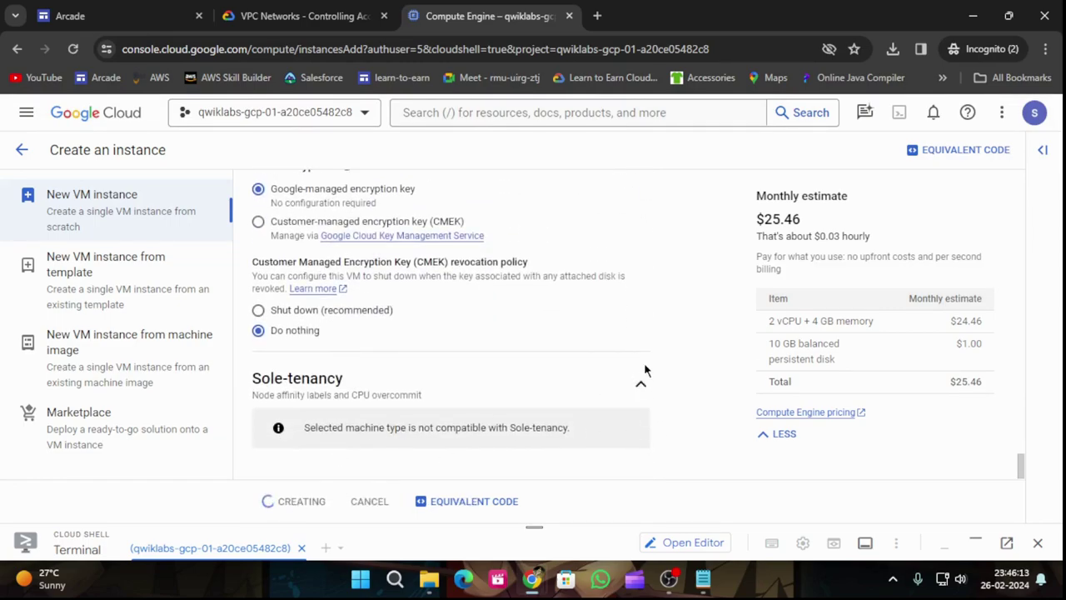
- Return to the lab page and check progress for the blue server task
left_click(266, 10)
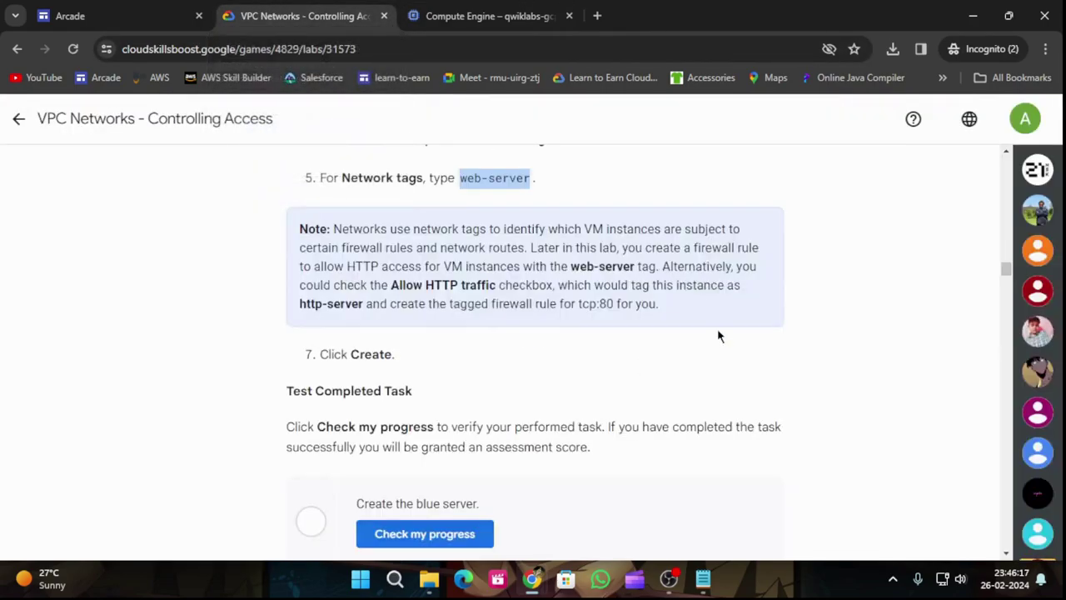
scroll(720, 336, "down", 2)
left_click(452, 380)
scroll(666, 372, "down", 2)
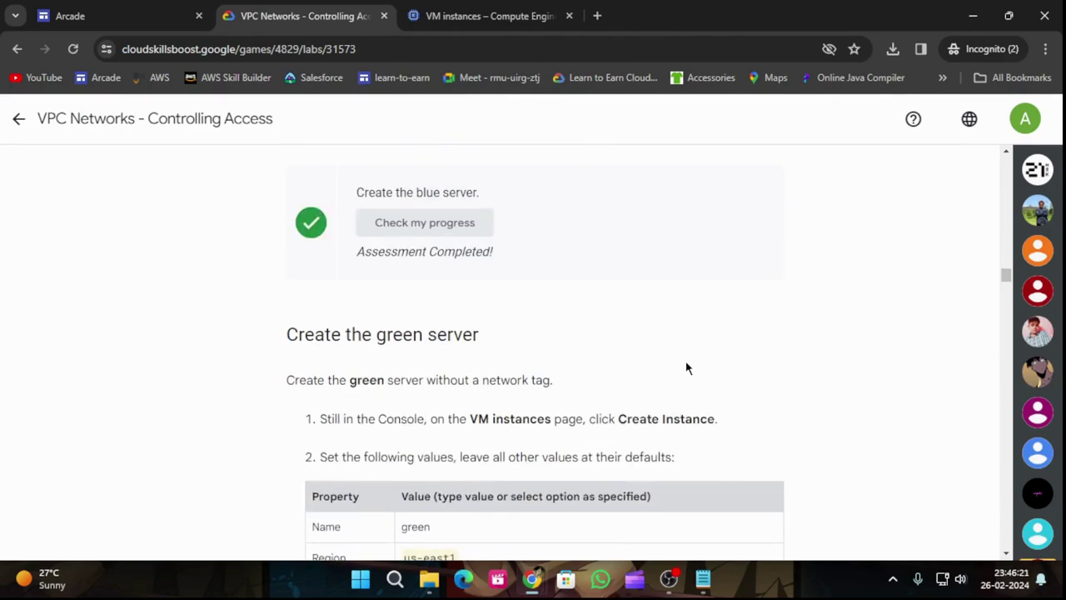
- Copy the name green from the lab's property table and start a new VM instance with that name
scroll(688, 367, "down", 4)
scroll(738, 414, "up", 2)
scroll(738, 414, "up", 1)
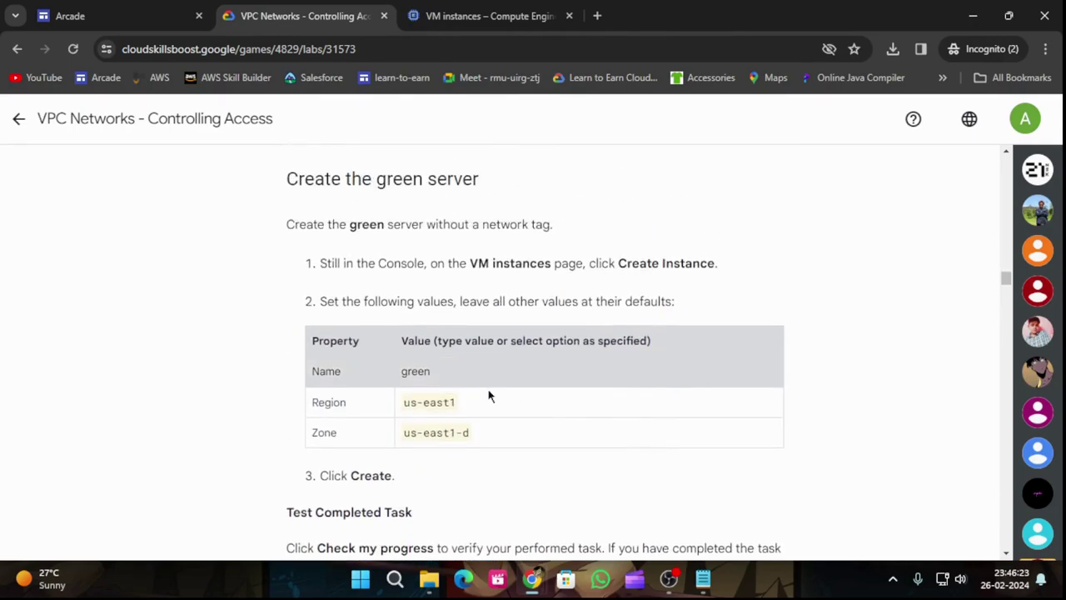
left_click_drag(439, 371, 401, 373)
key("ctrl+c")
scroll(466, 367, "down", 1)
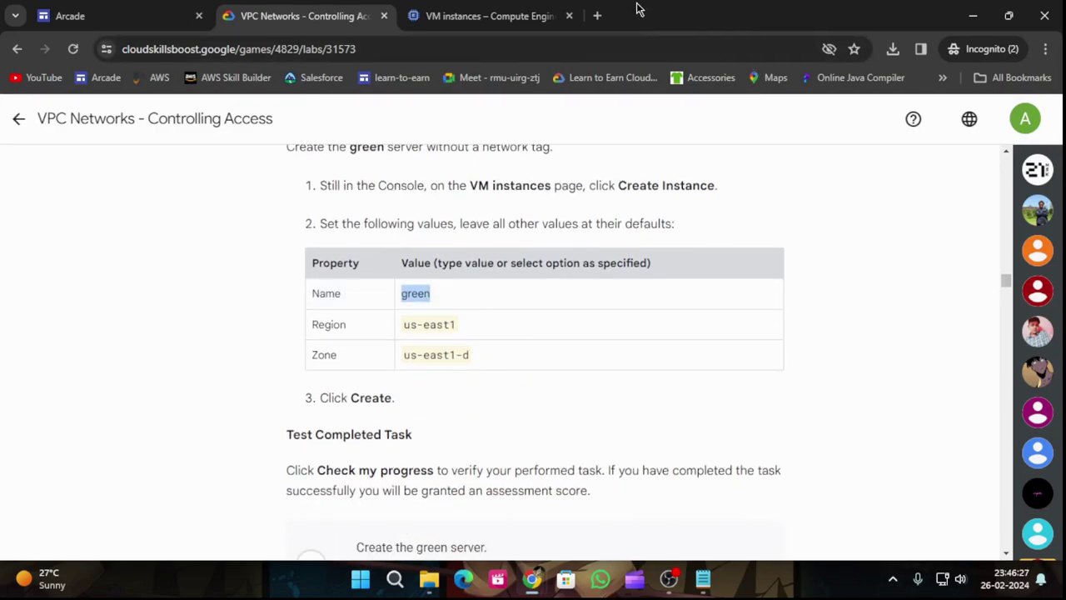
left_click(492, 16)
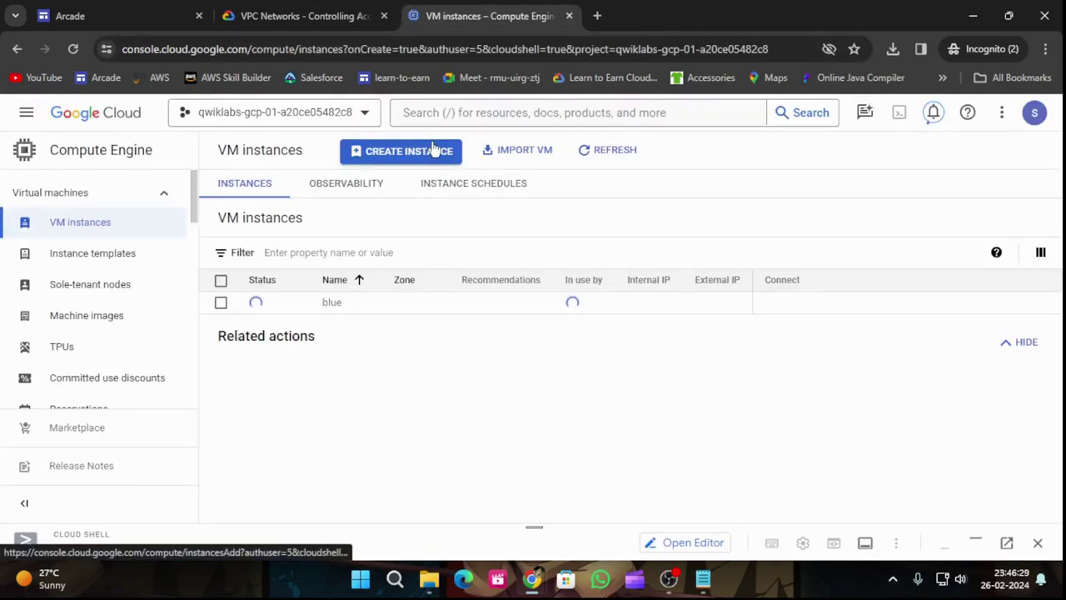
left_click(433, 150)
left_click_drag(385, 207, 209, 231)
key("ctrl+v")
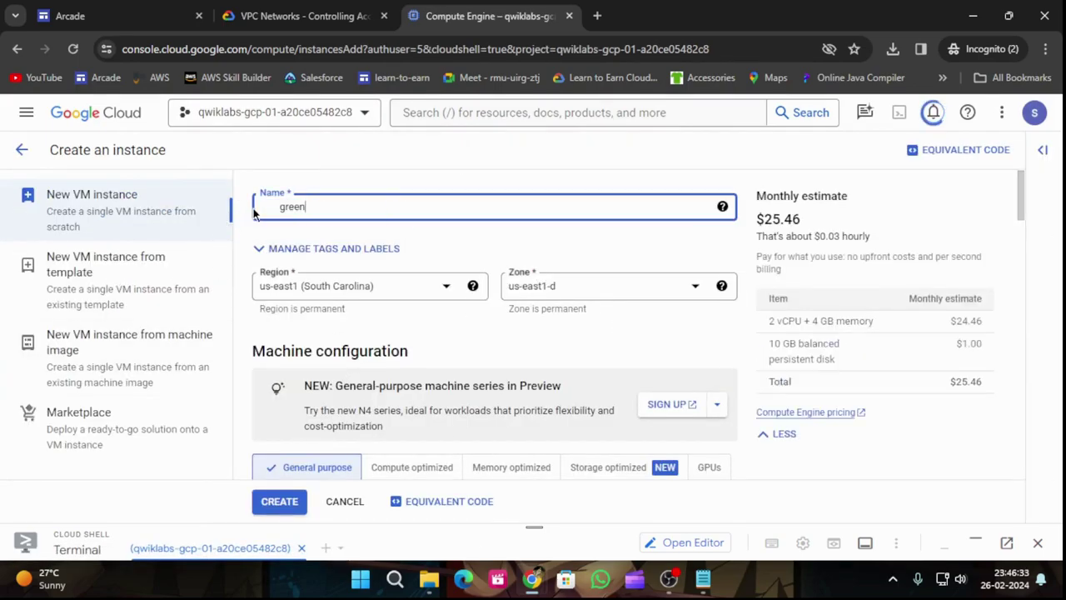
- Remove the leading spaces from the instance name green, and compare its region and zone with the lab's property table
left_click(281, 7)
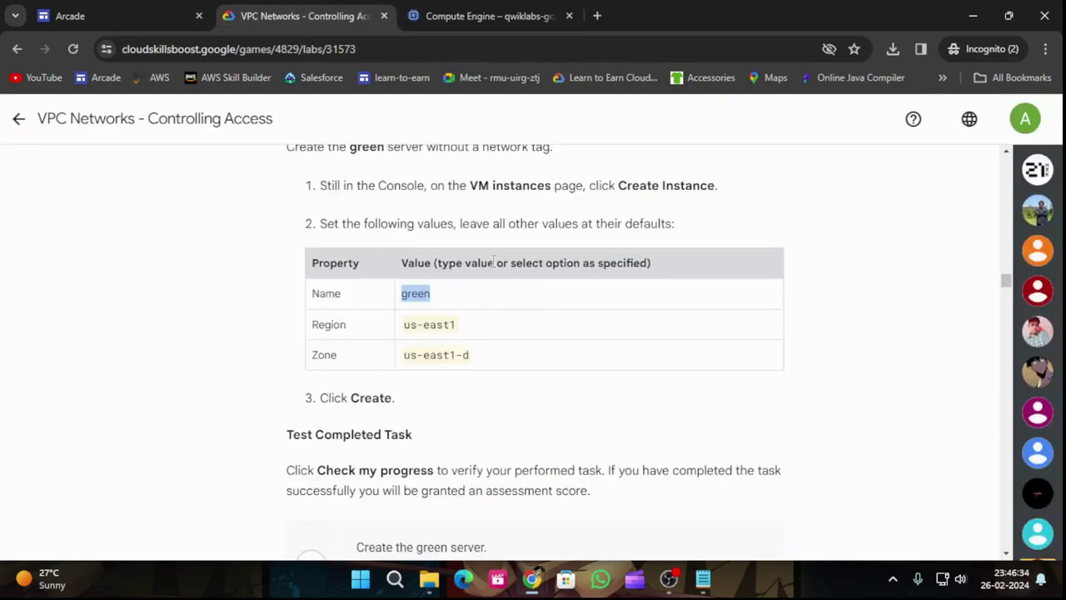
left_click(447, 9)
key("Home")
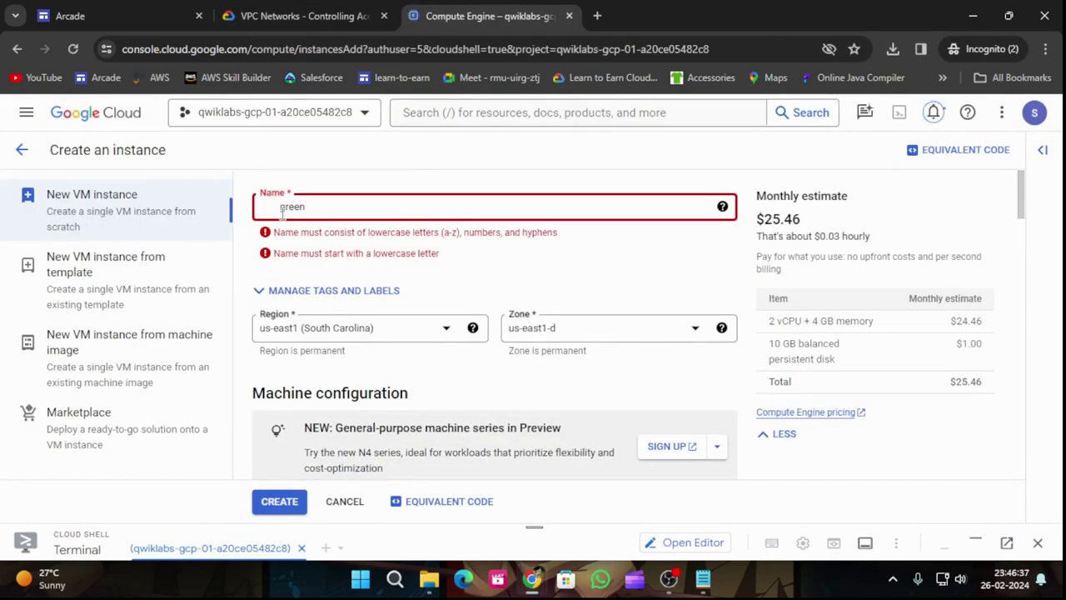
key("BackSpace")
key("BackSpace")
key("BackSpace")
key("BackSpace")
key("BackSpace")
key("BackSpace")
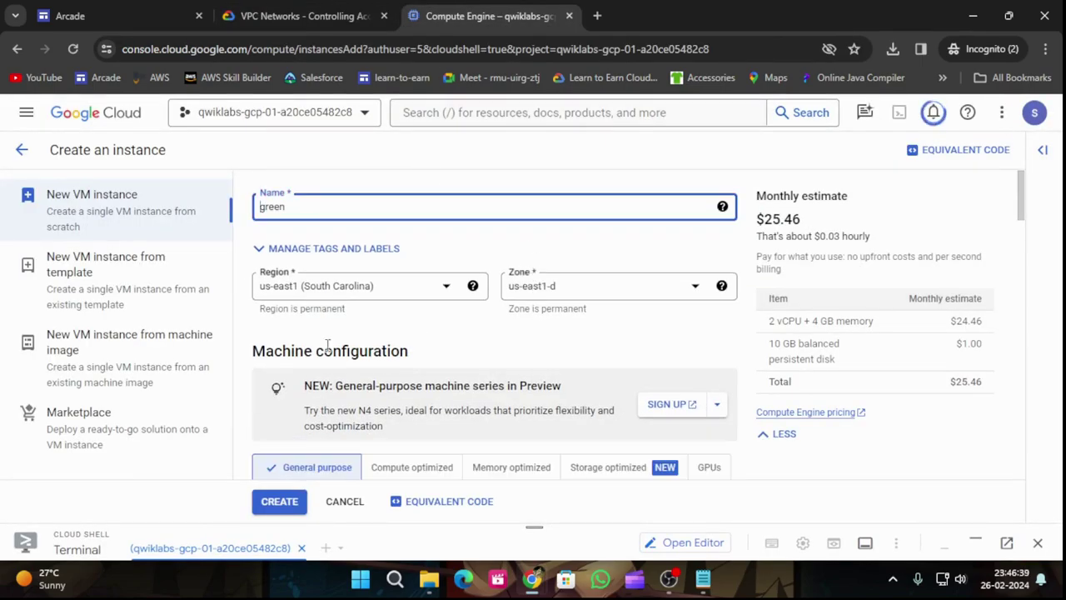
left_click(287, 15)
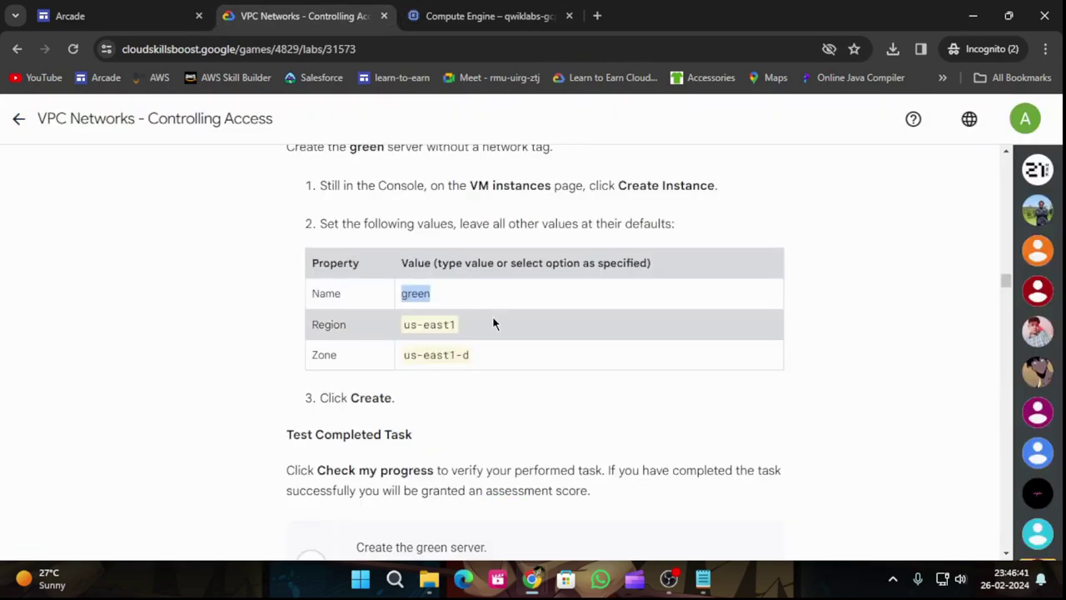
- Create the green instance and check progress for the green server task on the lab page
scroll(493, 321, "down", 1)
scroll(486, 330, "down", 1)
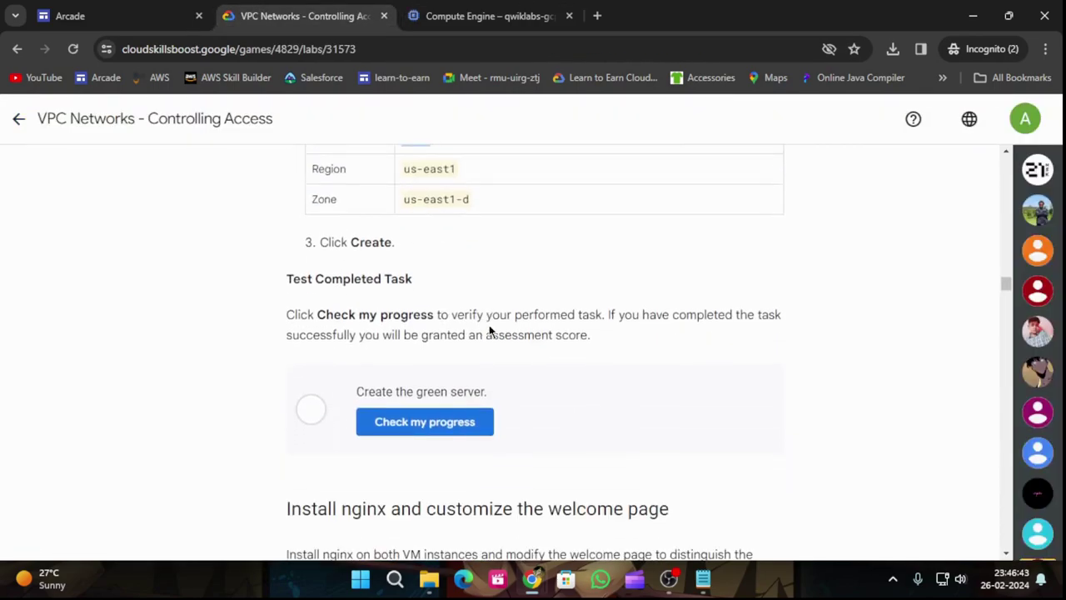
left_click(488, 15)
left_click(262, 503)
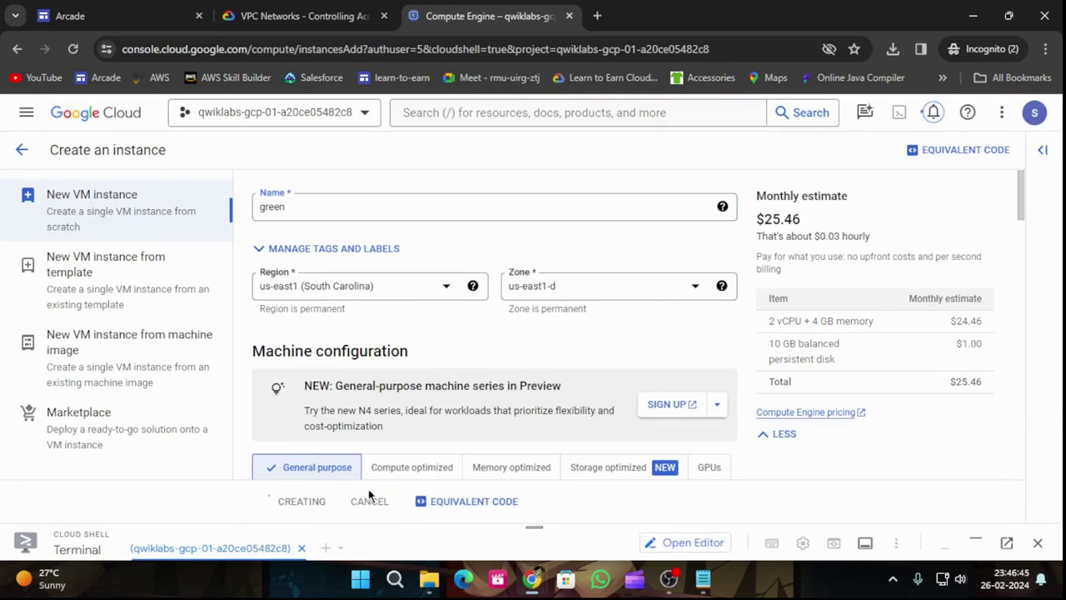
left_click(352, 14)
left_click(416, 422)
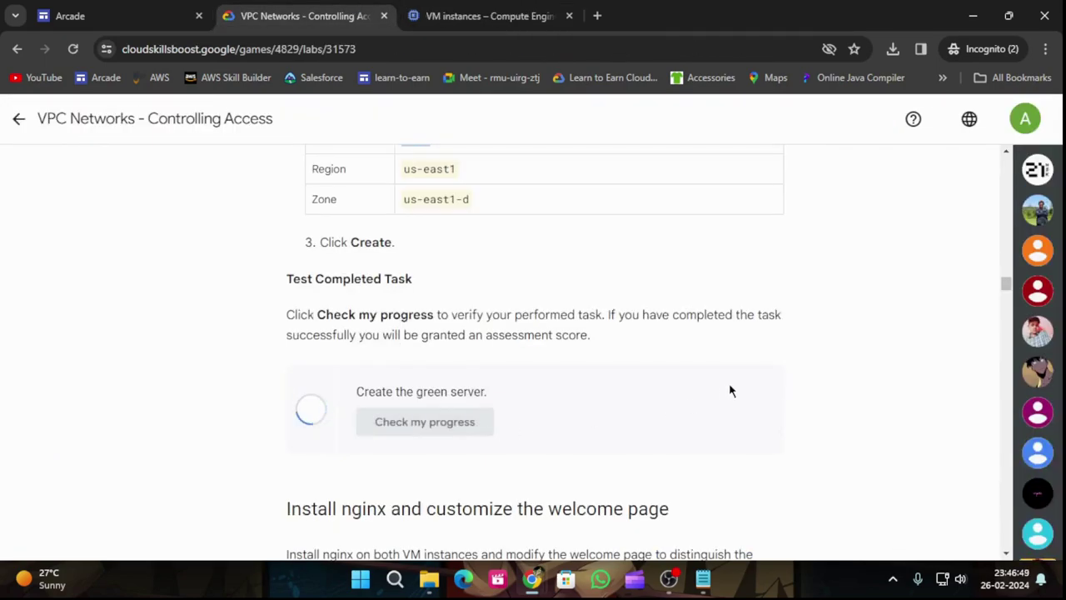
- Copy the lab's nginx install command and open an authorized SSH session to the blue instance
scroll(714, 393, "up", 4)
scroll(710, 401, "down", 7)
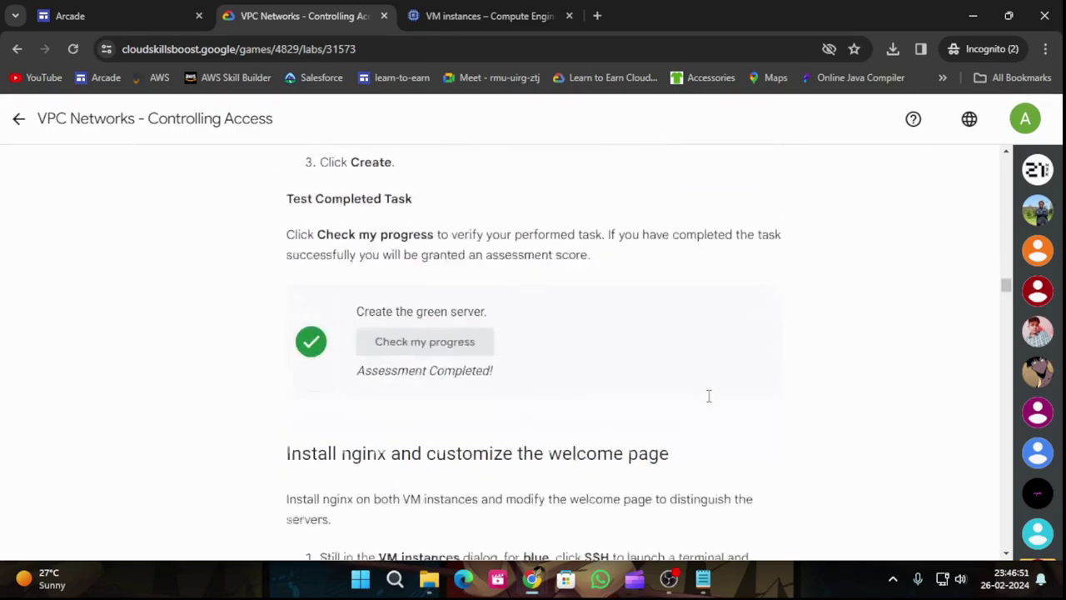
scroll(717, 396, "down", 2)
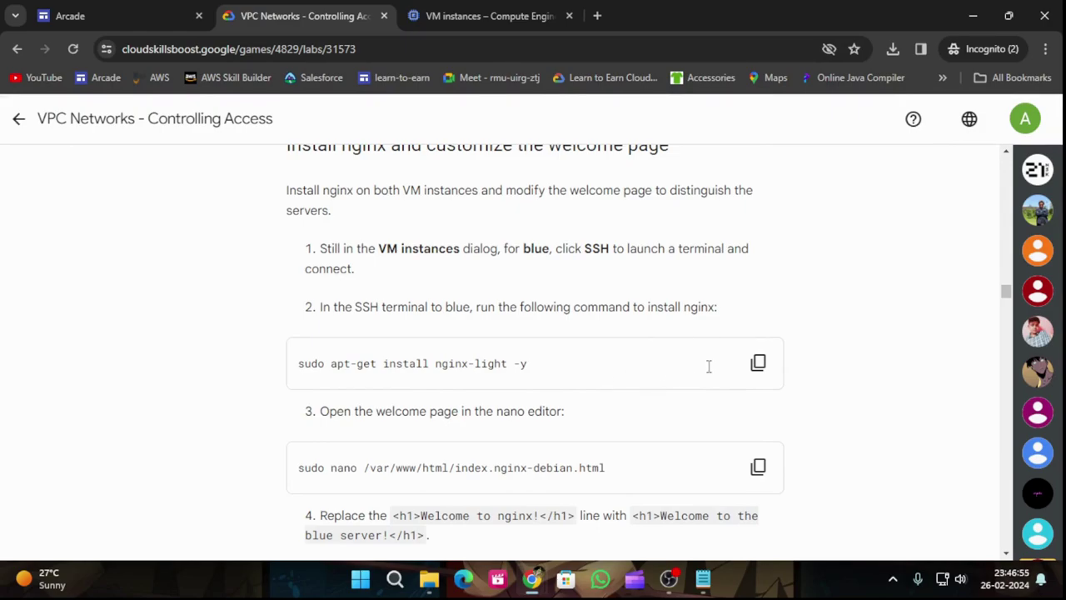
left_click(758, 363)
left_click(479, 16)
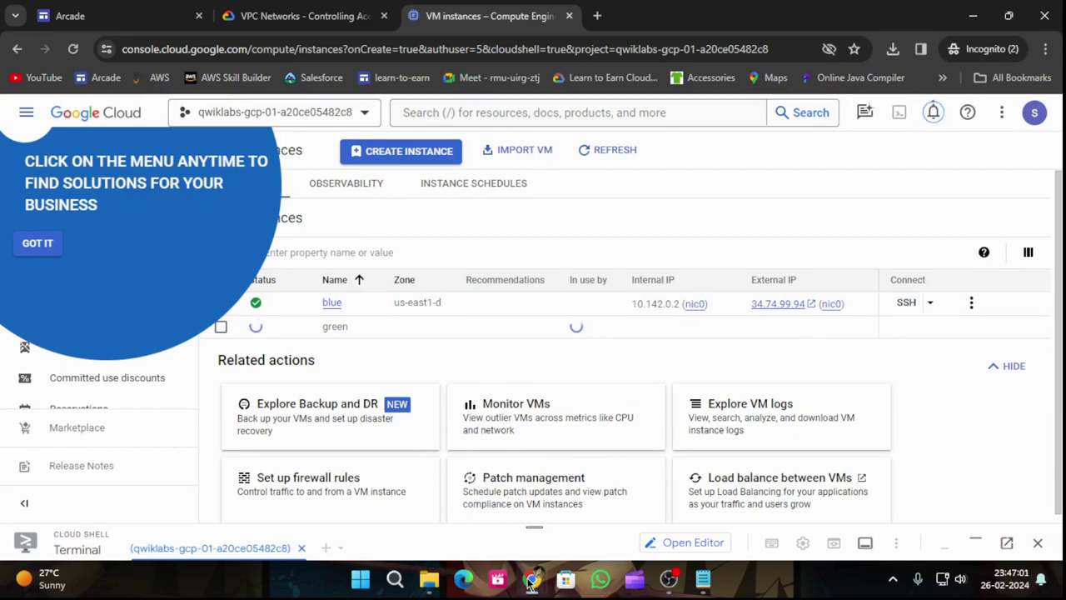
mouse_move(531, 581)
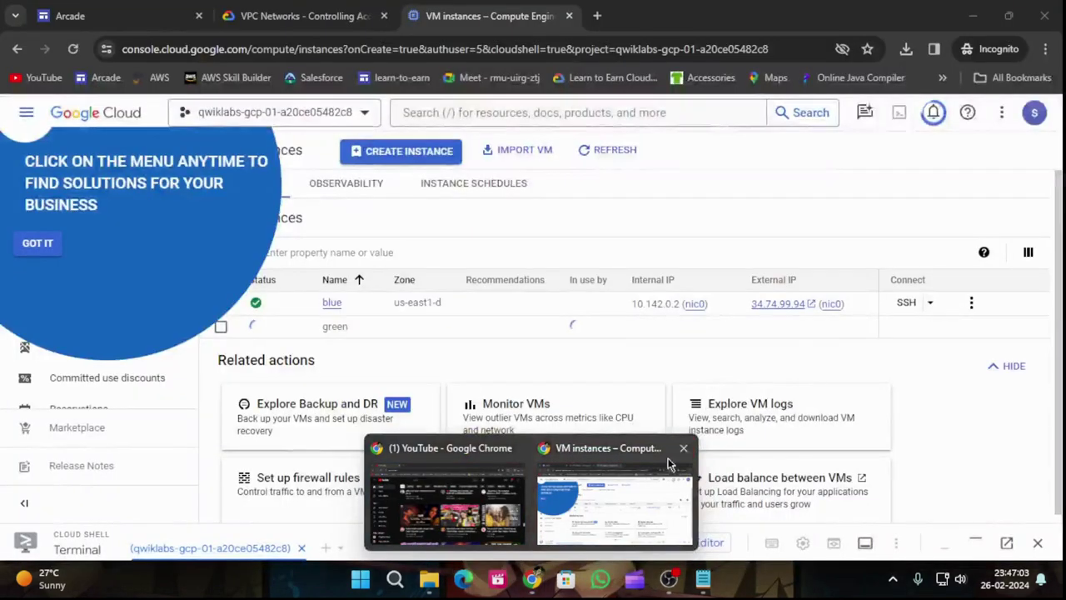
left_click(903, 303)
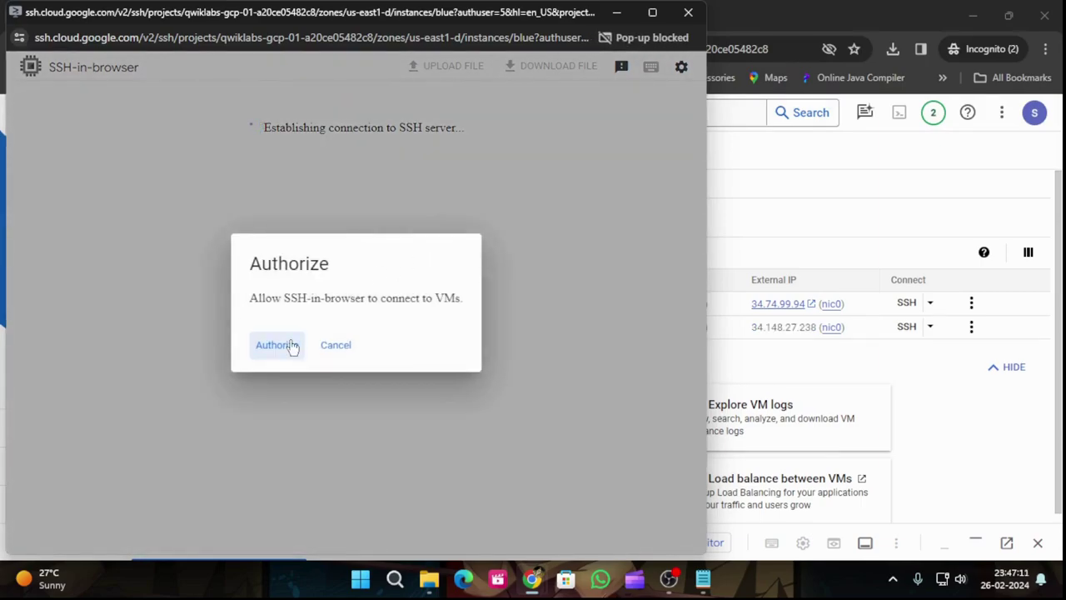
left_click(278, 345)
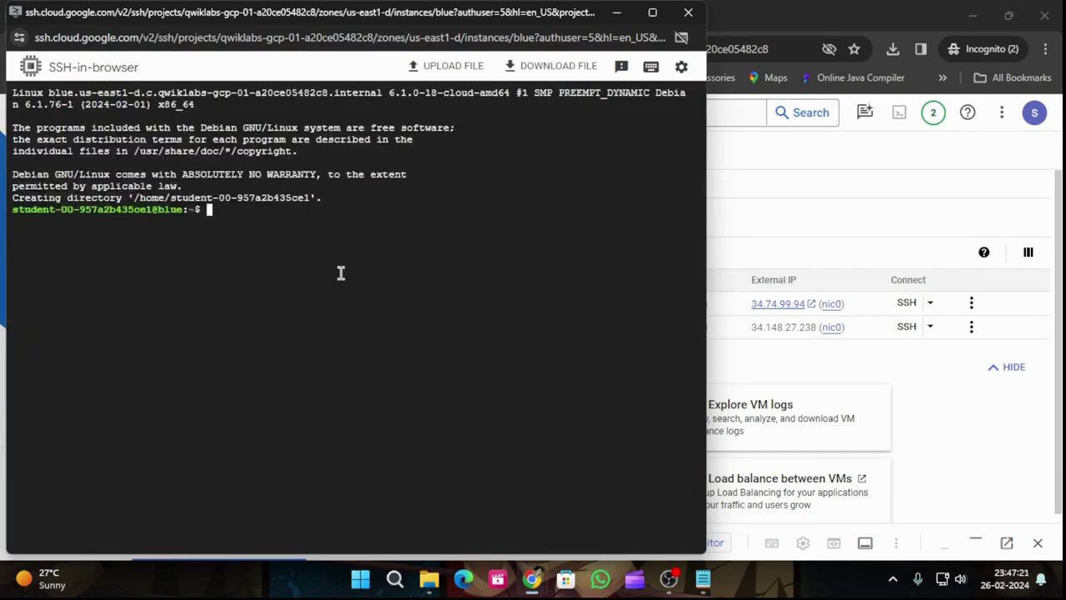
- Install nginx on blue by running sudo apt-get install nginx-light -y
key("ctrl+v")
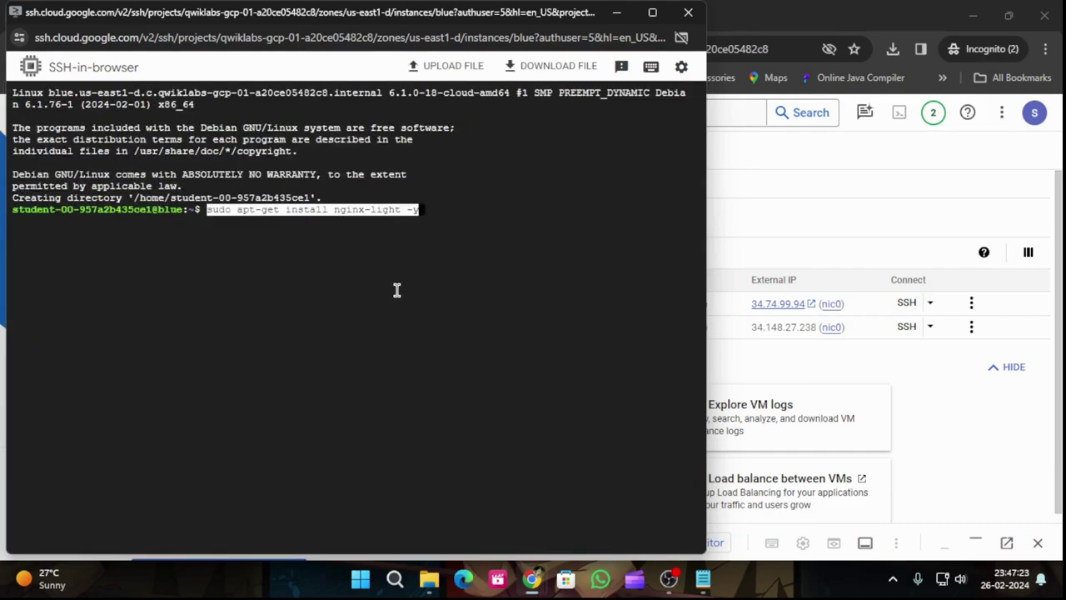
key("Return")
left_click(617, 13)
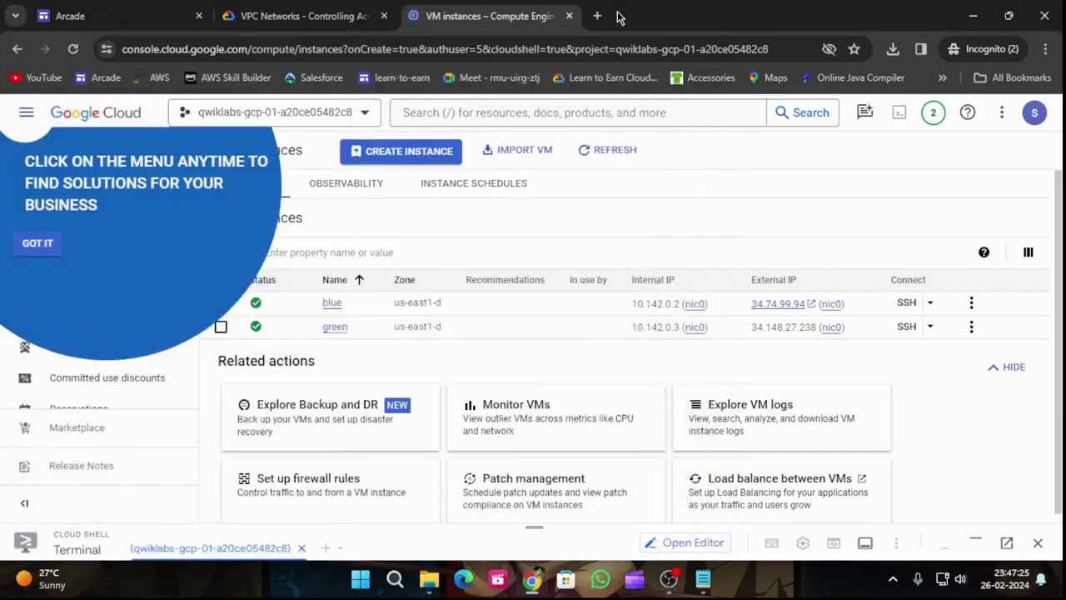
- Copy the nano command from the lab page and open /var/www/html/index.nginx-debian.html for editing on blue
left_click(249, 13)
scroll(773, 411, "down", 1)
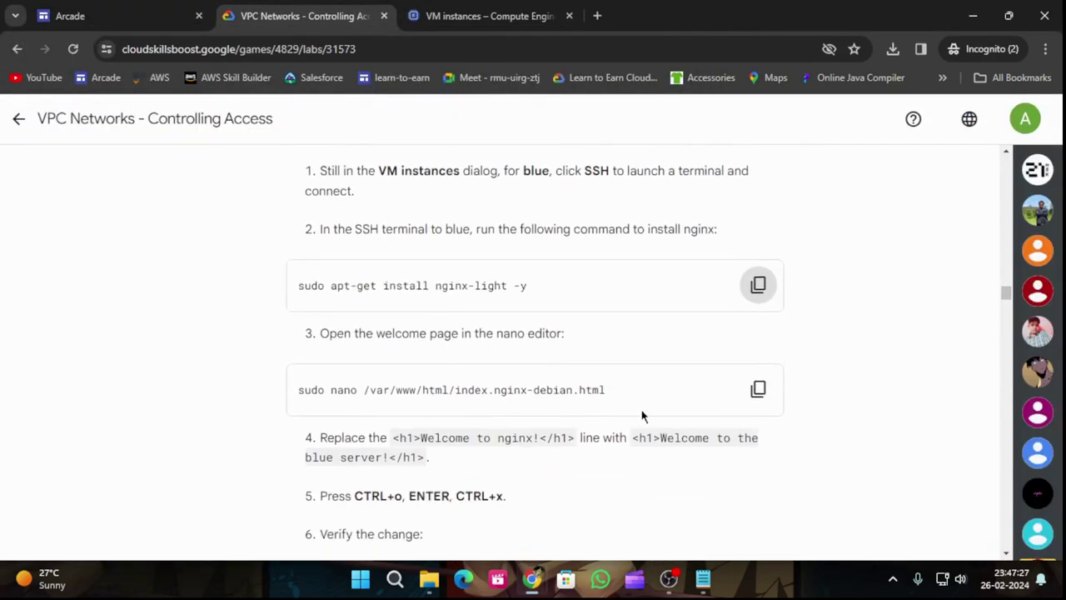
left_click(760, 402)
scroll(579, 481, "down", 1)
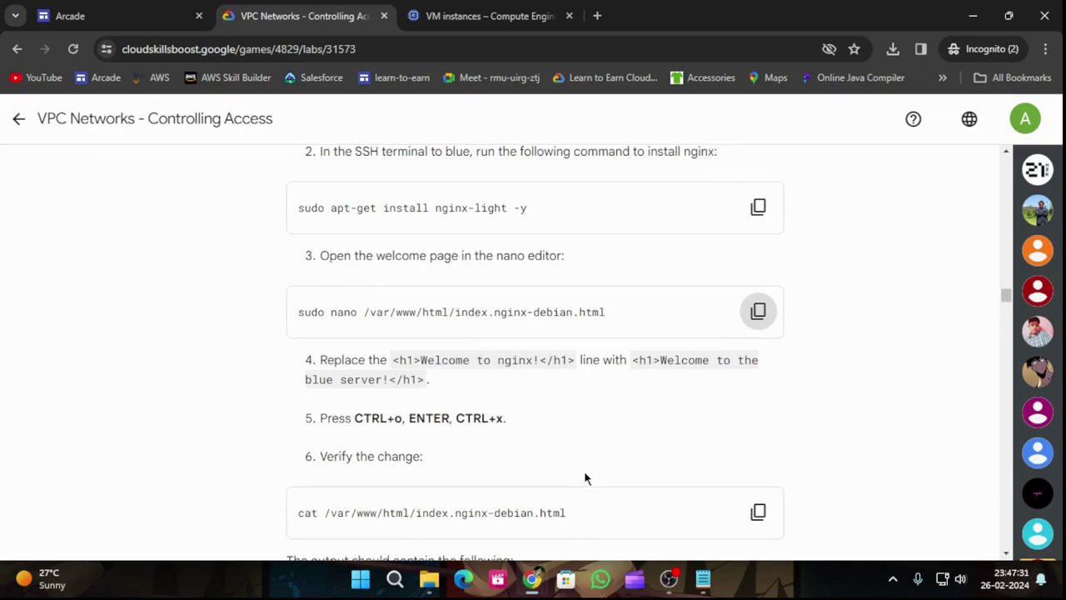
mouse_move(538, 578)
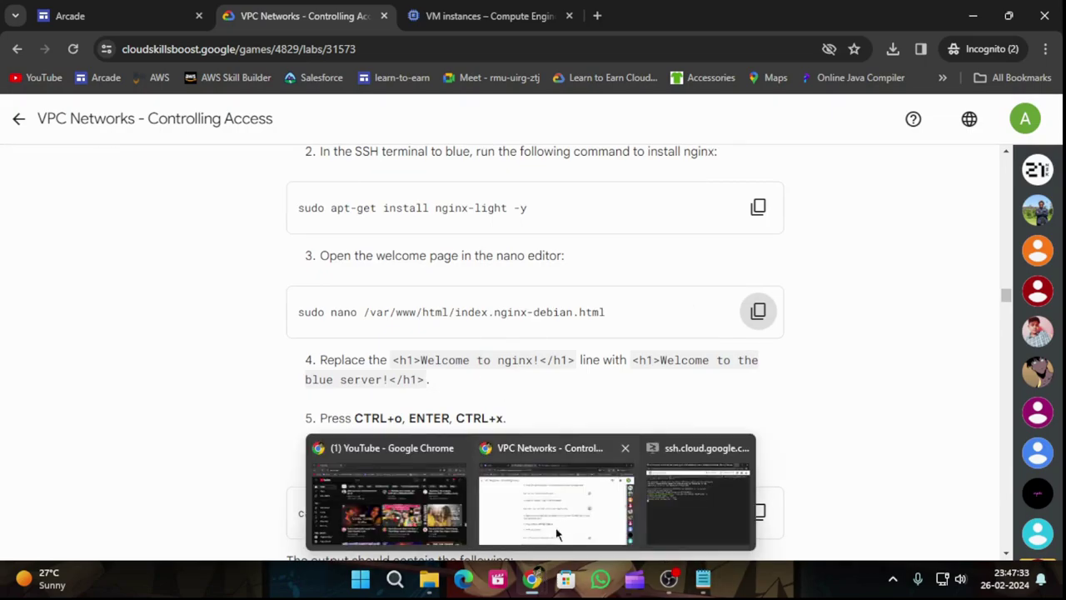
left_click(680, 507)
key("ctrl+v")
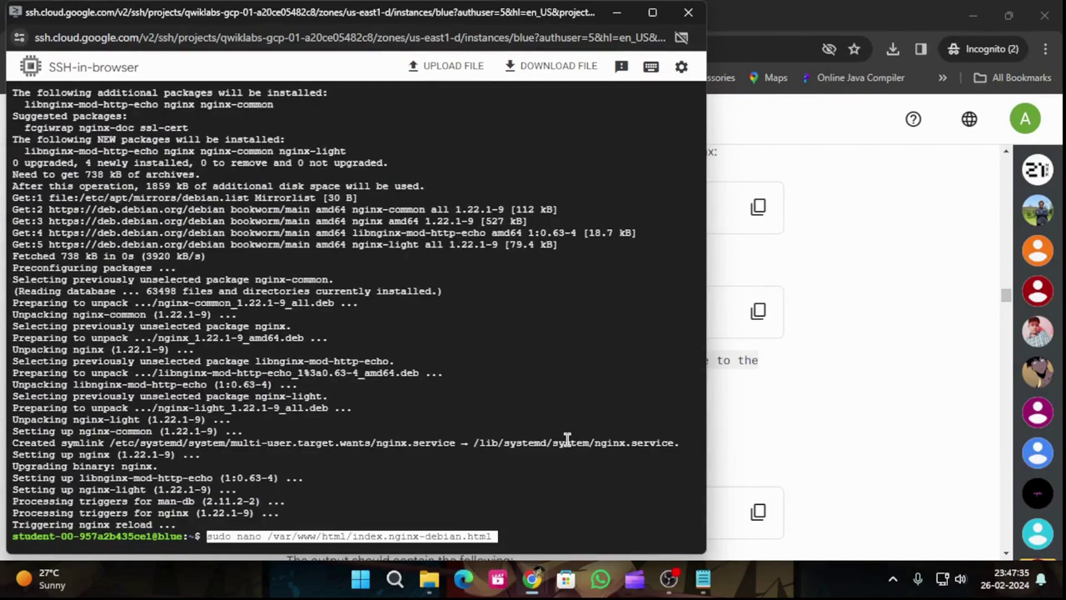
key("Return")
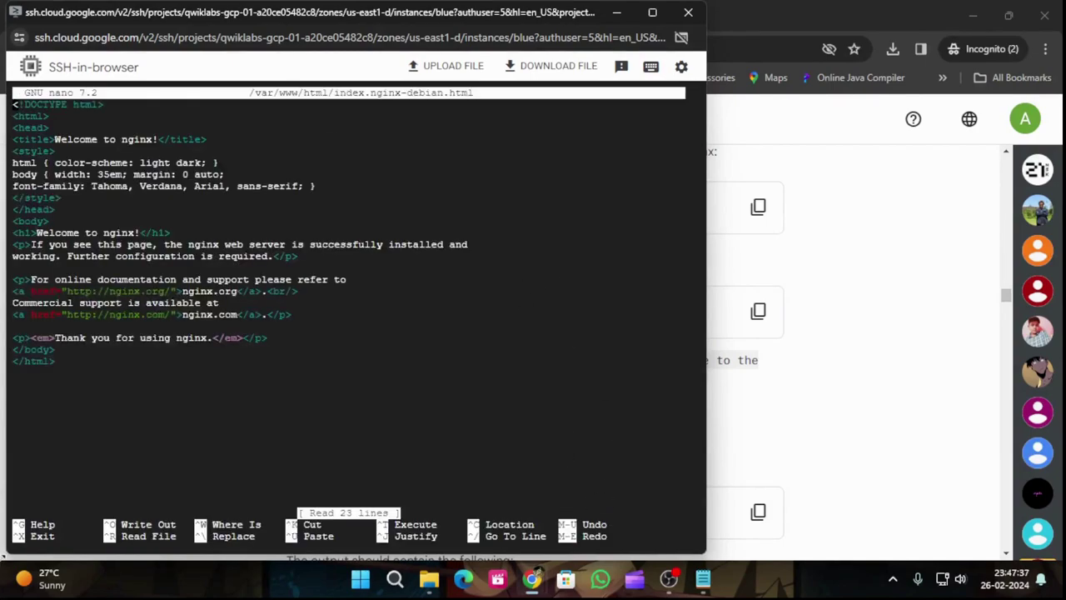
- Copy the replacement line <h1>Welcome to the blue server!</h1> from the lab instructions and return to the blue terminal
left_click(617, 12)
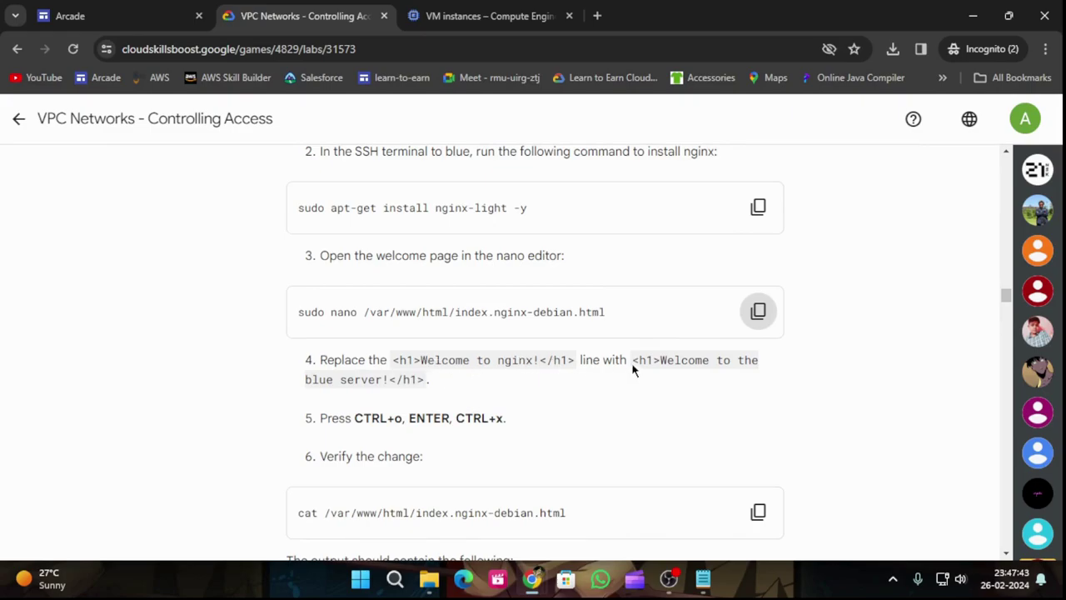
left_click_drag(633, 367, 587, 392)
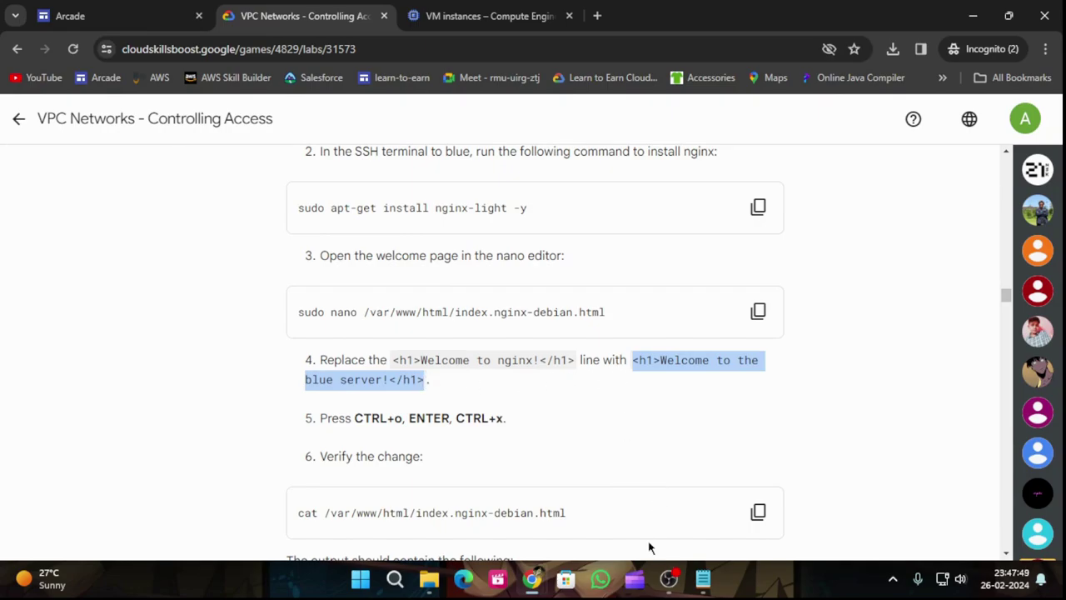
mouse_move(533, 580)
left_click(688, 477)
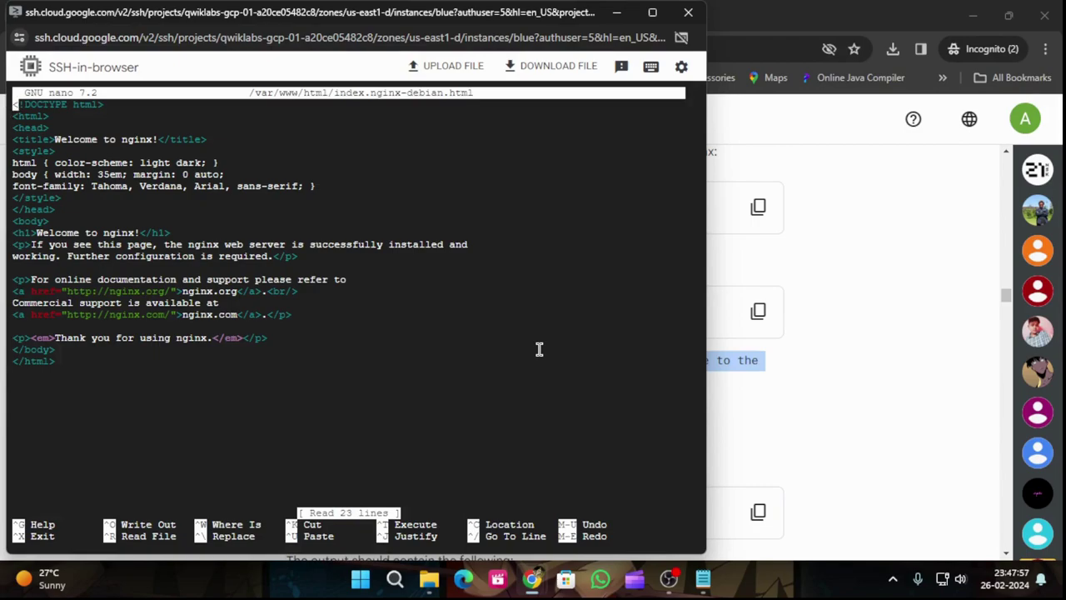
- Replace the page's "Welcome to nginx!" heading line with <h1>Welcome to the blue server!</h1>
key("Down")
key("Down")
key("Down")
key("Down")
key("Down")
key("Down")
key("Down")
key("Down")
key("Down")
key("Down")
key("Down")
key("Down")
key("Up")
key("Delete")
key("Delete")
key("Delete")
key("Delete")
key("Delete")
key("Delete")
key("Delete")
key("Delete")
key("Delete")
key("Delete")
key("Delete")
key("Delete")
key("Delete")
key("Delete")
key("Delete")
key("Delete")
key("Delete")
key("Delete")
key("Delete")
key("Delete")
key("Delete")
key("Delete")
key("Delete")
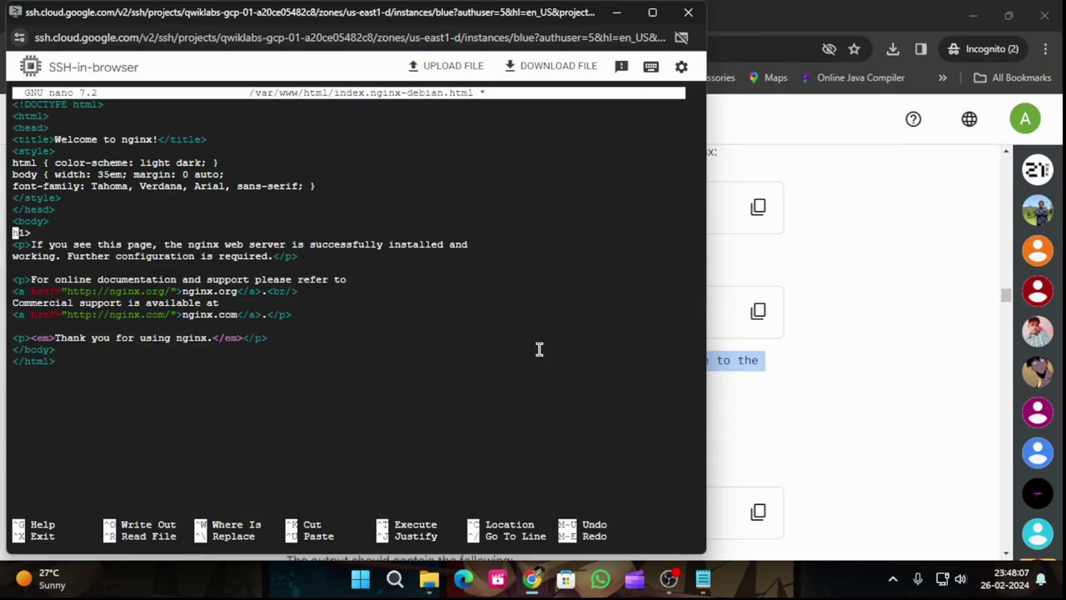
key("ctrl+v")
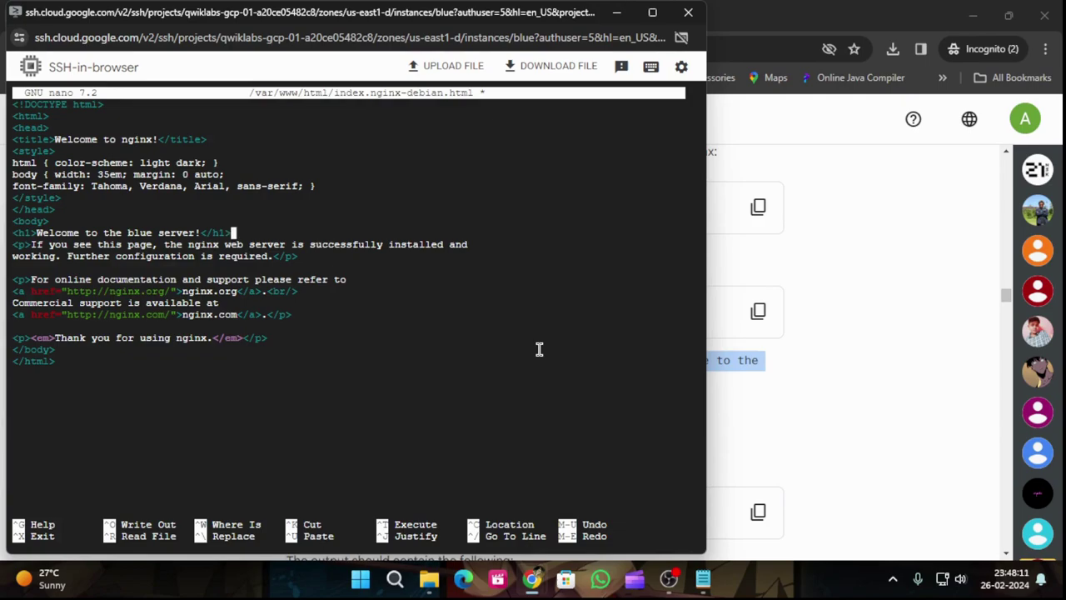
- Save the edited welcome page under its existing name and exit nano
key("ctrl+o")
key("Return")
key("ctrl+x")
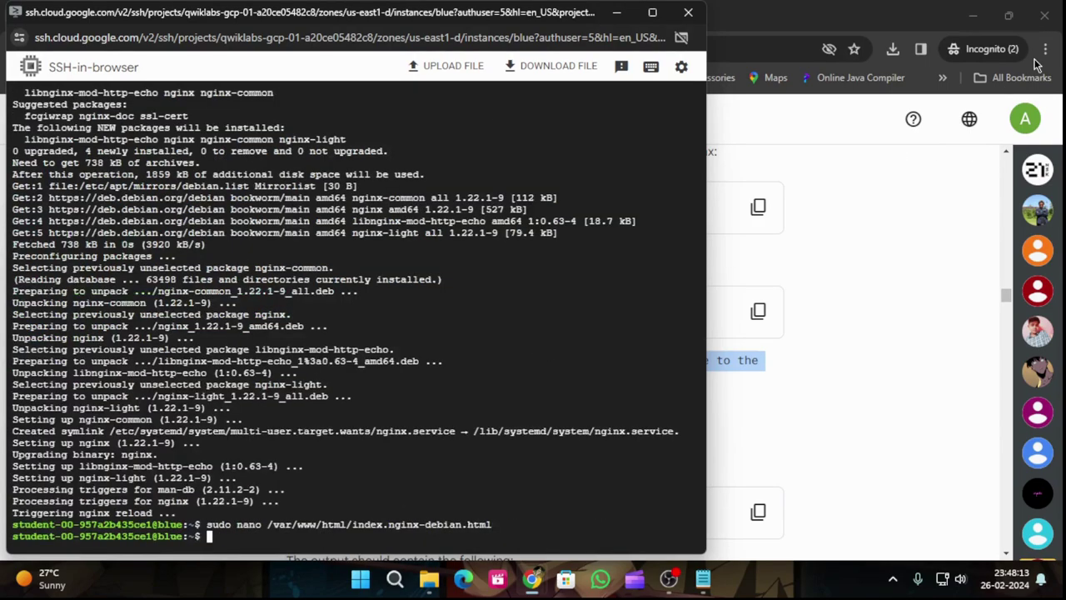
- Copy the lab's verification command and run cat /var/www/html/index.nginx-debian.html on blue to inspect the edited page
left_click(617, 12)
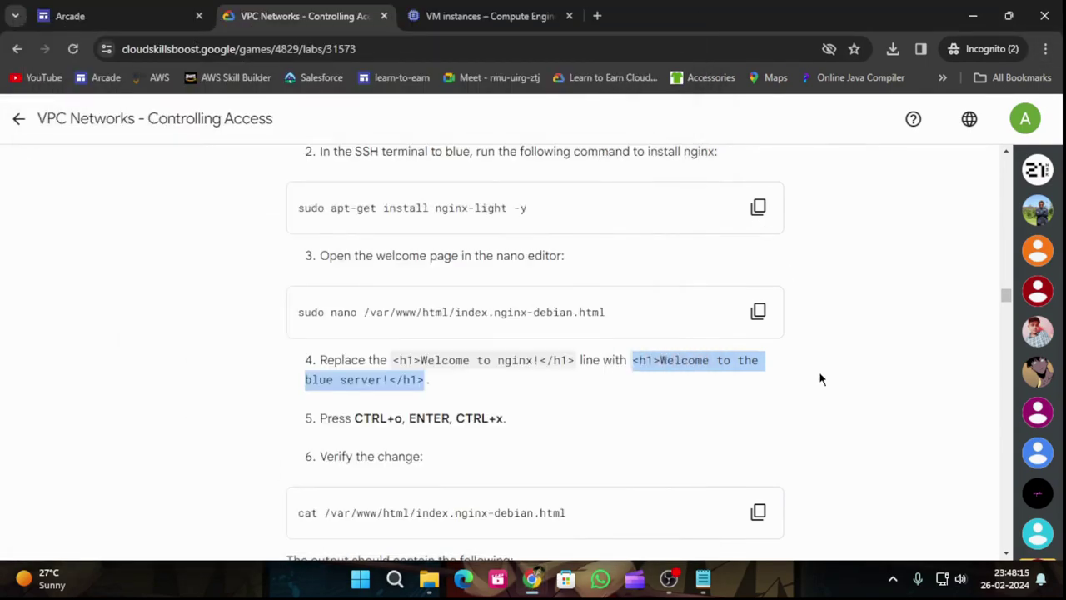
scroll(819, 370, "down", 2)
left_click(758, 279)
scroll(761, 283, "down", 2)
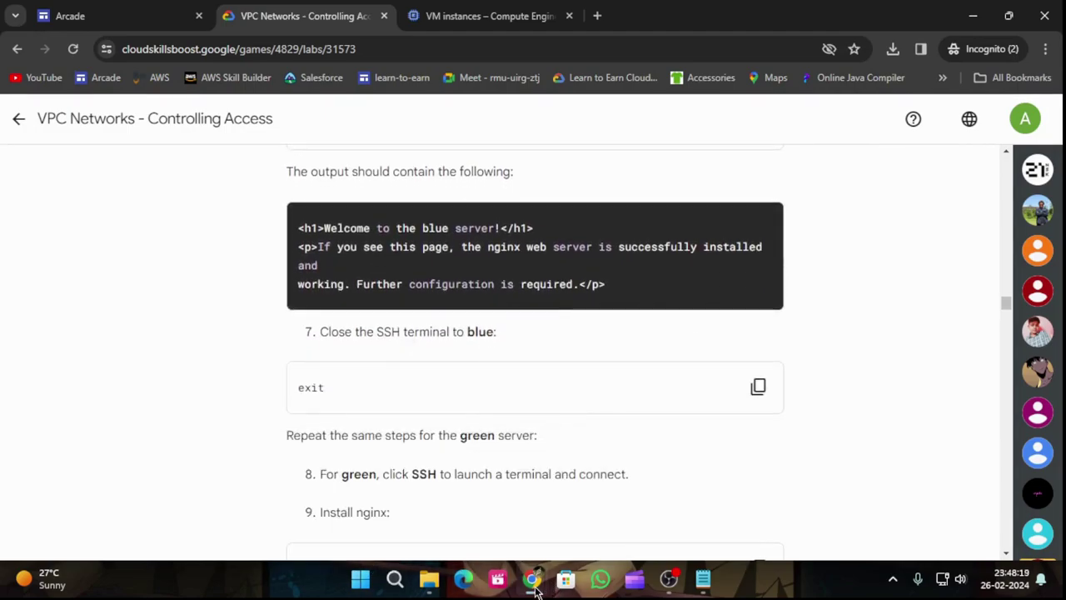
mouse_move(531, 580)
left_click(727, 490)
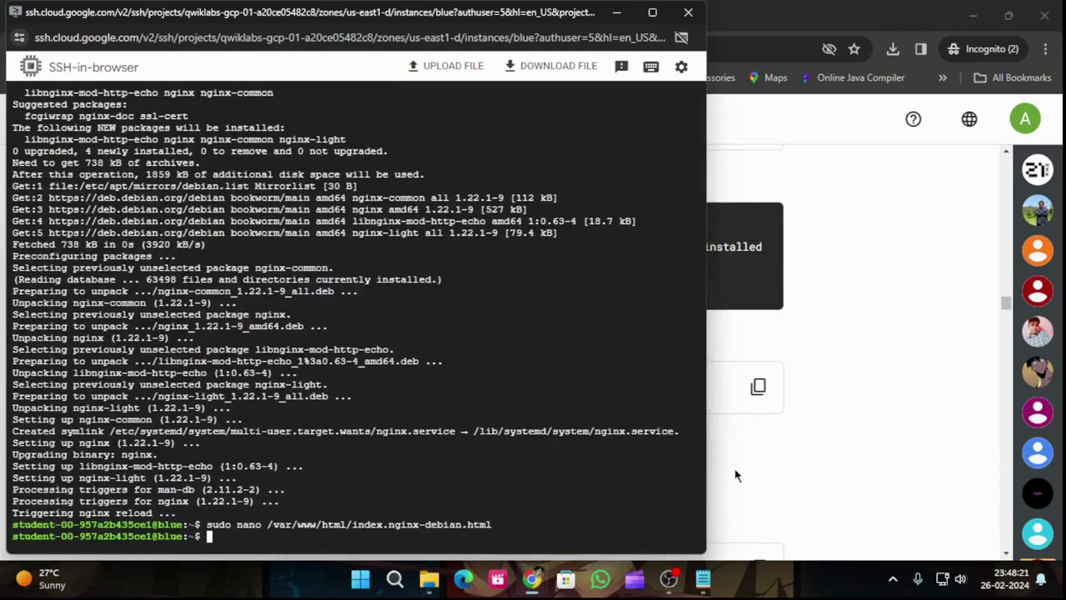
key("ctrl+v")
key("Return")
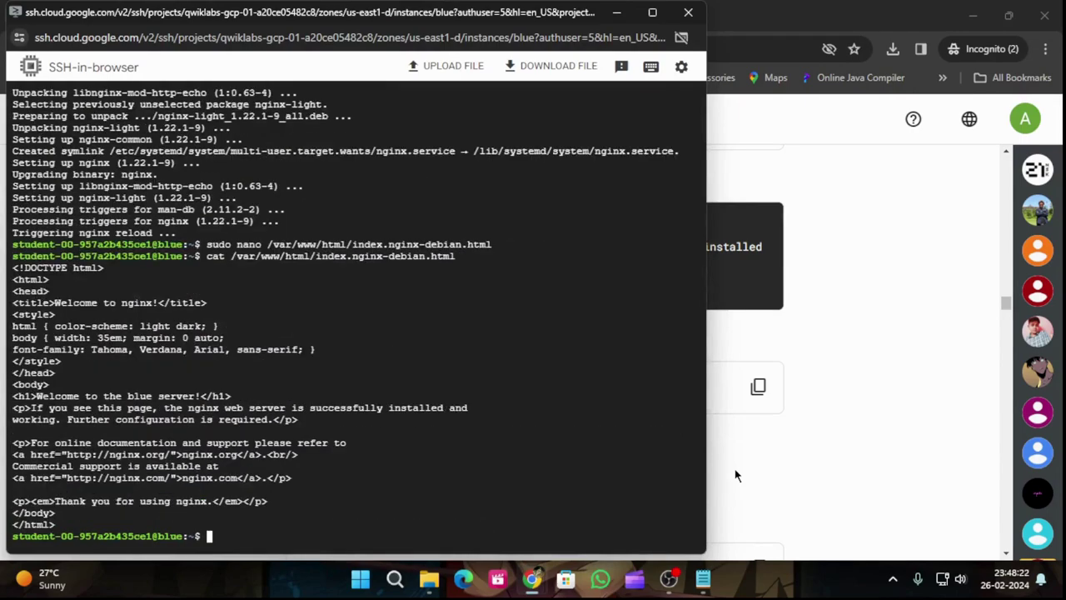
- Copy the exit command from the lab page and end the SSH session to blue with it
left_click(614, 12)
scroll(644, 389, "down", 1)
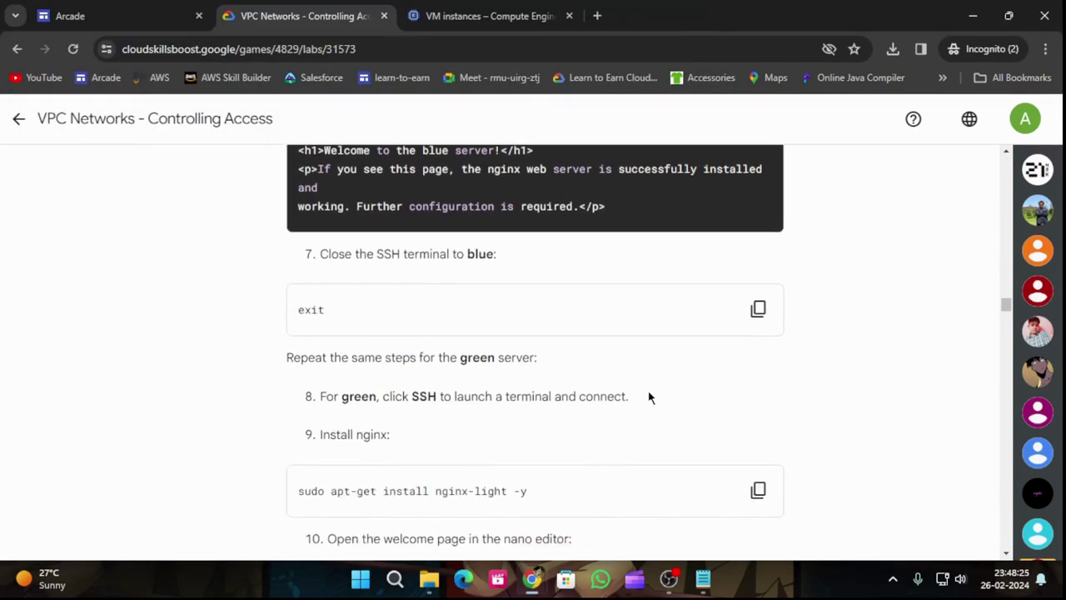
left_click(758, 309)
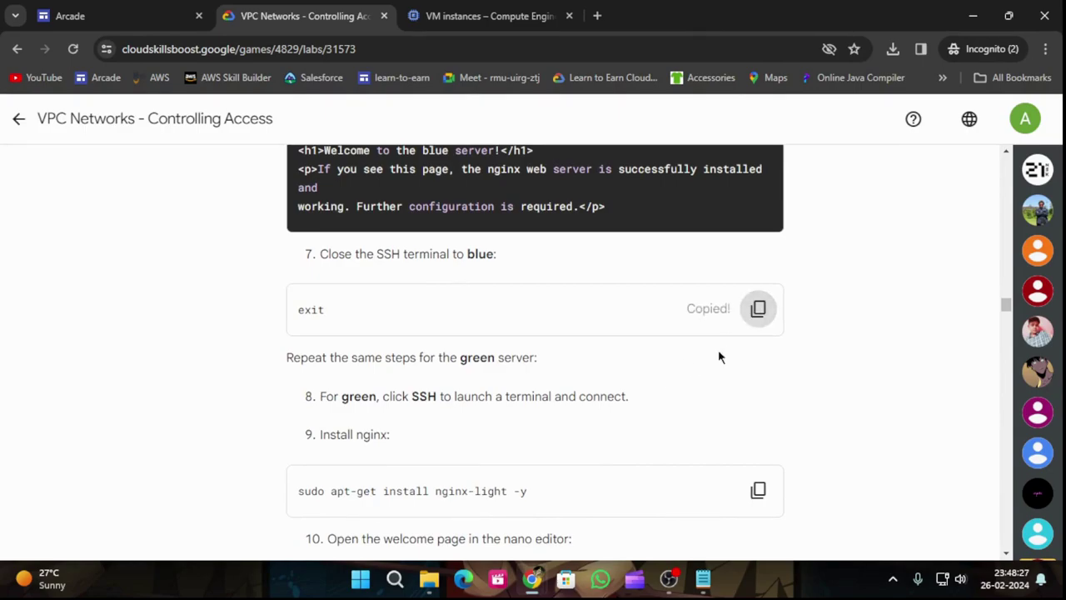
mouse_move(531, 579)
left_click(700, 522)
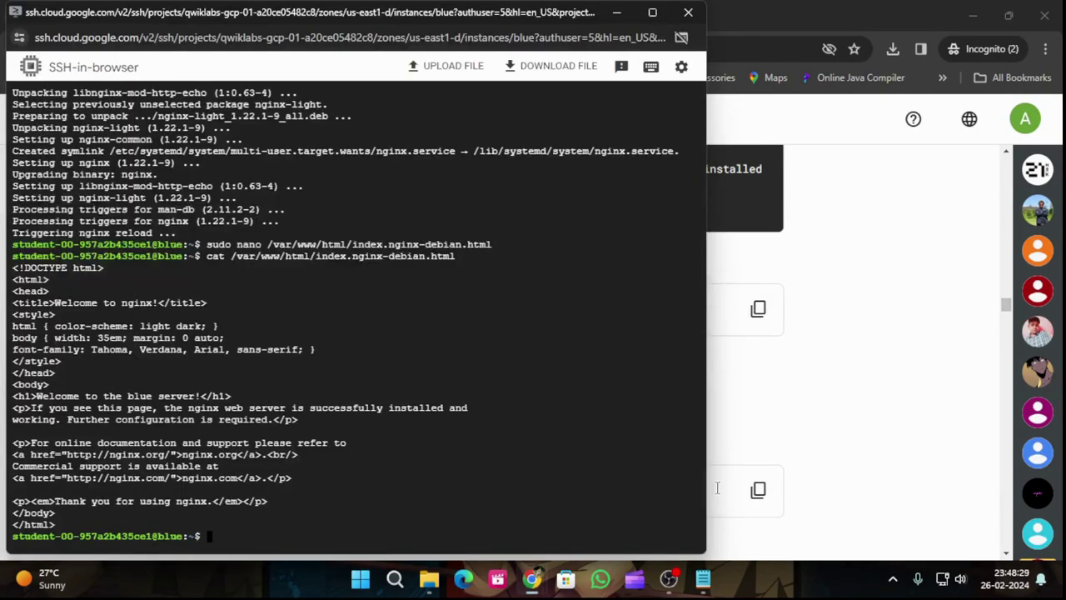
key("ctrl+v")
key("alt+Tab")
- Copy the nginx install command for the green server and open an authorized SSH session to the green instance
scroll(595, 403, "down", 2)
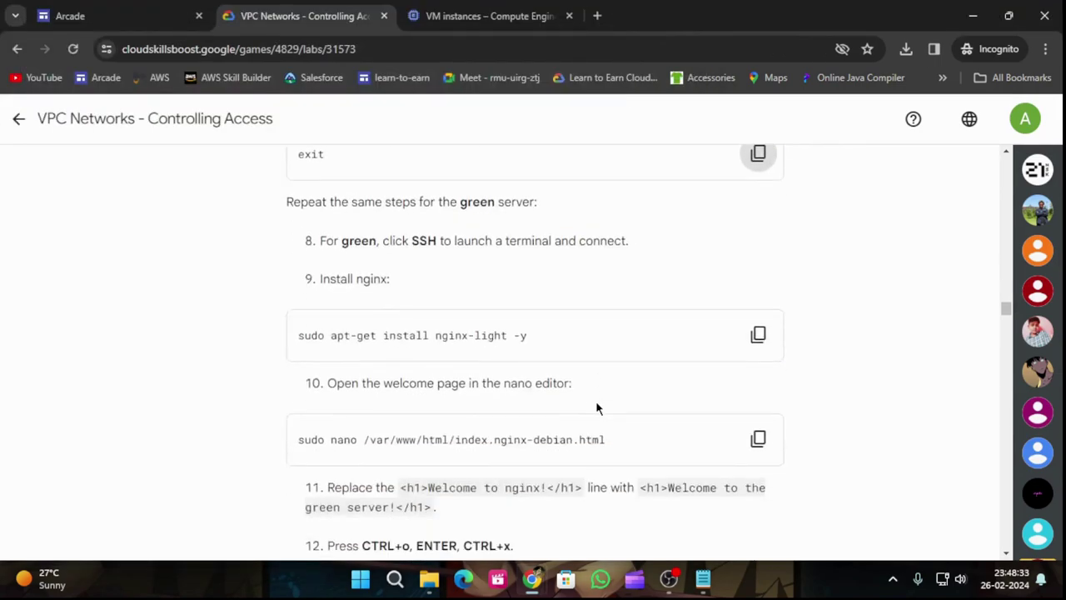
left_click(759, 336)
left_click(483, 7)
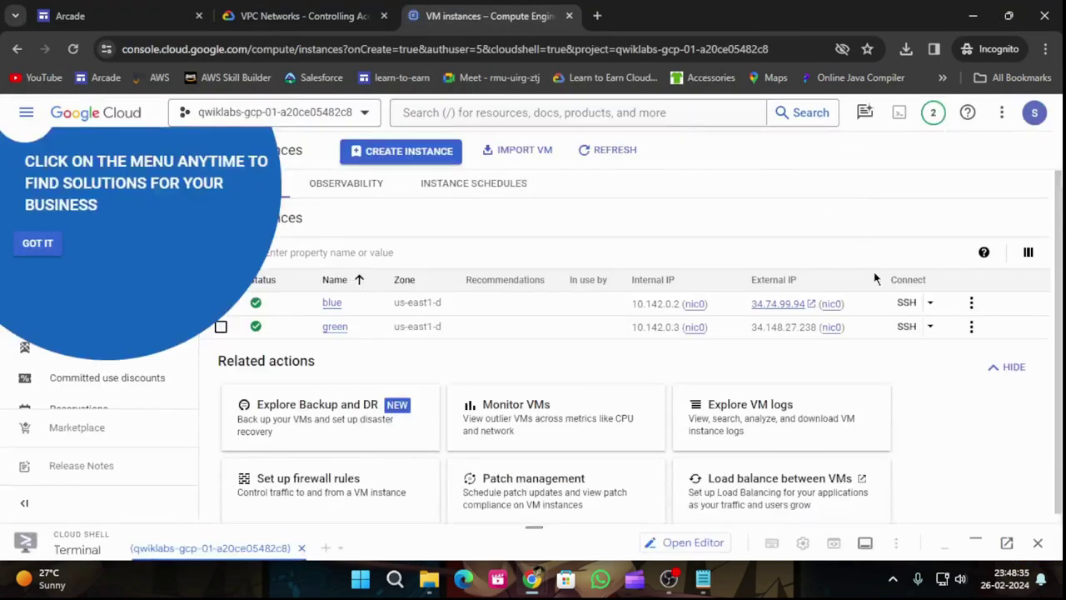
left_click(907, 326)
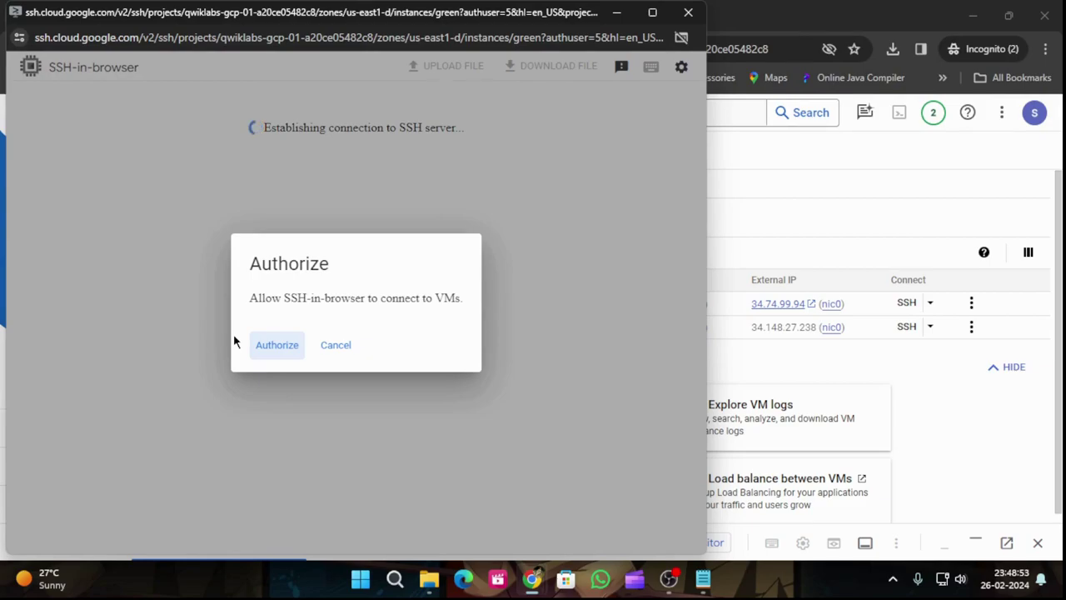
left_click(293, 347)
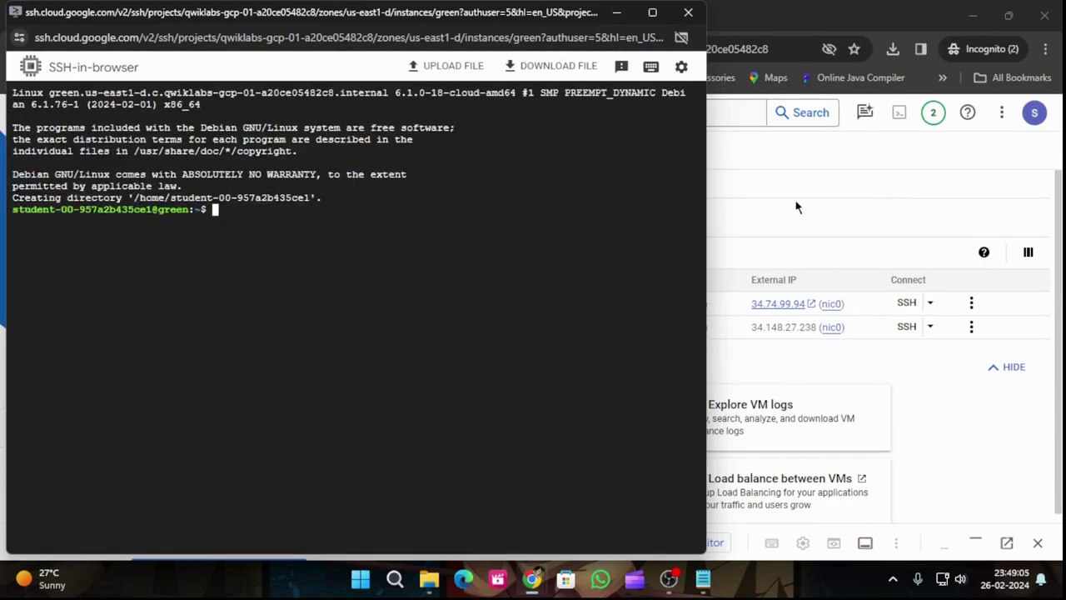
- Copy the nginx install command from the lab page and run sudo apt-get install nginx-light -y on green
left_click(617, 12)
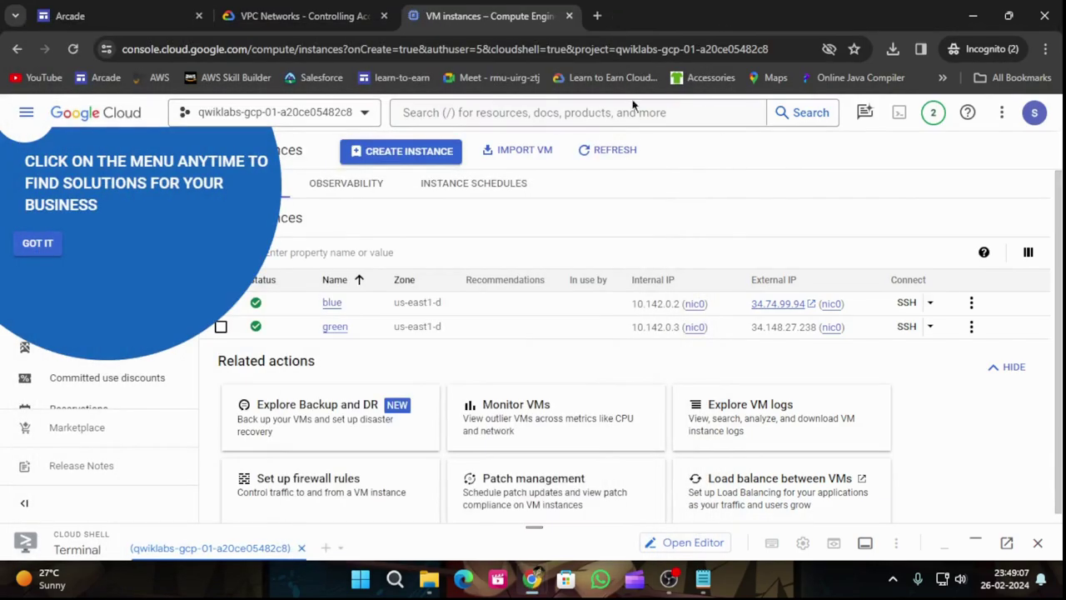
left_click(300, 16)
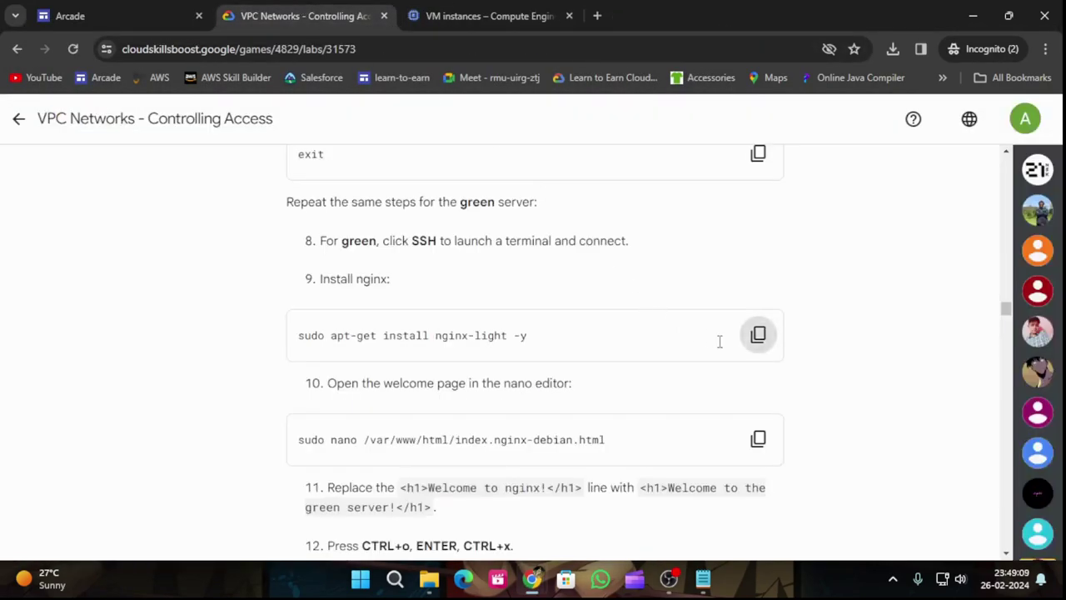
left_click(760, 335)
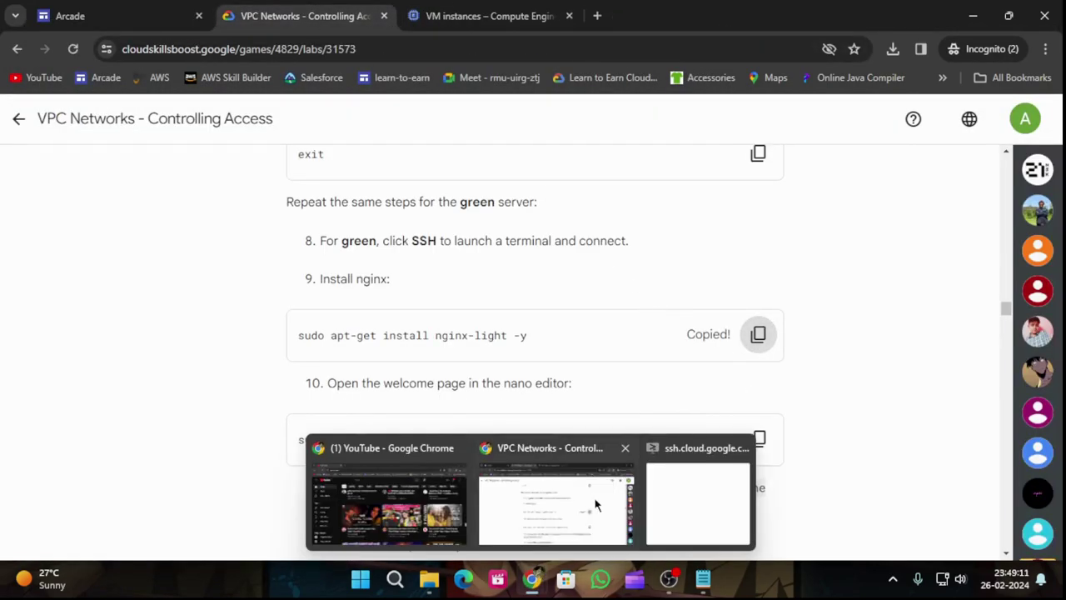
key("alt+Tab")
key("ctrl+v")
key("Return")
- Copy the lab's nano command and run sudo nano /var/www/html/index.nginx-debian.html on green to open the welcome page
left_click(616, 12)
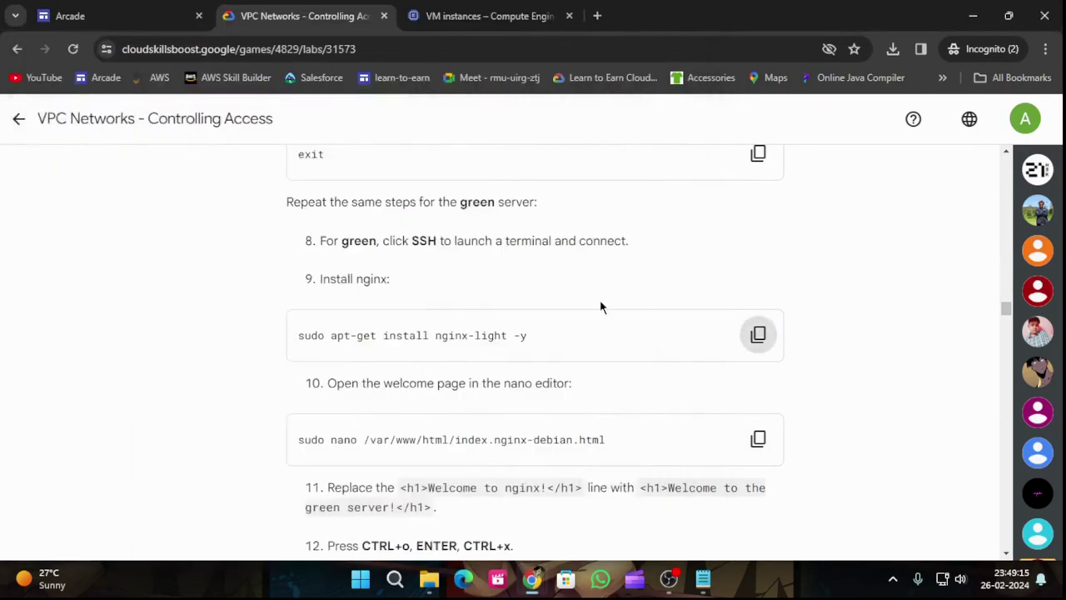
scroll(783, 358, "down", 1)
scroll(777, 386, "up", 1)
left_click(758, 439)
scroll(595, 381, "down", 2)
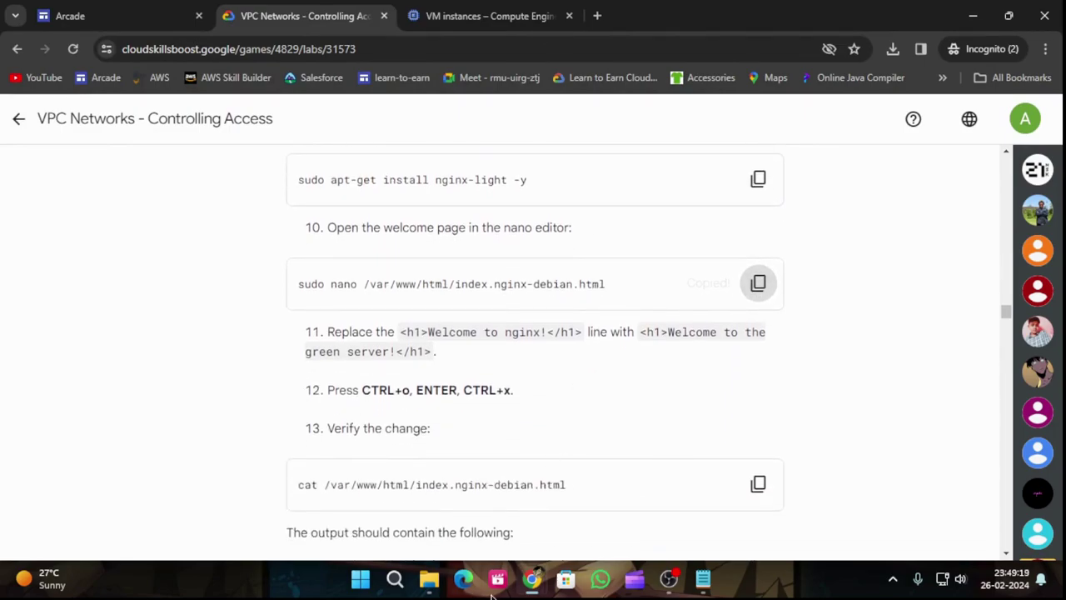
mouse_move(533, 588)
left_click(657, 529)
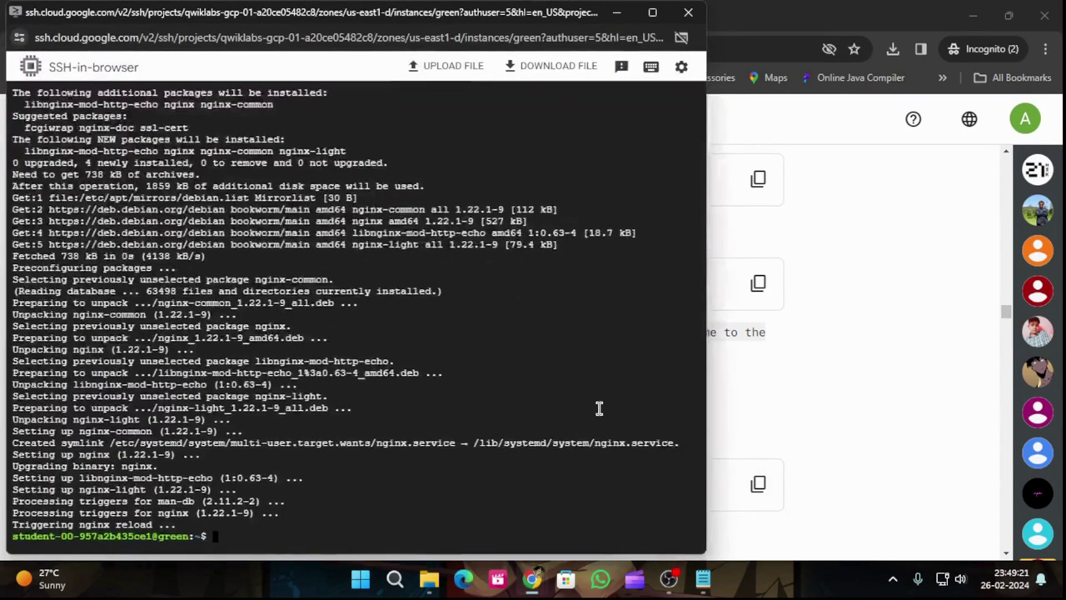
key("ctrl+v")
key("Return")
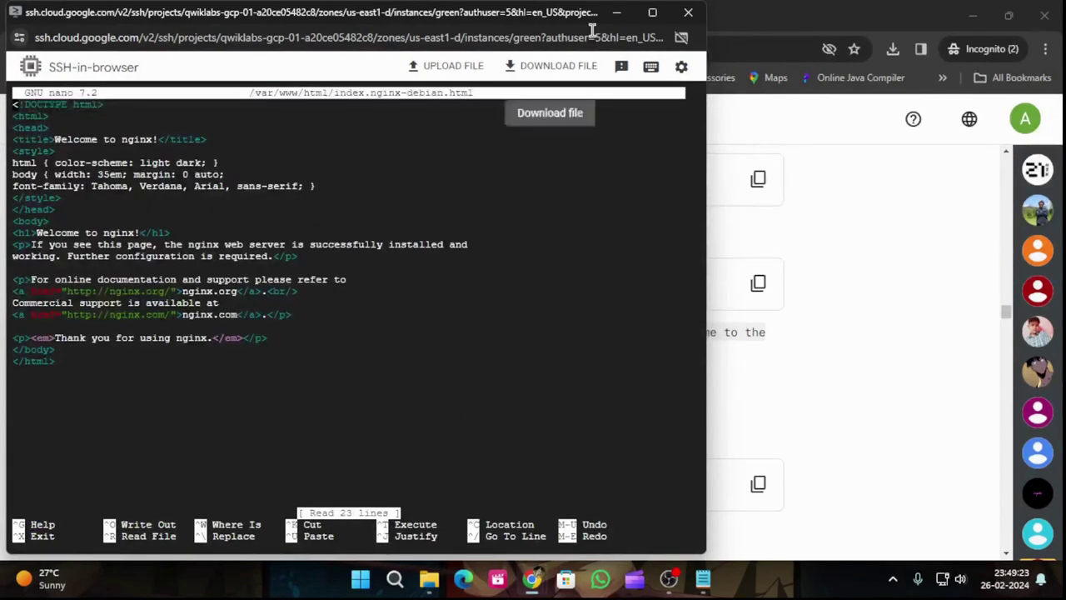
- Copy the replacement heading <h1>Welcome to the green server!</h1> from the lab page and return to green's SSH session
left_click(620, 12)
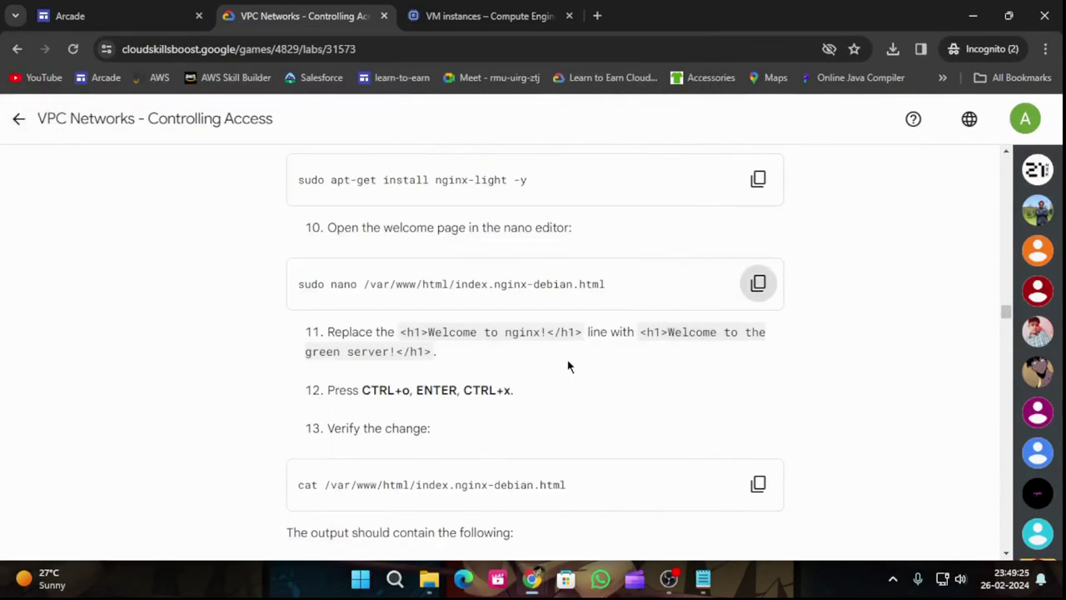
left_click_drag(640, 336, 431, 350)
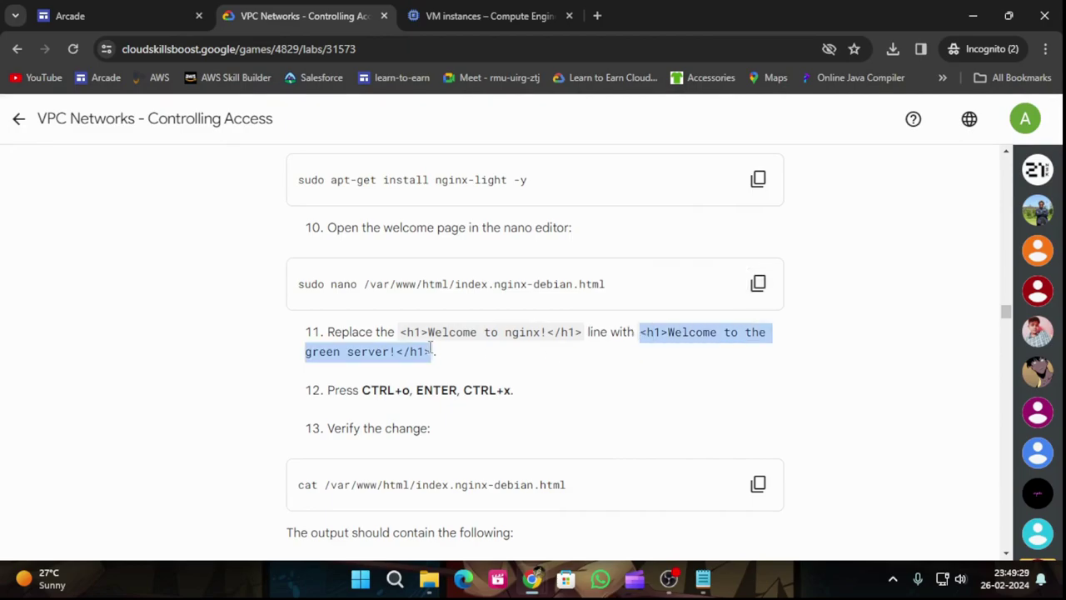
left_click(448, 7)
mouse_move(531, 579)
left_click(719, 500)
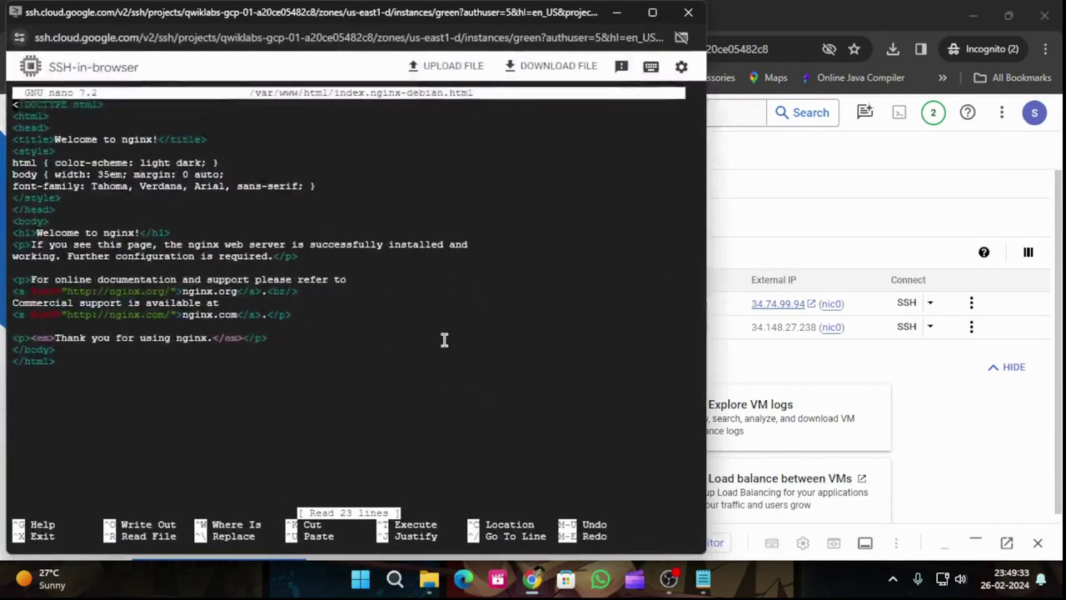
key("Down")
key("Down")
key("Down")
key("Down")
key("Down")
key("Down")
key("Down")
key("Down")
key("Down")
key("Down")
key("Down")
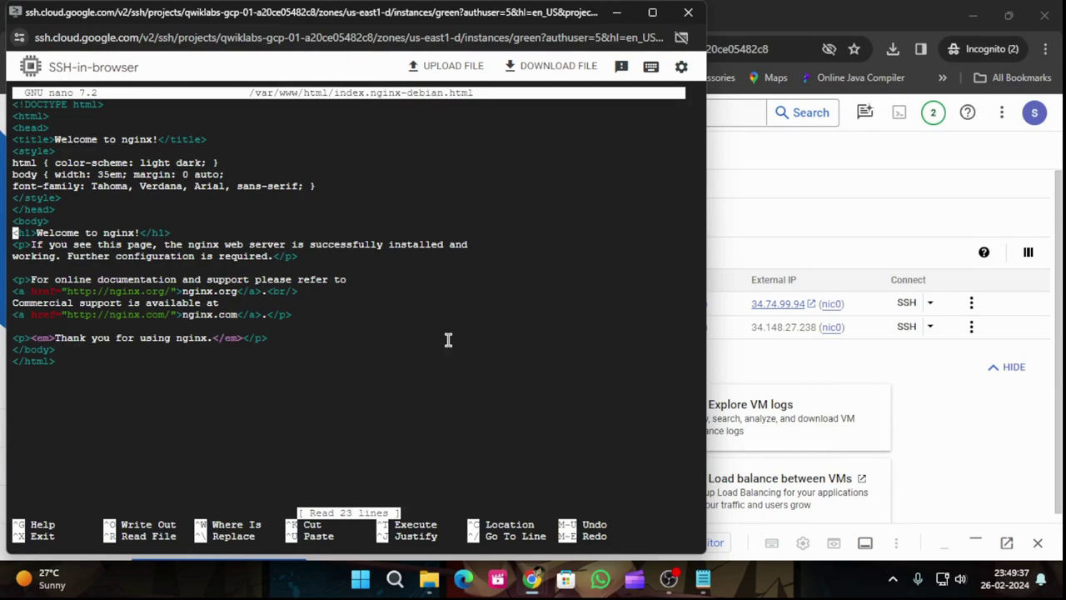
key("Delete")
key("Delete")
key("Delete")
key("Delete")
key("Delete")
key("Delete")
key("Delete")
key("Delete")
key("Delete")
key("Delete")
key("Delete")
key("Delete")
key("Delete")
key("Delete")
key("Delete")
key("Delete")
key("Delete")
key("Delete")
key("Delete")
key("Delete")
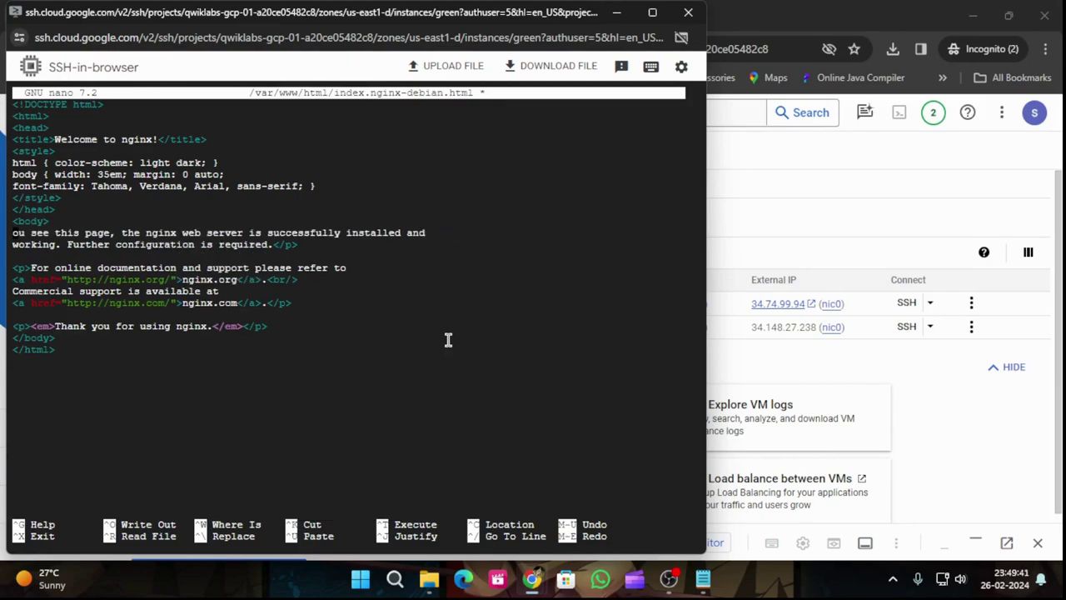
key("ctrl+z")
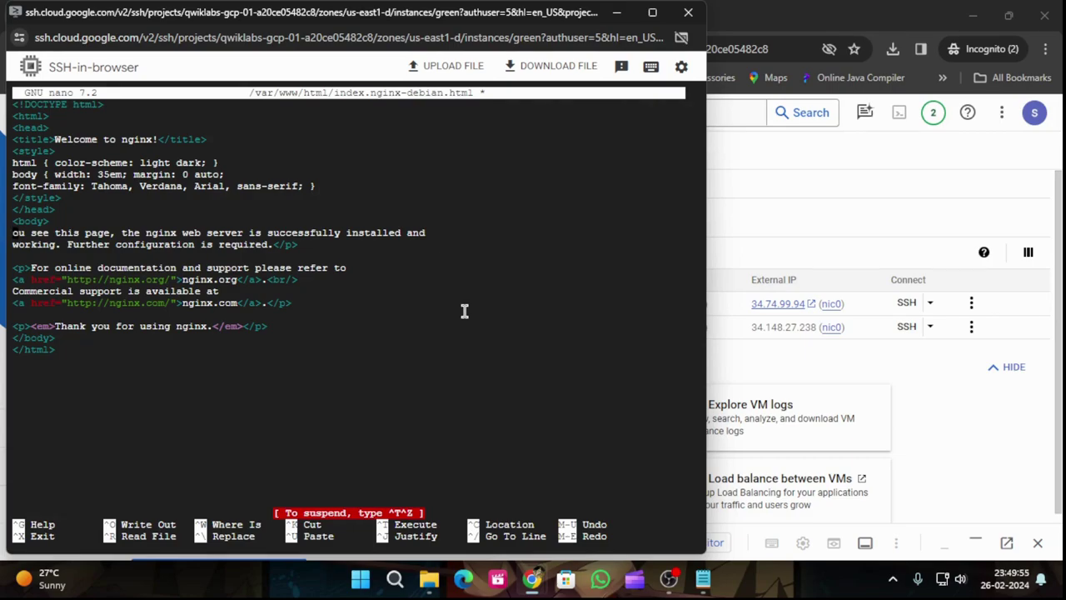
key("ctrl+x")
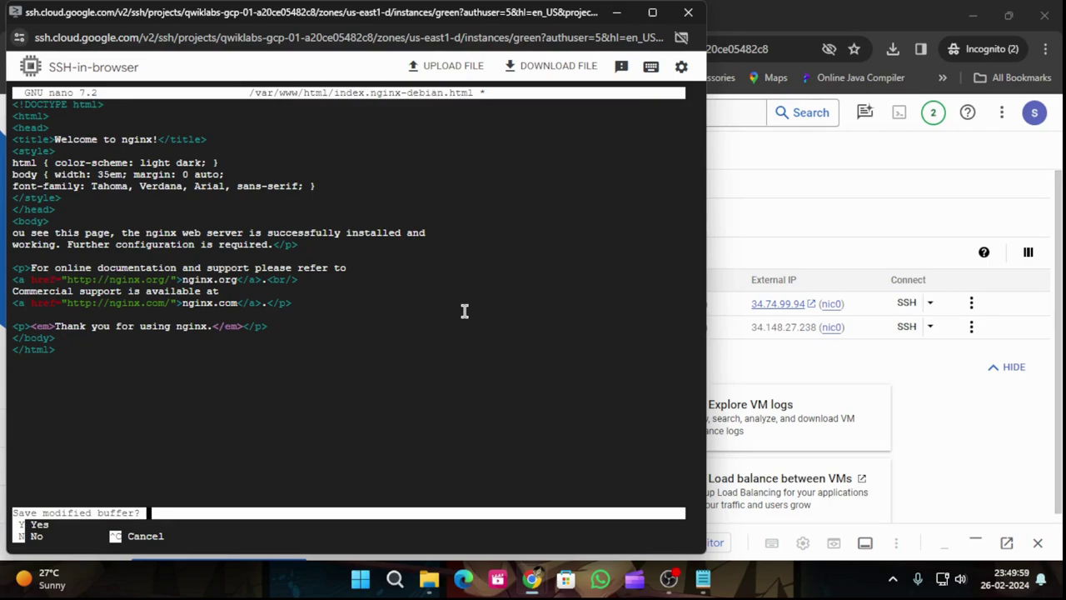
key("y")
key("Return")
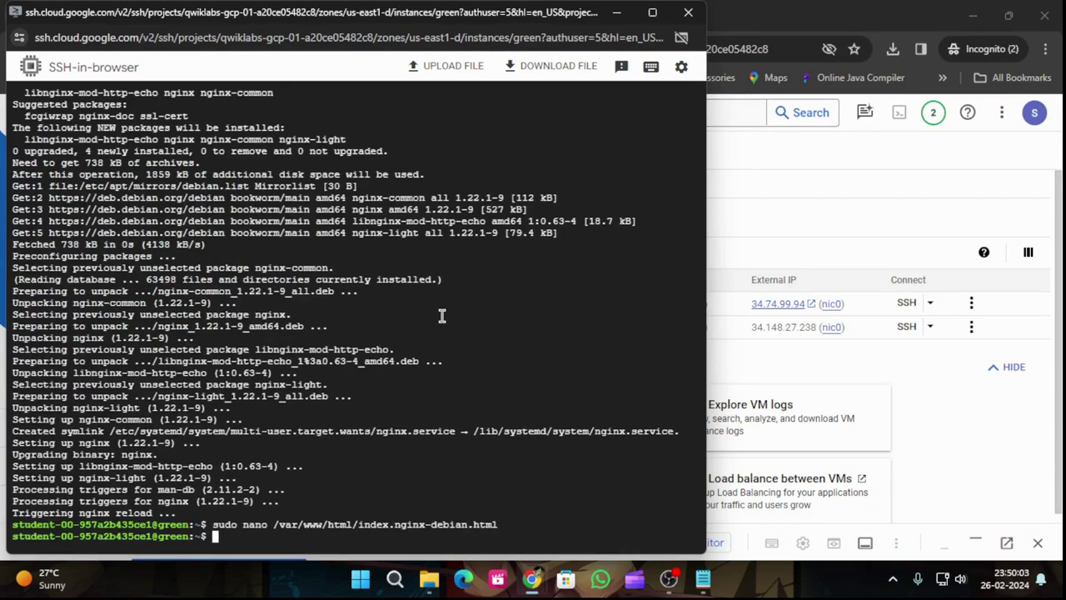
- Reopen index.nginx-debian.html in nano on green and replace the nginx heading line with <h1>Welcome to the green server!</h1>
key("Up")
key("Return")
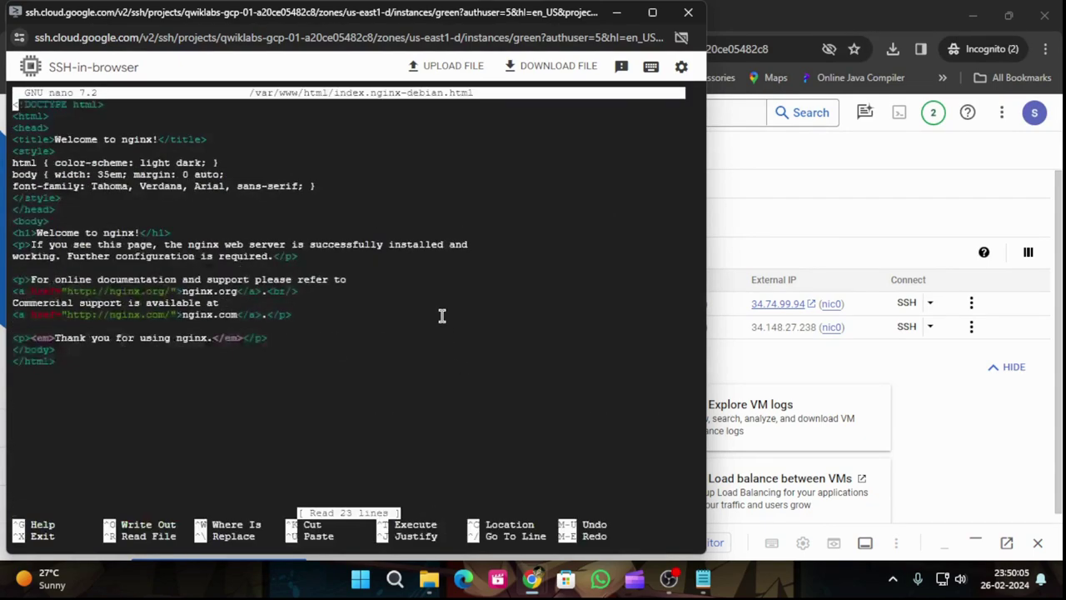
key("Down")
key("Down")
key("Up")
key("Delete")
key("Delete")
key("Delete")
key("Delete")
key("Delete")
key("Delete")
key("Delete")
key("Delete")
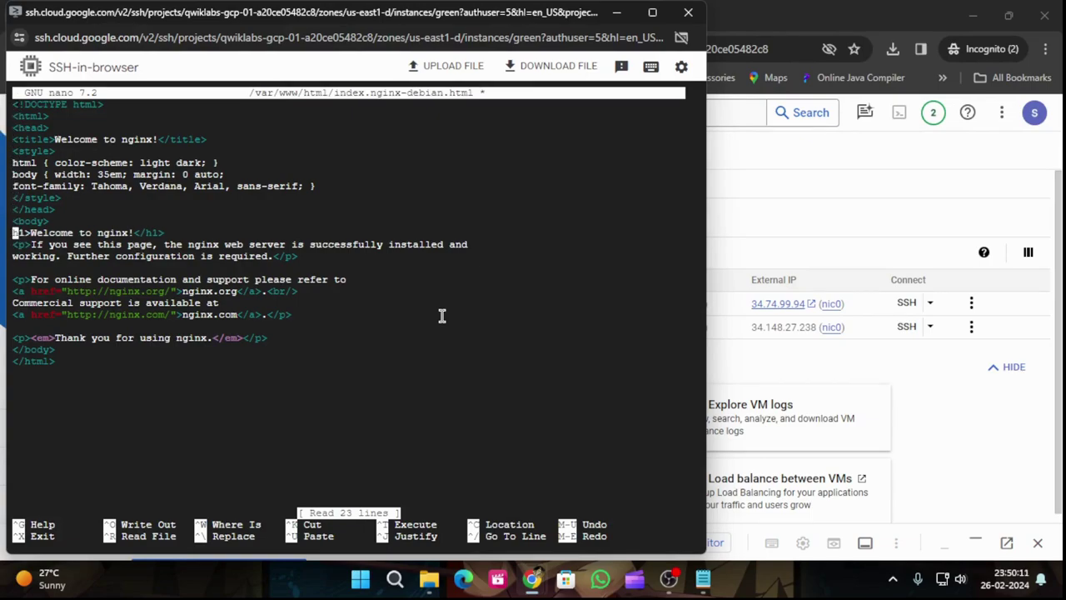
key("Delete")
key("Delete")
key("Delete")
key("Delete")
key("Delete")
key("Delete")
key("Delete")
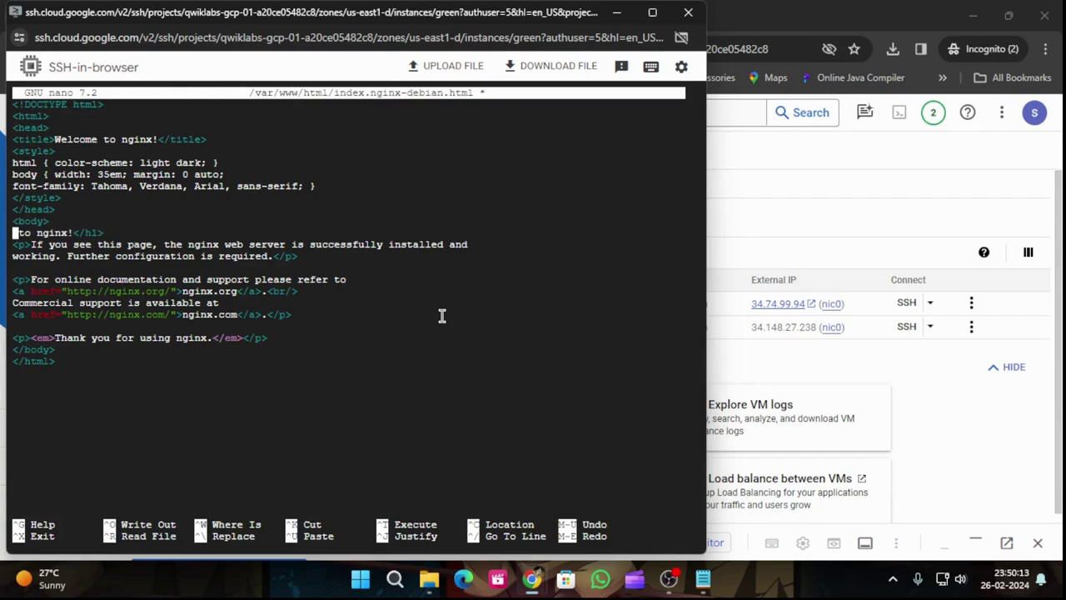
key("Delete")
key("Delete")
key("Delete")
key("Delete")
key("Delete")
key("Delete")
key("Delete")
key("ctrl+v")
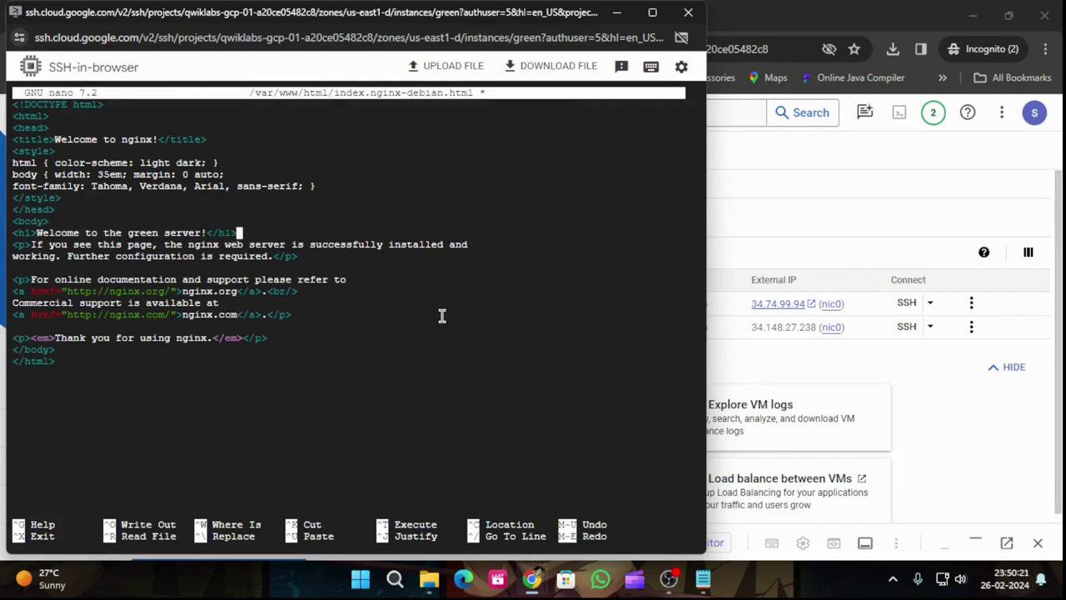
- Save green's welcome page under its existing name and exit nano
key("ctrl+o")
key("Return")
key("ctrl+x")
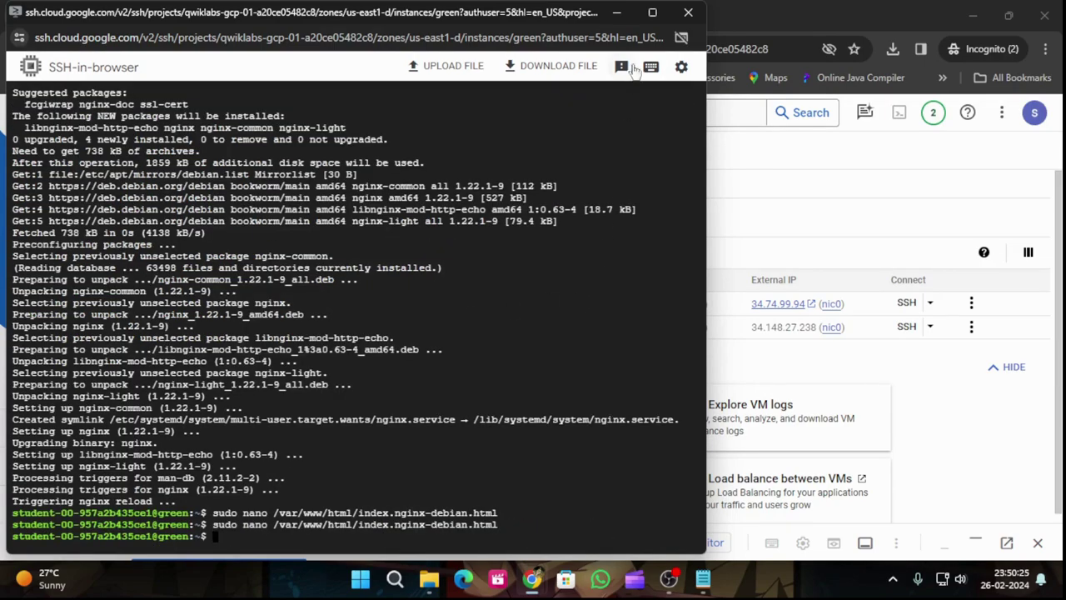
- Copy the exit command from the lab page and end the SSH session to green with it
left_click(617, 14)
left_click(305, 16)
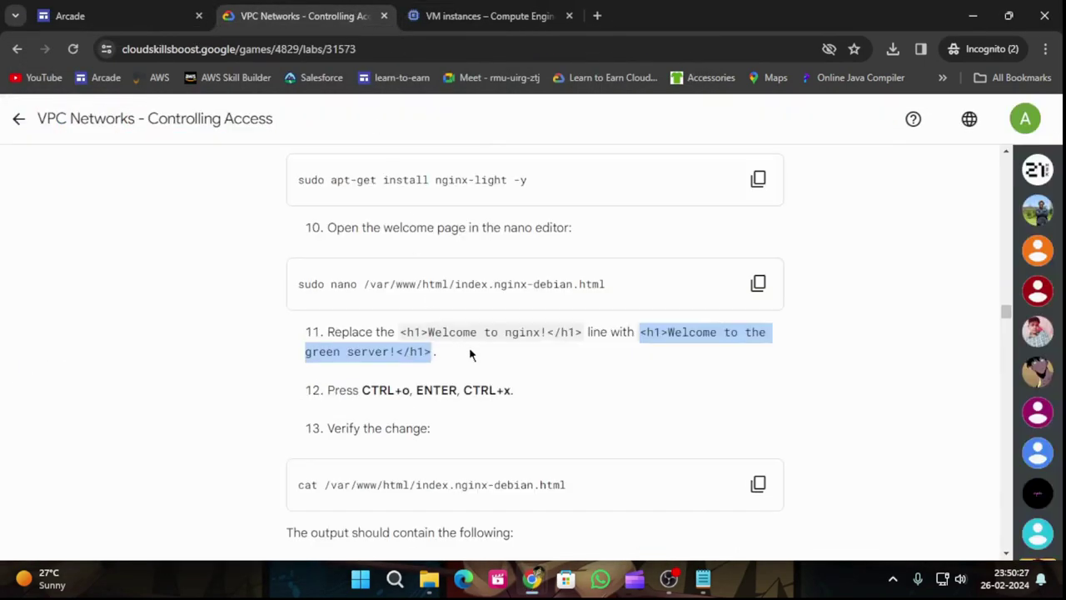
scroll(462, 351, "down", 6)
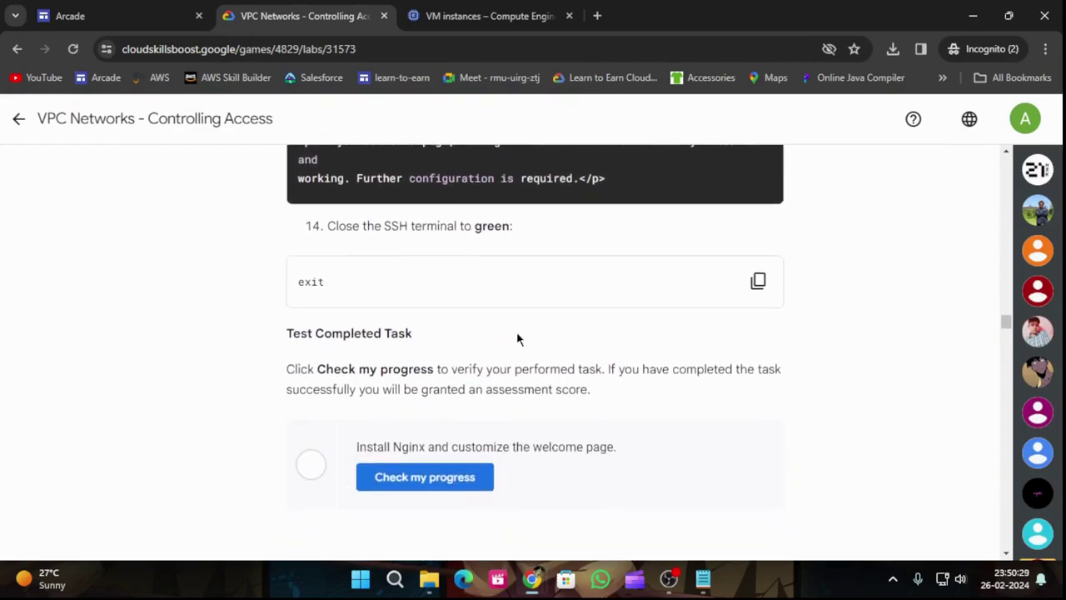
left_click(760, 283)
mouse_move(532, 580)
left_click(654, 500)
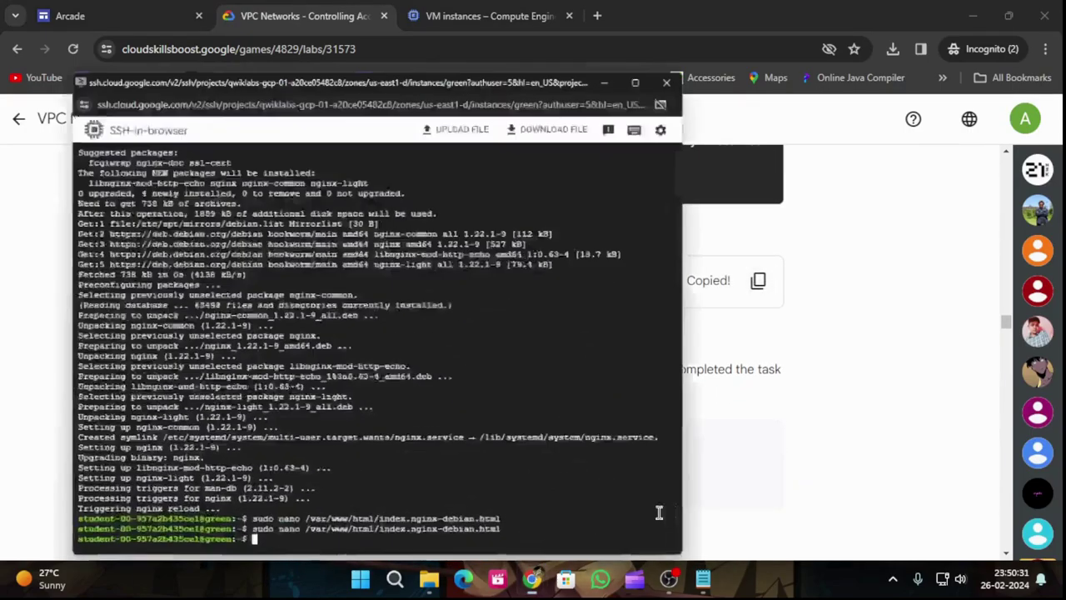
key("ctrl+v")
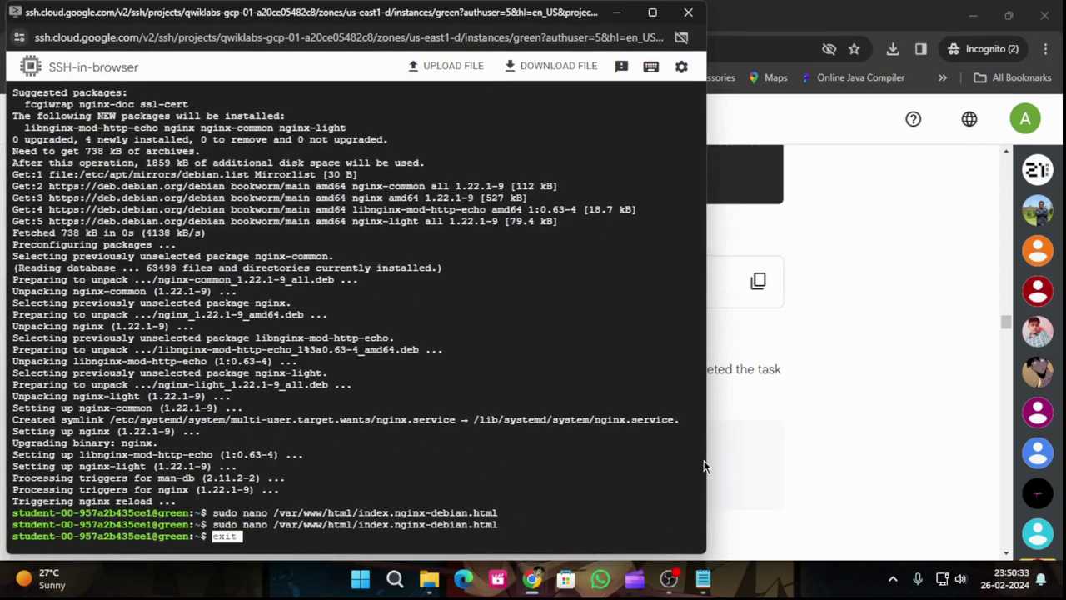
key("Return")
- Check the lab progress for installing Nginx and customizing the welcome page, and review the Task 2 instructions for the tagged firewall rule
left_click(410, 484)
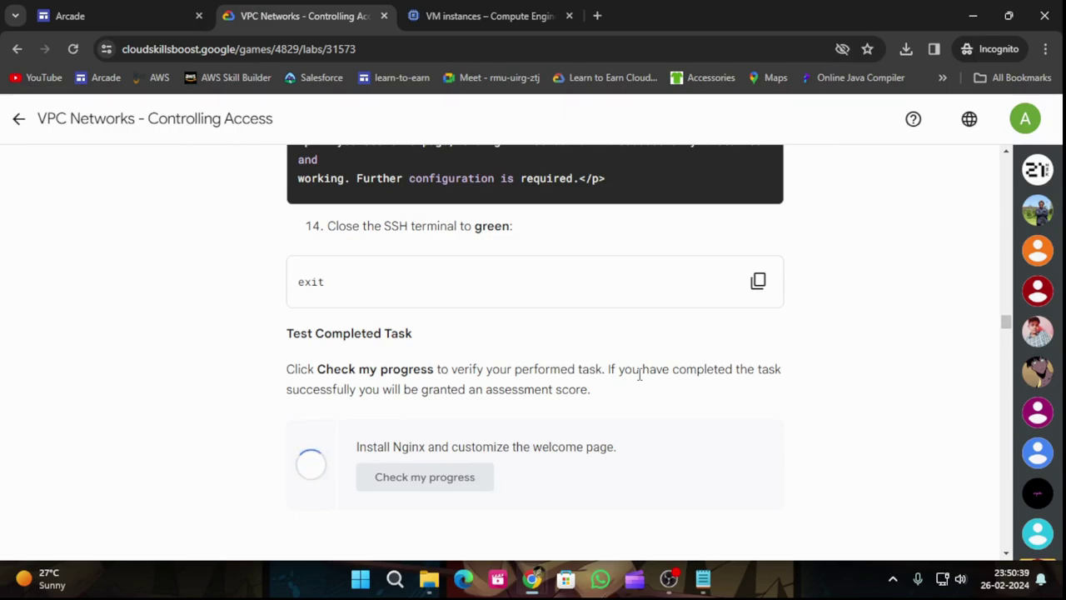
scroll(839, 405, "down", 3)
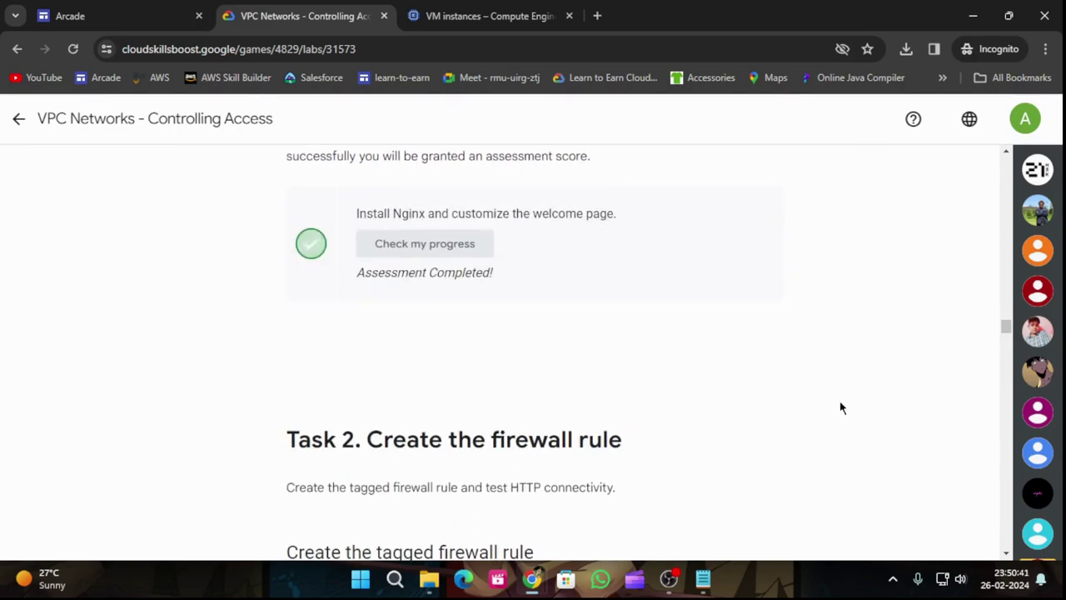
scroll(840, 408, "down", 10)
scroll(803, 429, "down", 2)
scroll(796, 436, "up", 10)
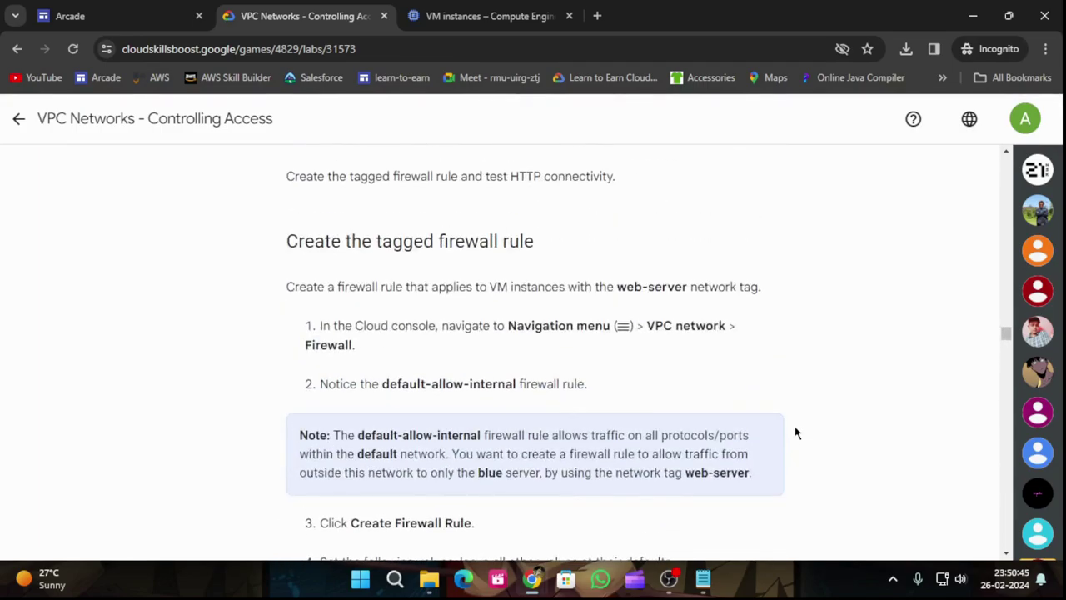
- Return to the Google Cloud console, dismiss the navigation menu tip and search for vpc
left_click(504, 16)
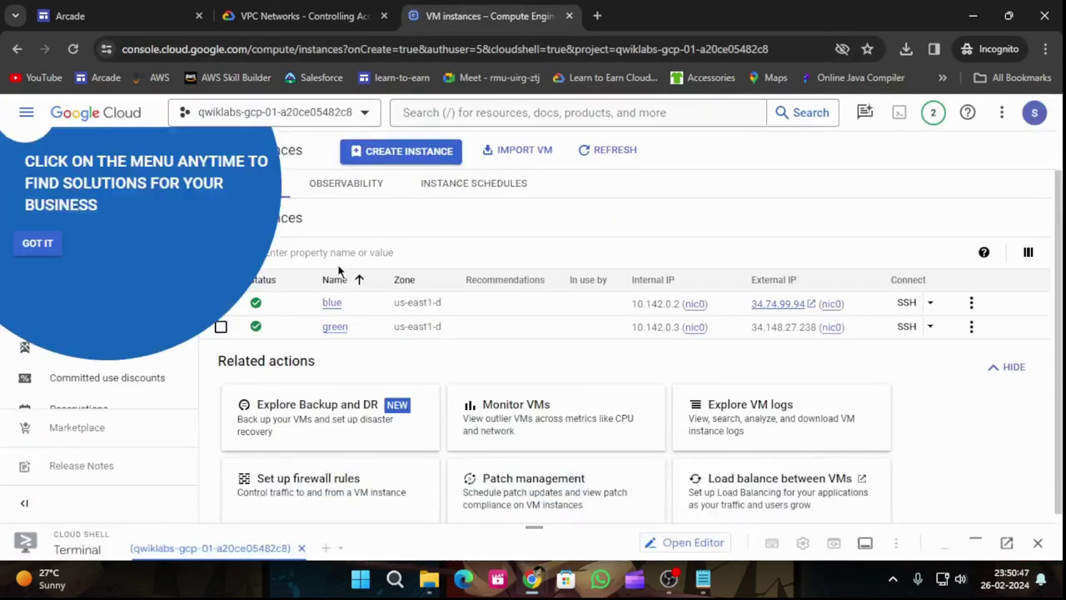
left_click(55, 244)
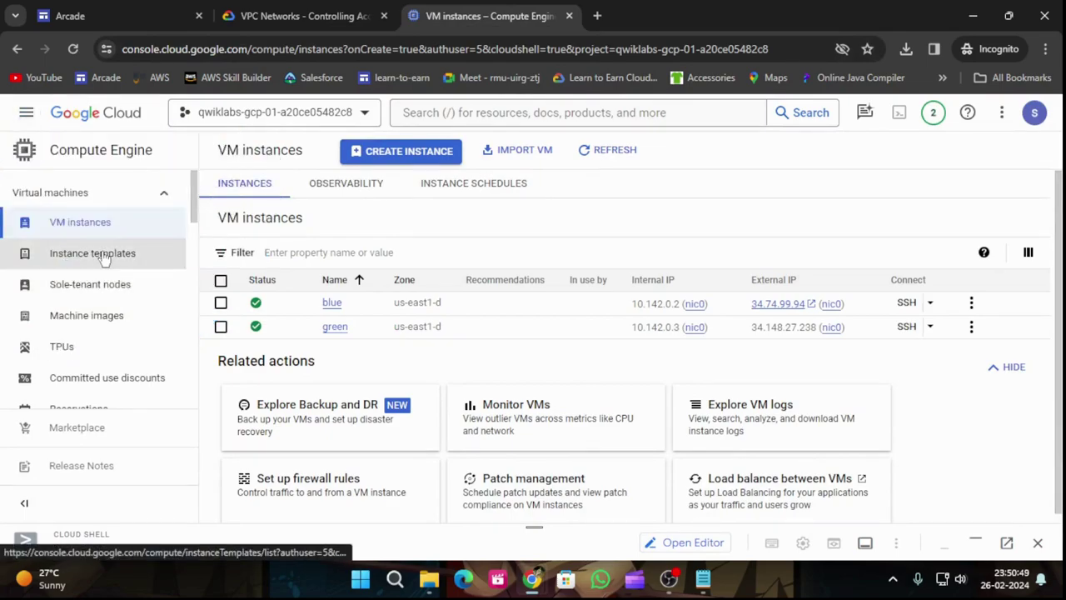
left_click(492, 112)
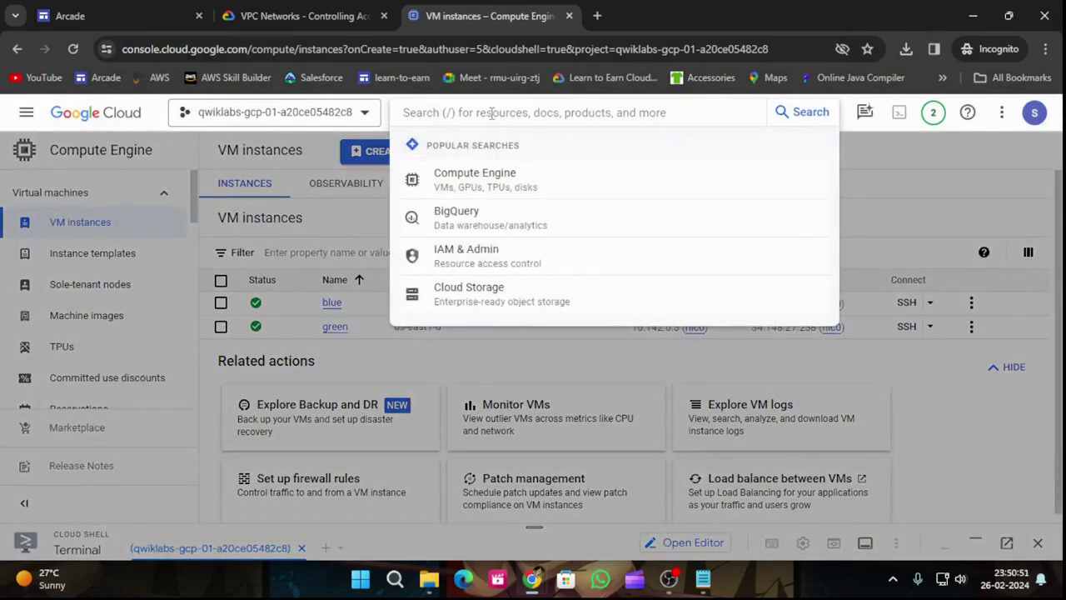
type("vpc")
key("Return")
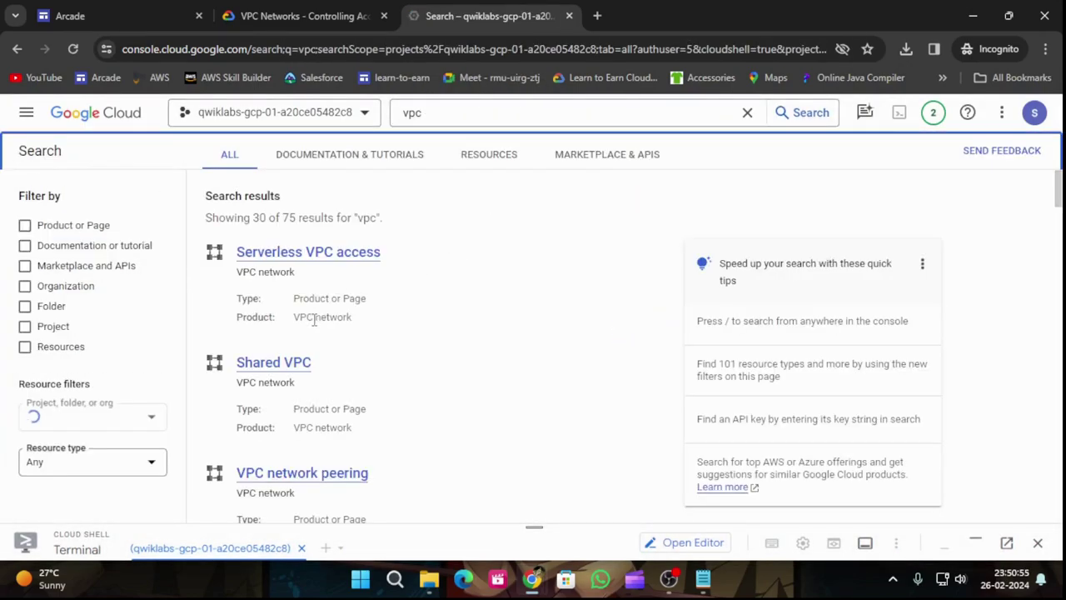
- Look through the vpc search results, open the VPC networks documentation entry and return to the results
scroll(308, 407, "down", 3)
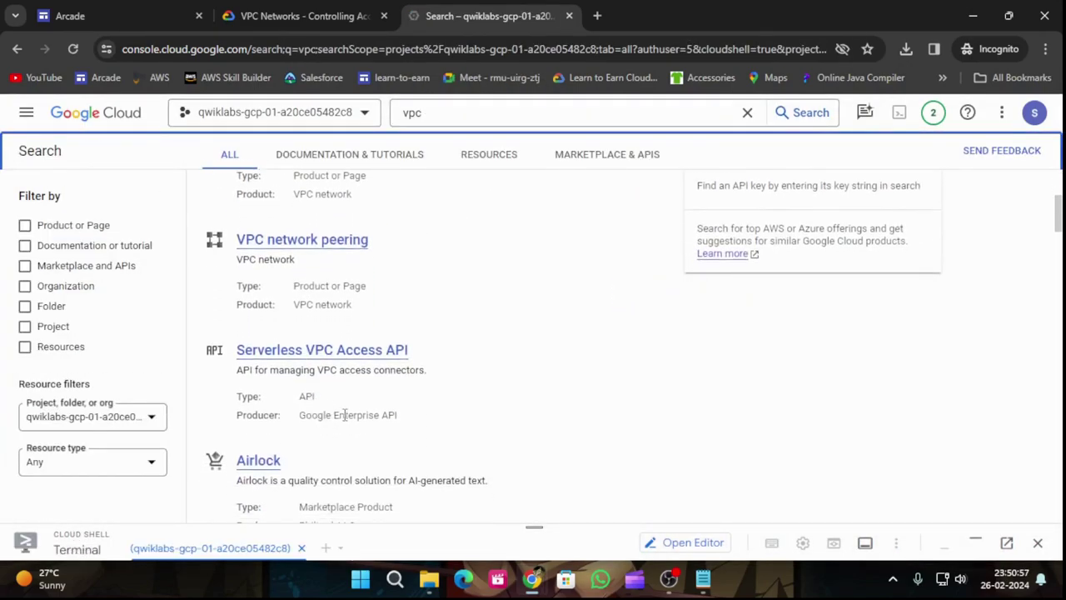
scroll(340, 414, "up", 3)
scroll(386, 340, "down", 10)
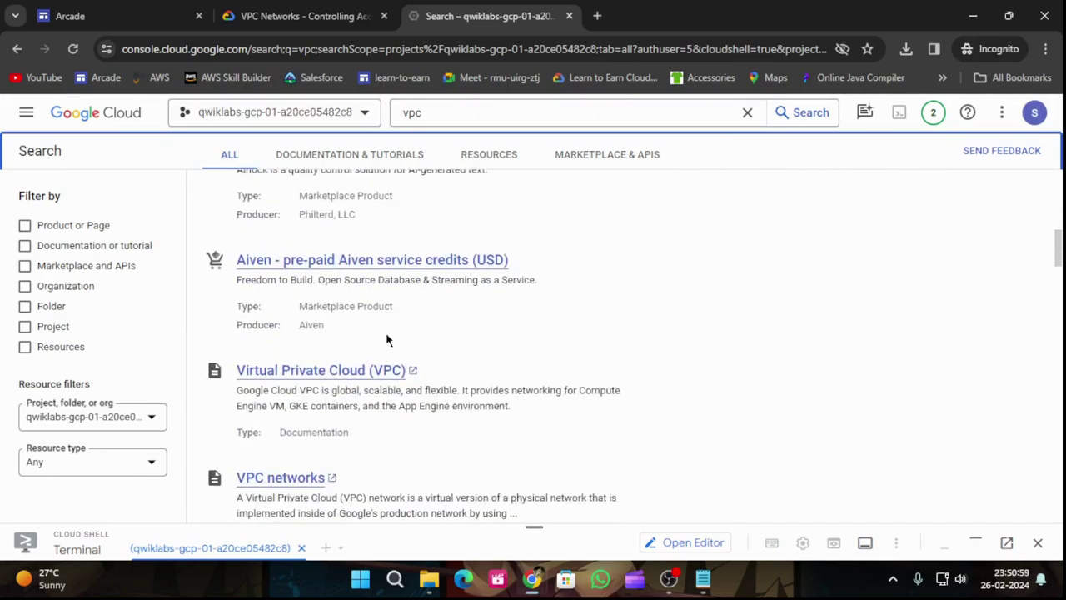
left_click(291, 401)
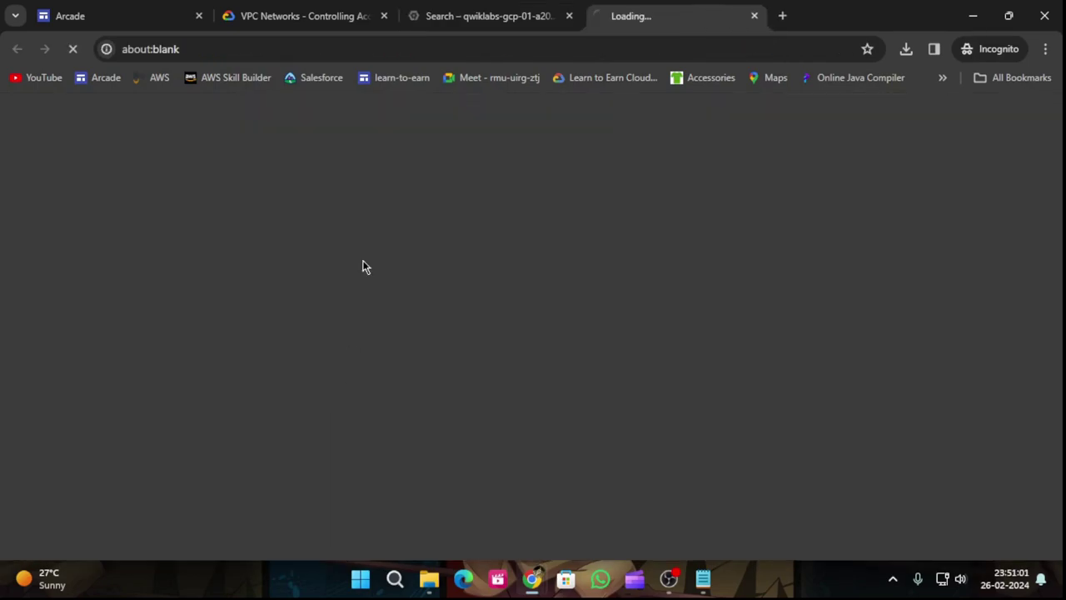
left_click(472, 6)
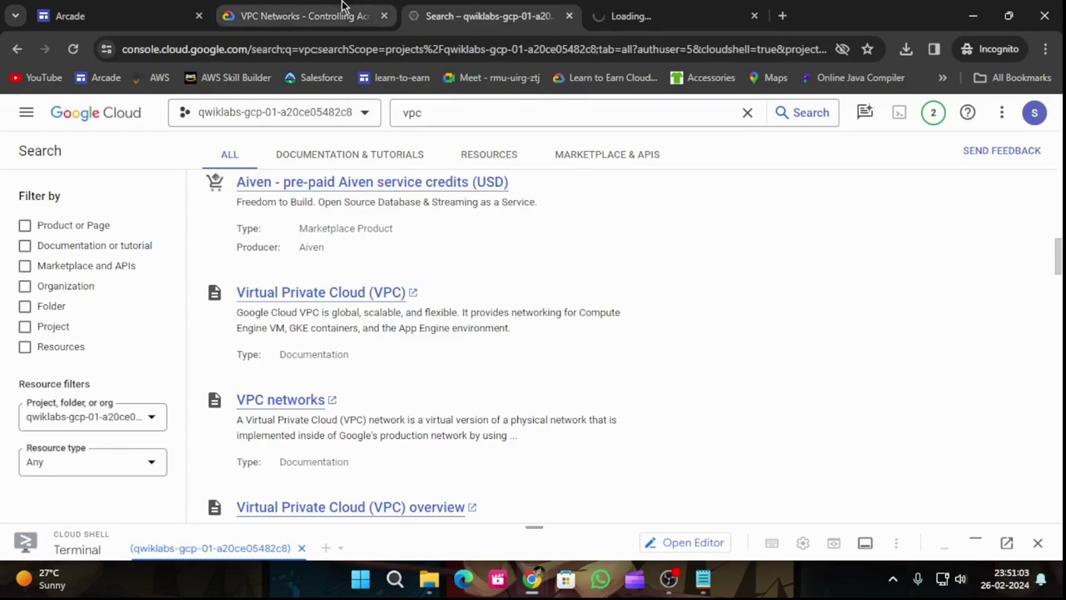
left_click(625, 6)
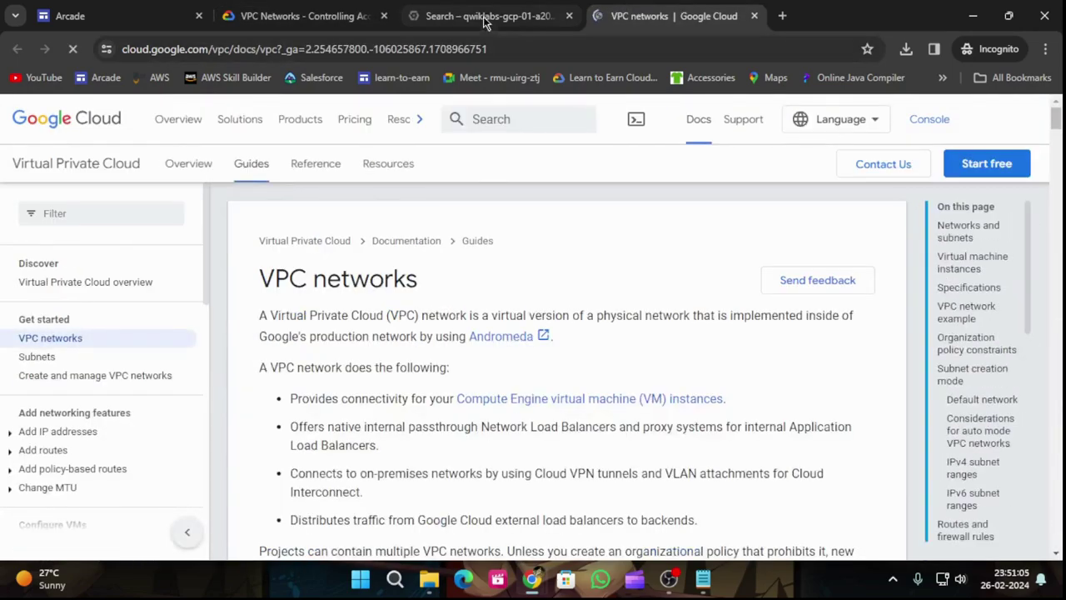
left_click(492, 15)
scroll(456, 277, "down", 2)
scroll(456, 277, "up", 1)
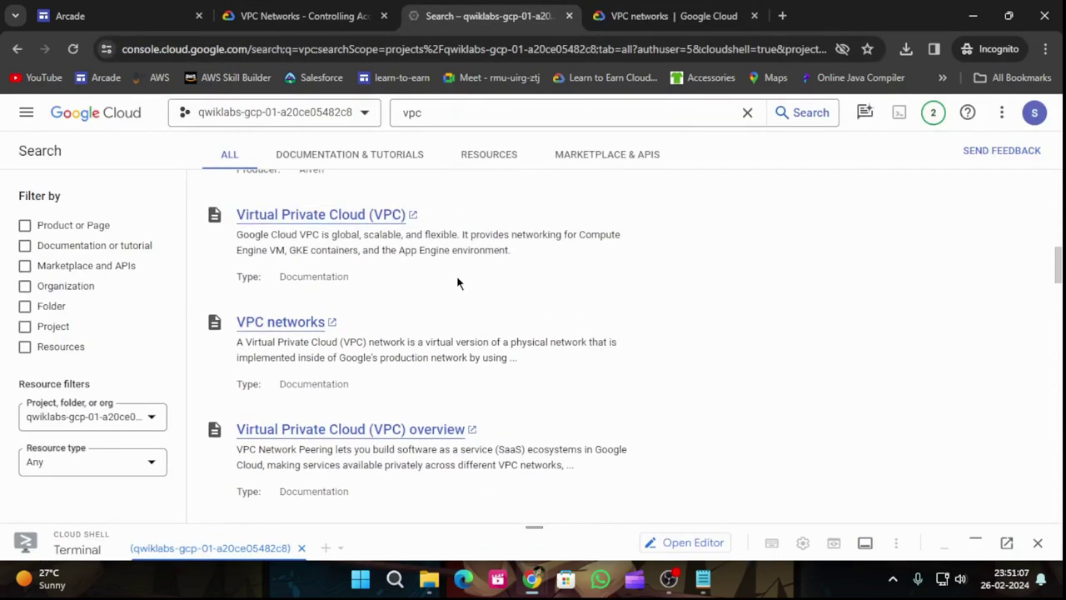
left_click(305, 214)
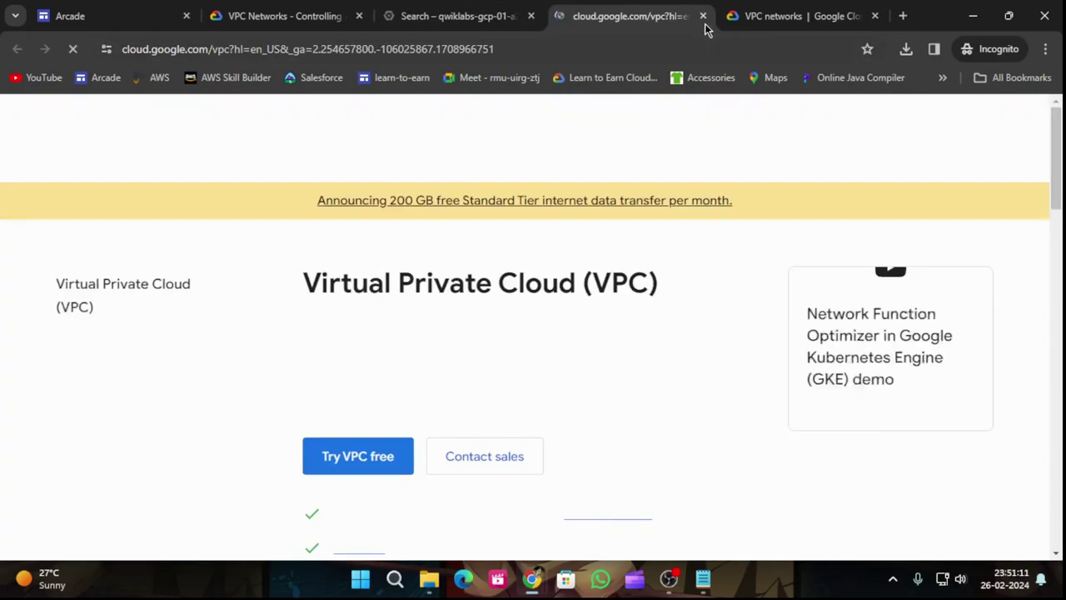
left_click(704, 17)
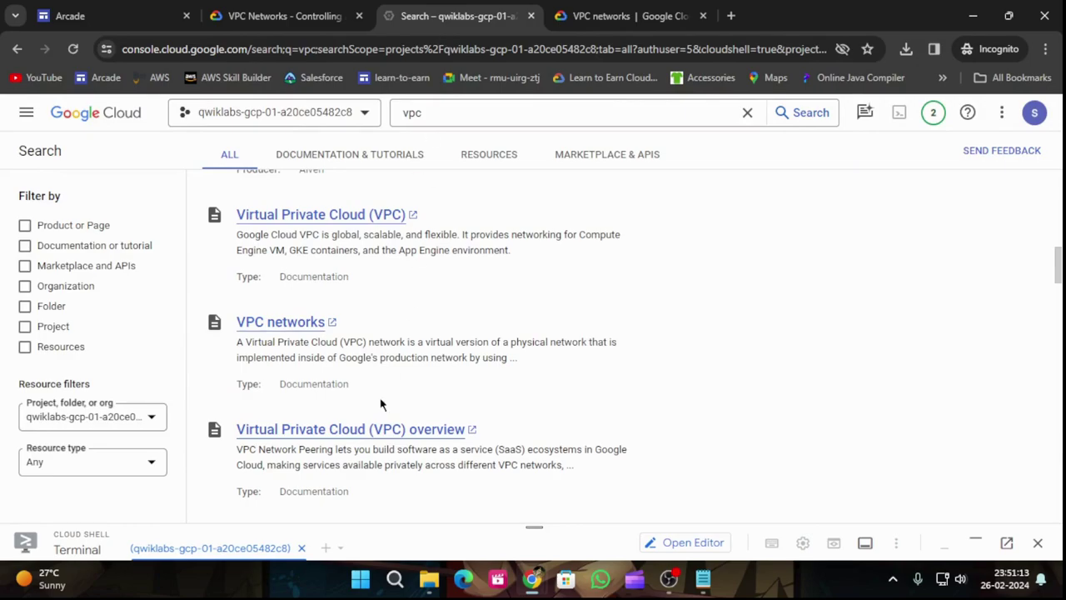
- Open the VPC networks product page from the vpc search results, check the lab instructions and go to the Firewall page
scroll(381, 404, "down", 5)
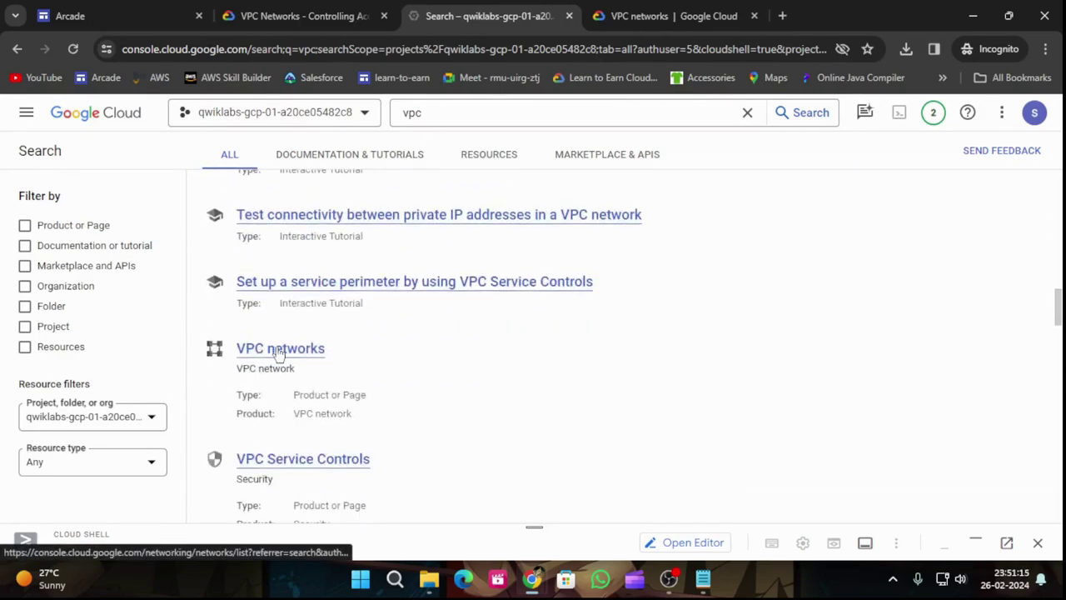
left_click(280, 350)
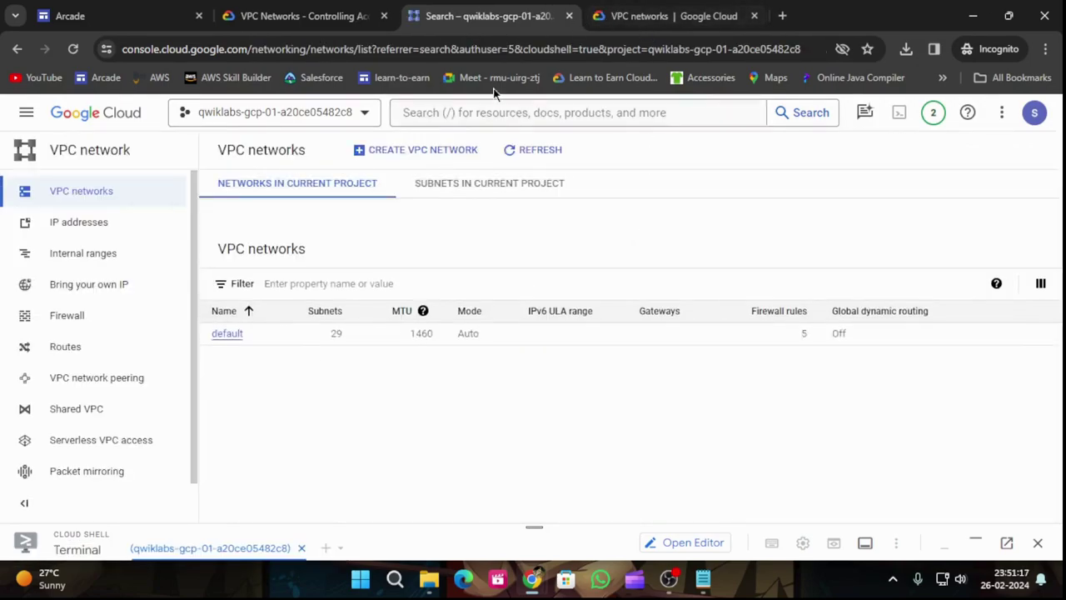
left_click(376, 157)
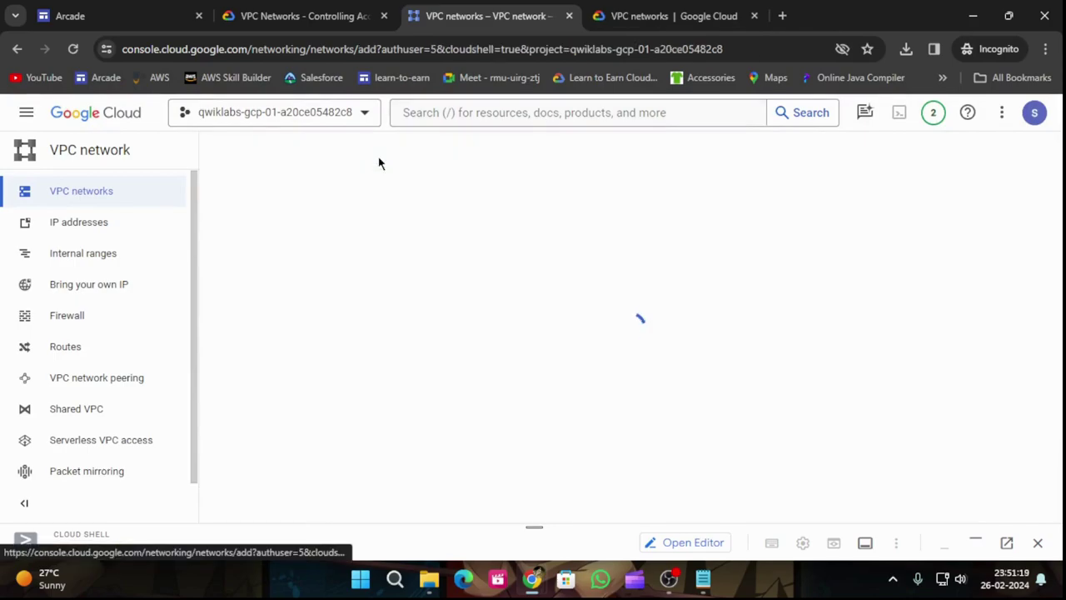
left_click(324, 8)
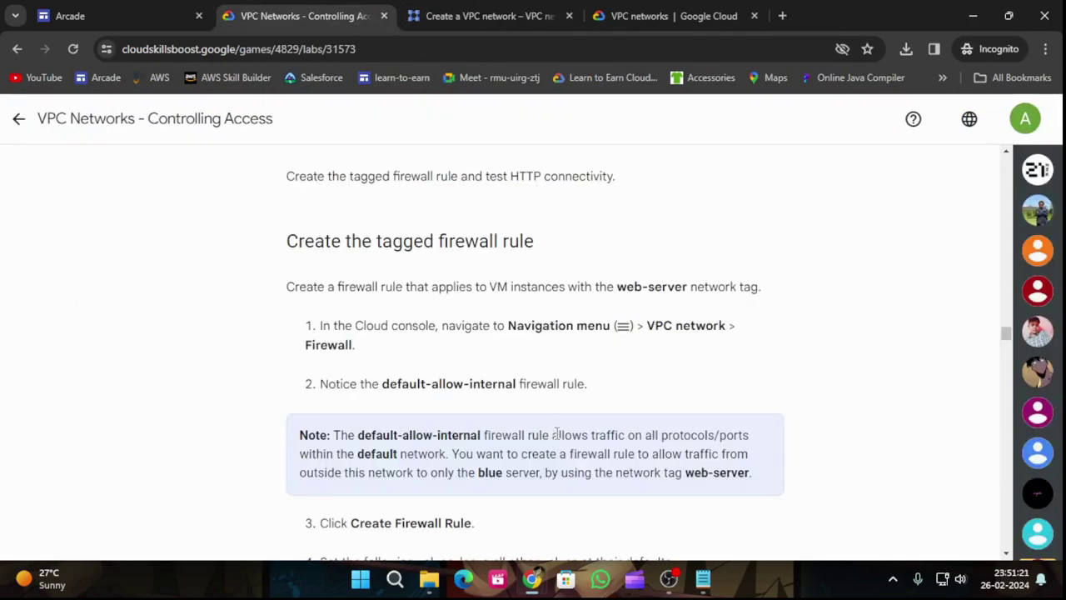
left_click(492, 13)
left_click(100, 316)
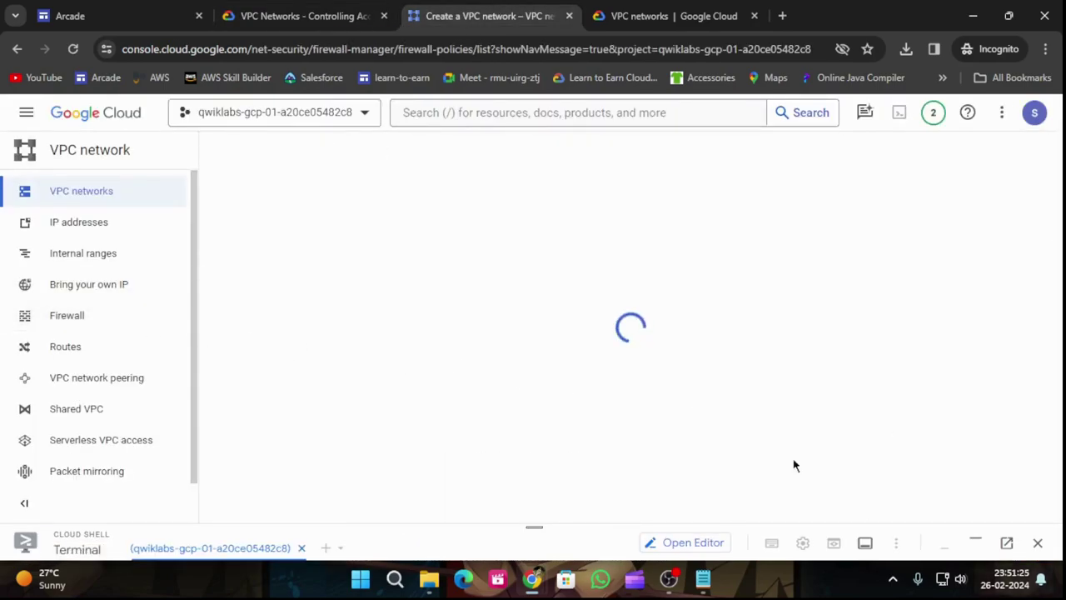
- Review the lab's firewall rule settings and copy the rule name allow-http-web-server from its table
left_click(287, 10)
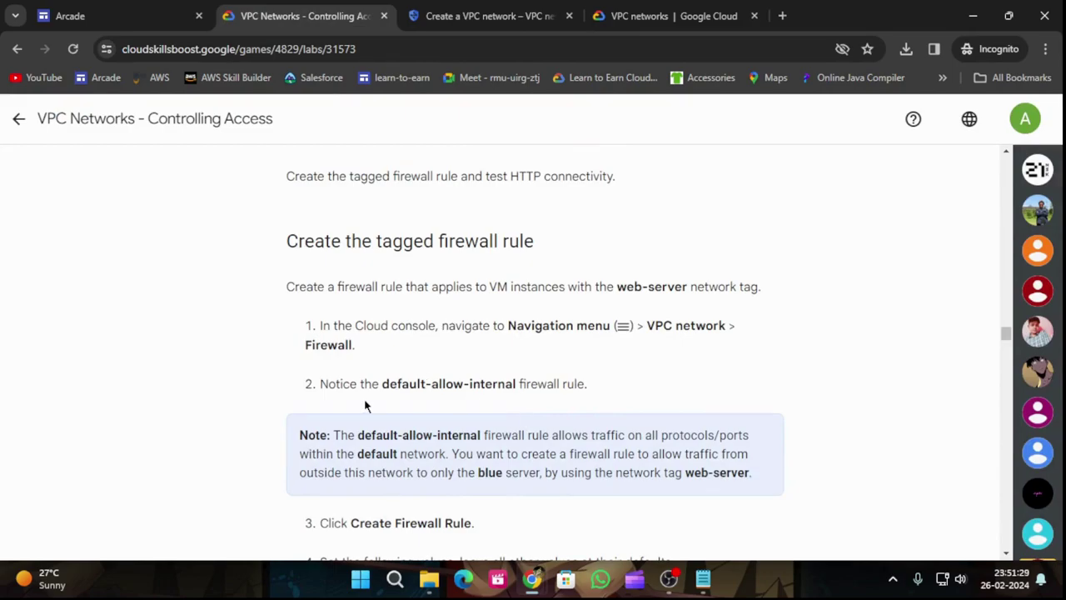
scroll(423, 398, "down", 3)
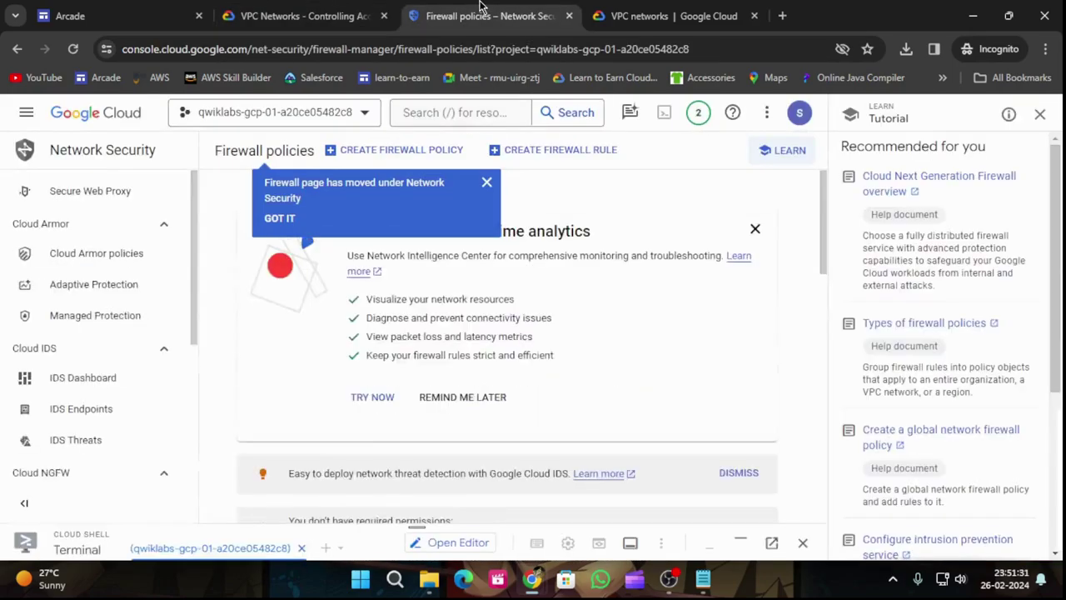
left_click(483, 15)
left_click(394, 150)
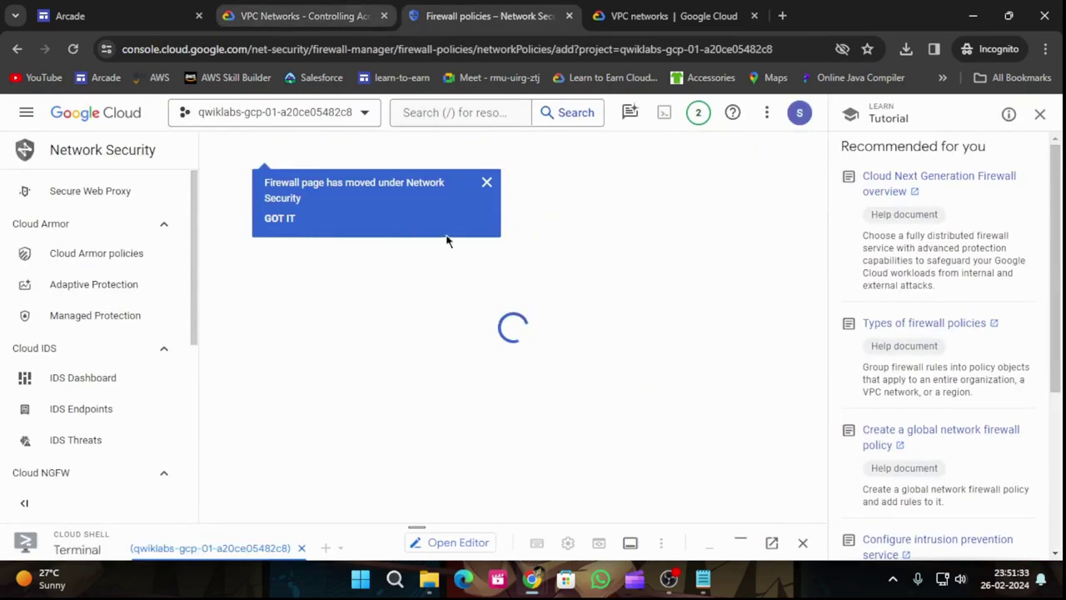
left_click(258, 14)
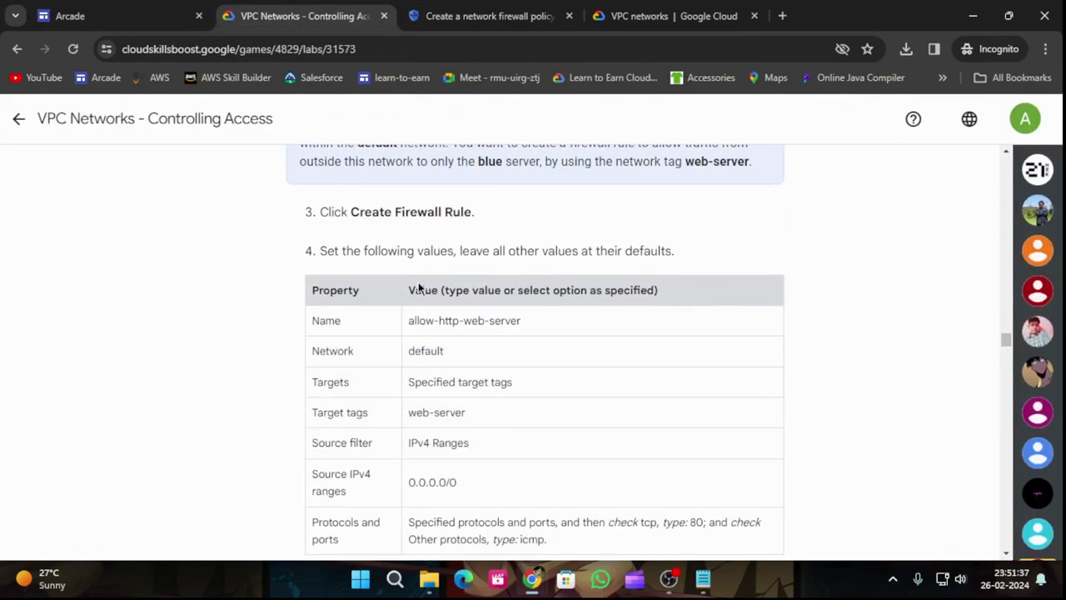
left_click_drag(410, 321, 566, 334)
key("ctrl+c")
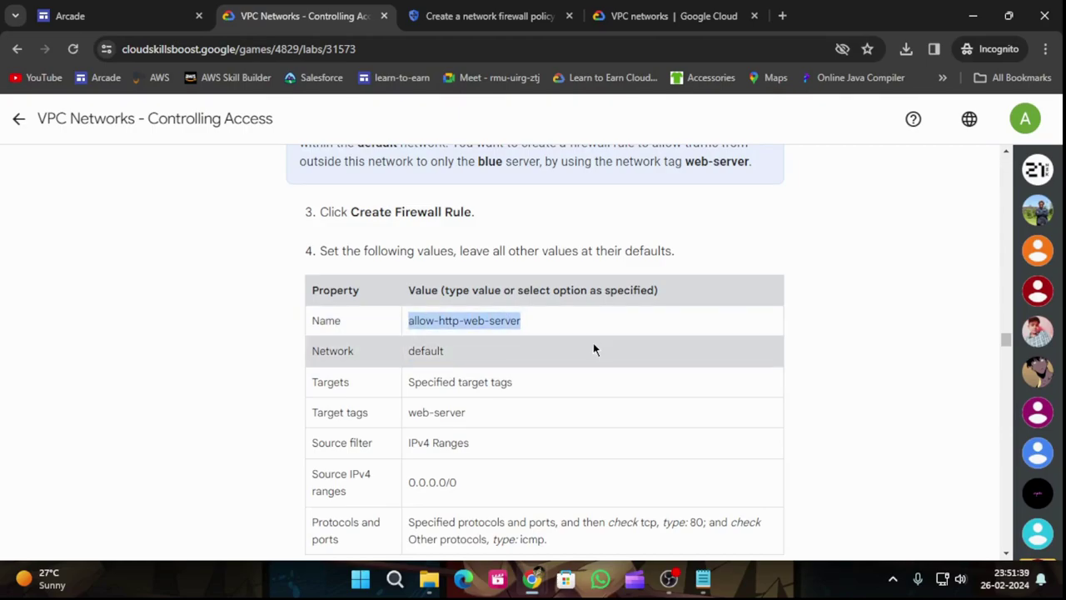
left_click(435, 17)
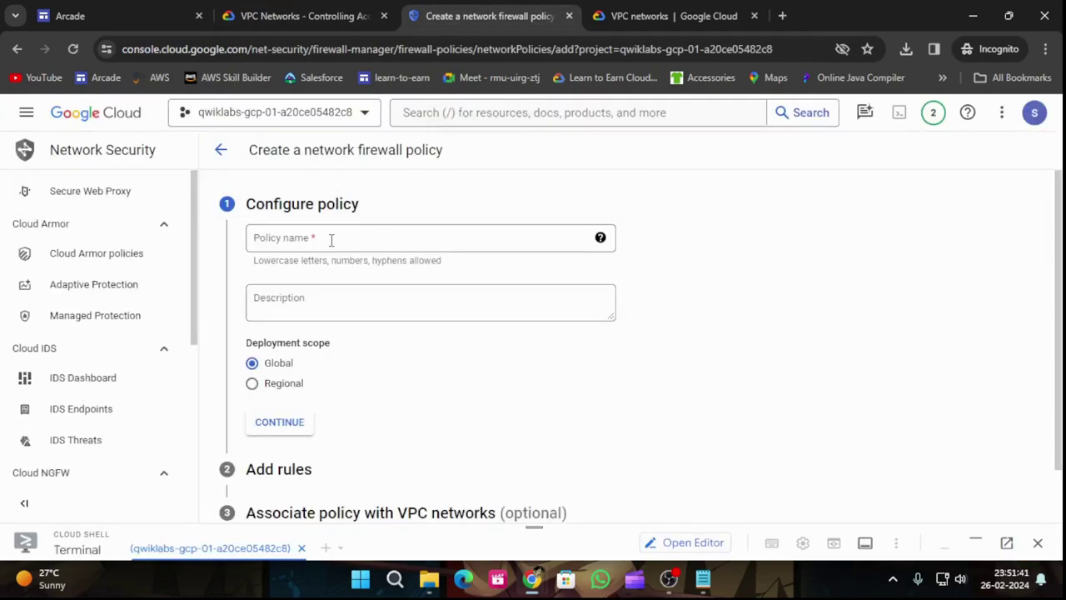
left_click(331, 240)
key("ctrl+v")
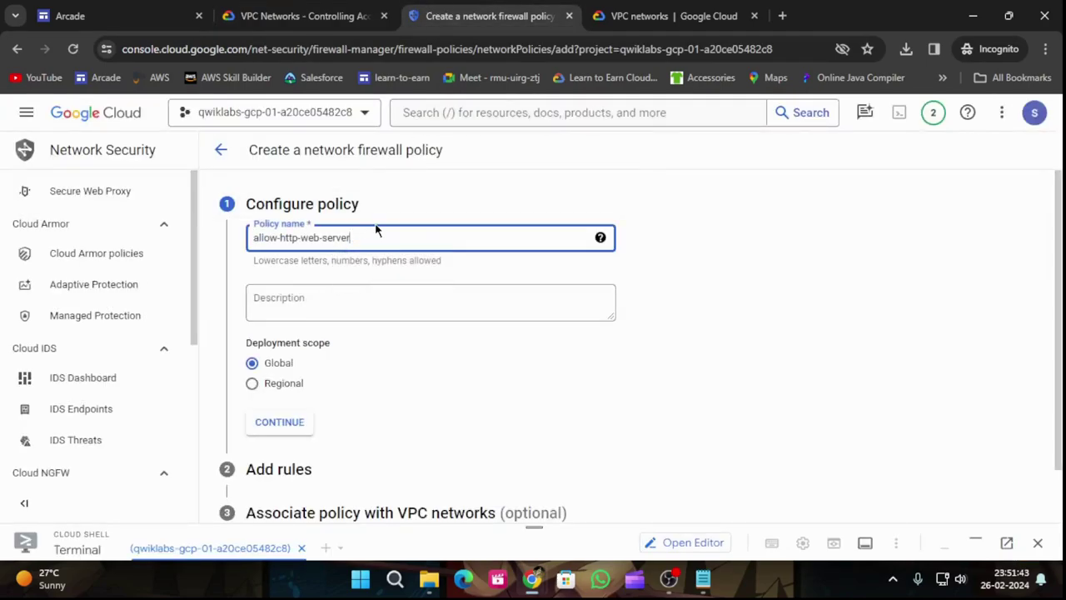
left_click(304, 16)
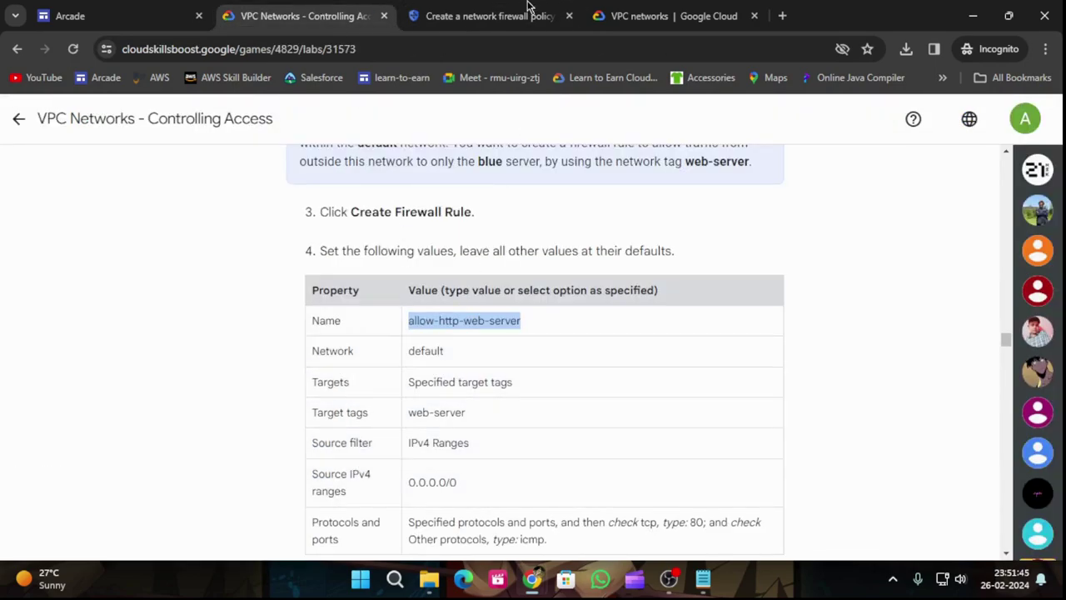
left_click(492, 16)
scroll(385, 298, "down", 1)
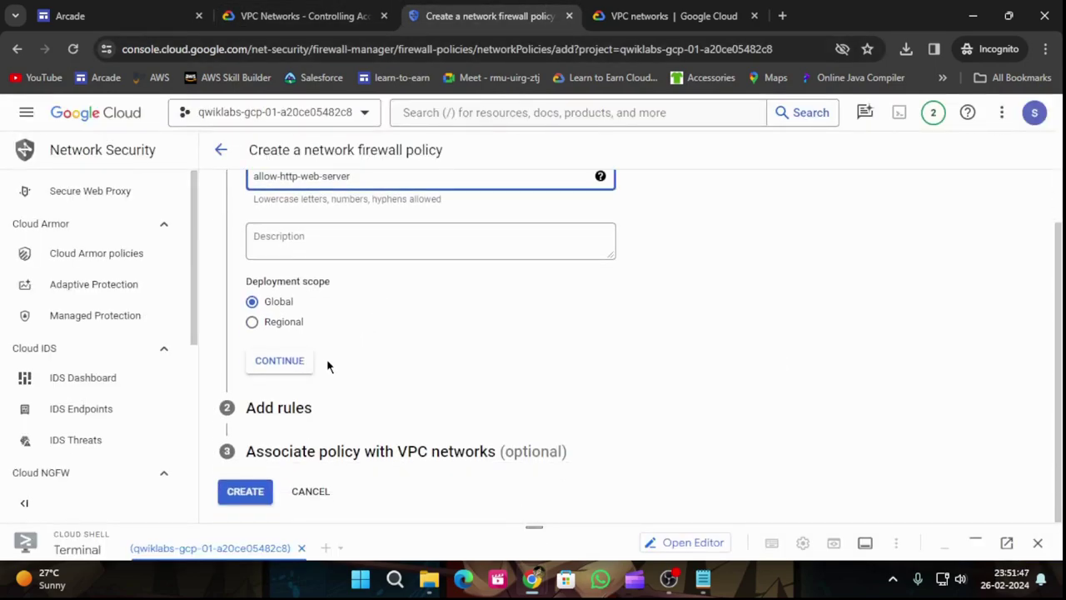
left_click(302, 360)
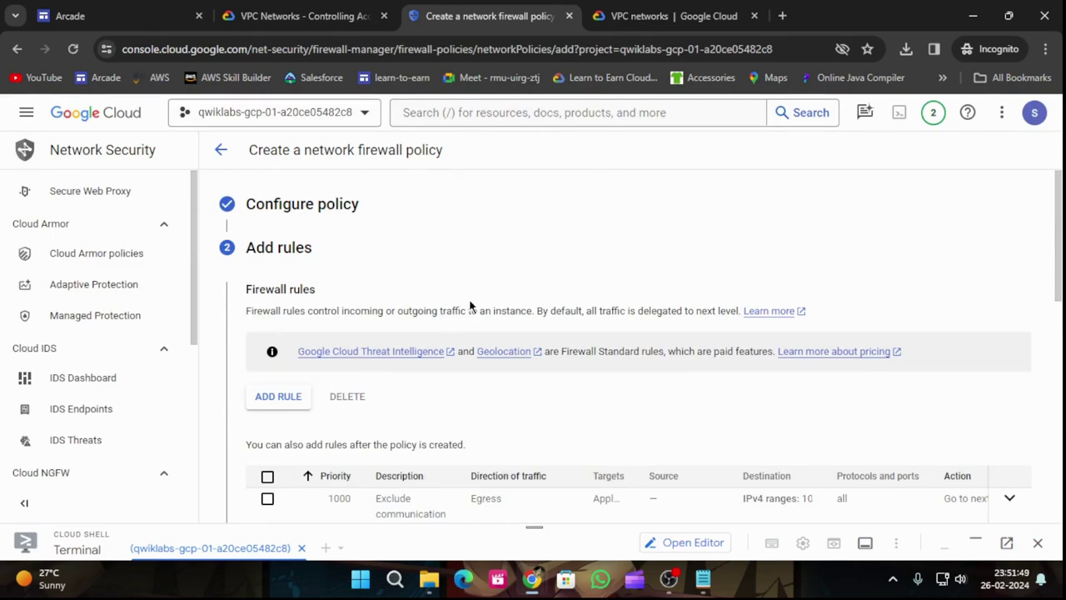
scroll(537, 289, "down", 3)
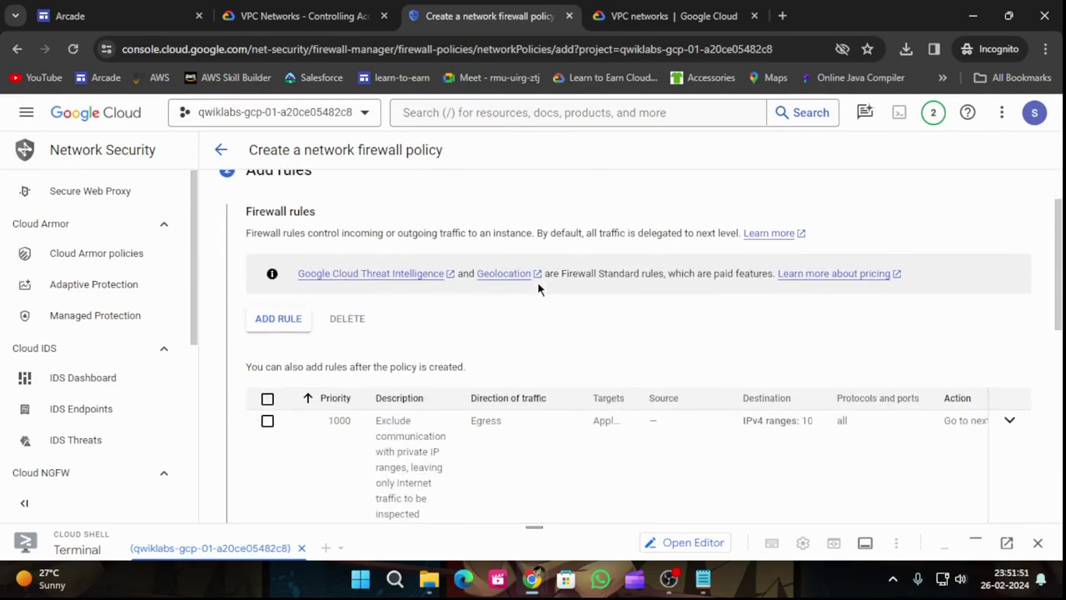
scroll(540, 289, "up", 3)
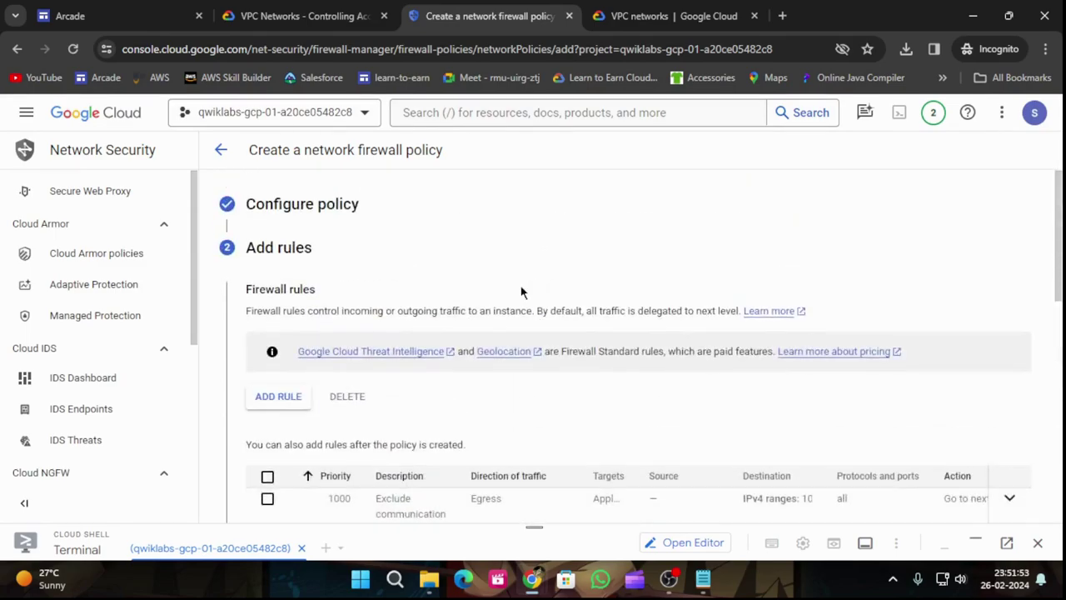
left_click(300, 15)
scroll(756, 368, "down", 1)
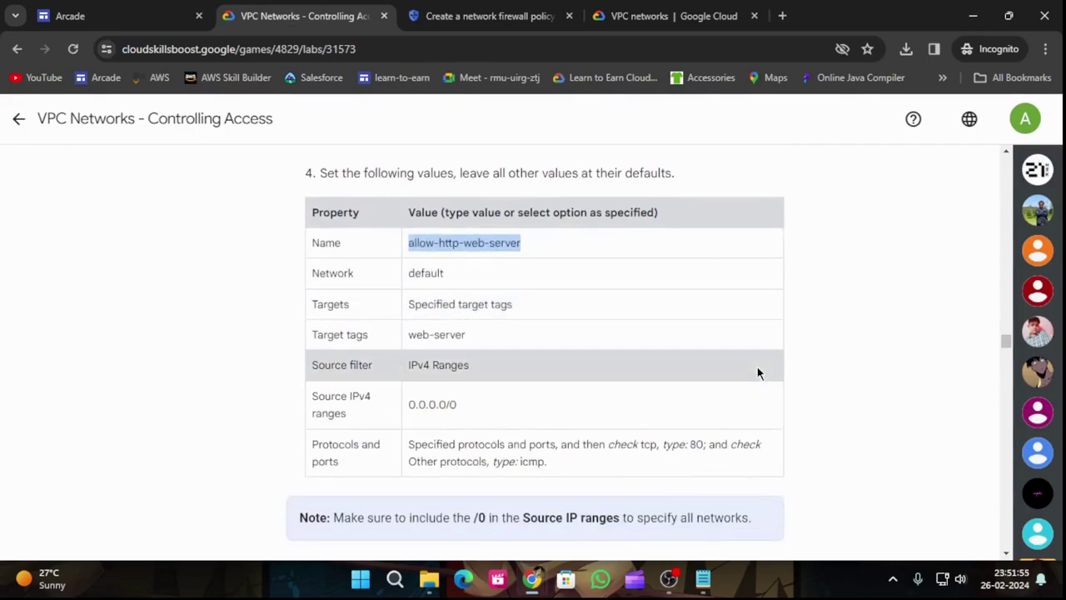
scroll(757, 368, "up", 2)
scroll(757, 373, "up", 1)
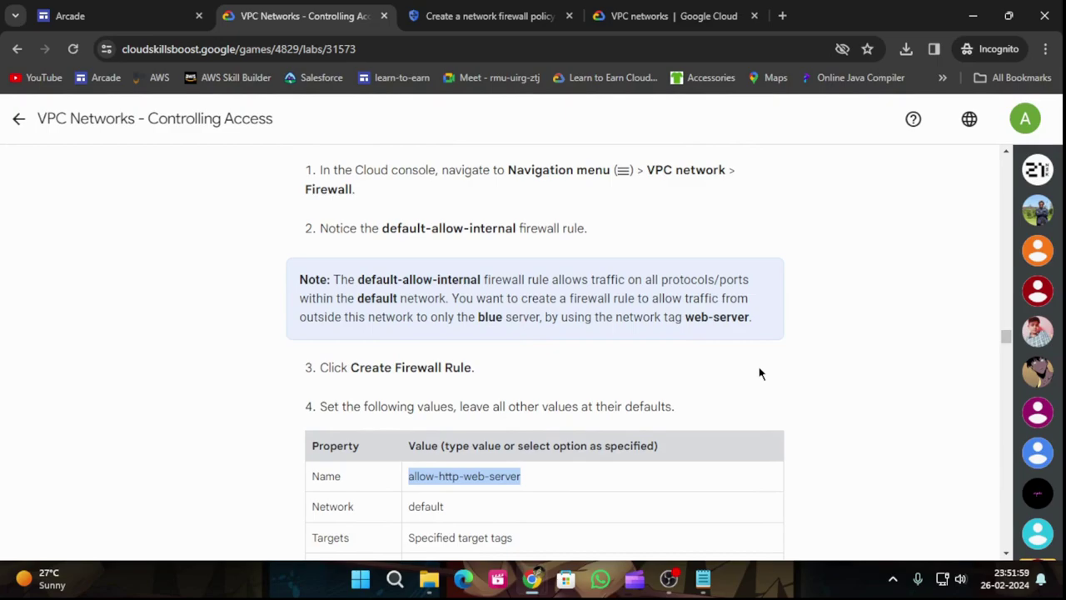
left_click(470, 16)
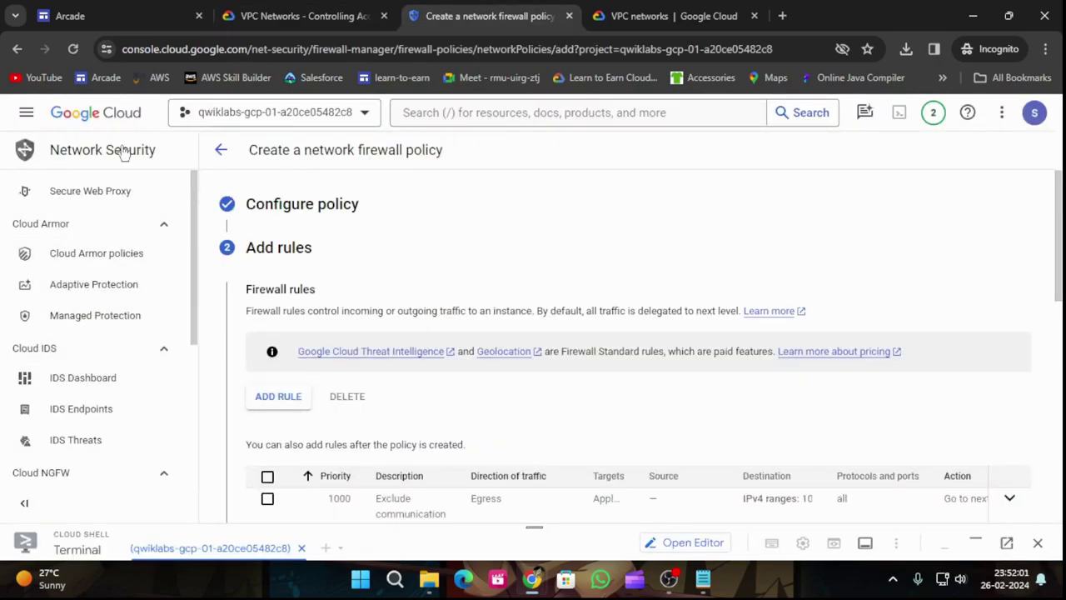
left_click(221, 150)
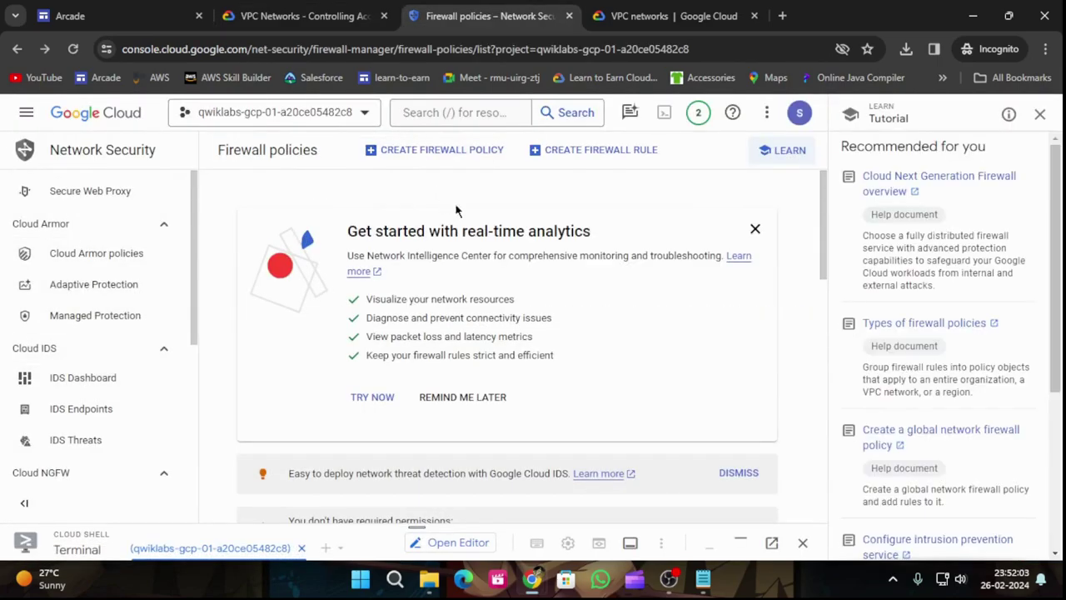
- Start a firewall rule named allow-http-web-server and compare its network and target settings with the lab's table
left_click(585, 153)
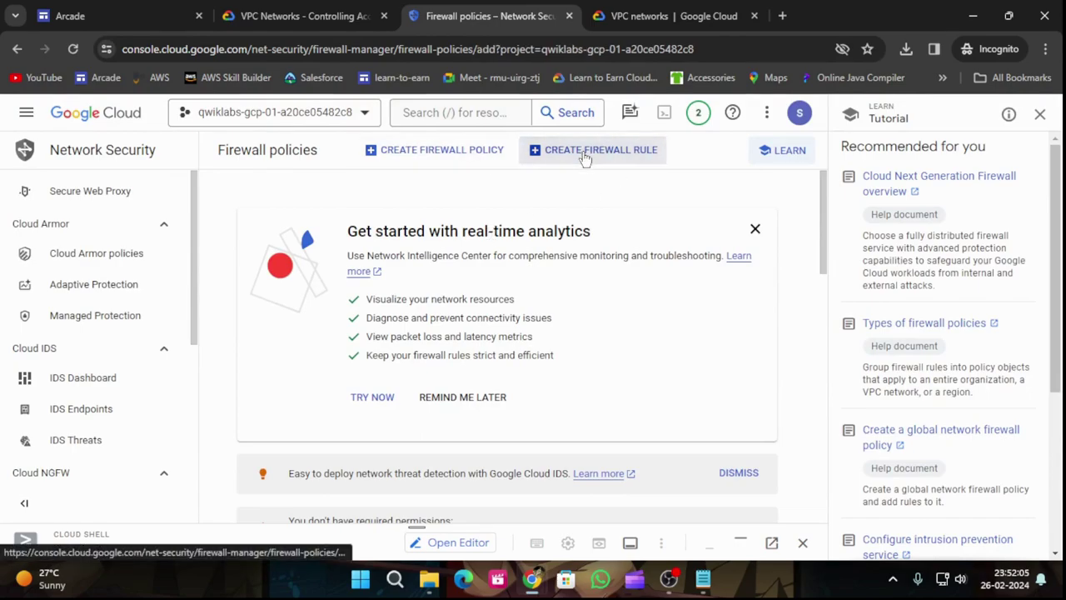
left_click(330, 249)
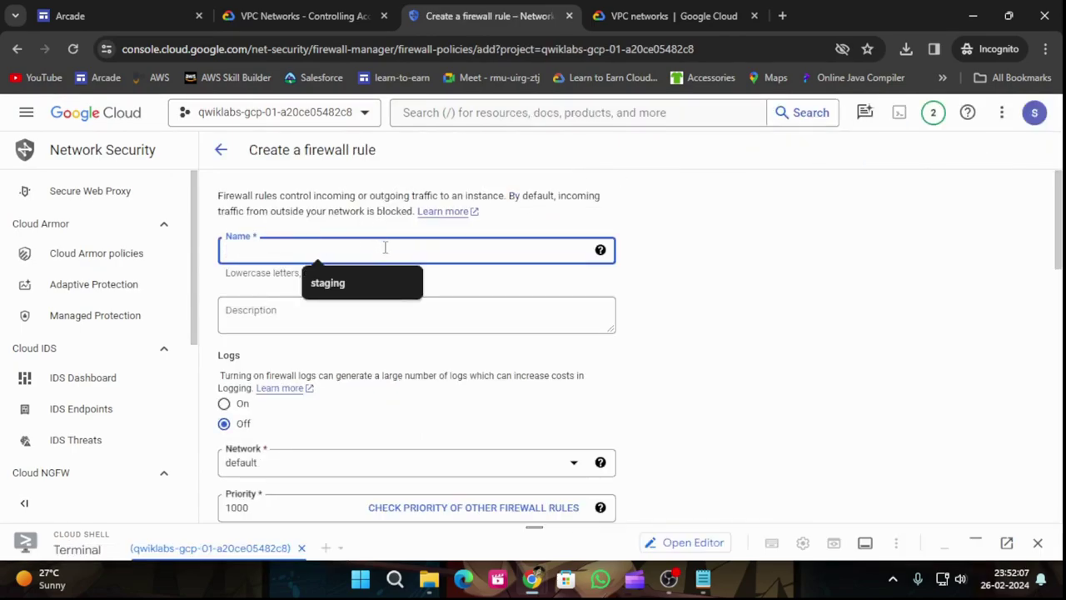
key("ctrl+v")
scroll(334, 350, "down", 1)
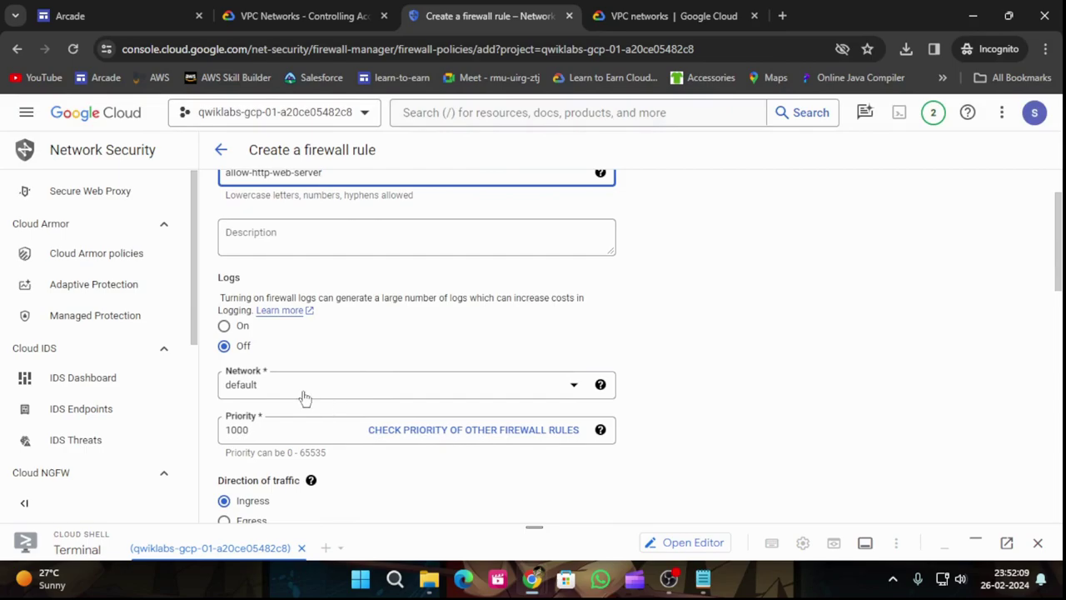
left_click(283, 19)
scroll(475, 474, "down", 3)
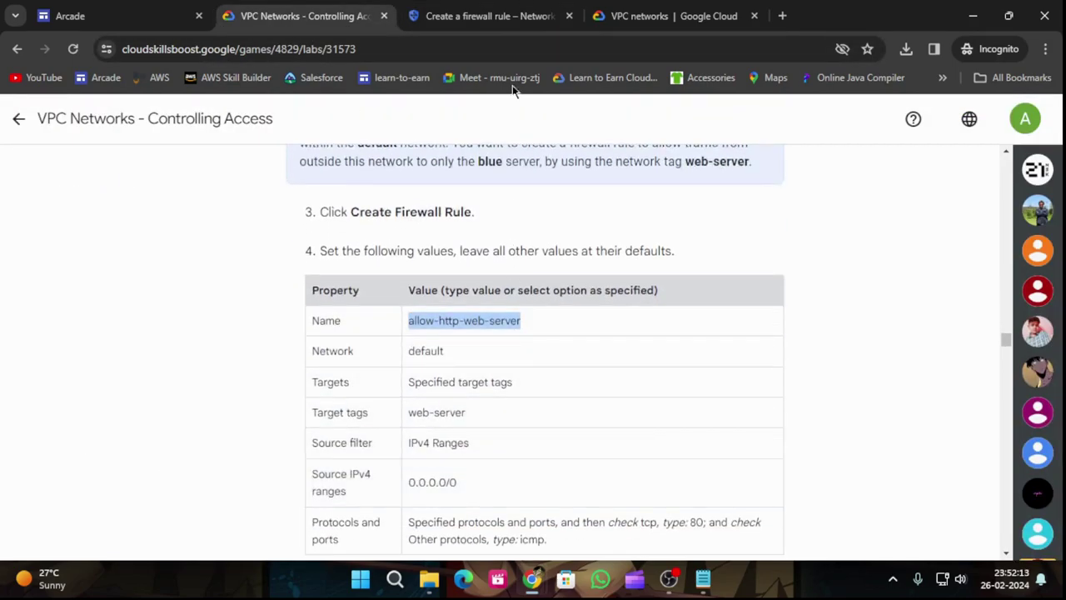
left_click(488, 16)
scroll(353, 388, "down", 1)
scroll(354, 394, "down", 1)
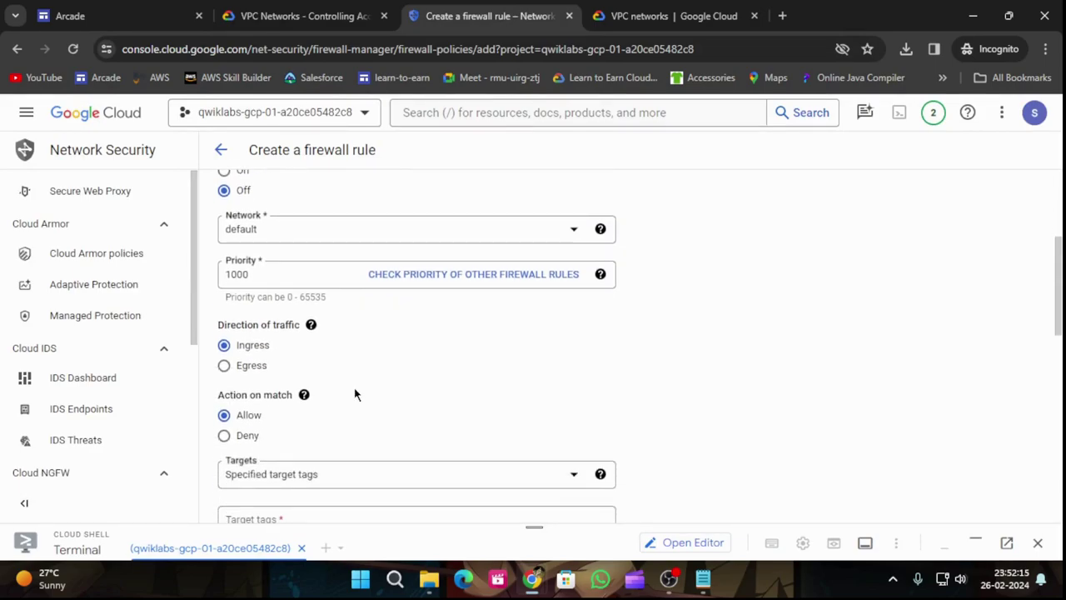
scroll(290, 515, "down", 2)
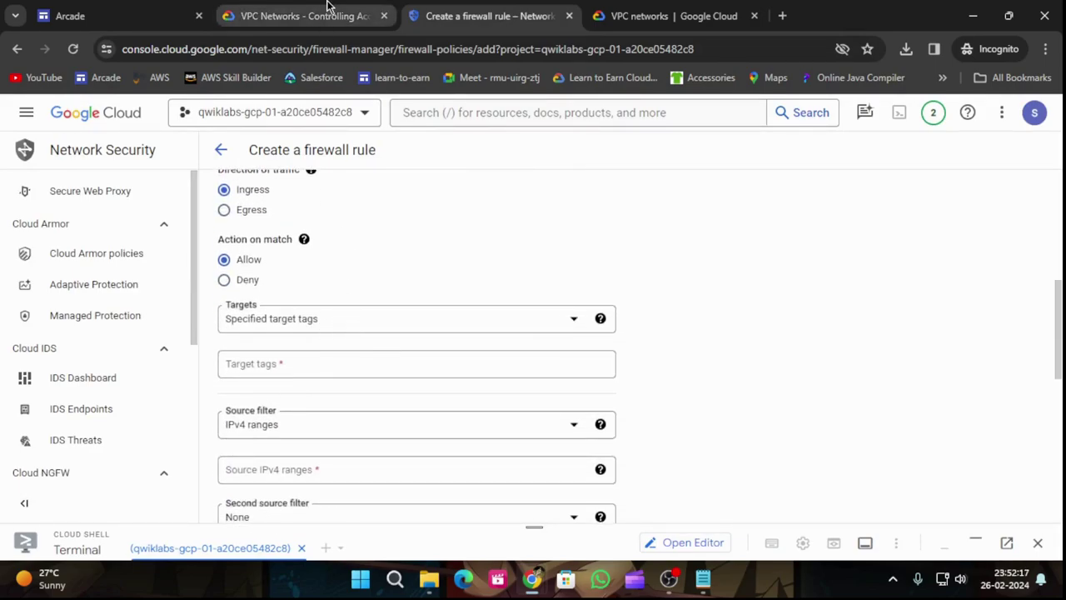
- Copy the web-server tag from the lab table and enter it as the firewall rule's target tag
left_click(325, 13)
left_click_drag(407, 413, 492, 421)
key("ctrl+c")
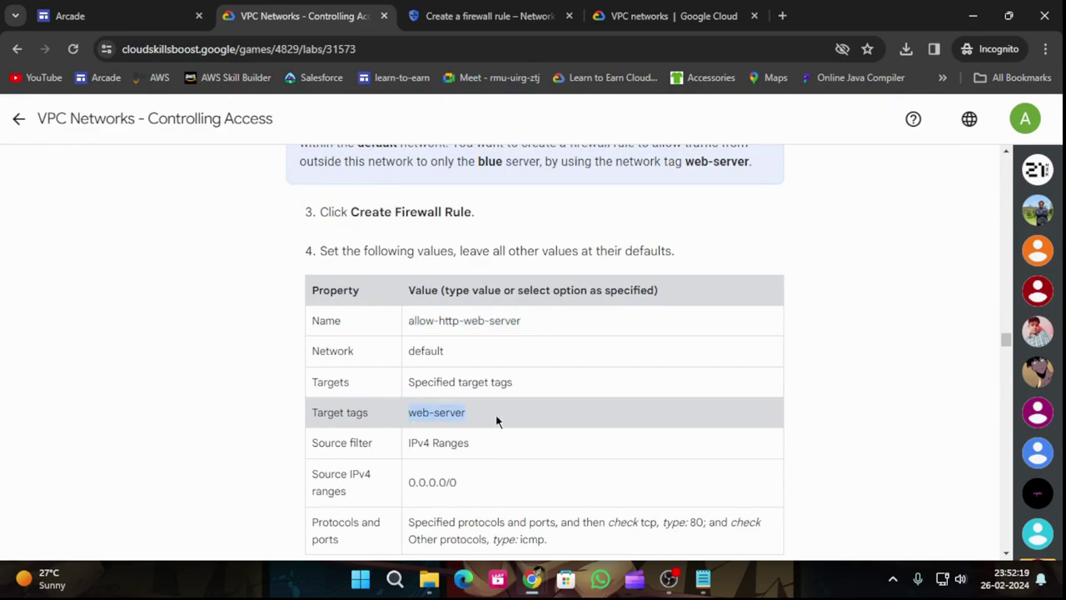
left_click(488, 16)
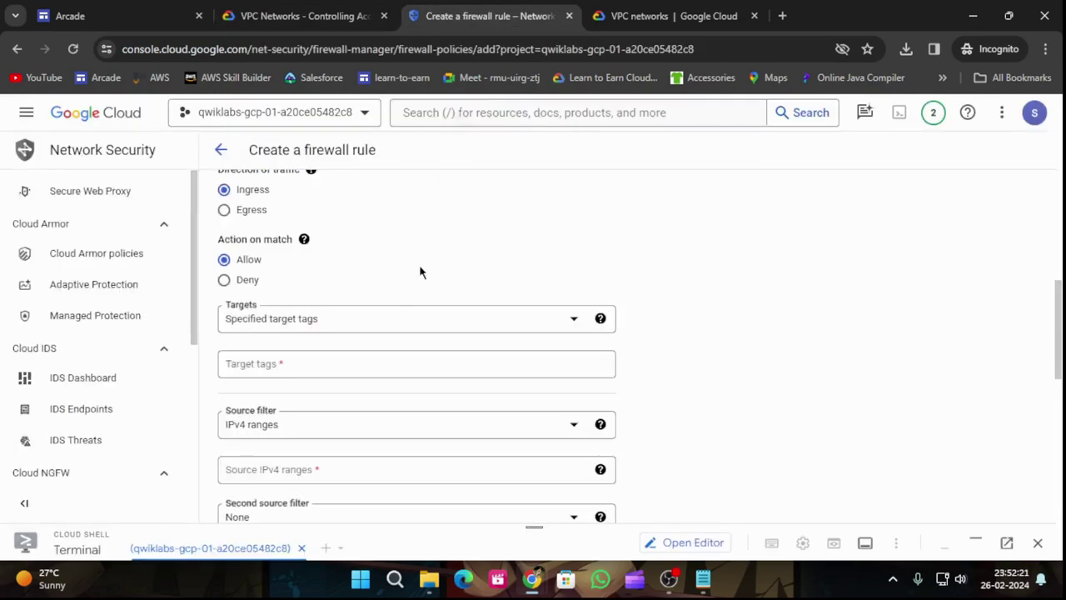
left_click(320, 372)
key("ctrl+v")
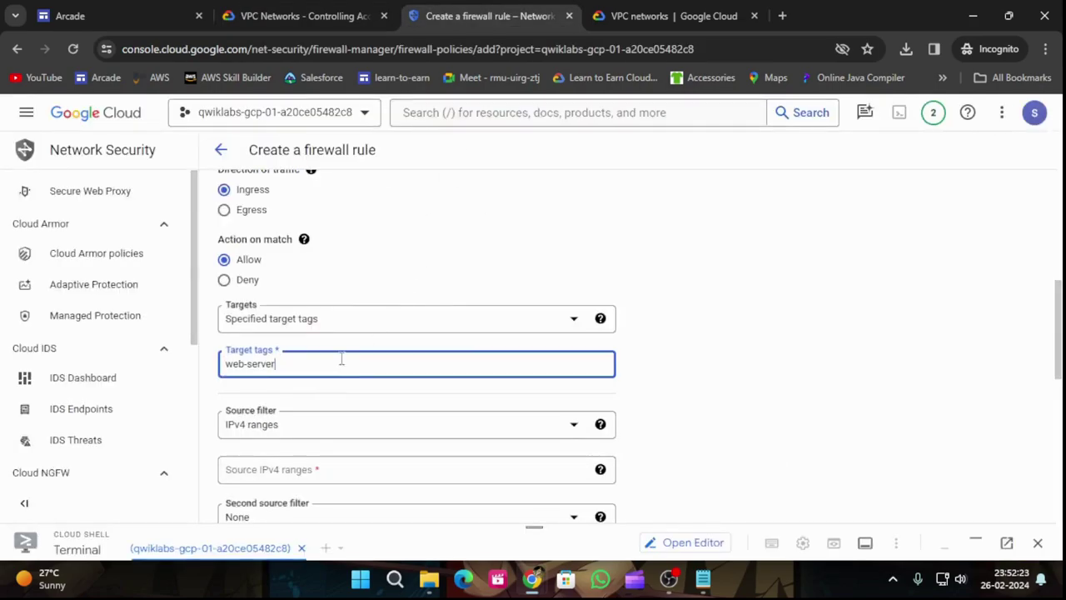
- Copy the range 0.0.0.0/0 from the lab table and enter it as the firewall rule's source IPv4 range
left_click(256, 6)
scroll(561, 426, "down", 1)
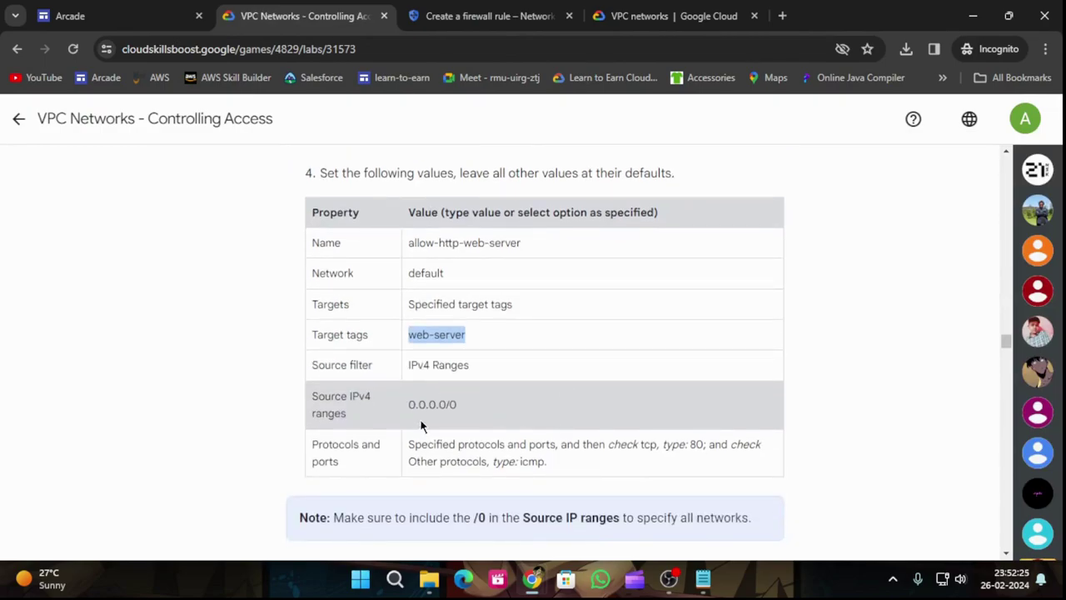
left_click_drag(413, 416, 459, 409)
key("ctrl+c")
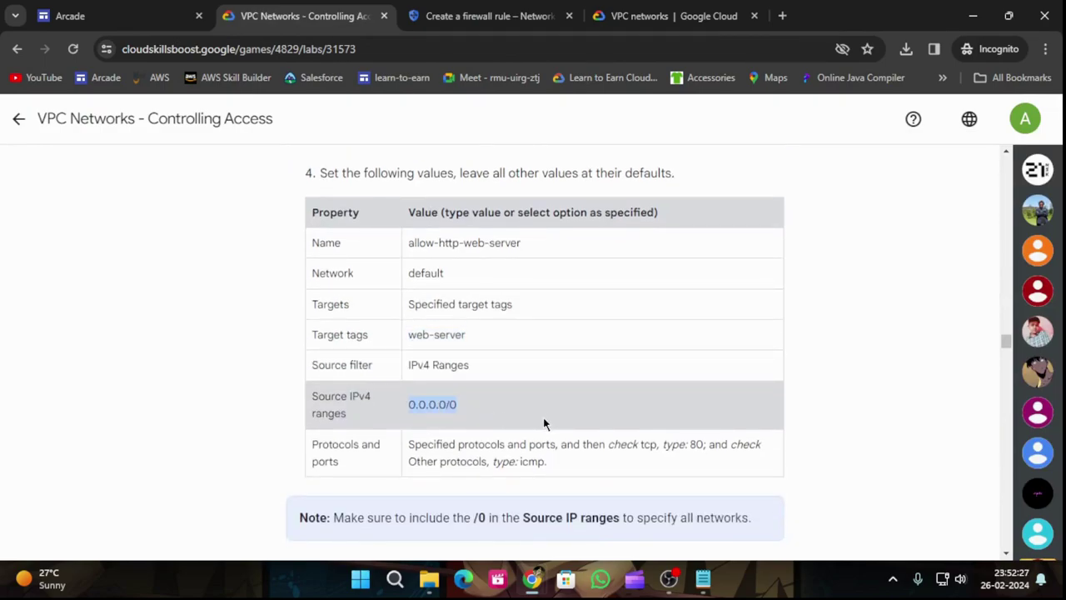
left_click(500, 12)
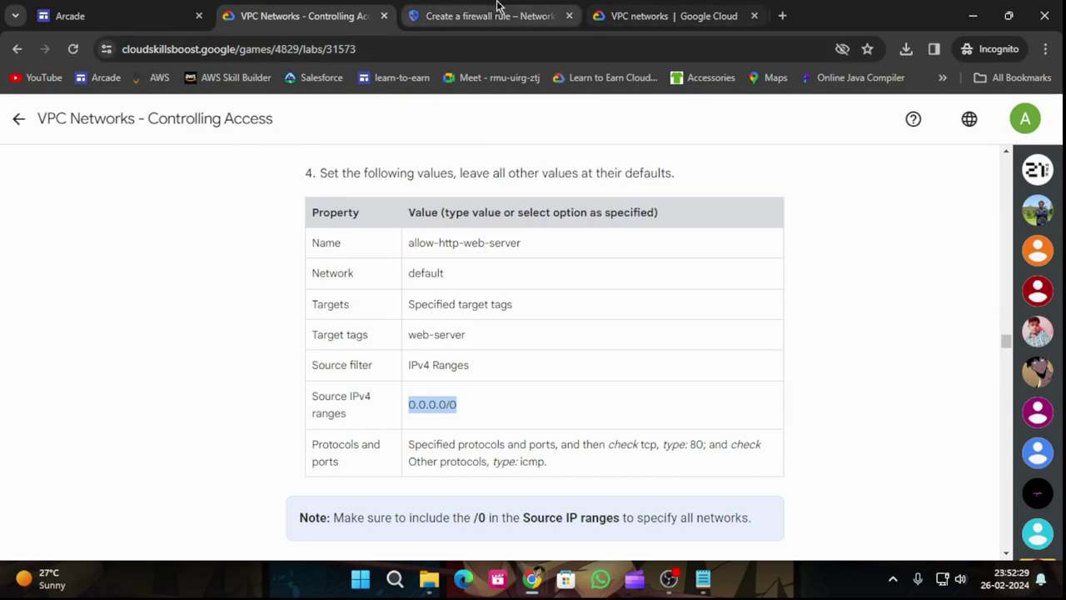
scroll(374, 383, "down", 1)
left_click(383, 390)
key("ctrl+v")
- Check the lab's protocols and ports setting and allow TCP on port 80 in the firewall rule
left_click(329, 16)
scroll(533, 317, "down", 2)
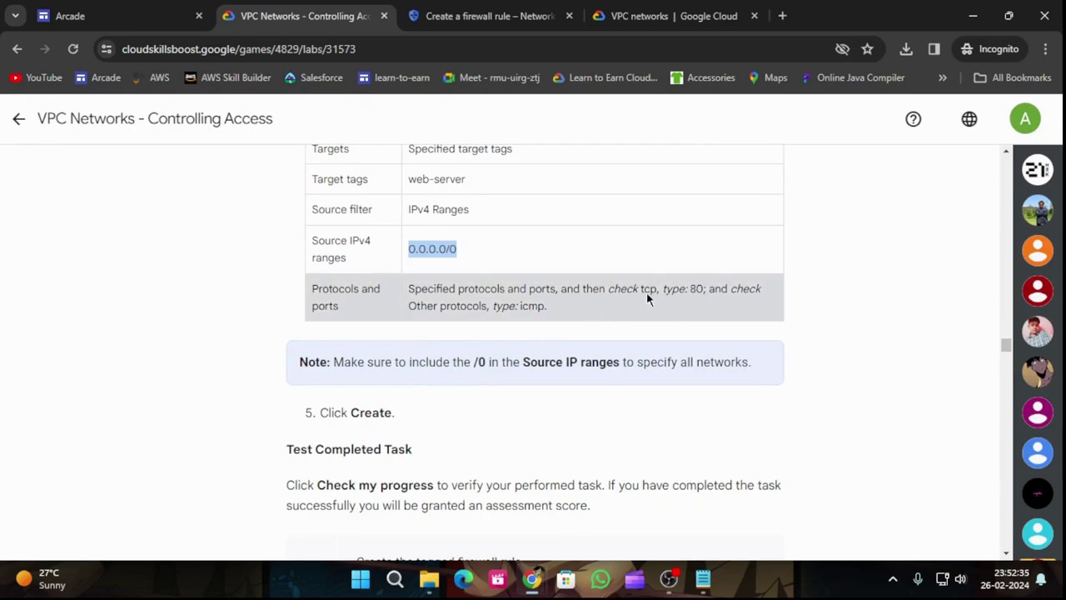
left_click(500, 13)
scroll(376, 392, "down", 2)
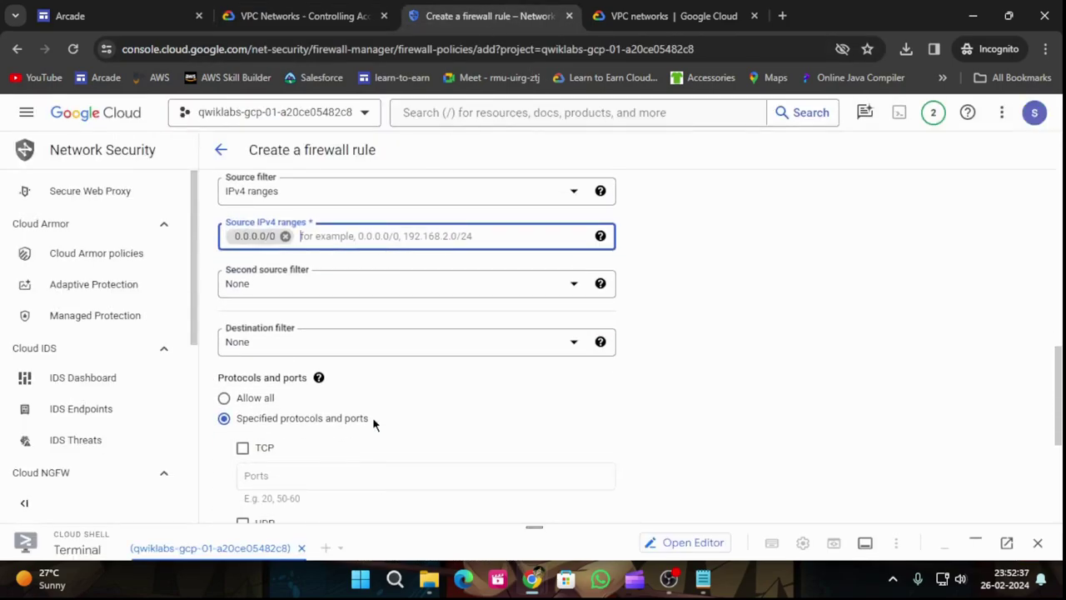
scroll(366, 416, "down", 1)
left_click(242, 370)
left_click(340, 10)
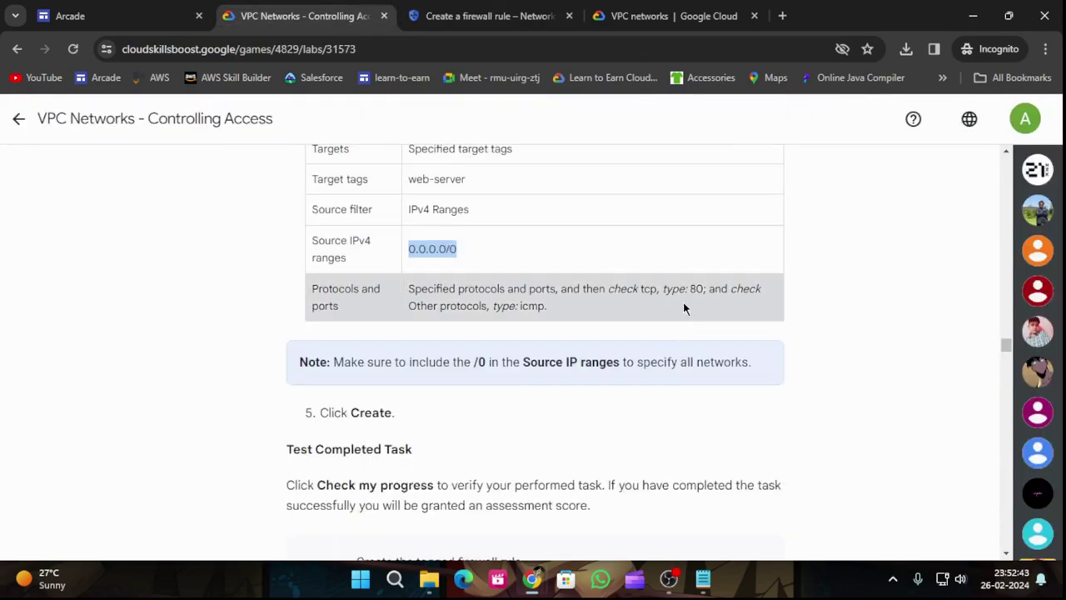
left_click(534, 13)
left_click(335, 398)
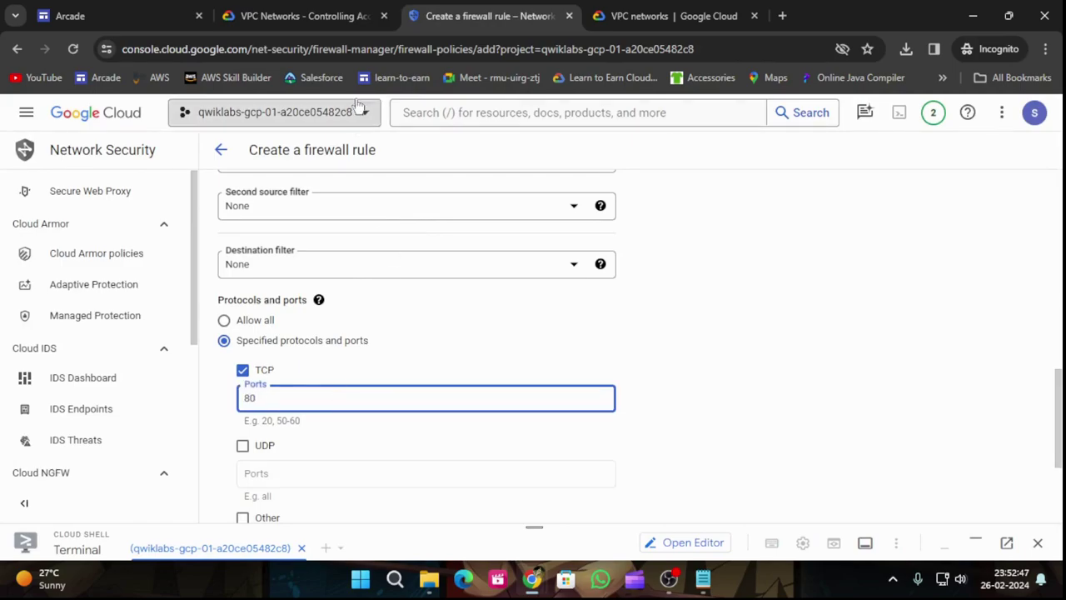
- Check the lab table again and allow the other protocol icmp in the firewall rule
left_click(314, 8)
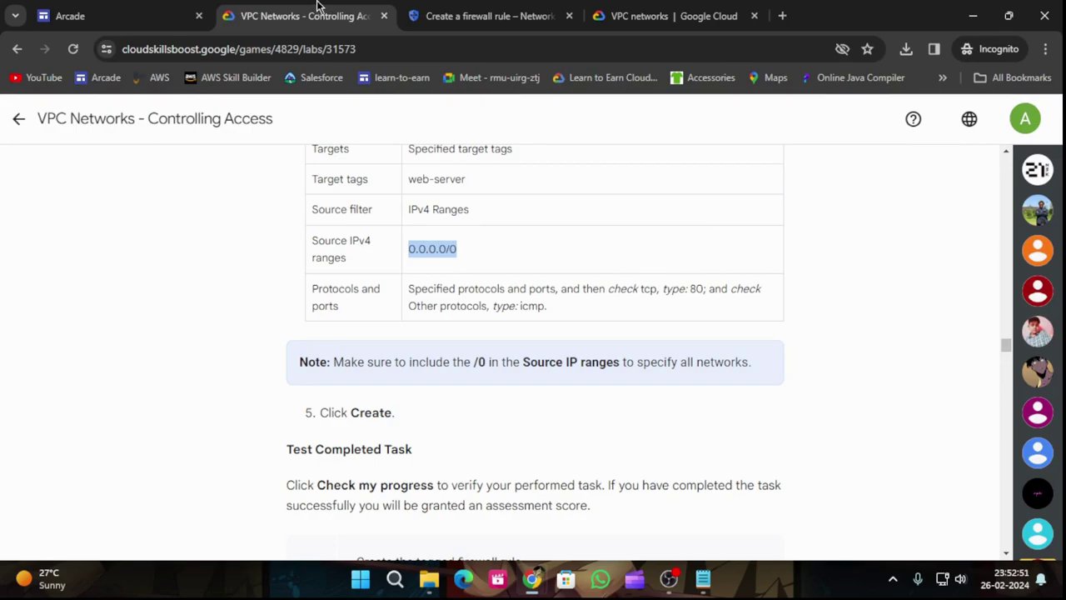
left_click(490, 15)
scroll(457, 405, "down", 3)
left_click(243, 364)
left_click(287, 392)
type("icmp")
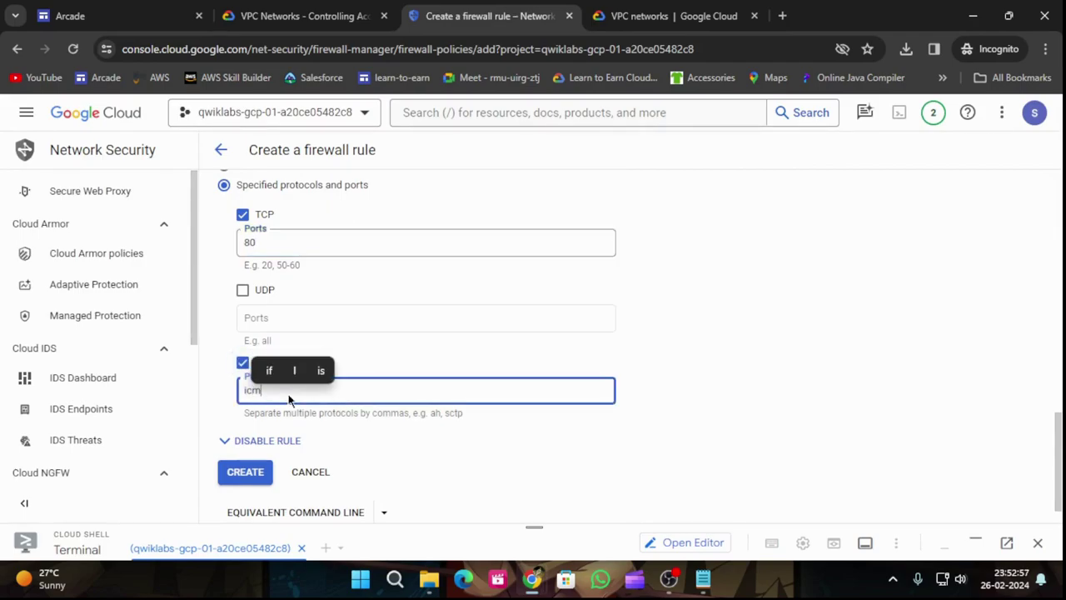
- Compare the protocol settings with the lab instructions and create the allow-http-web-server firewall rule
left_click(287, 16)
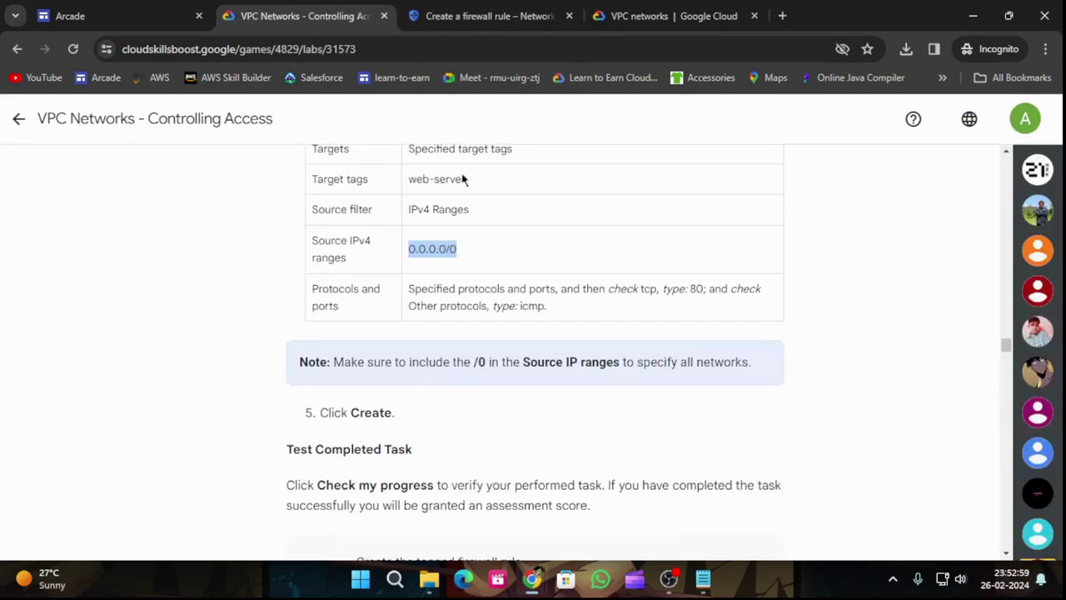
scroll(547, 303, "down", 1)
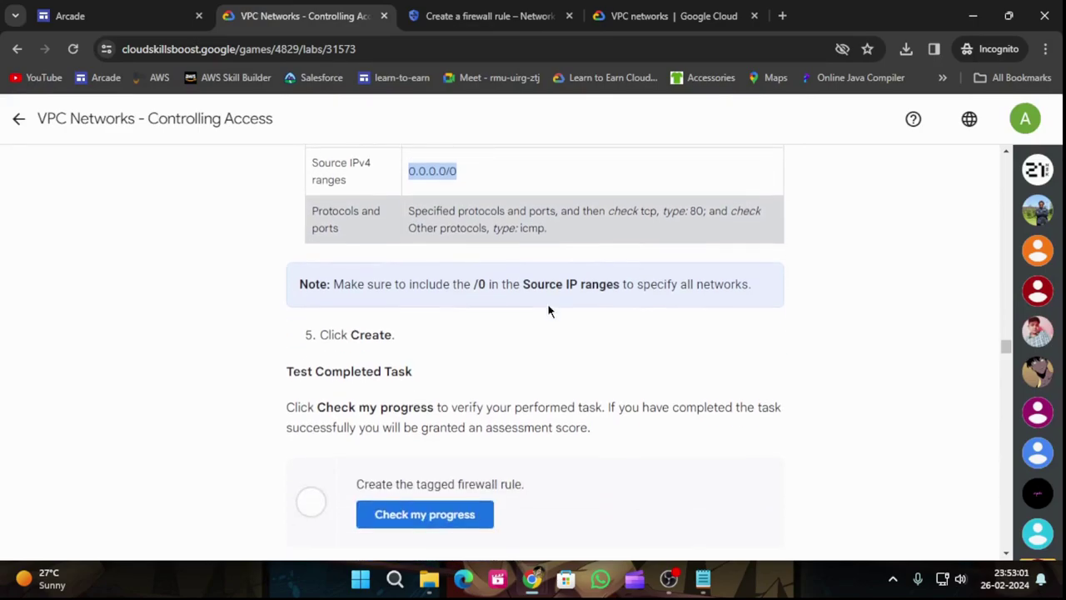
left_click(478, 15)
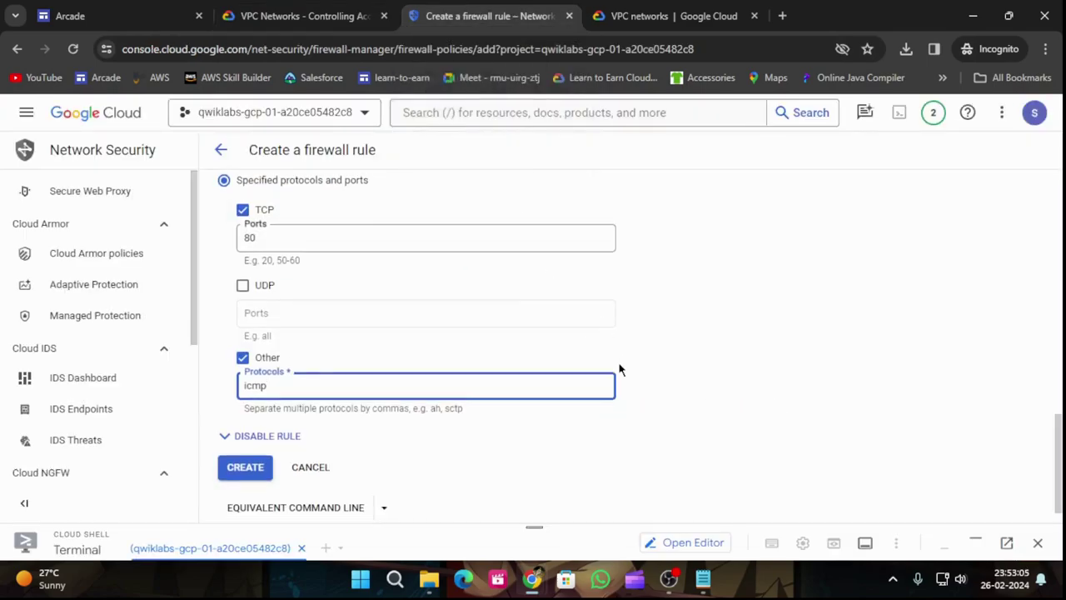
scroll(618, 362, "down", 1)
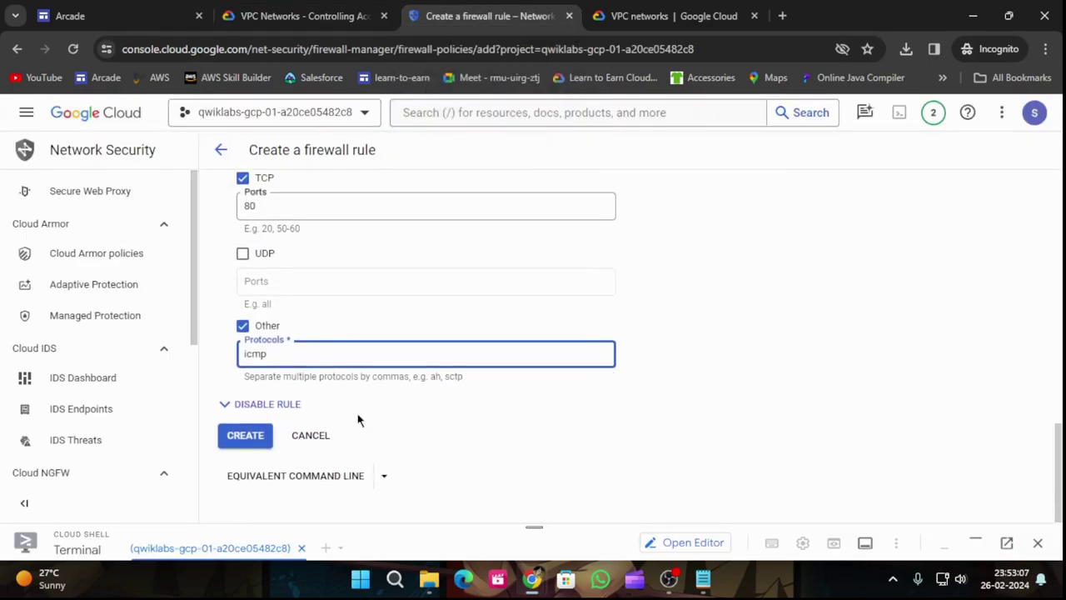
left_click(243, 436)
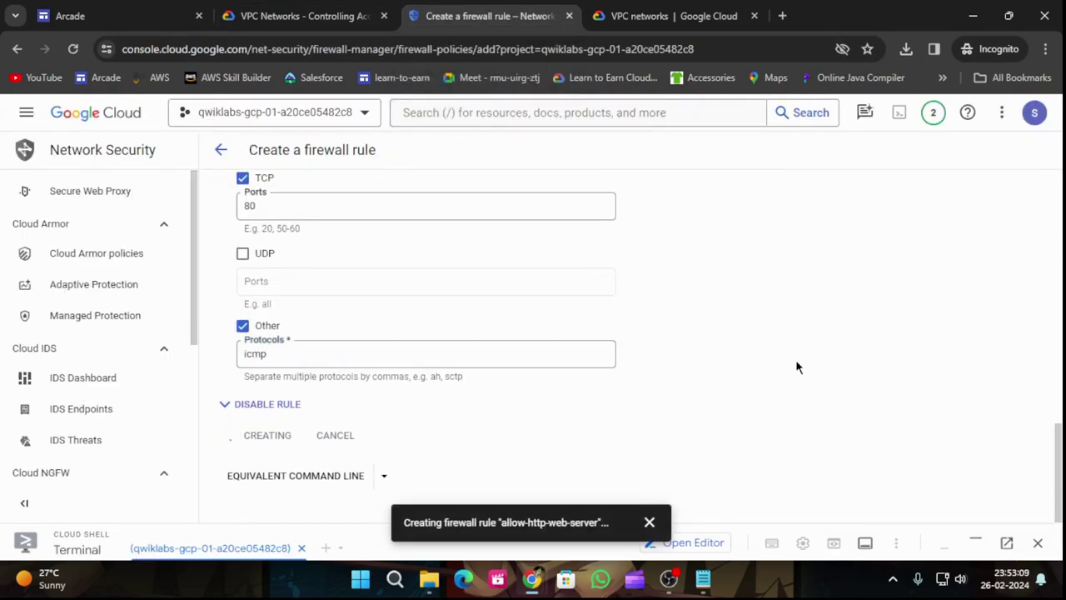
- Check the lab progress for the task Create the tagged firewall rule
left_click(299, 16)
scroll(718, 395, "down", 1)
scroll(718, 395, "down", 4)
left_click(486, 287)
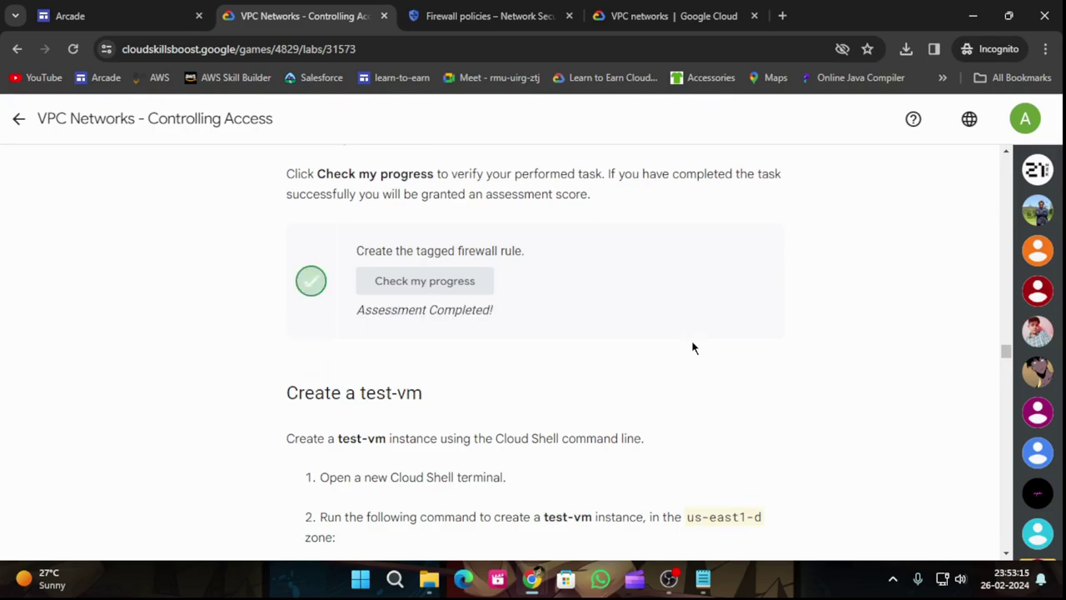
- Copy the lab's gcloud command that creates the e2-micro instance test-vm in us-east1-d and run it in an enlarged Cloud Shell terminal
scroll(691, 347, "down", 4)
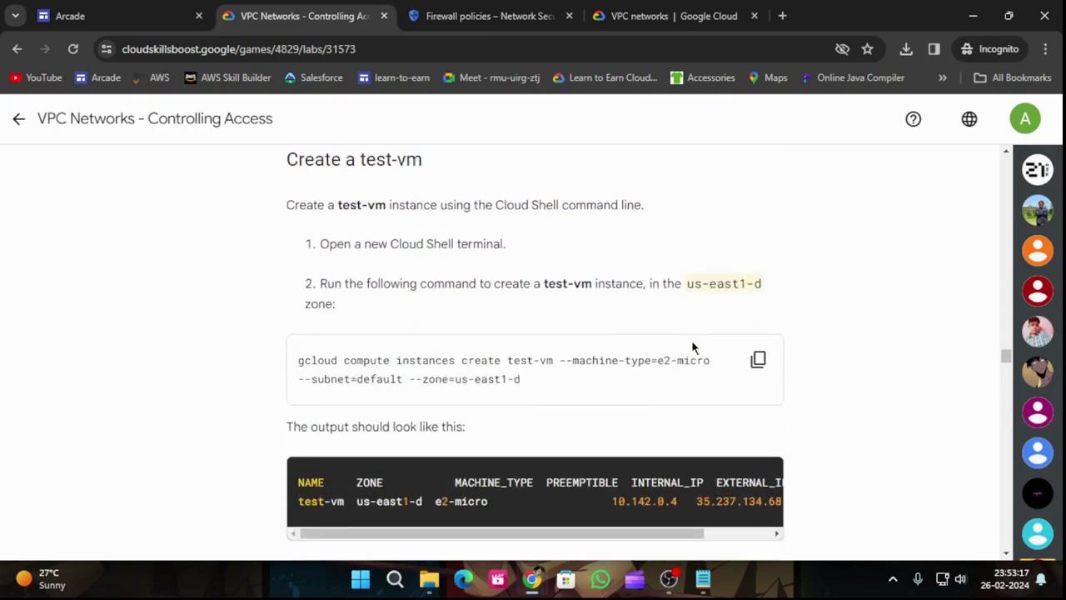
left_click(758, 359)
left_click(470, 9)
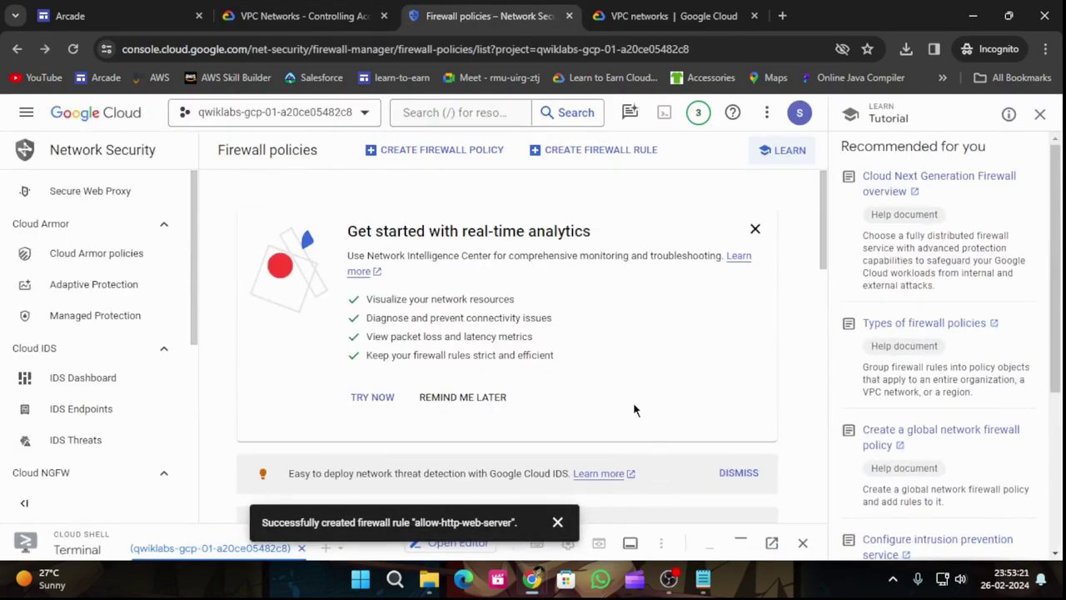
left_click(558, 522)
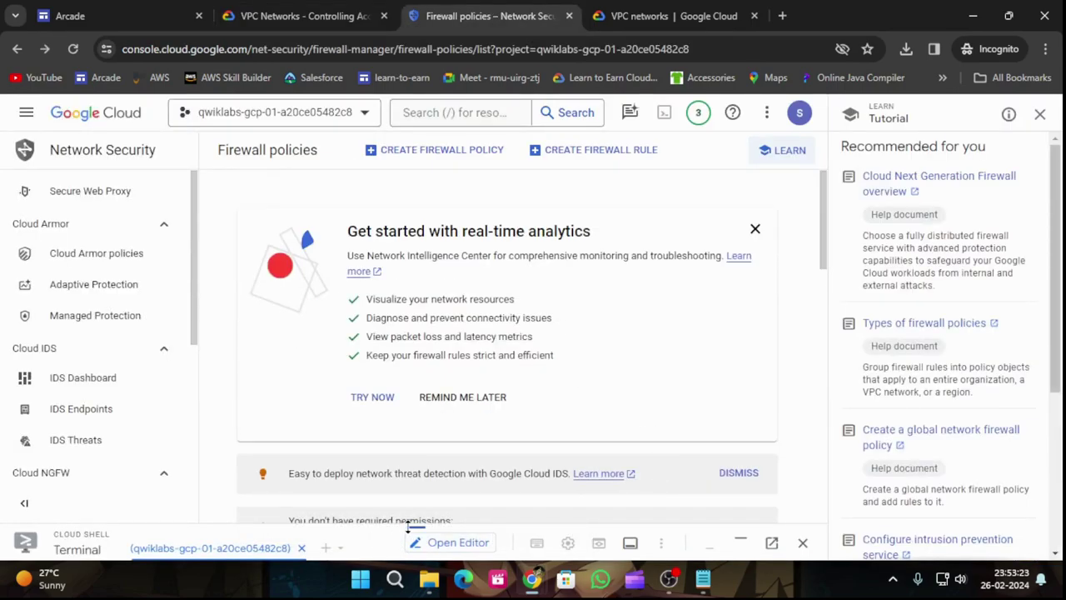
left_click_drag(416, 527, 443, 428)
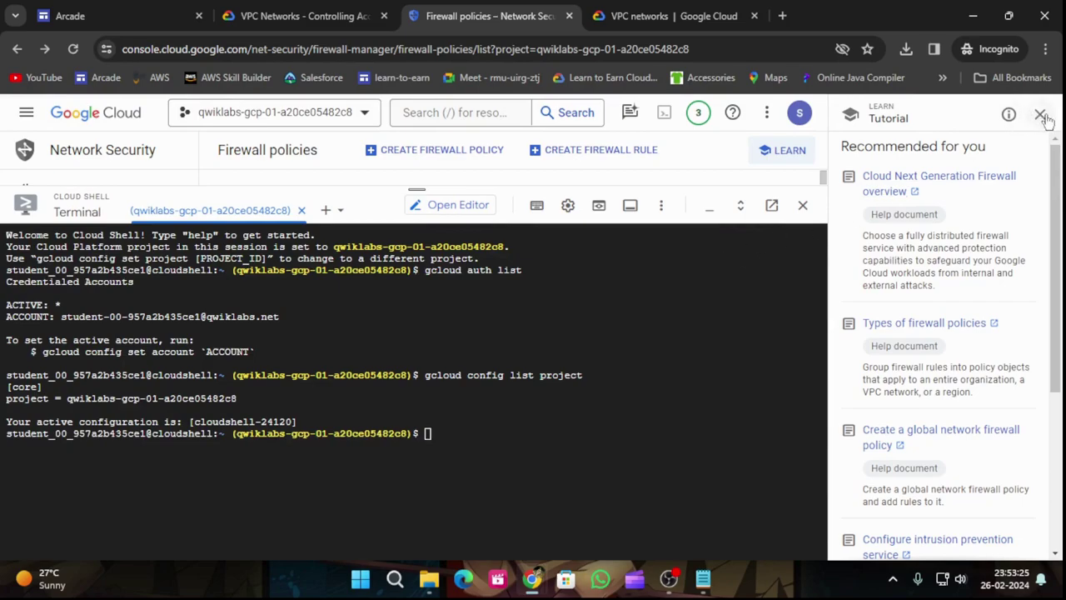
left_click(1040, 114)
left_click(488, 441)
key("ctrl+v")
key("Return")
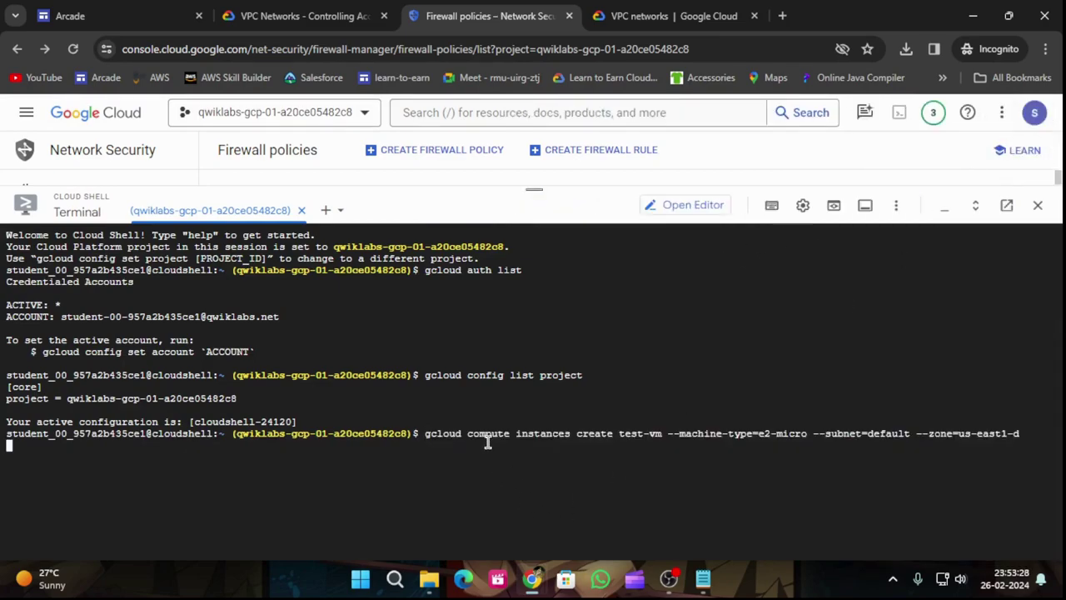
- Check the lab progress for the task Create a test-vm
left_click(287, 12)
scroll(600, 258, "down", 5)
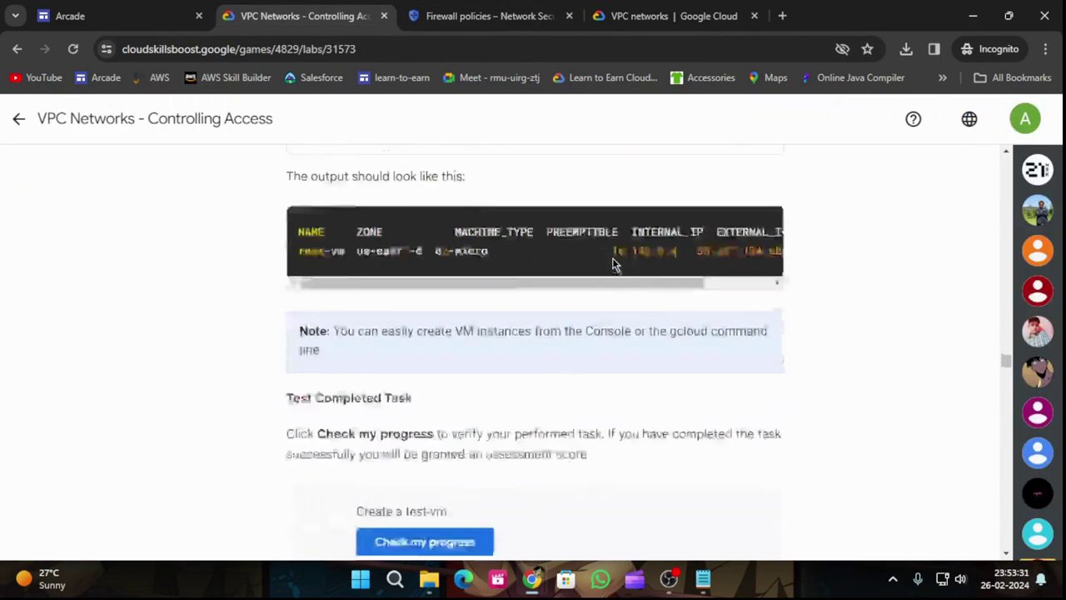
left_click(424, 407)
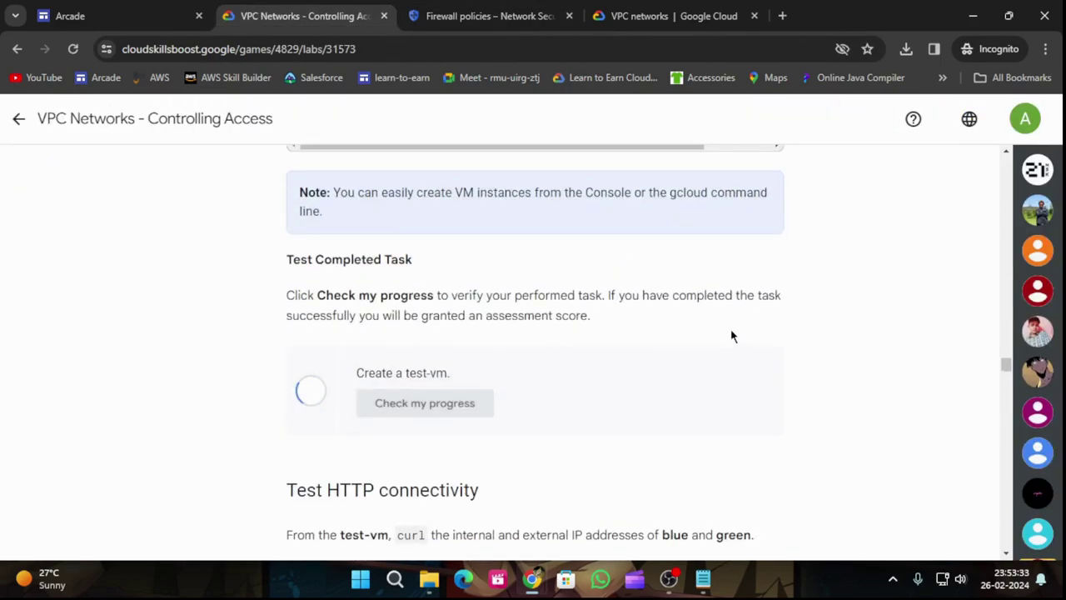
- Read the Test HTTP connectivity instructions, shrink the Cloud Shell terminal and go to Compute Engine's VM instances page
scroll(716, 308, "down", 4)
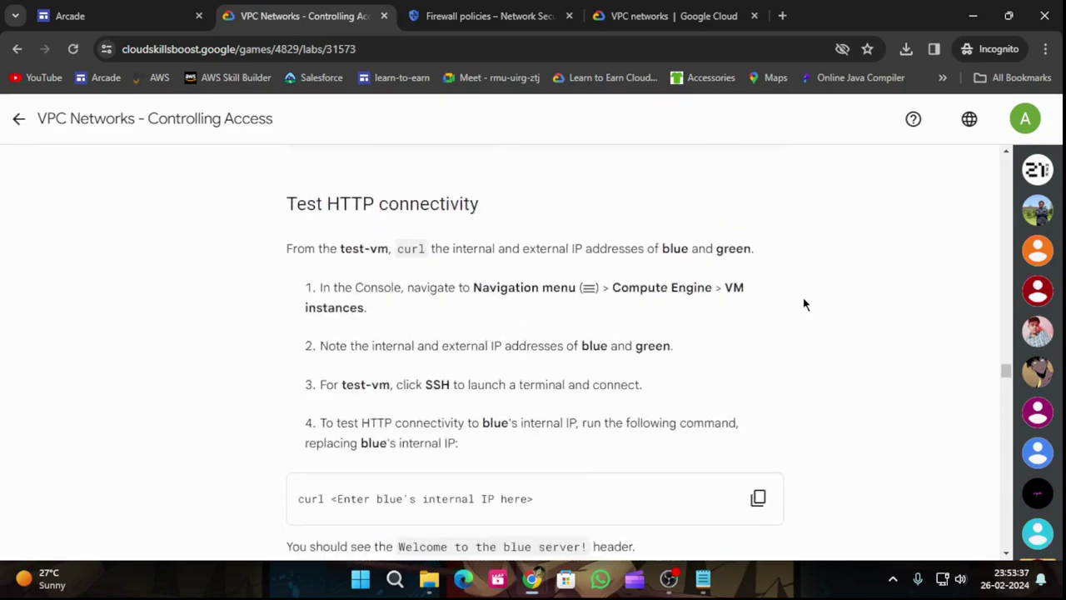
scroll(804, 305, "down", 2)
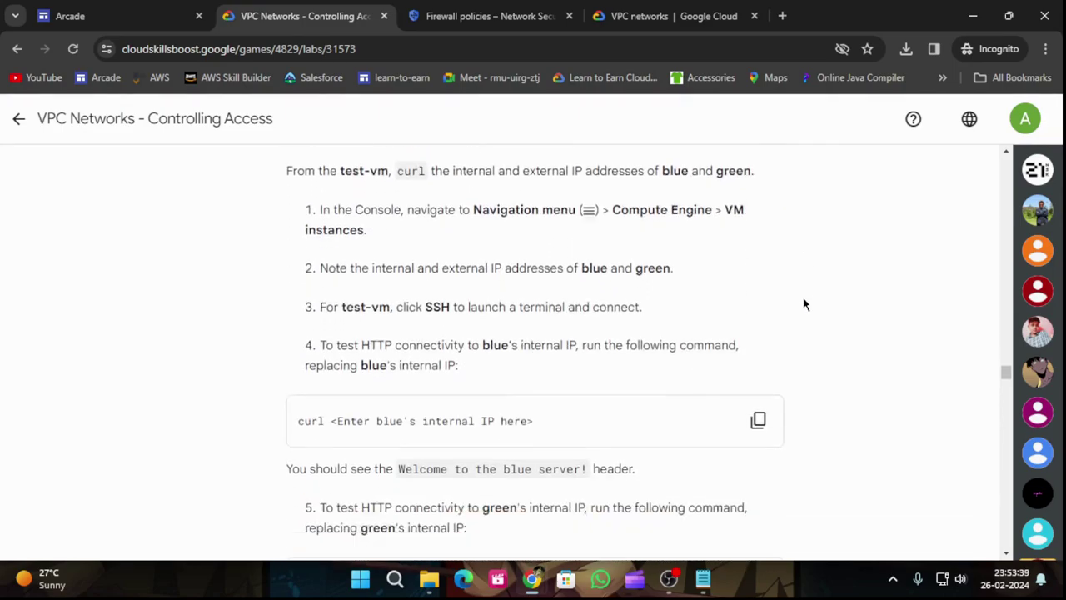
scroll(804, 304, "down", 4)
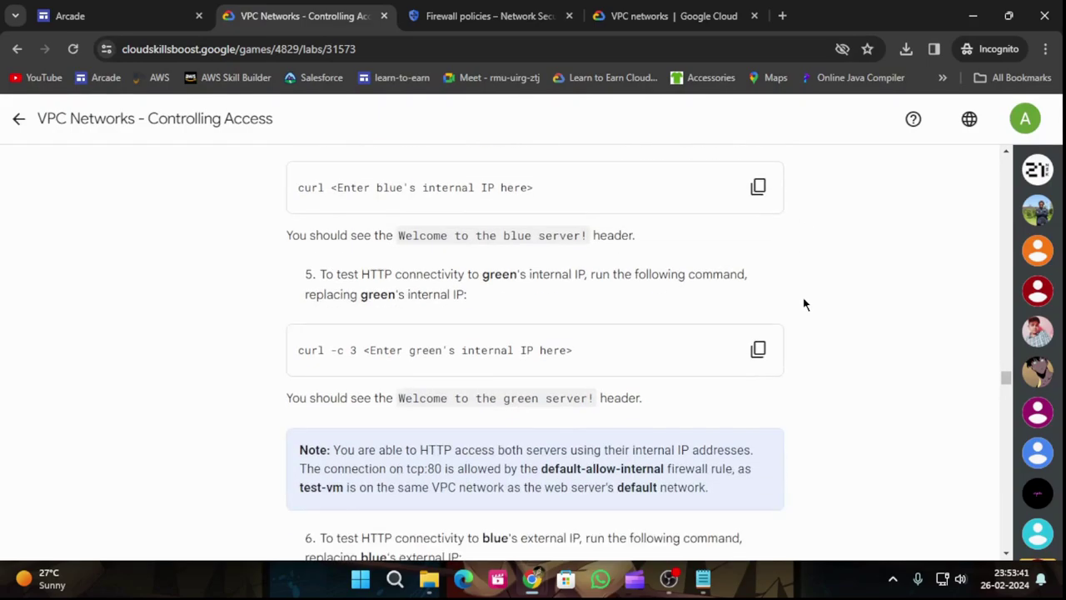
scroll(804, 303, "up", 2)
left_click(464, 10)
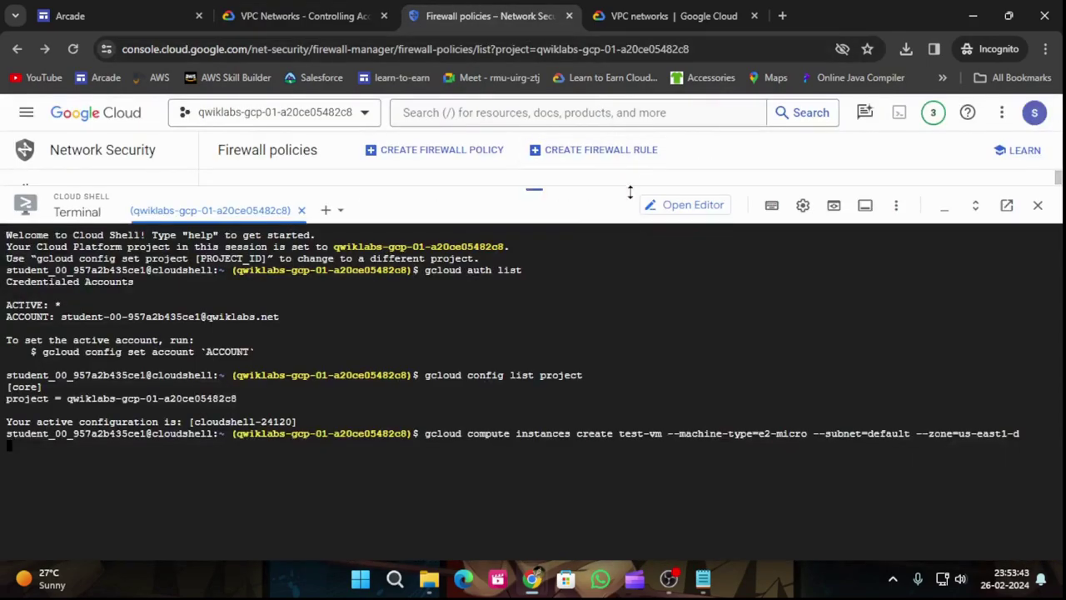
left_click_drag(535, 186, 643, 440)
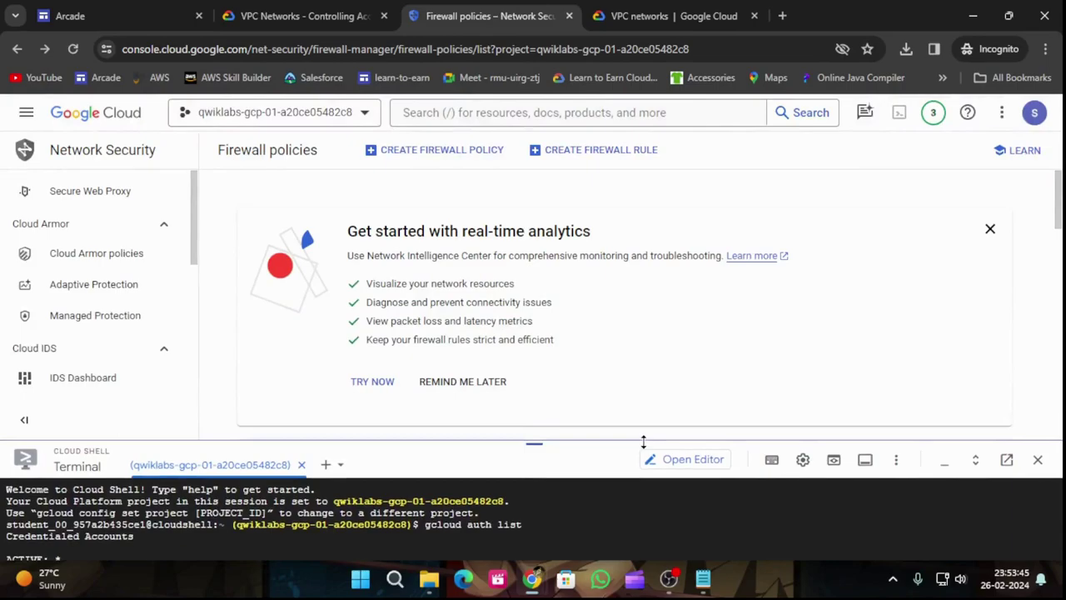
left_click(33, 120)
mouse_move(98, 421)
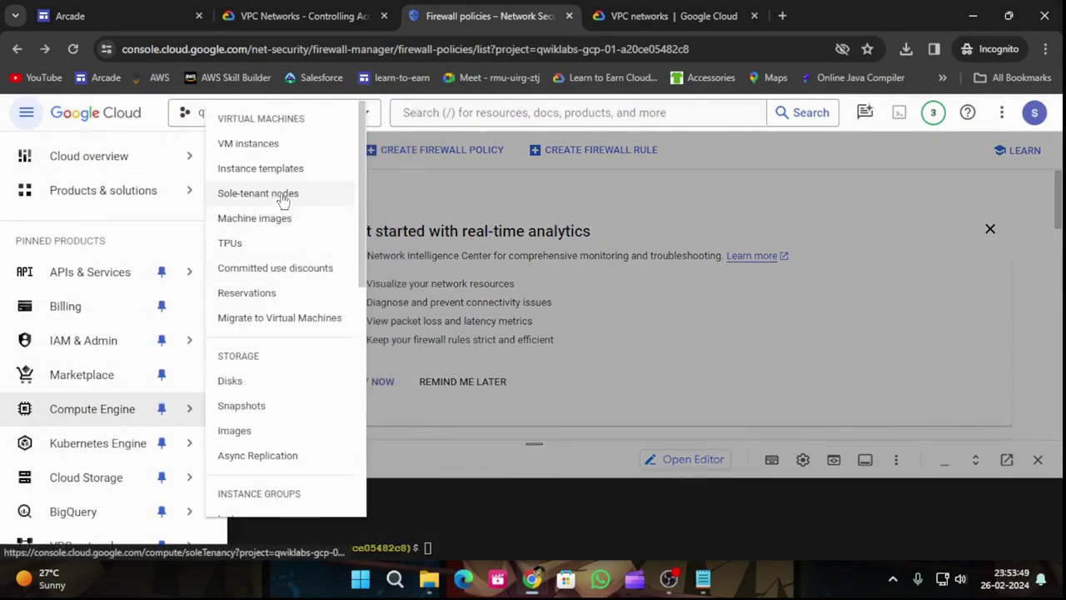
left_click(248, 143)
- Select the word curl in the lab's command for blue's internal IP and return to the VM instances list
left_click(304, 16)
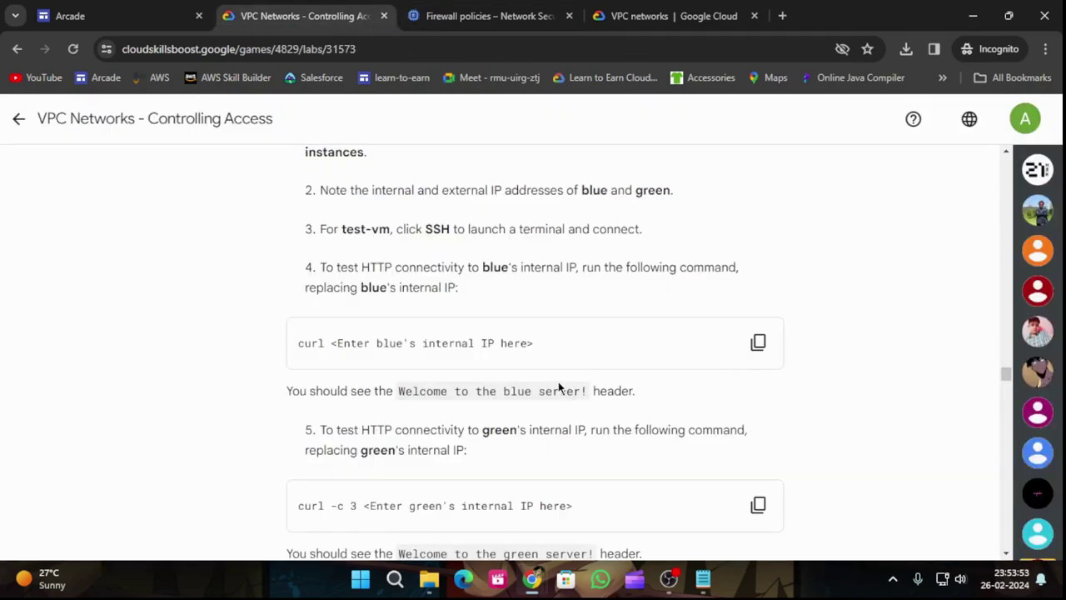
left_click_drag(332, 342, 277, 351)
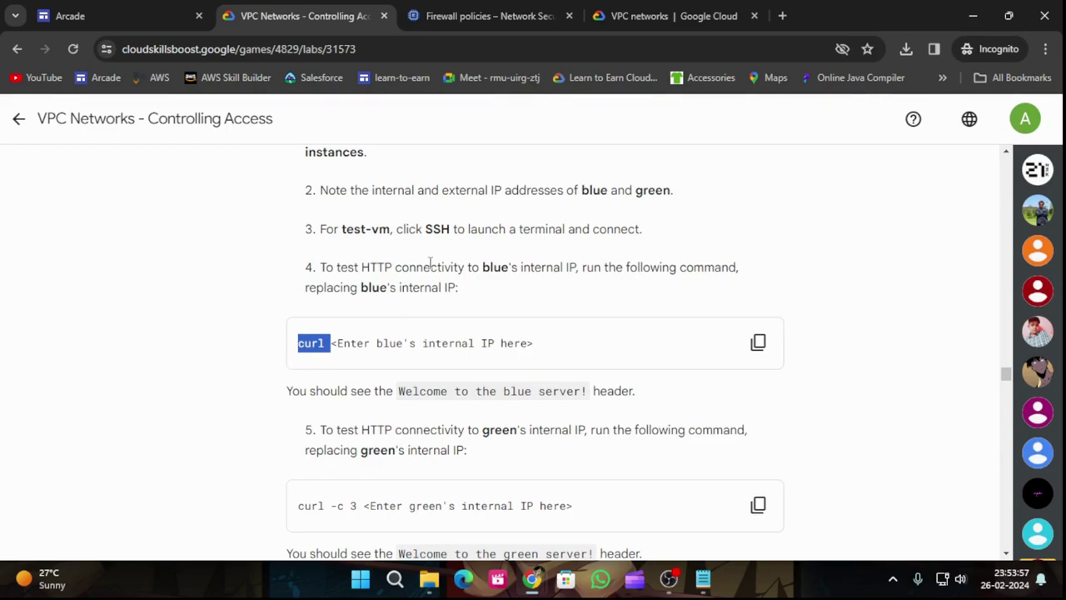
left_click(488, 13)
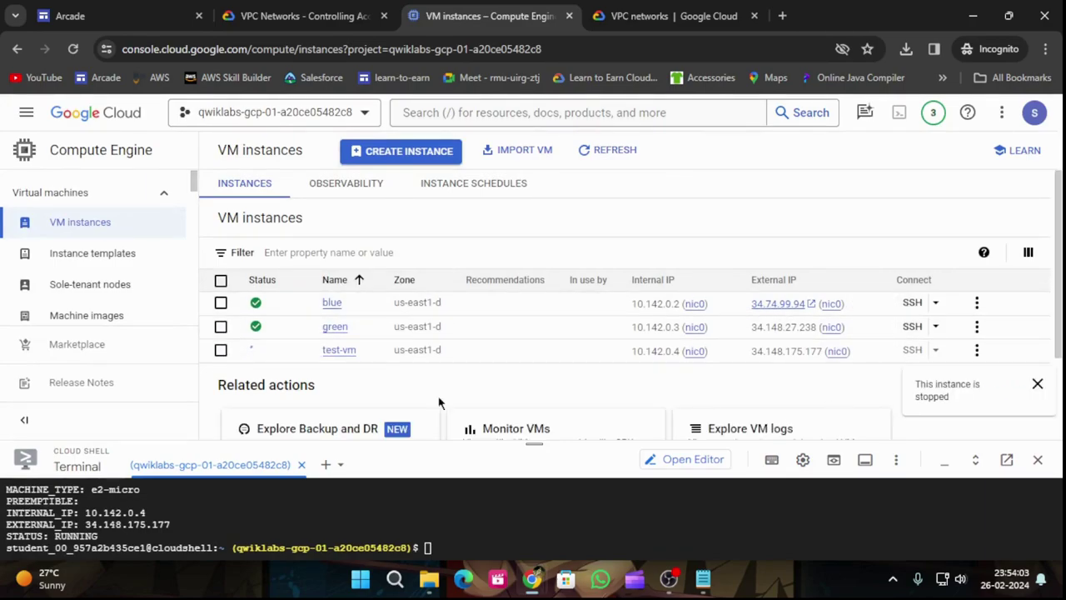
- Refresh the VM instances list and open an authorized SSH-in-browser session to test-vm
left_click(288, 8)
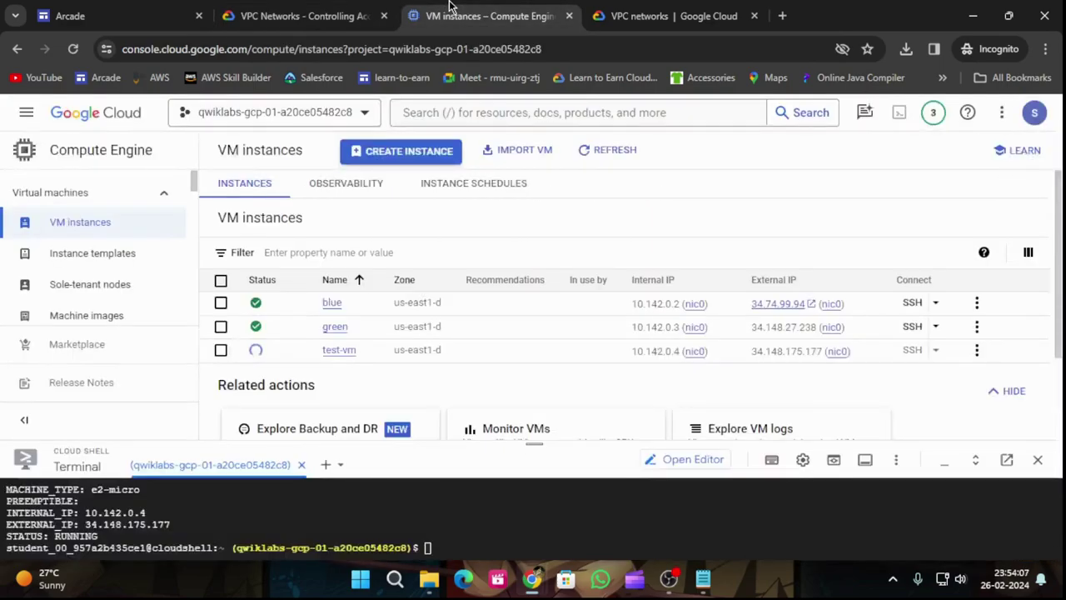
left_click(448, 8)
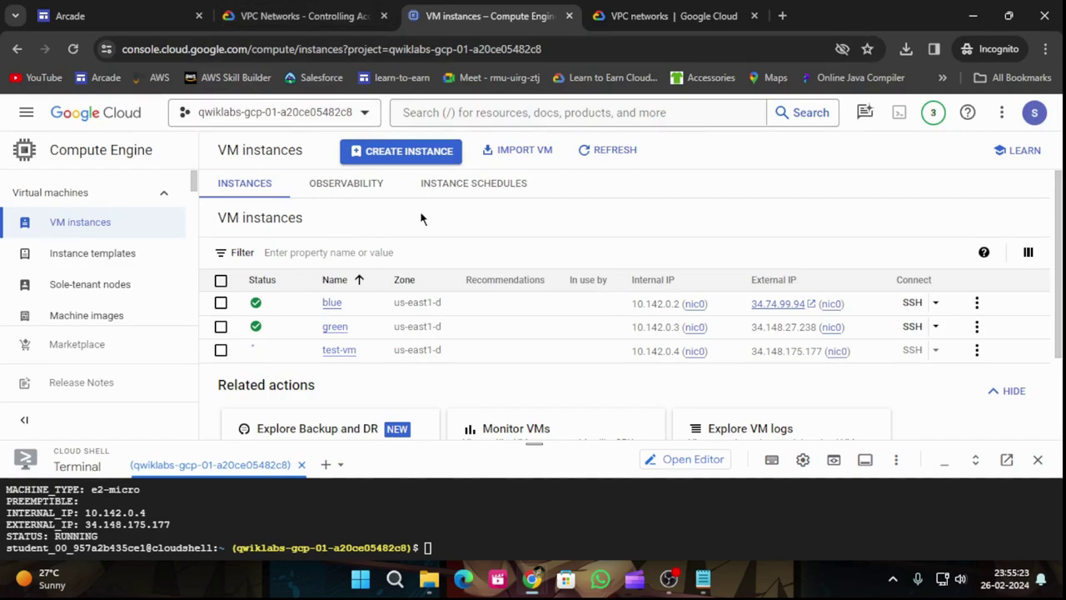
left_click(615, 158)
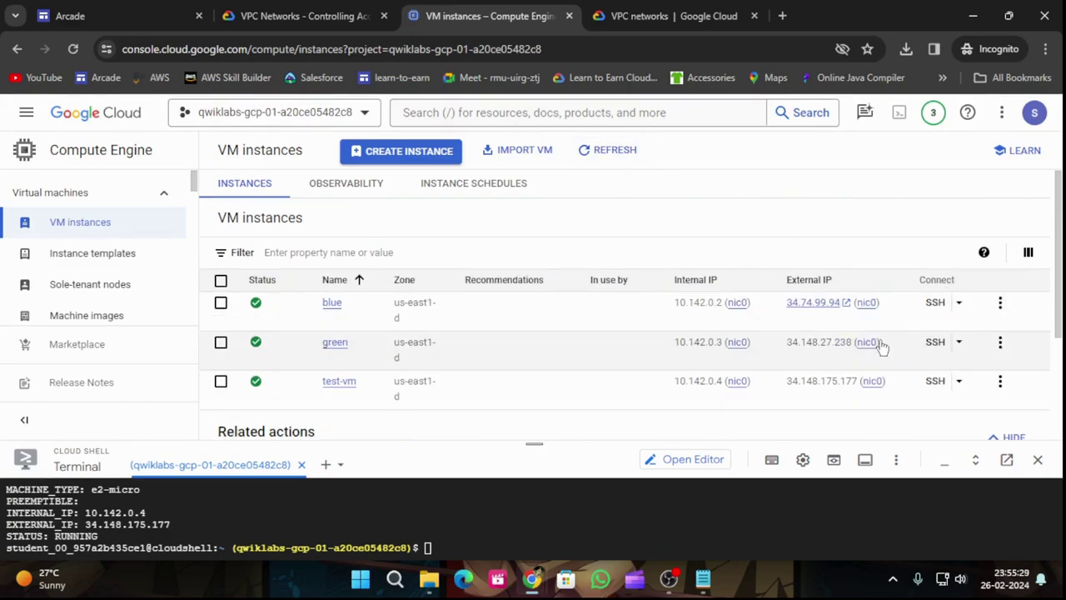
left_click(934, 388)
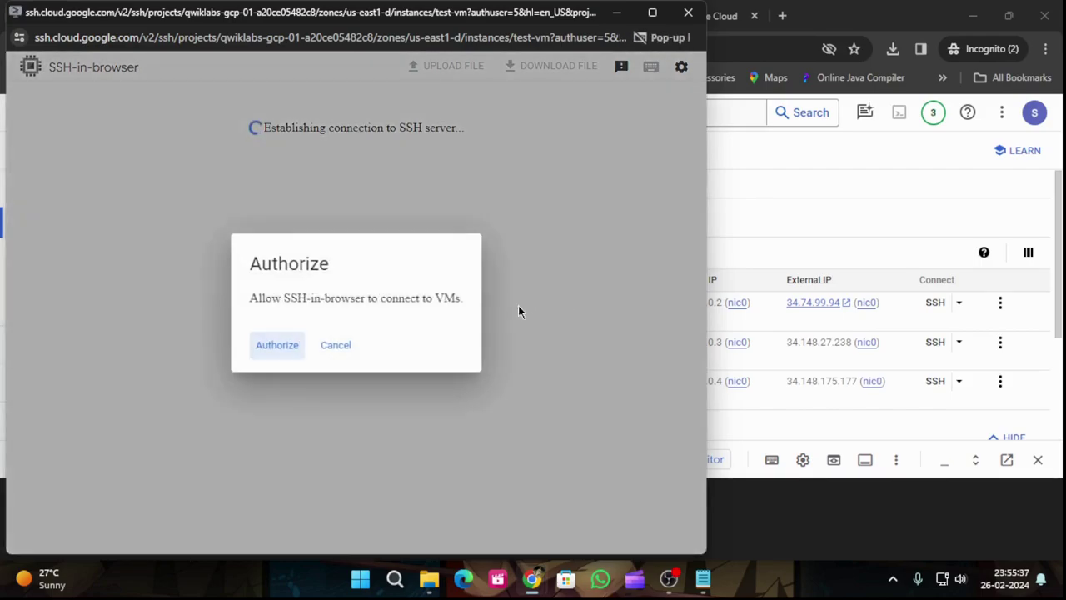
left_click(284, 349)
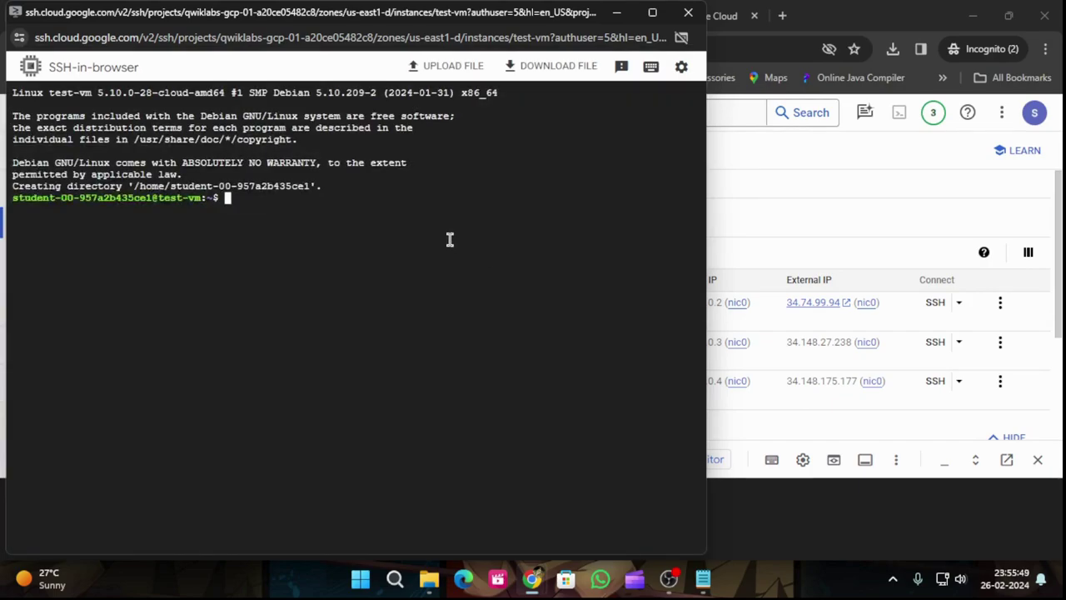
- Copy blue's internal IP from the VM instances list and run curl 10.142.0.2 in the test-vm SSH session
key("alt+Tab")
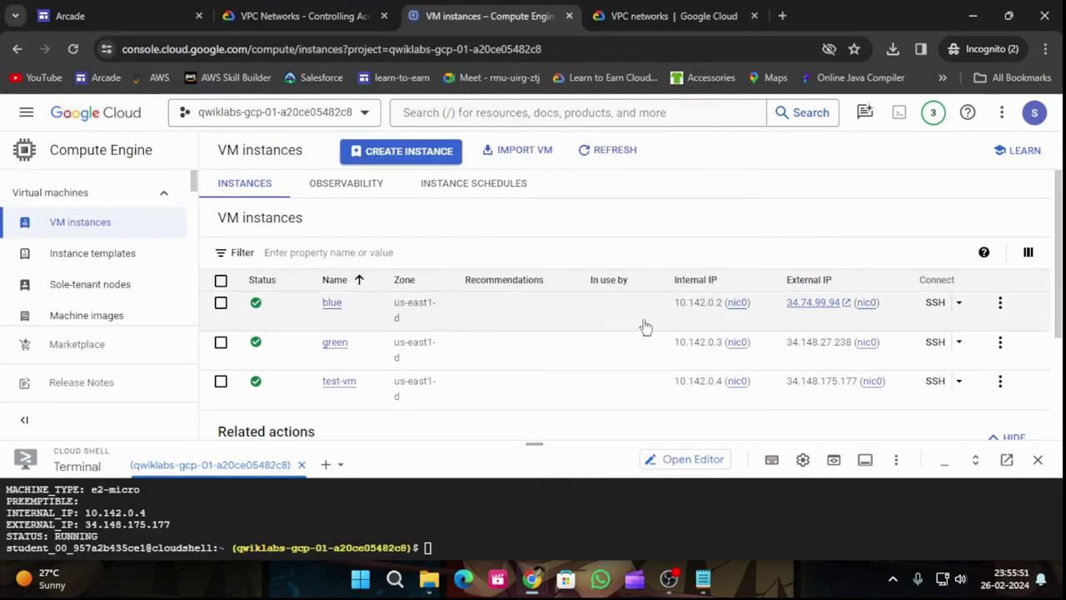
left_click(683, 321)
mouse_move(532, 579)
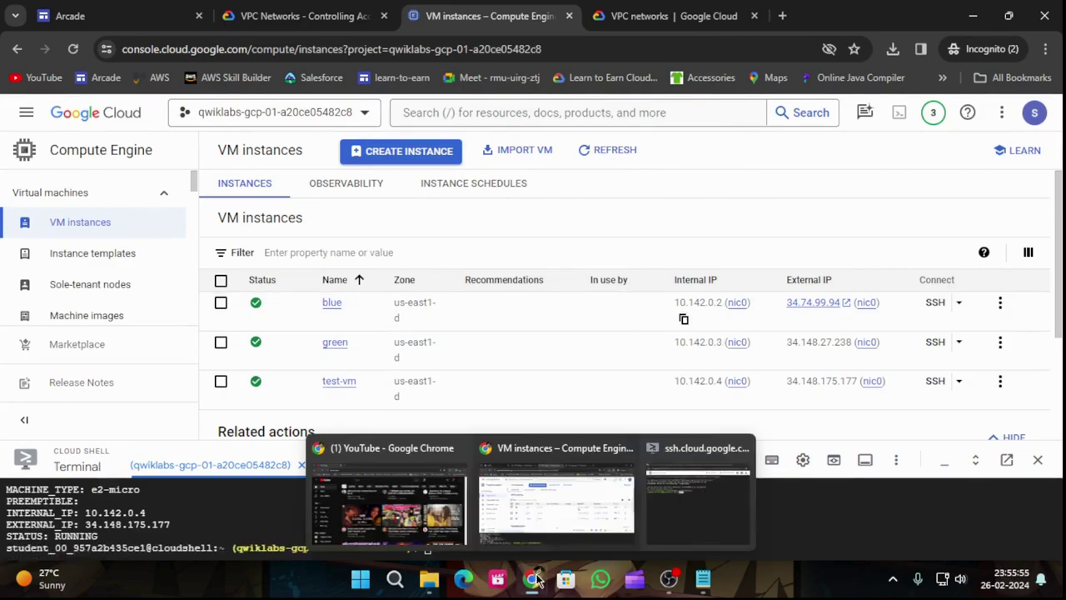
left_click(670, 508)
type("curl")
key("ctrl+v")
key("Return")
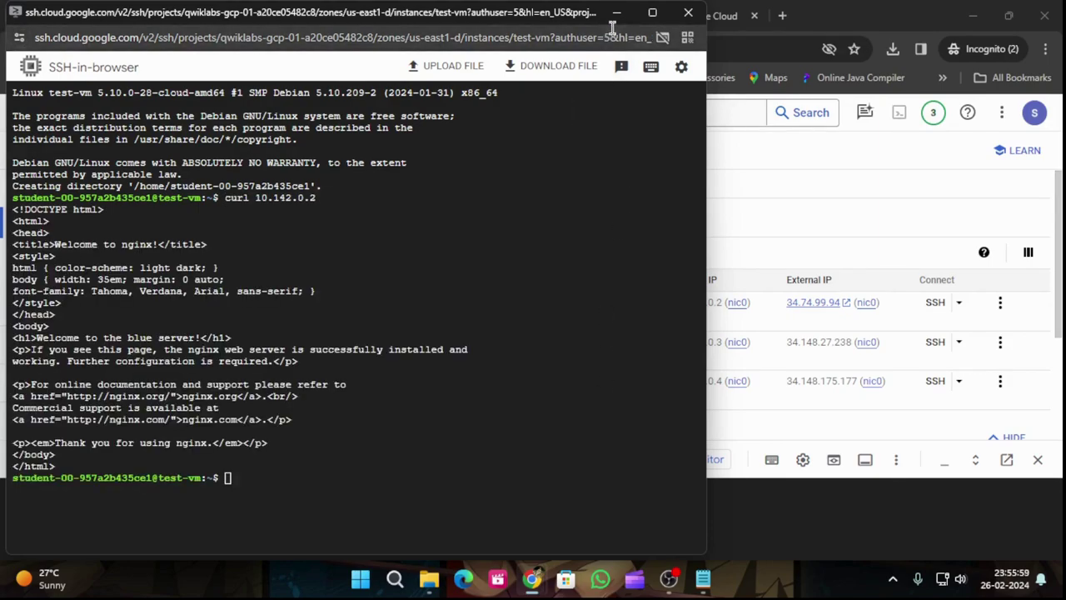
- Copy the curl -c 3 part of the lab's command for green's internal IP into the test-vm SSH prompt
left_click(614, 19)
left_click(301, 8)
scroll(628, 388, "down", 2)
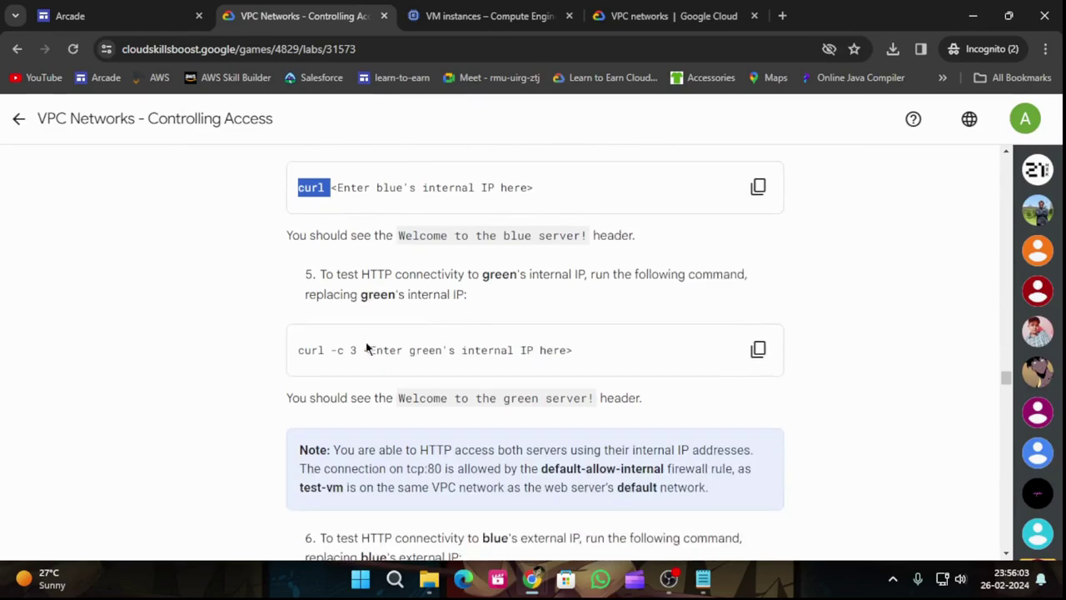
left_click_drag(361, 350, 297, 350)
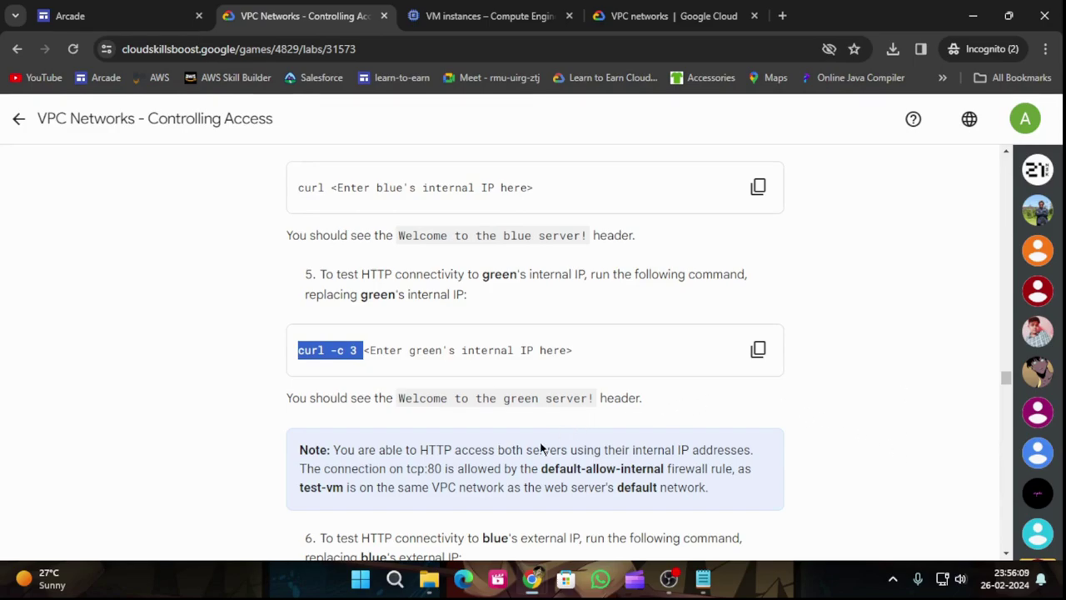
mouse_move(533, 581)
left_click(693, 498)
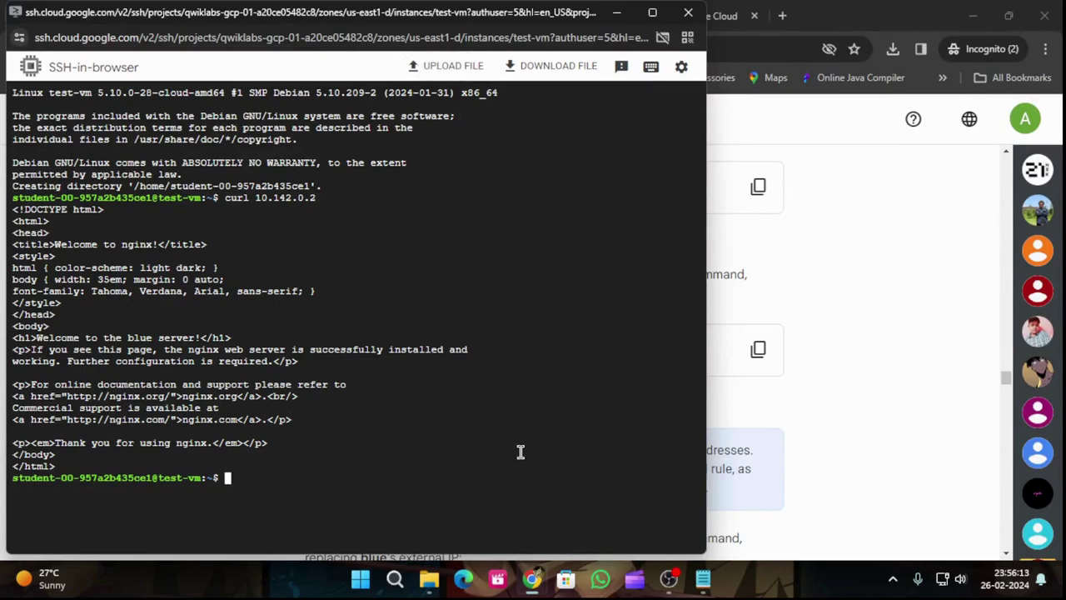
key("ctrl+v")
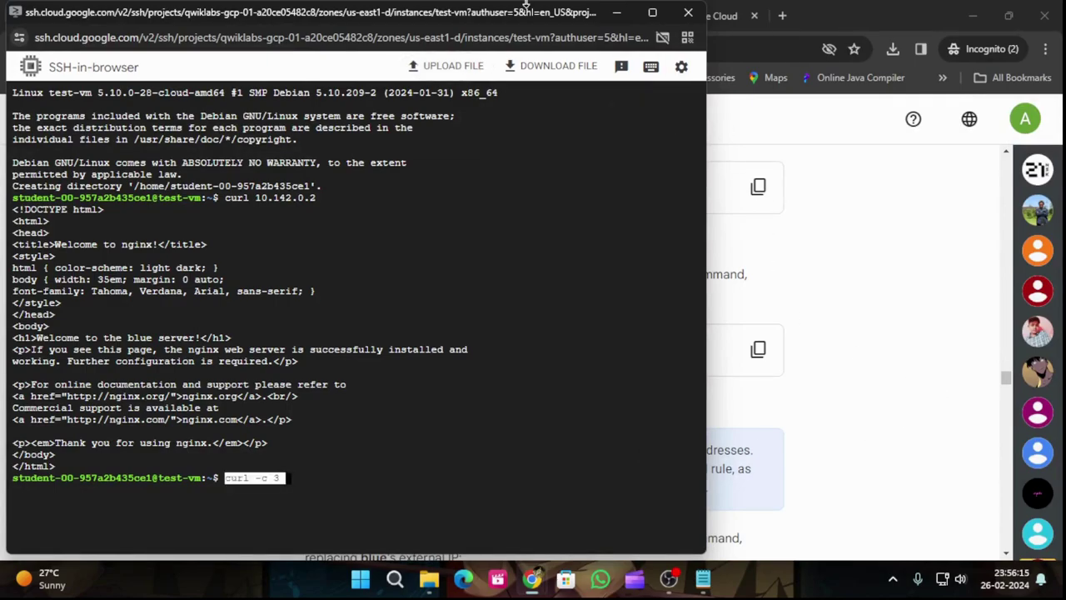
- Append green's internal IP from the VM instances list to the prompt and run curl -c 3 10.142.0.3 on test-vm
left_click(846, 191)
left_click(550, 12)
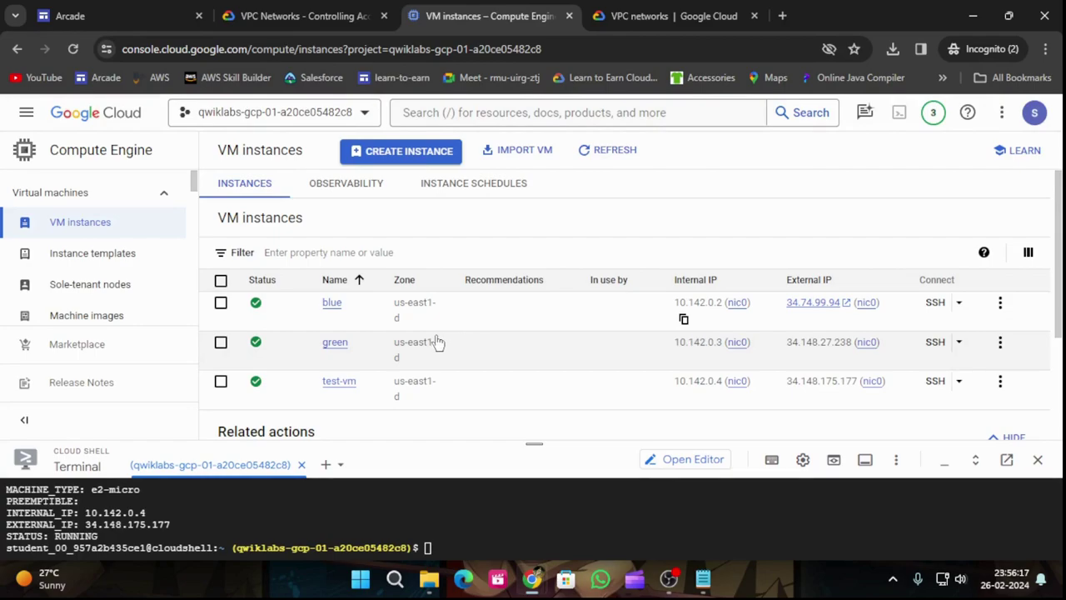
left_click(684, 357)
mouse_move(531, 579)
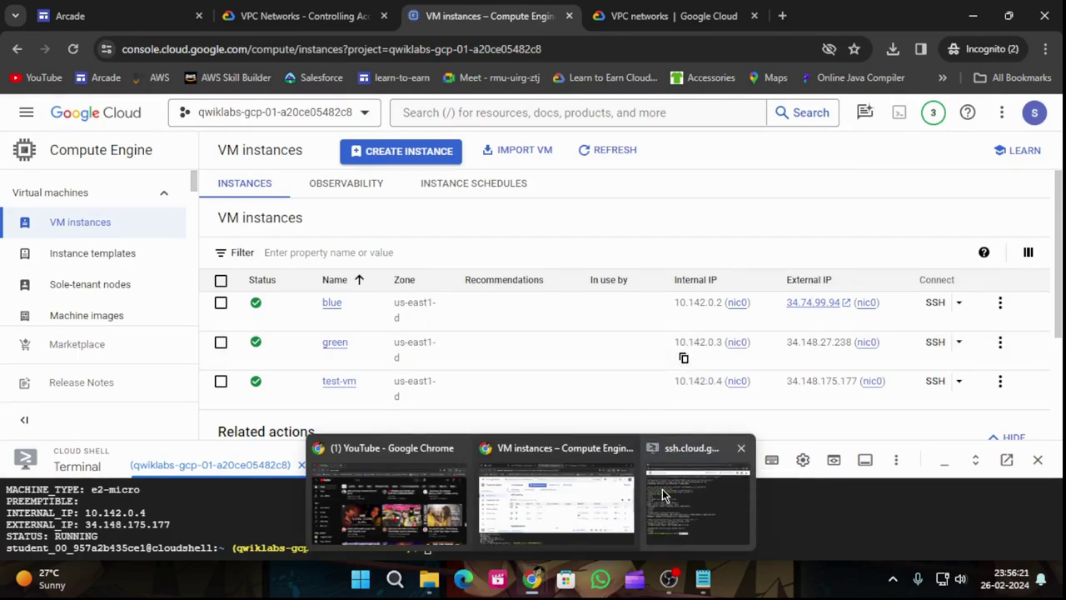
left_click(667, 488)
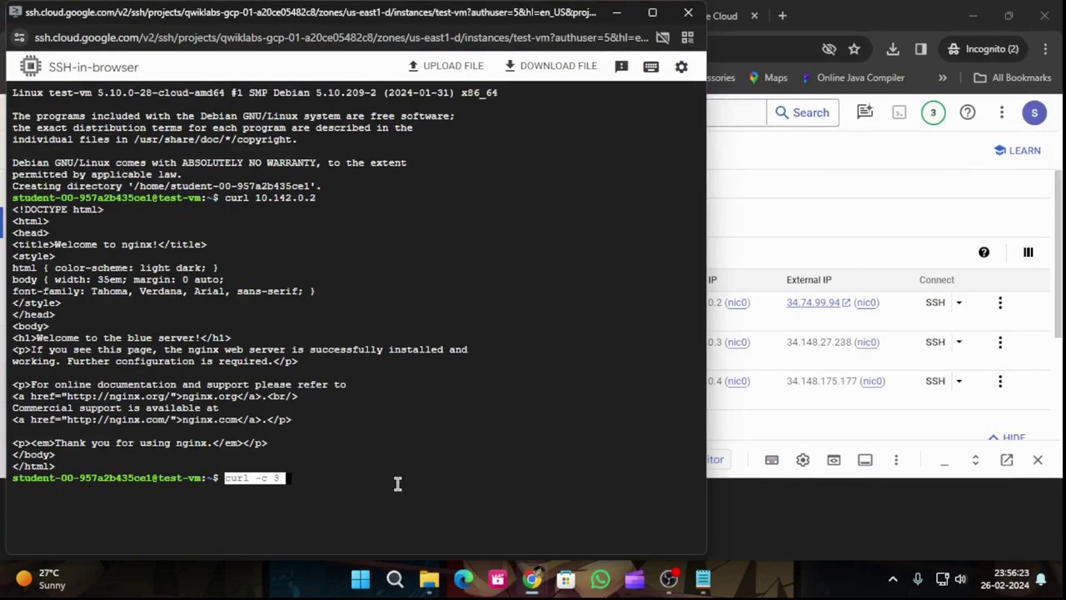
key("ctrl+v")
key("Return")
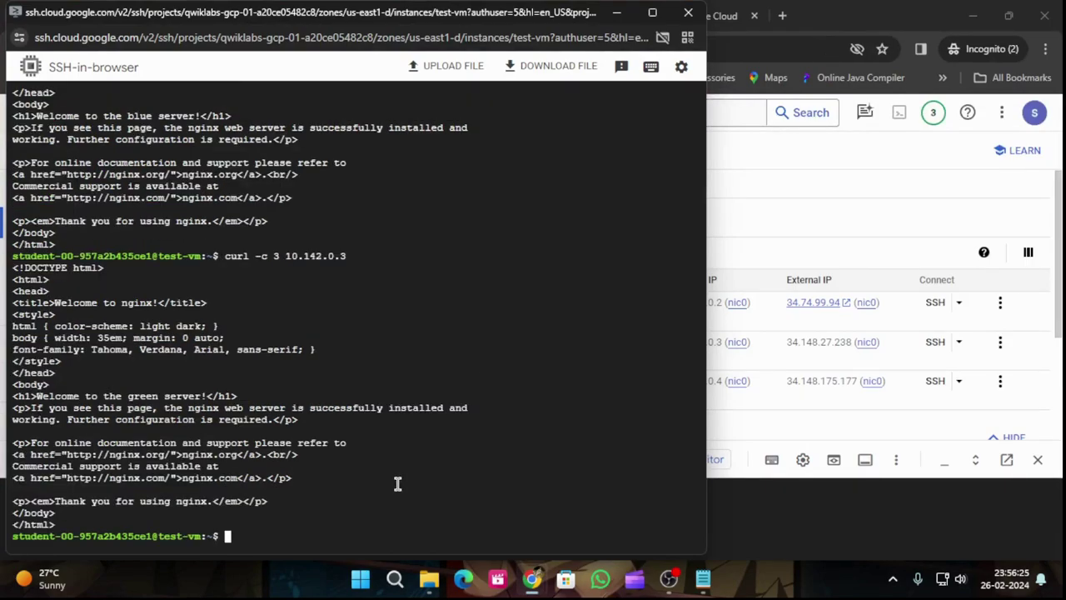
- Copy the word curl from the lab's command for blue's external IP into the test-vm SSH prompt
left_click(616, 12)
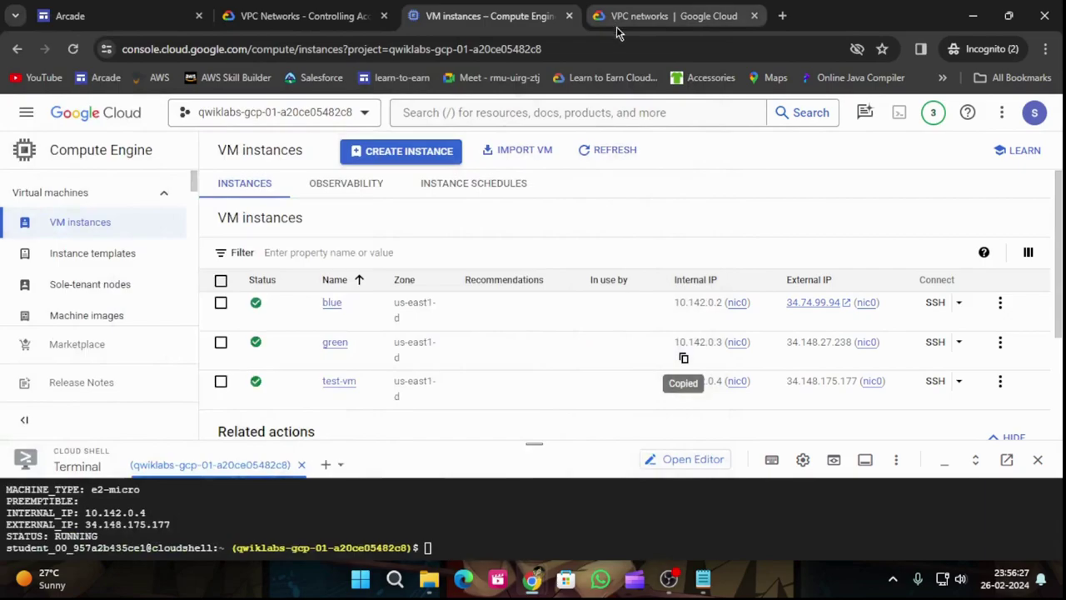
left_click(344, 6)
scroll(714, 399, "down", 4)
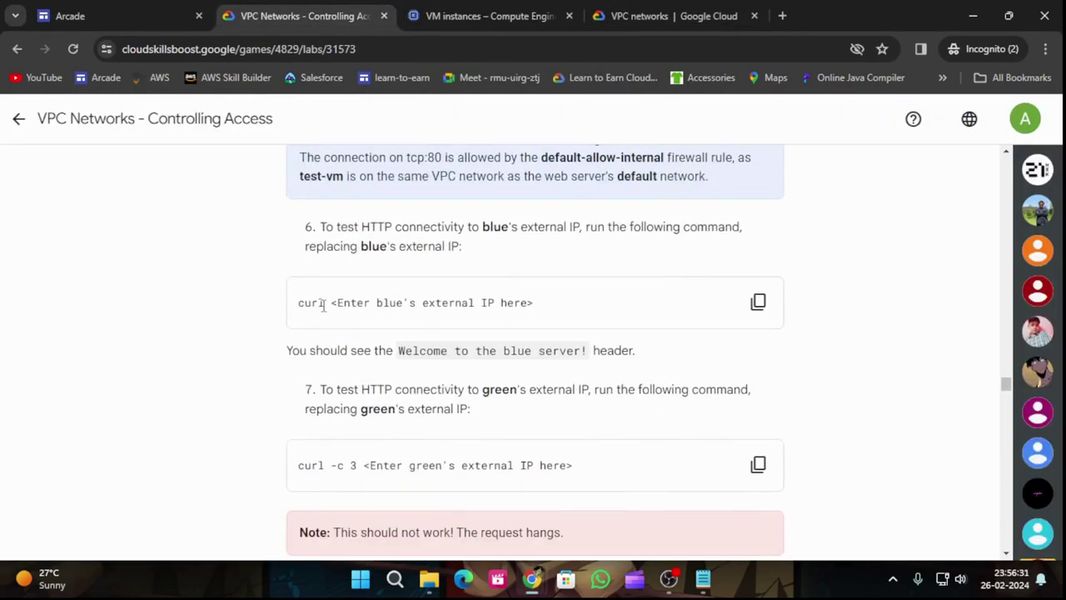
left_click_drag(331, 304, 294, 305)
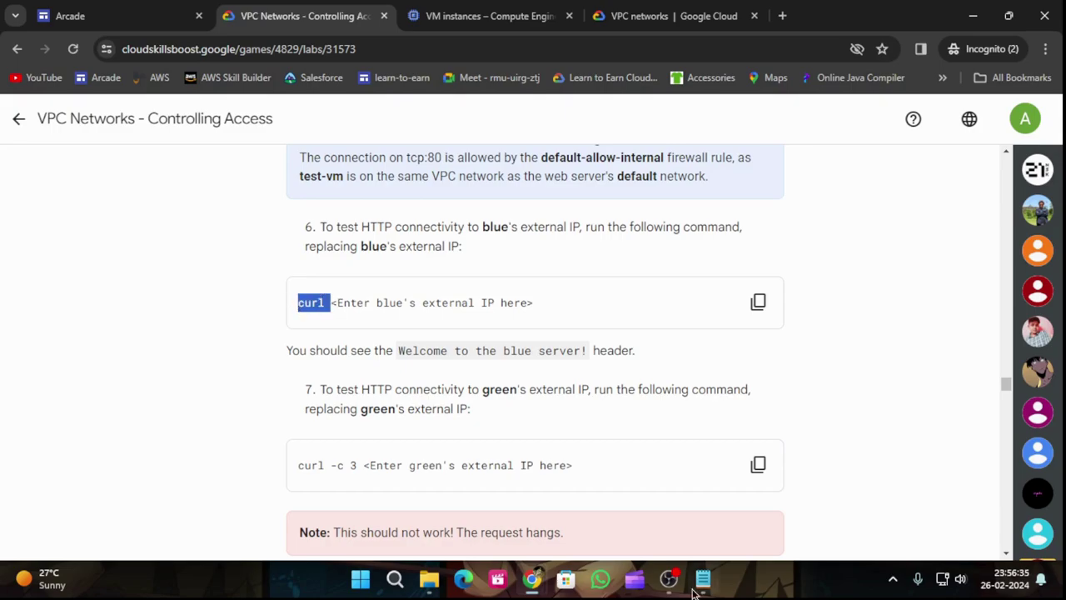
mouse_move(548, 581)
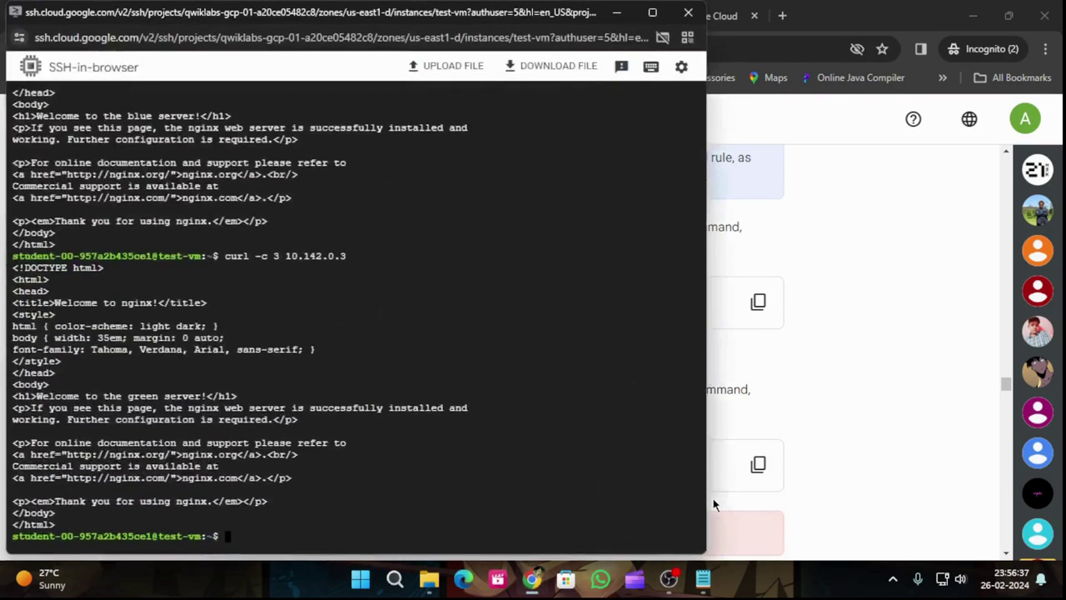
key("ctrl+v")
- Append blue's external IP from the VM instances list to the prompt and run curl 34.74.99.94 on test-vm
left_click(819, 475)
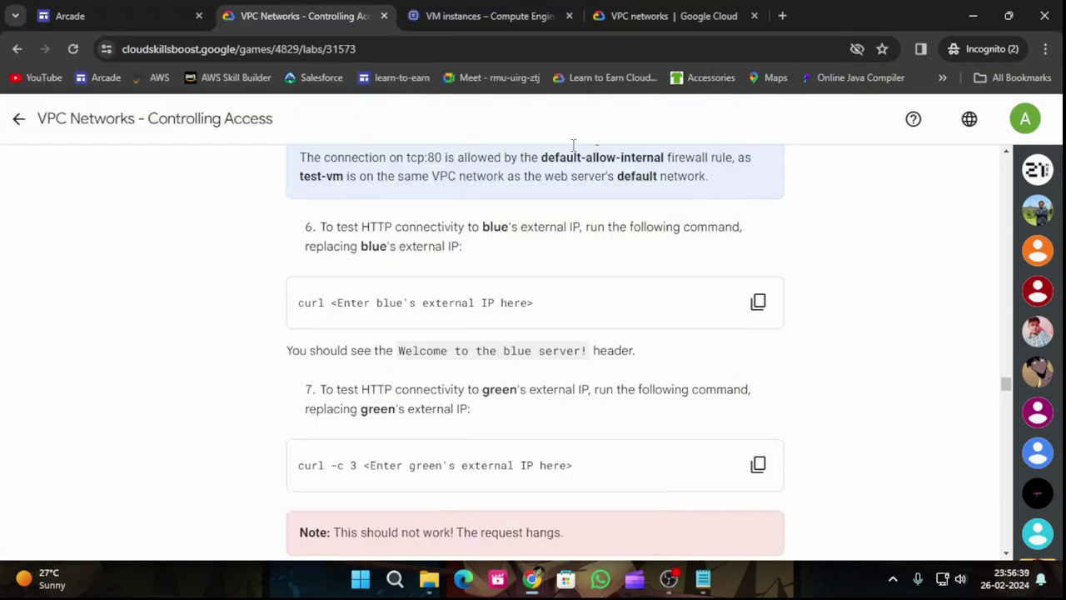
left_click(491, 15)
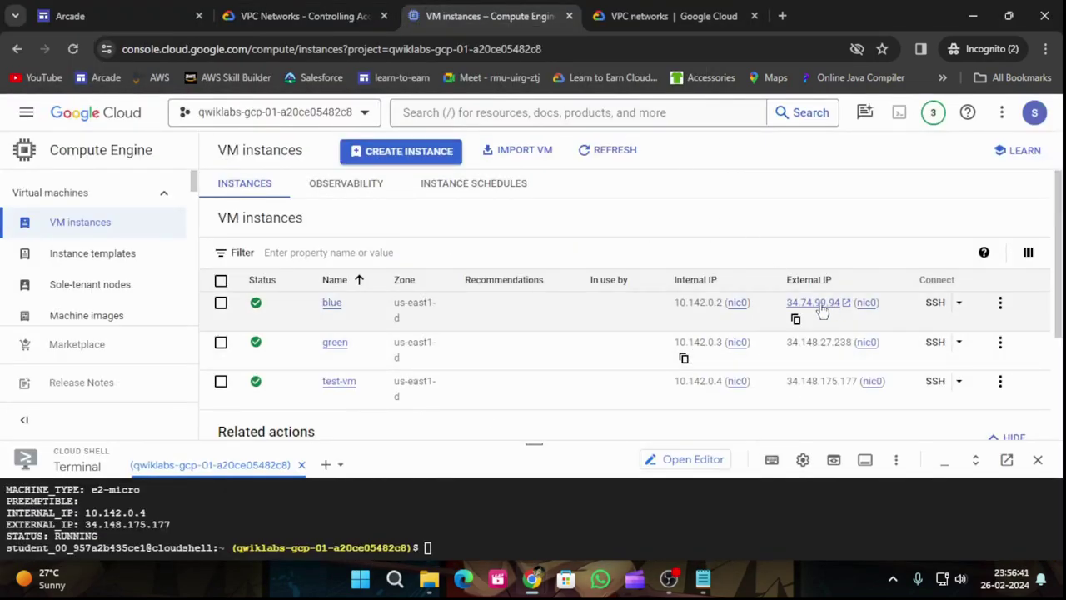
left_click(796, 318)
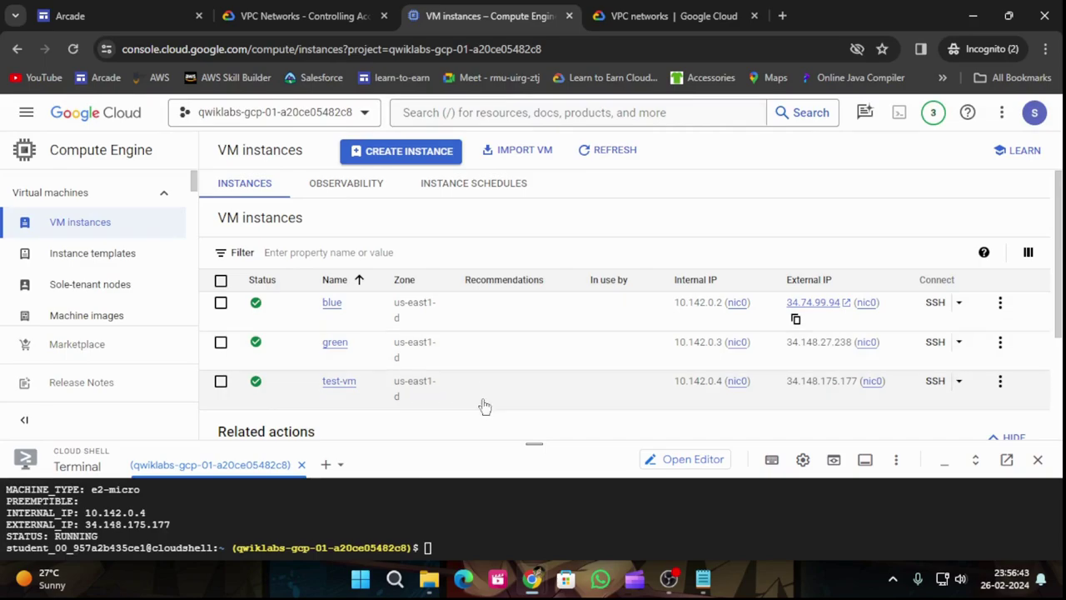
mouse_move(530, 581)
left_click(675, 511)
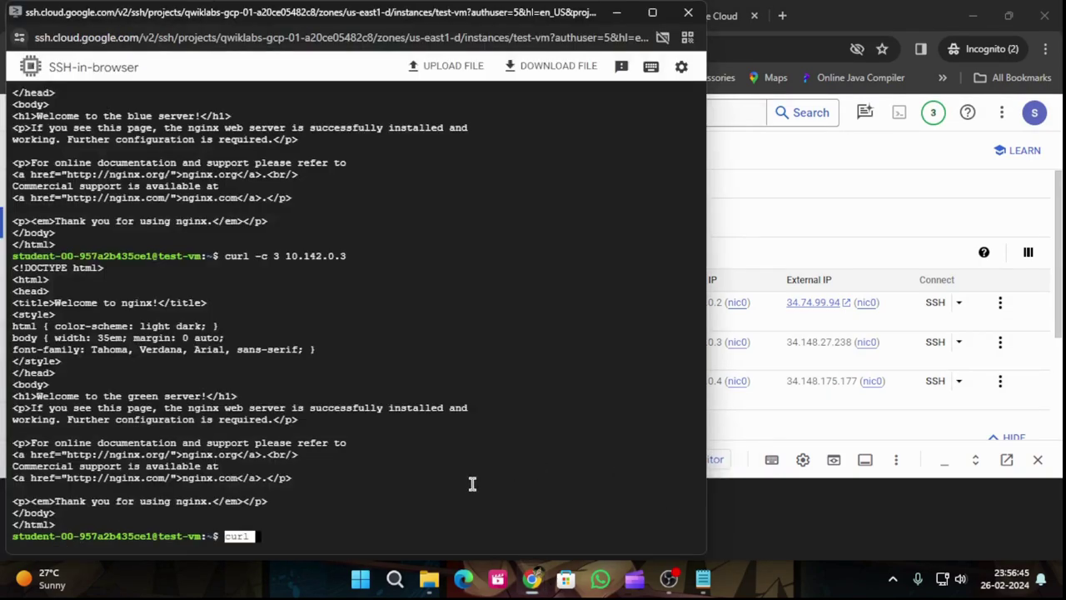
type("v")
key("ctrl+v")
key("Return")
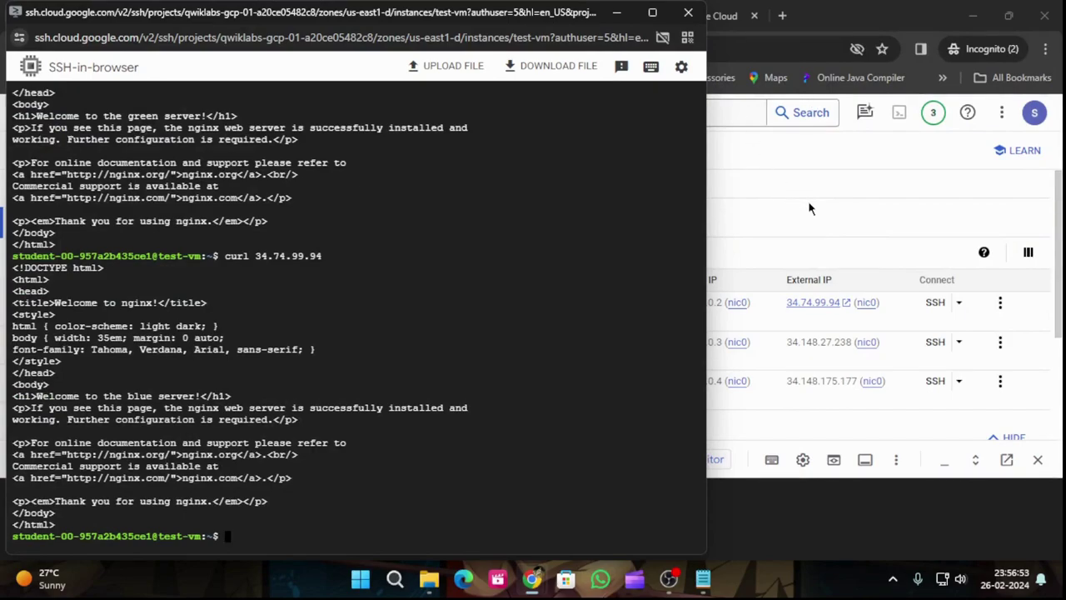
- Recall the earlier curl -c 3 command at the test-vm prompt and erase its IP address
key("Up")
key("Up")
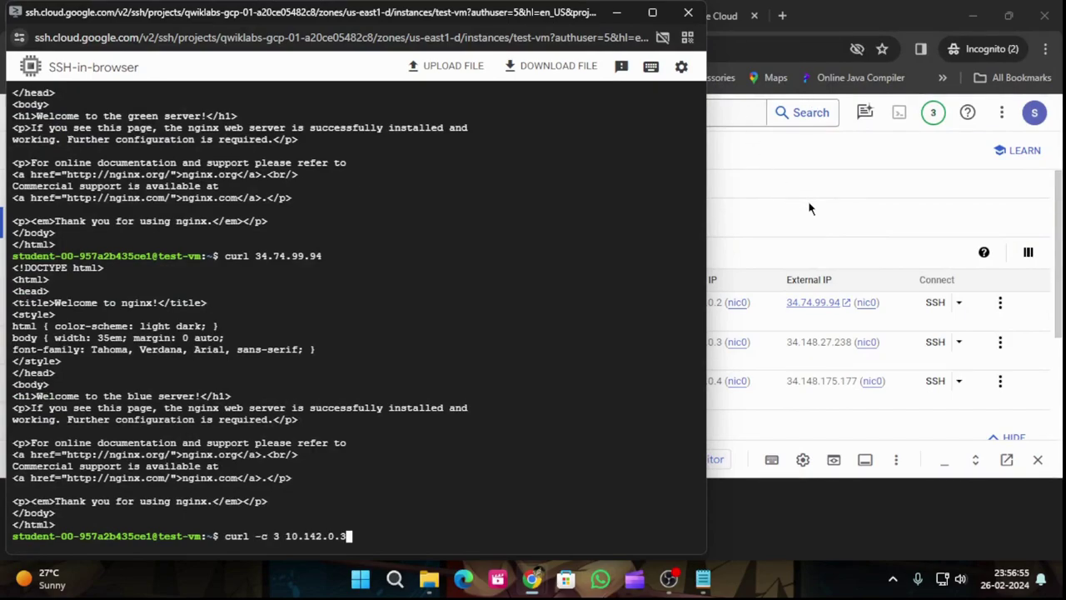
key("BackSpace")
key("BackSpace")
key("BackSpace")
key("BackSpace")
key("BackSpace")
key("BackSpace")
key("BackSpace")
key("BackSpace")
- Append green's external IP from the VM instances list to the recalled command and run curl -c 3 34.148.27.238 on test-vm
left_click(616, 13)
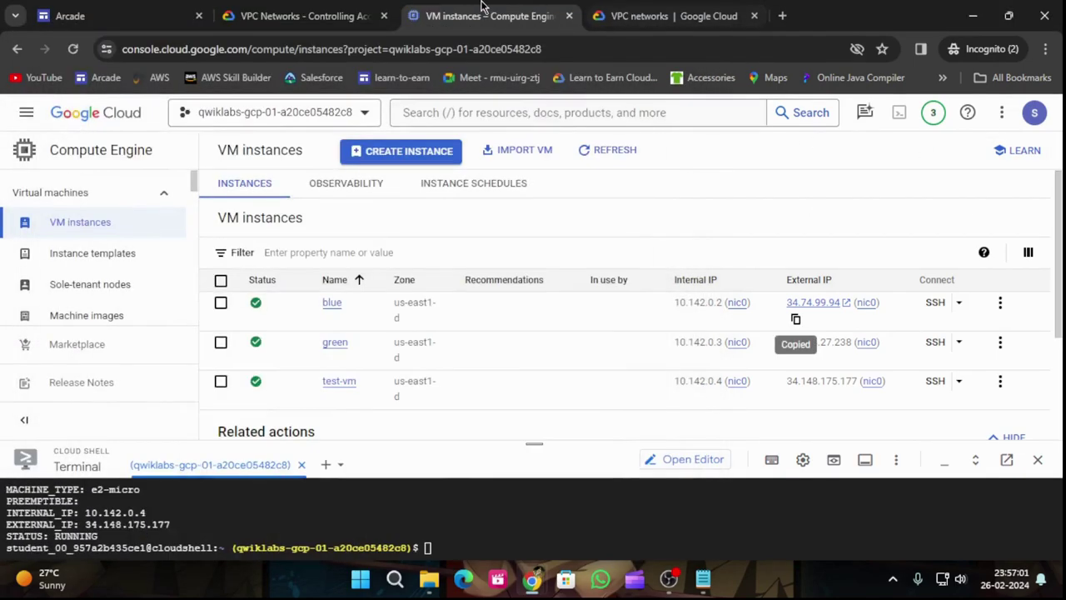
left_click(333, 12)
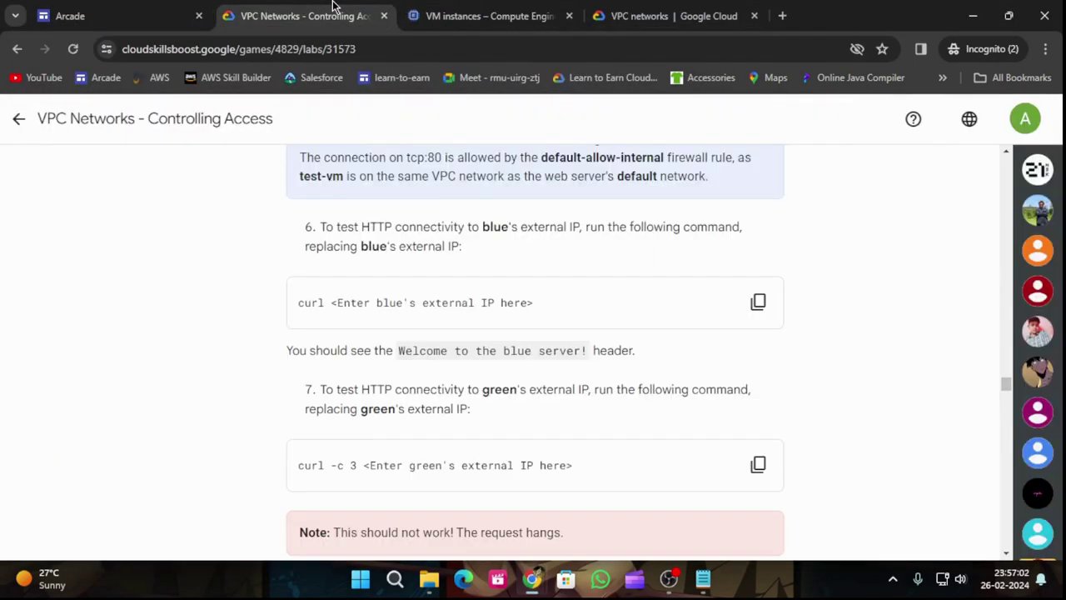
left_click(487, 24)
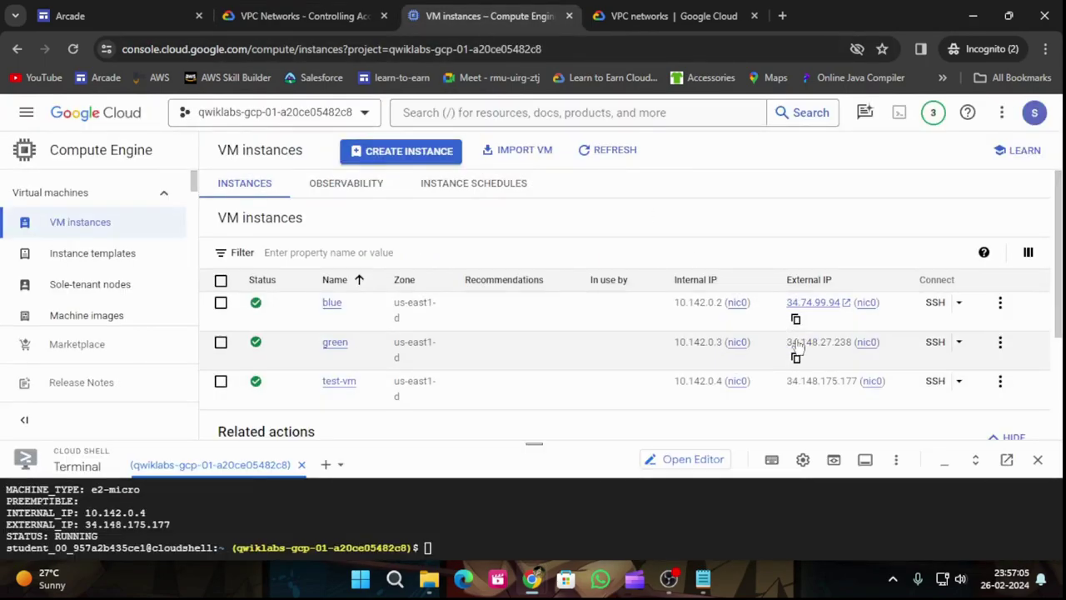
left_click(795, 357)
mouse_move(531, 581)
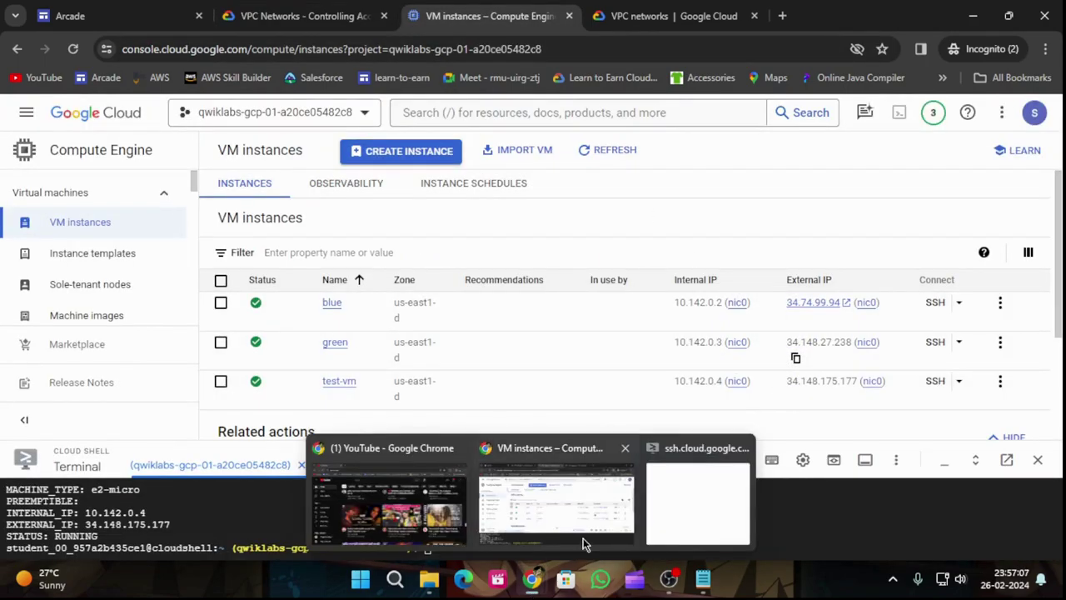
left_click(695, 492)
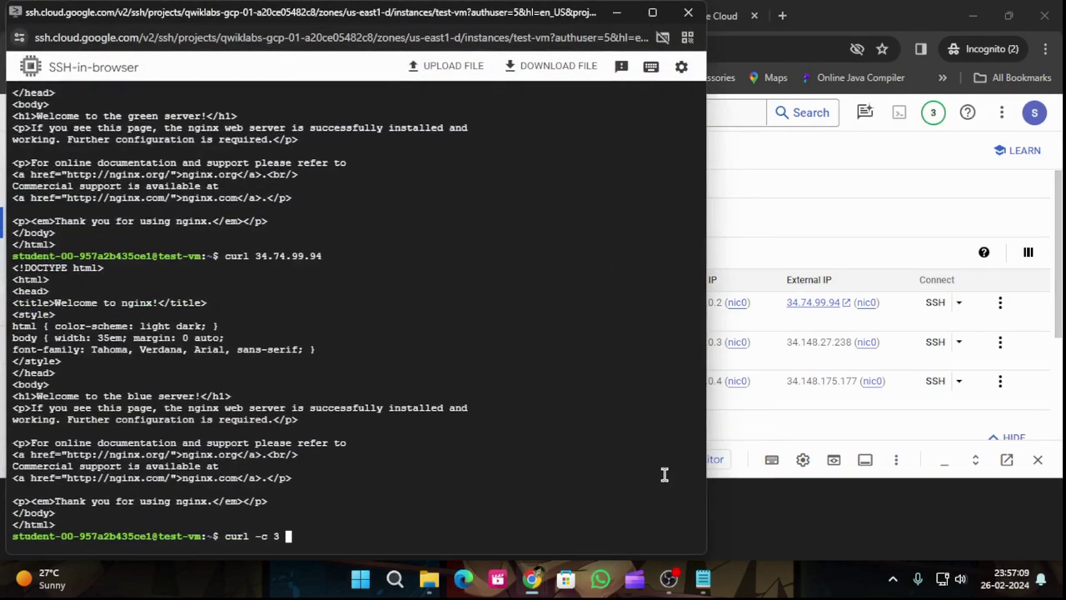
key("ctrl+v")
key("Return")
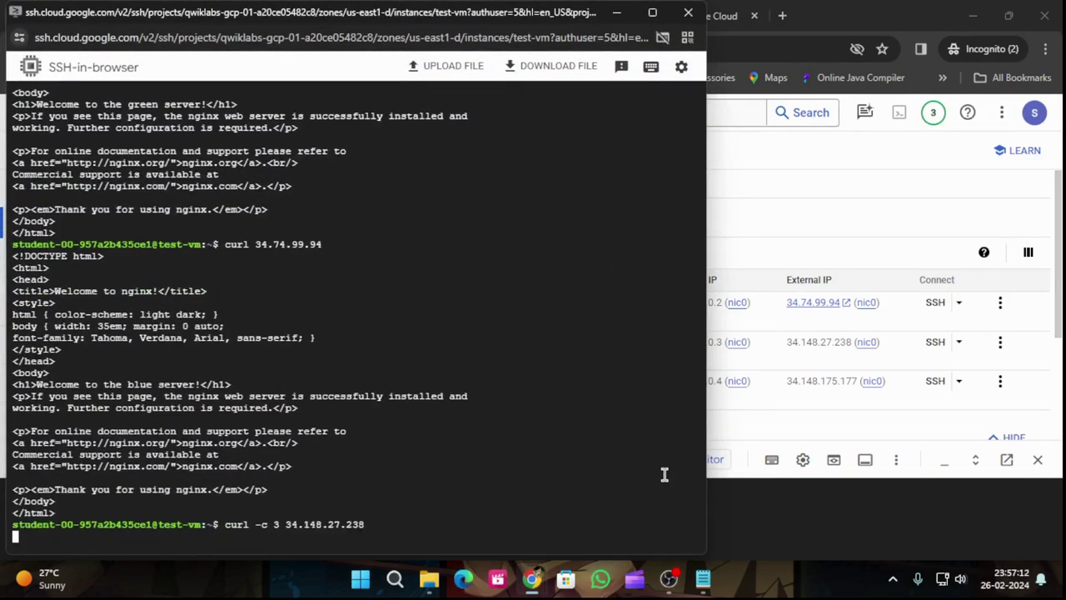
- Return to the lab page and read through Task 3 to the Create a service account instructions
left_click(603, 18)
left_click(304, 16)
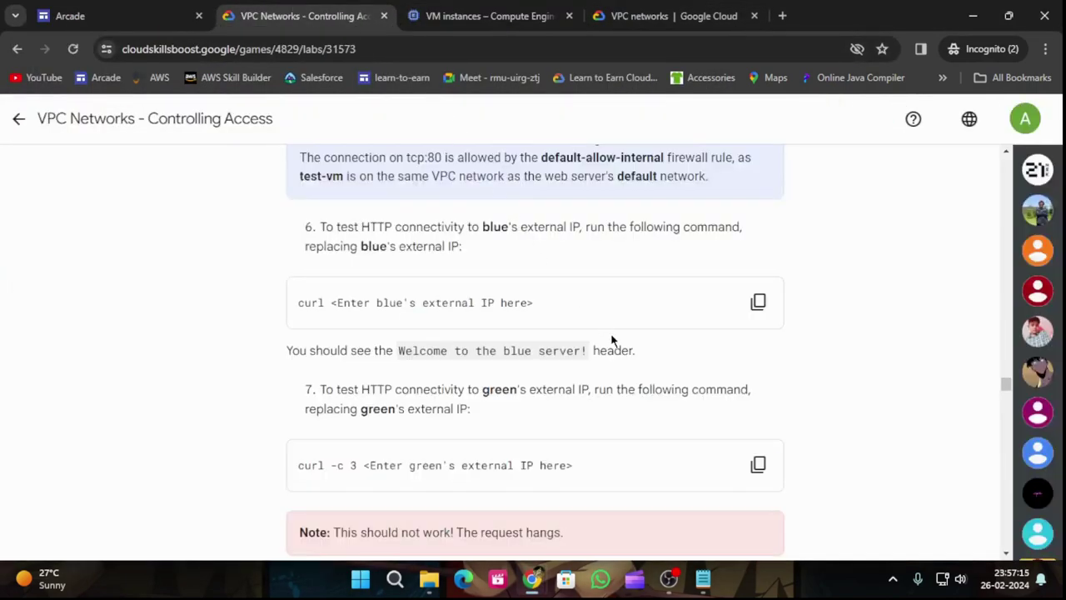
scroll(628, 401, "down", 2)
scroll(628, 401, "down", 2)
scroll(631, 432, "down", 2)
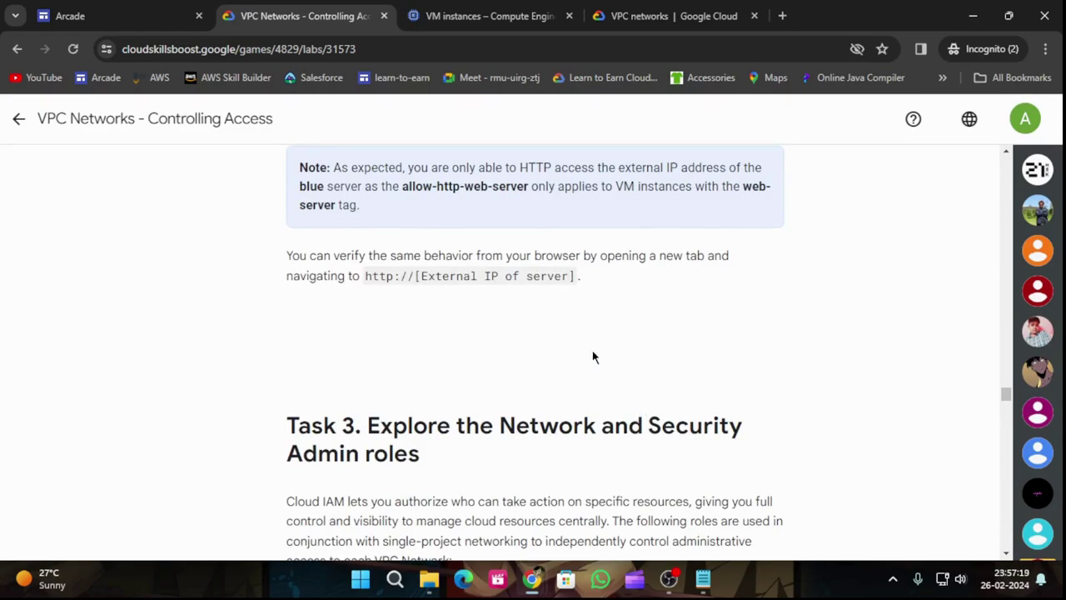
scroll(593, 356, "down", 14)
scroll(593, 390, "down", 12)
scroll(594, 400, "up", 7)
scroll(594, 416, "down", 13)
scroll(592, 430, "up", 10)
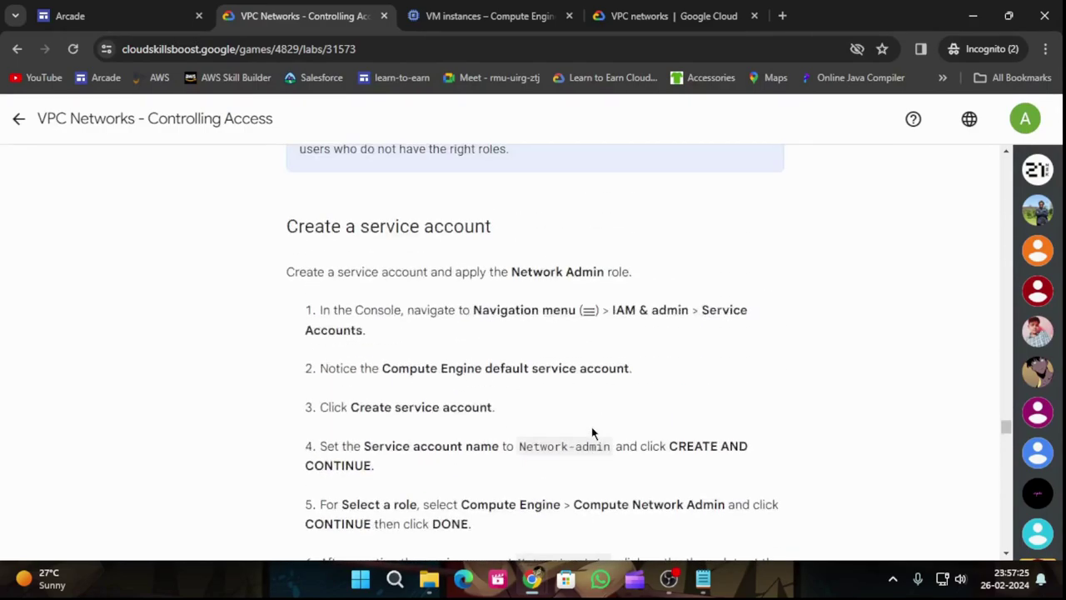
- Copy the firewall listing command from the lab's Verify current permissions section and run gcloud compute firewall-rules list in an enlarged Cloud Shell
scroll(595, 424, "up", 8)
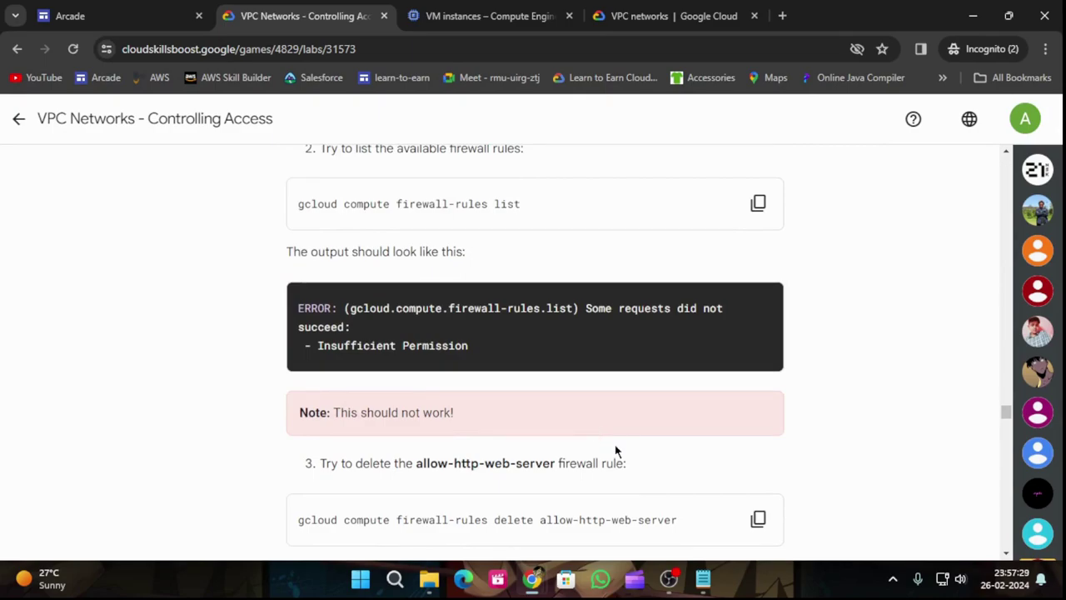
scroll(617, 450, "down", 1)
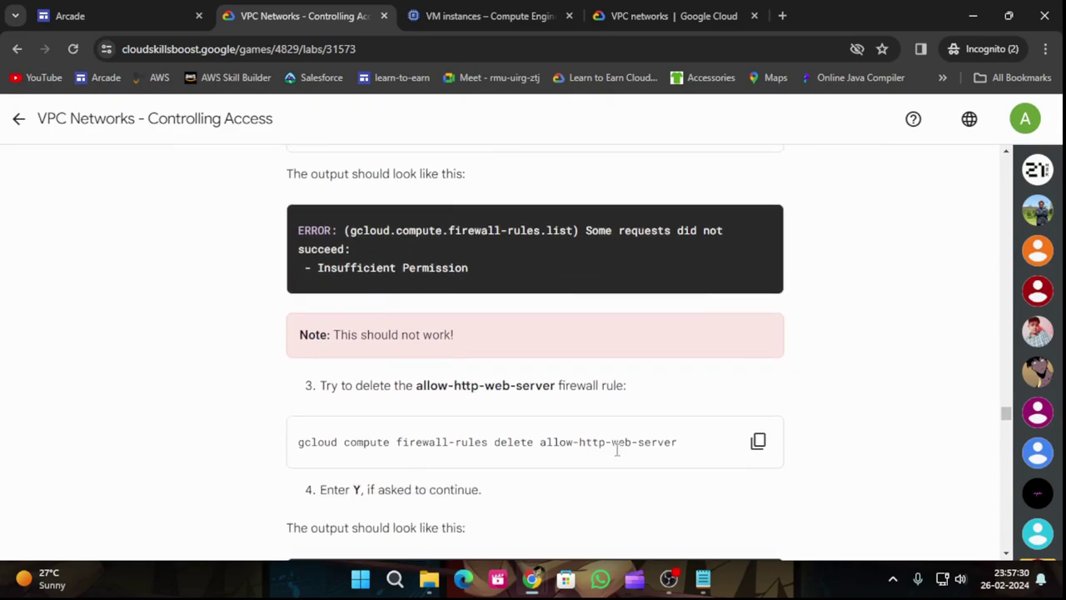
left_click(758, 441)
scroll(474, 431, "up", 3)
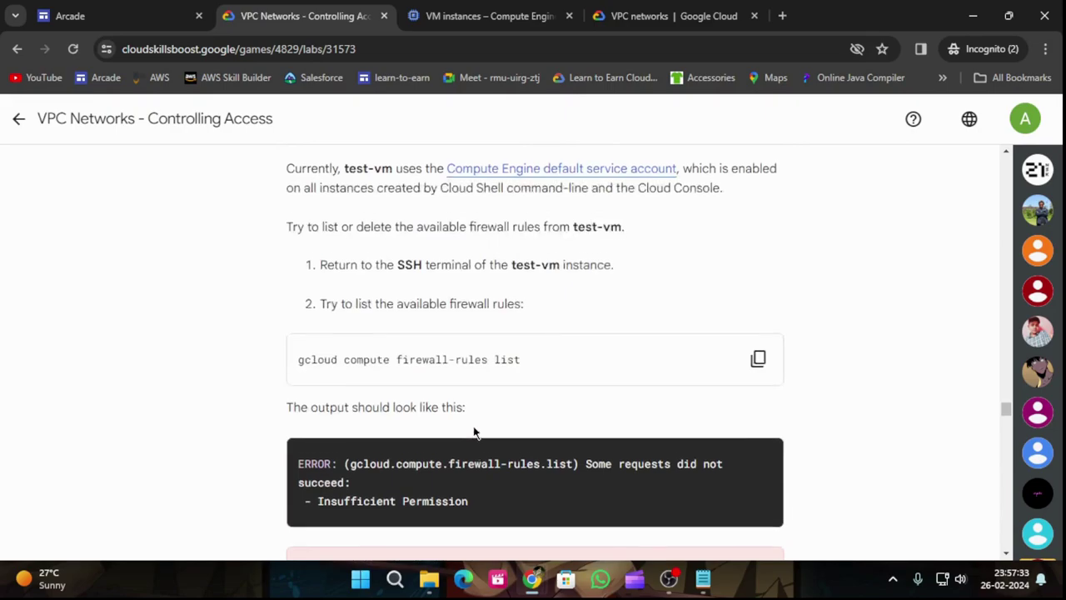
scroll(474, 431, "up", 1)
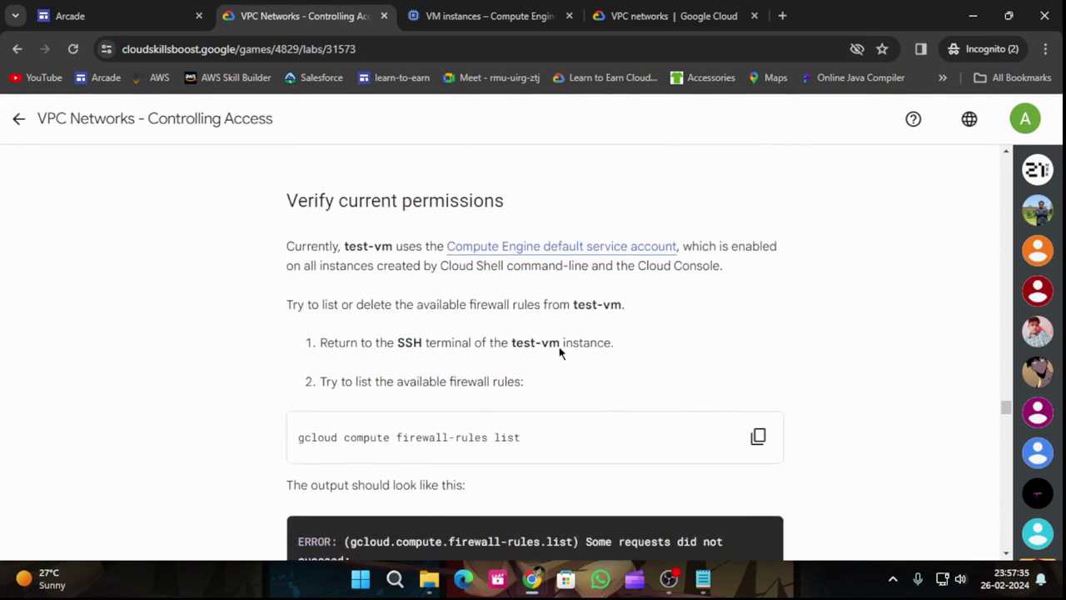
scroll(664, 360, "up", 1)
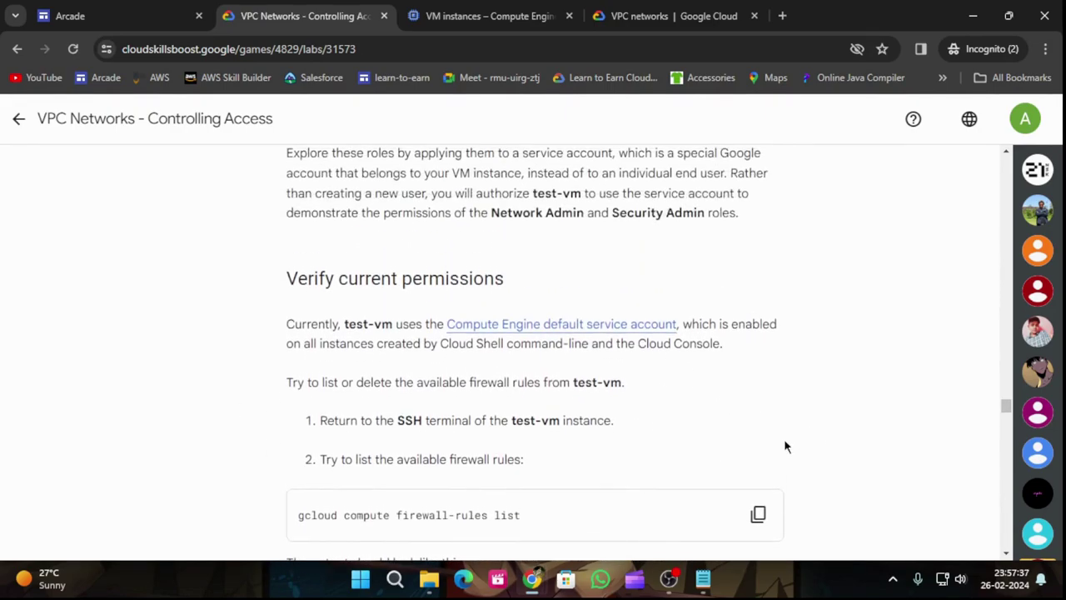
scroll(558, 459, "down", 1)
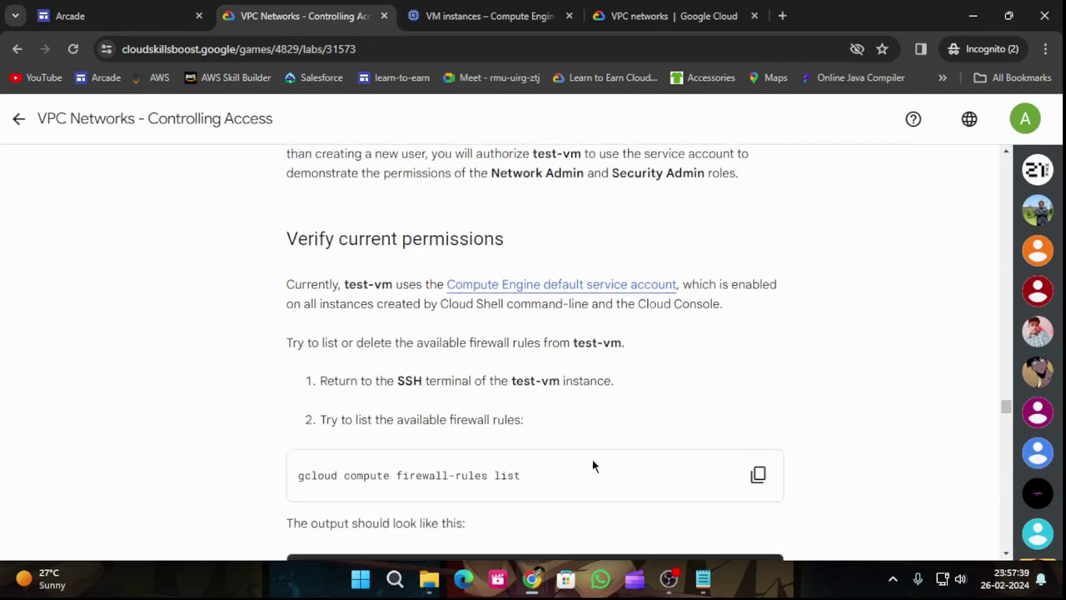
left_click(757, 436)
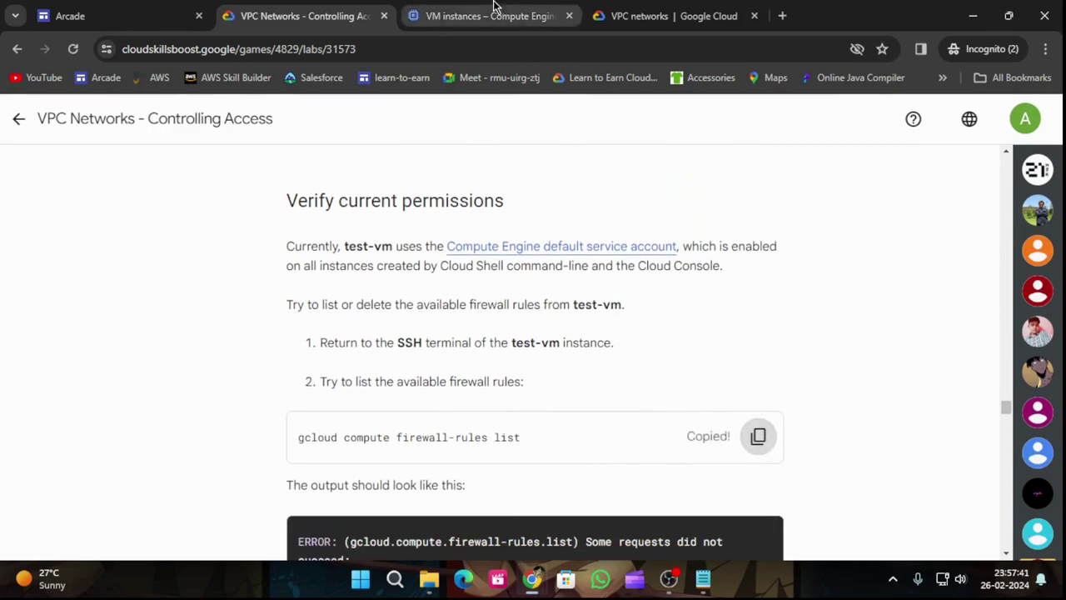
left_click(492, 15)
key("ctrl+v")
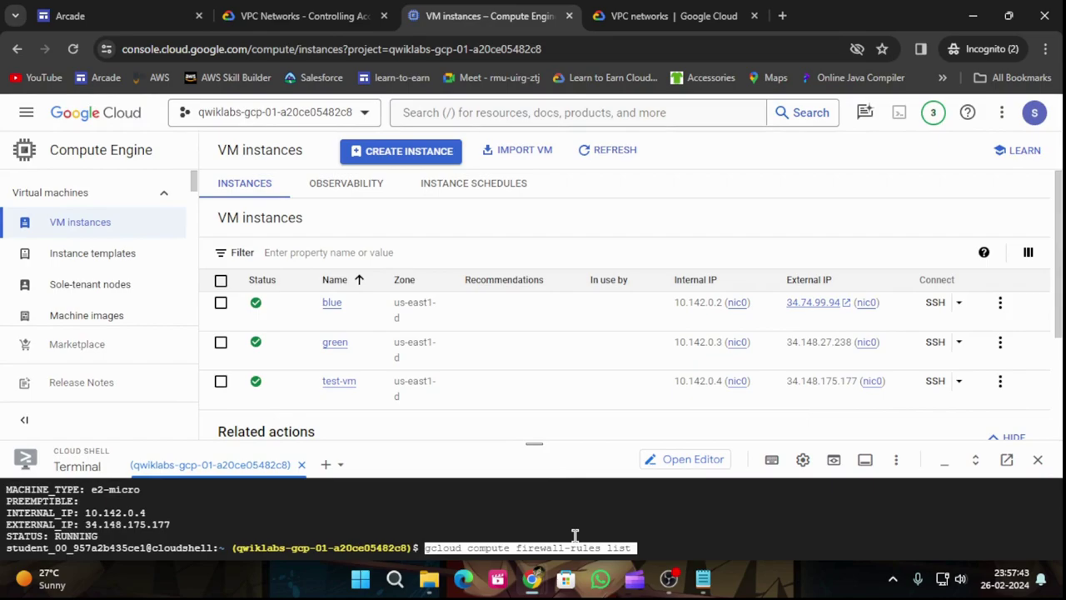
key("Return")
left_click_drag(533, 442, 523, 200)
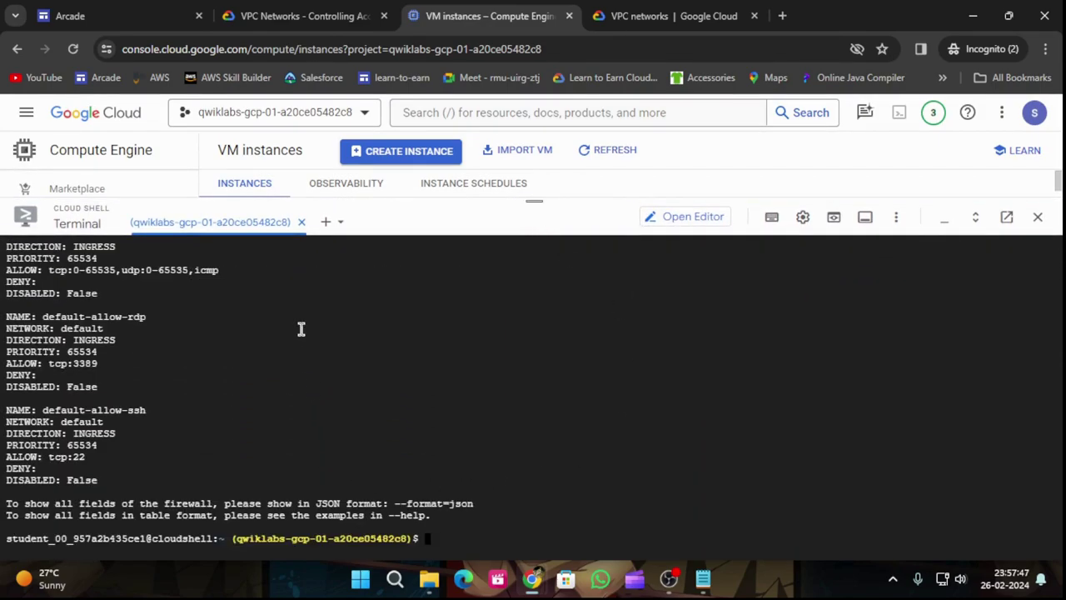
- Copy the lab's delete command, run gcloud compute firewall-rules delete allow-http-web-server in Cloud Shell and confirm the deletion with Y
left_click(302, 6)
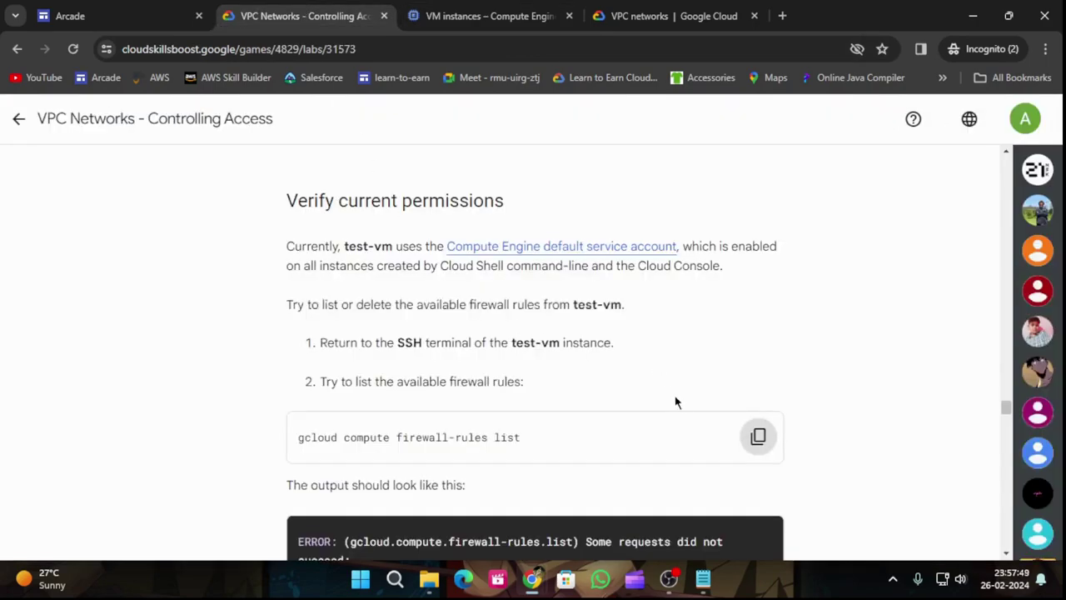
scroll(672, 398, "down", 4)
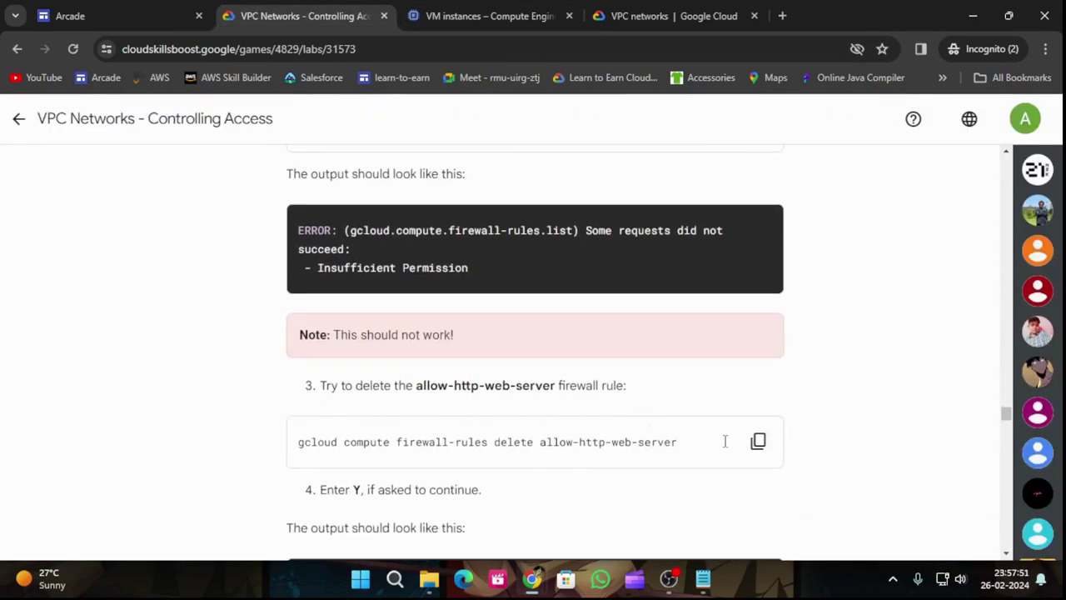
left_click(758, 441)
left_click(454, 17)
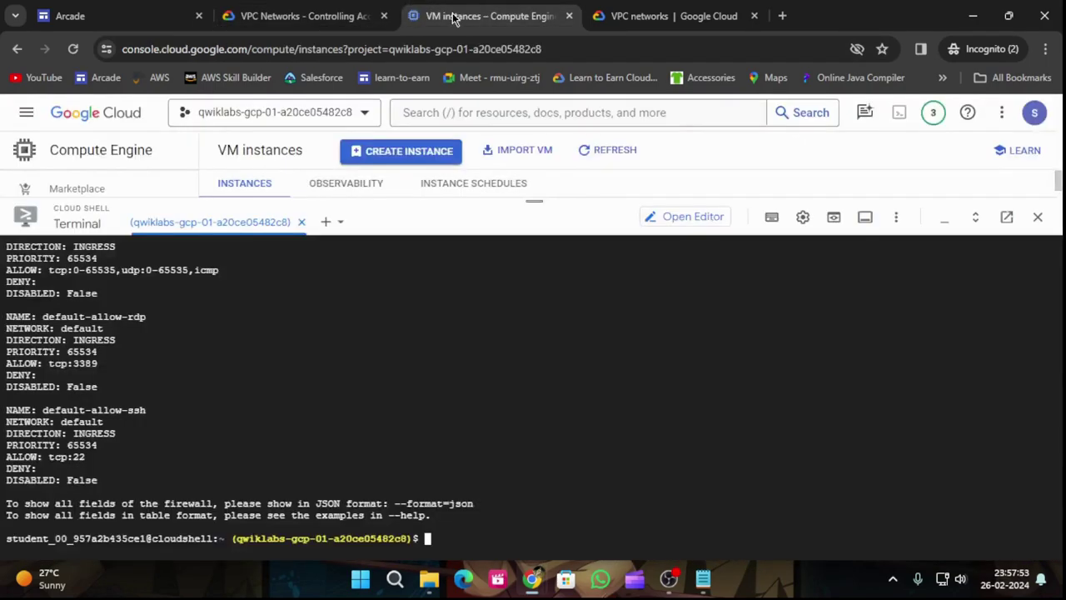
key("ctrl+v")
key("Return")
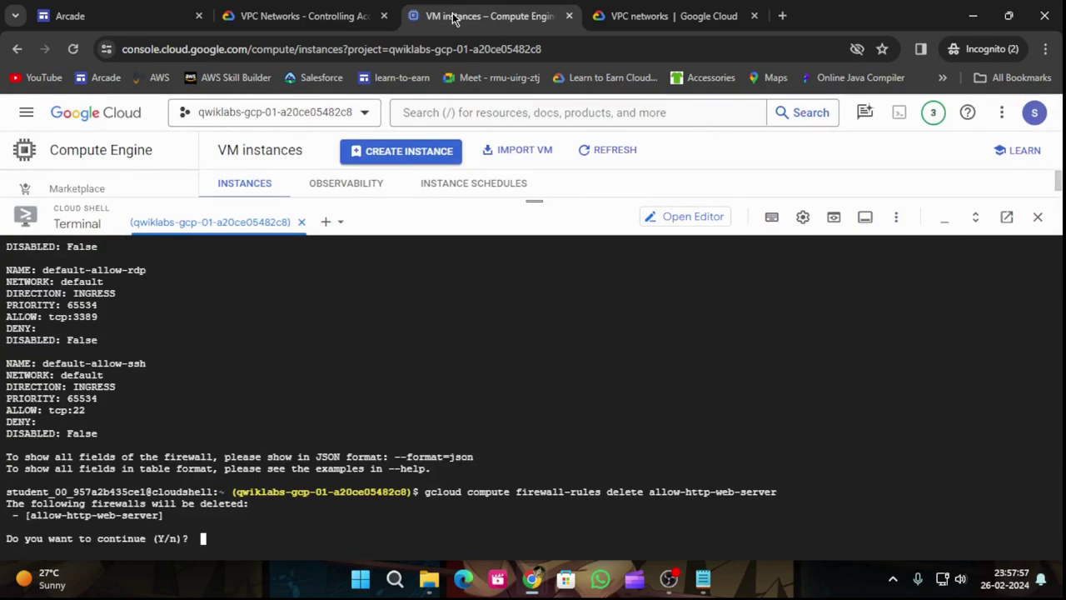
type("Y")
key("Return")
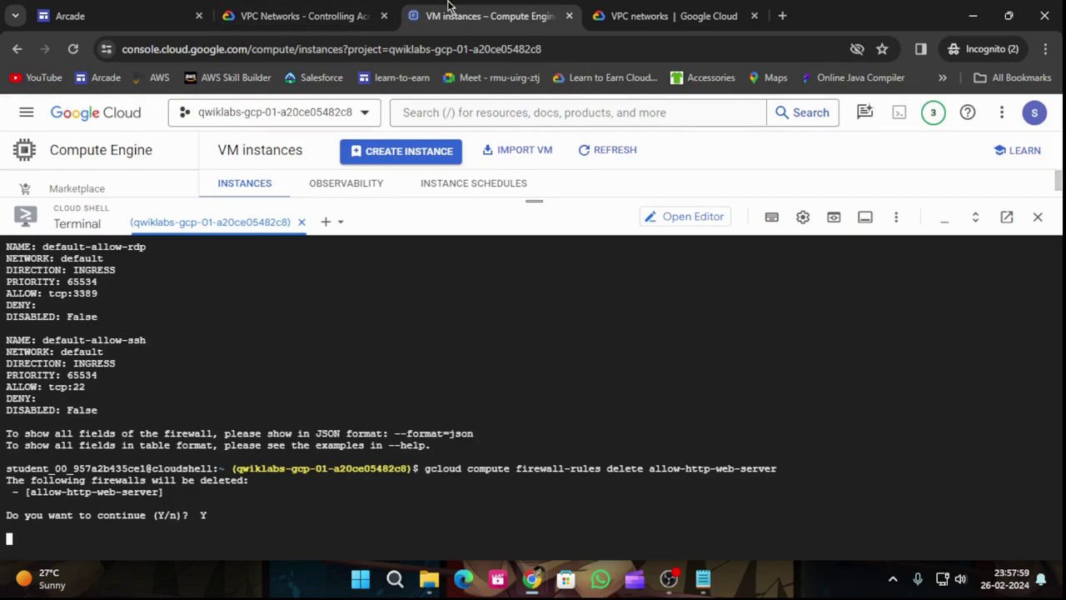
- Read the lab's Create a service account instructions and open the project's IAM page in the Google Cloud console
left_click(358, 11)
scroll(783, 429, "down", 5)
scroll(787, 430, "down", 3)
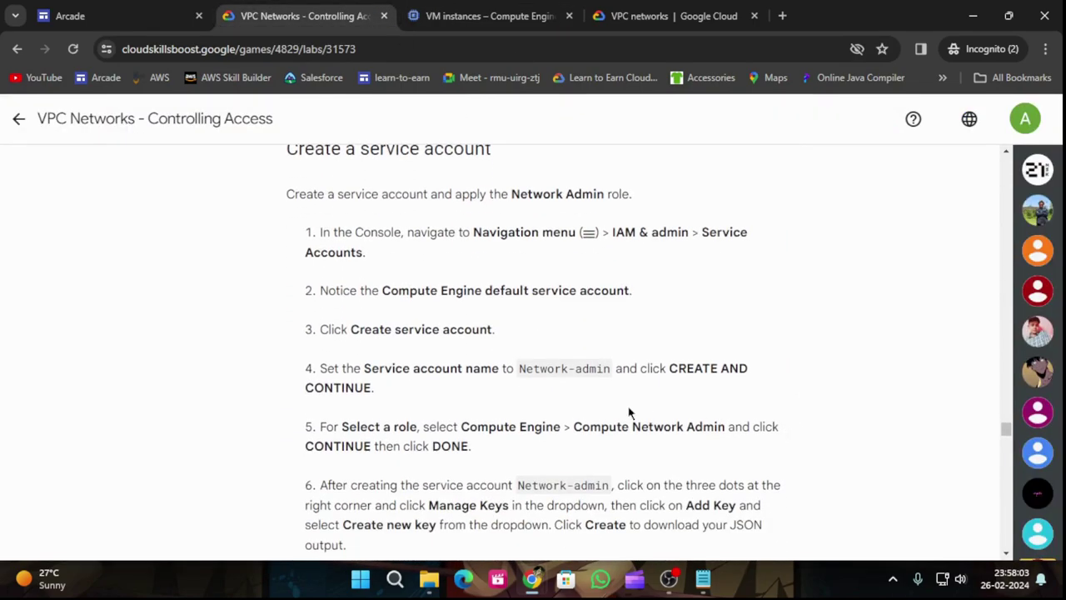
left_click(483, 16)
left_click(26, 112)
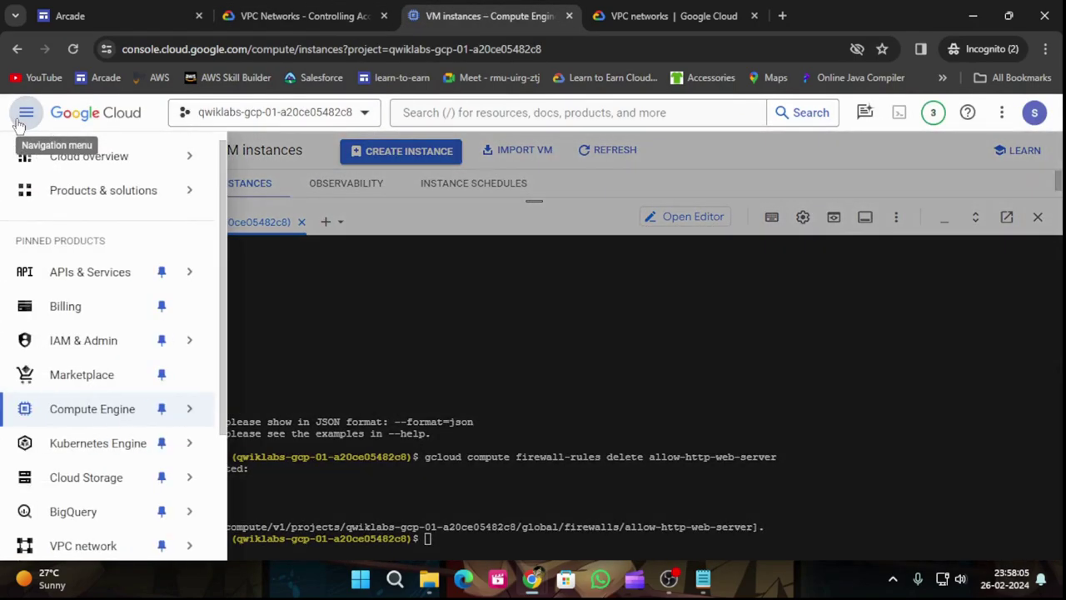
mouse_move(117, 339)
left_click(261, 123)
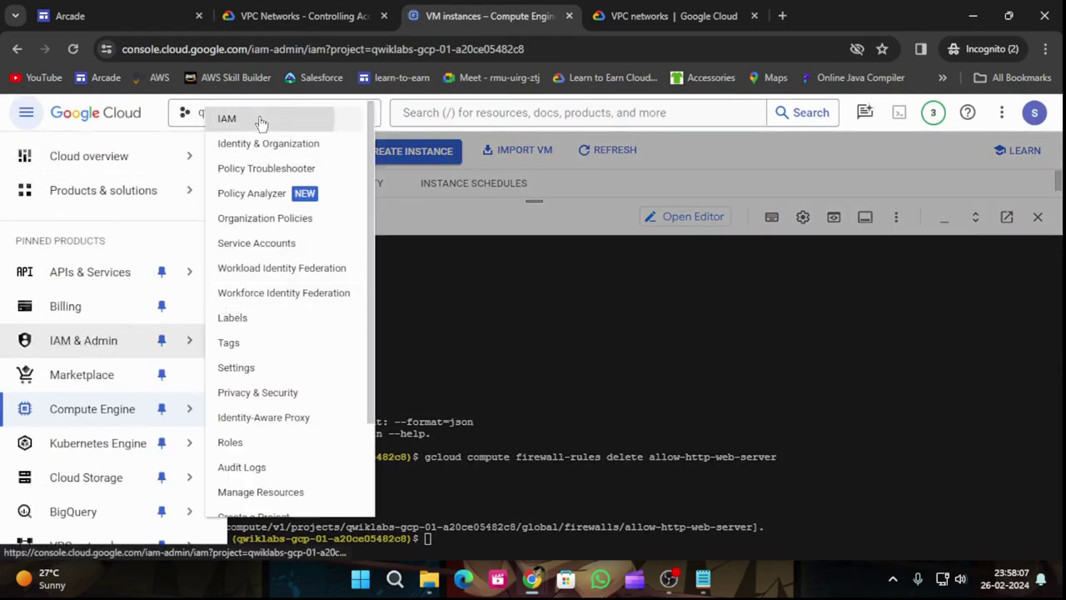
- Shrink the Cloud Shell terminal and open the project's Service Accounts page without the Learn tutorial
left_click(321, 12)
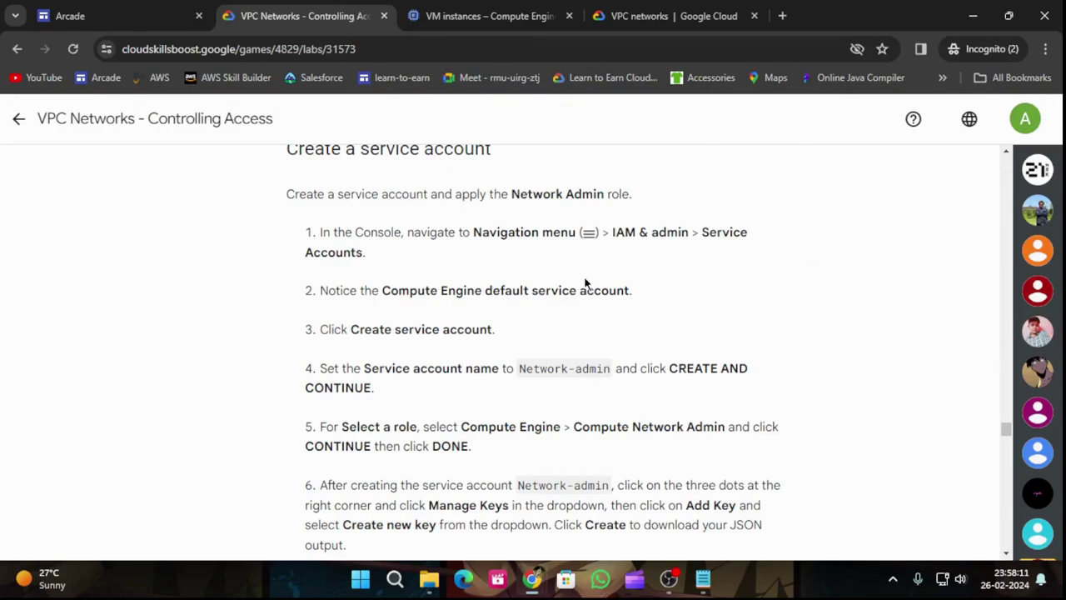
left_click(411, 15)
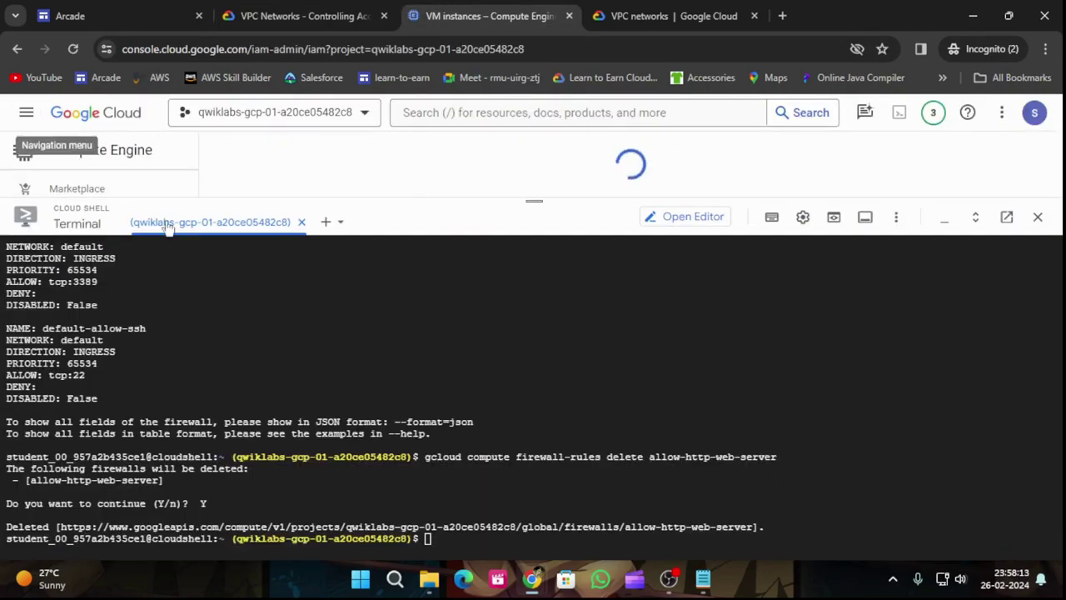
left_click_drag(526, 222, 637, 547)
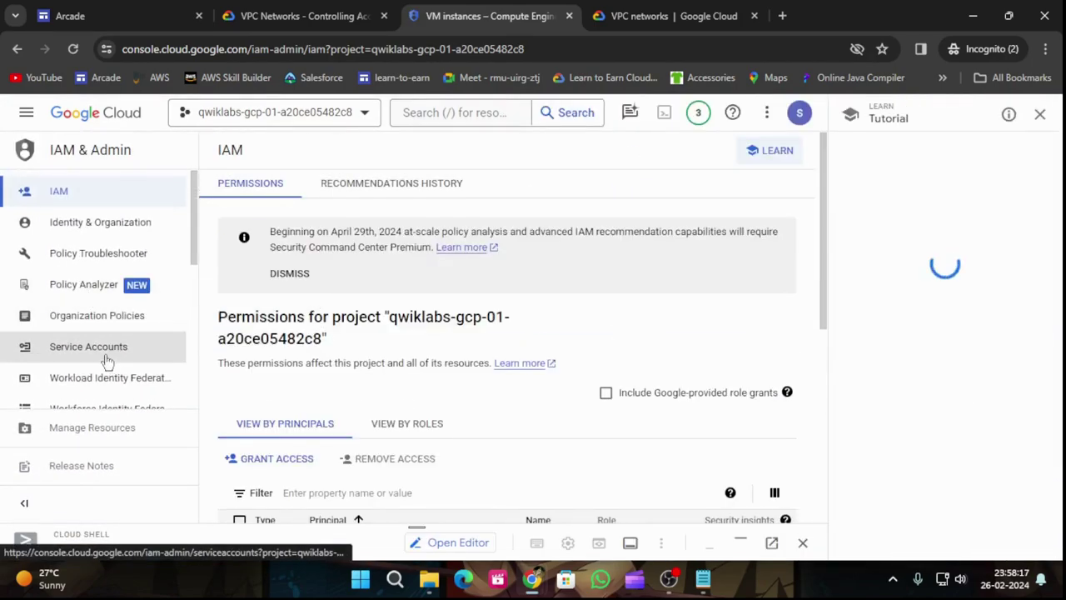
left_click(99, 350)
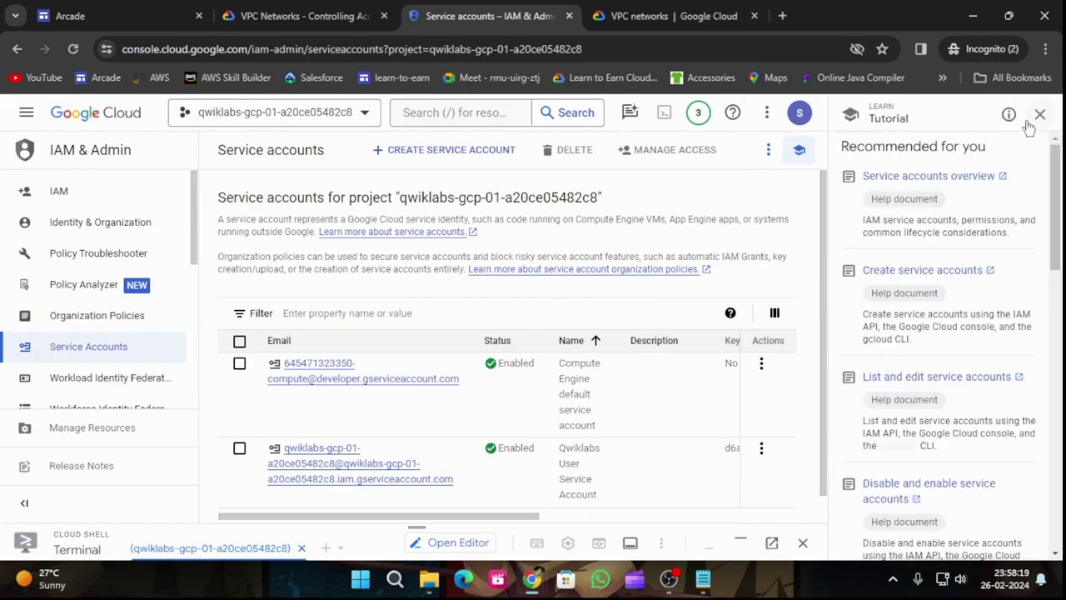
left_click(1040, 114)
- Create a service account named Network-admin and continue to granting it project access
left_click(337, 6)
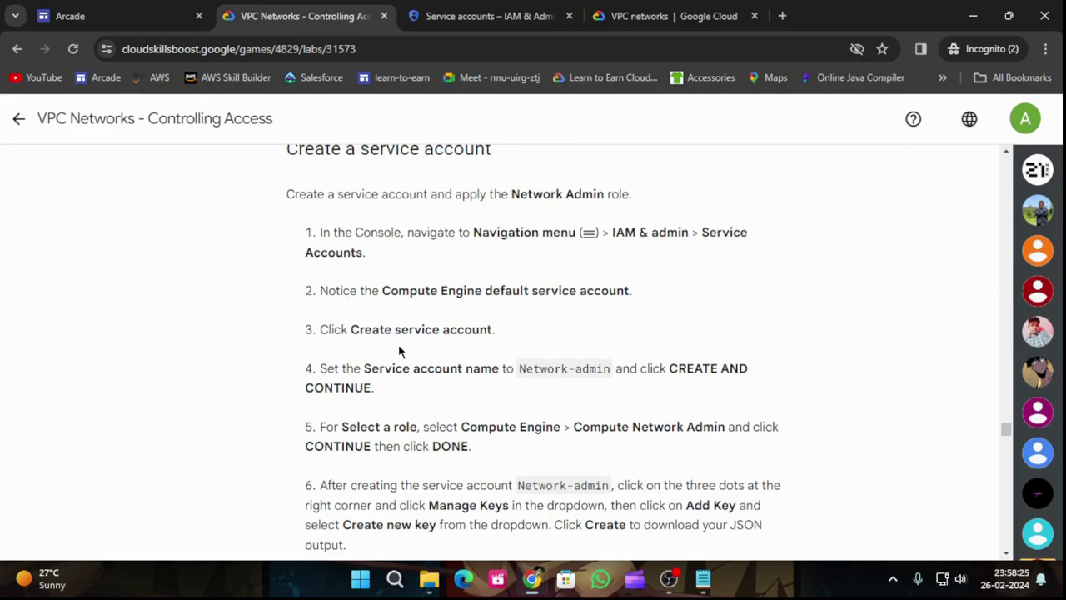
left_click(488, 16)
left_click(460, 152)
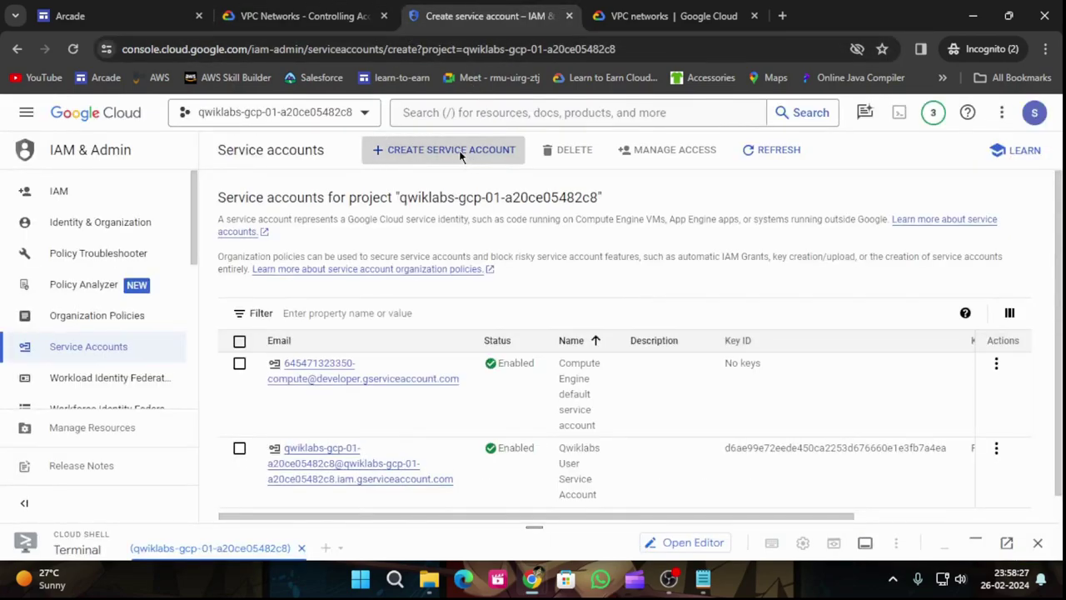
left_click(263, 13)
scroll(552, 362, "down", 1)
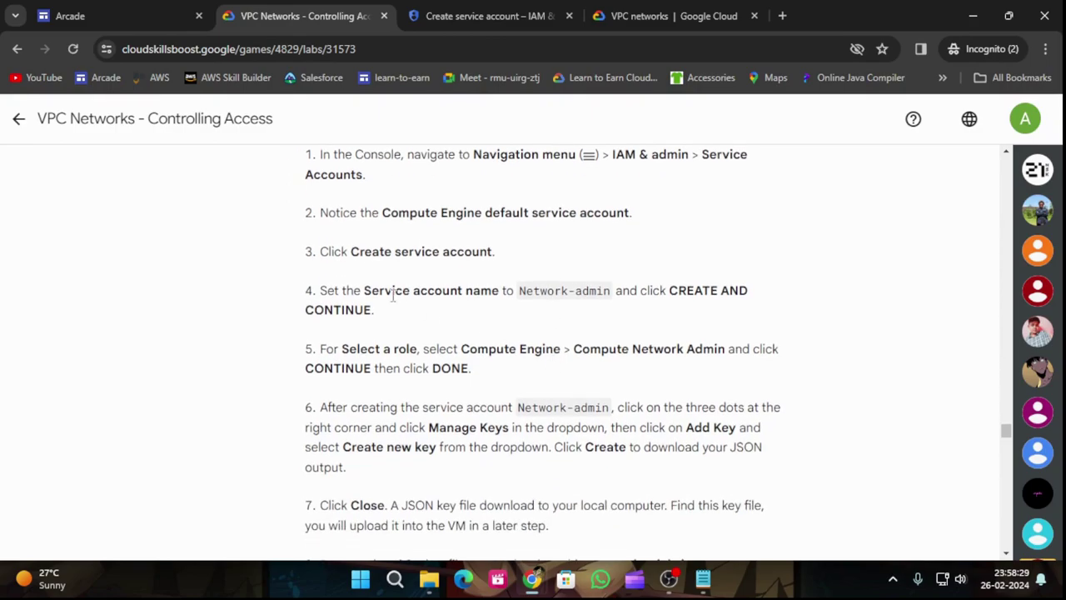
left_click_drag(521, 289, 607, 291)
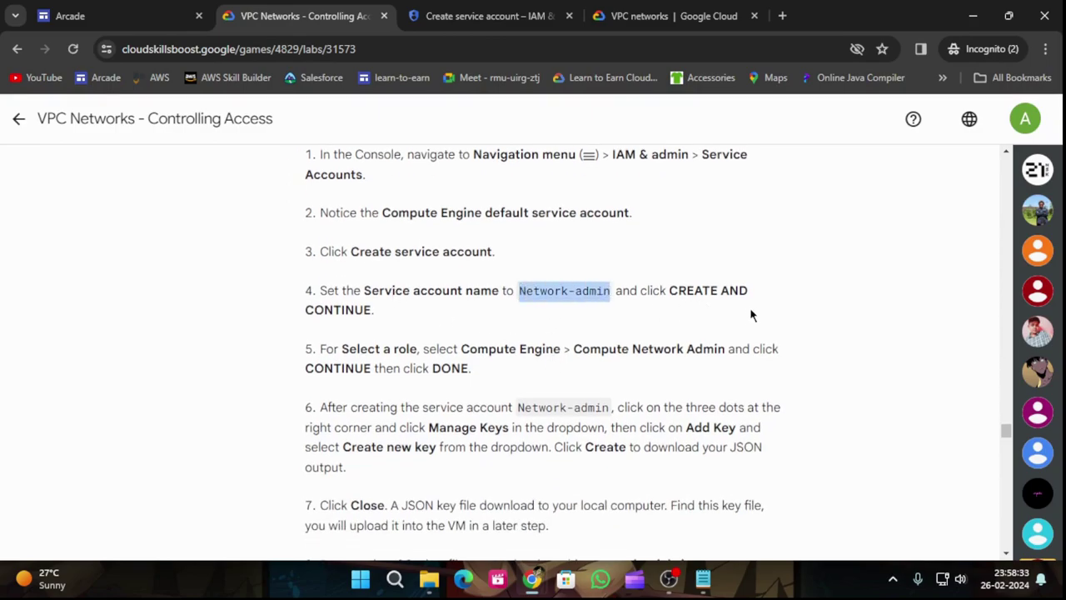
left_click(483, 13)
left_click(424, 241)
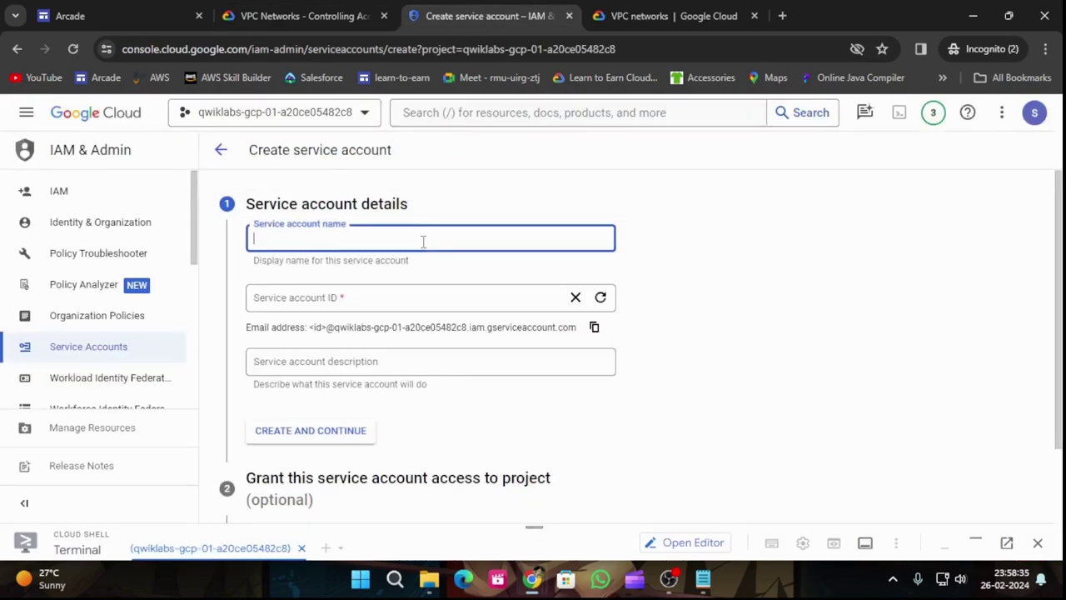
type("network-admin")
scroll(451, 358, "down", 2)
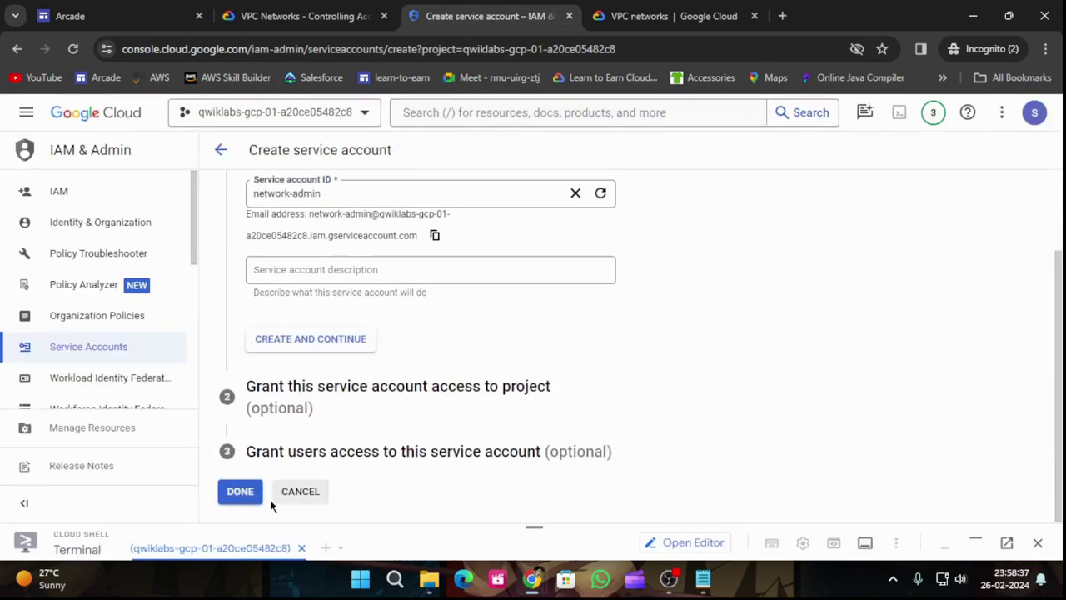
left_click(308, 339)
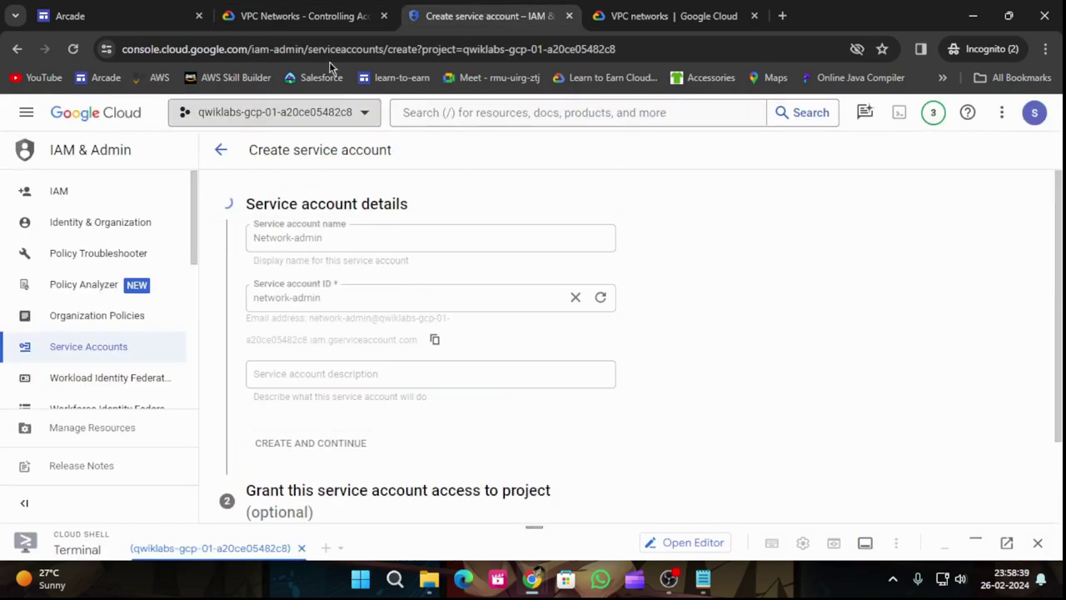
- Read the lab's role instruction and look through the service account's role categories for Compute Engine
left_click(317, 9)
scroll(849, 360, "down", 2)
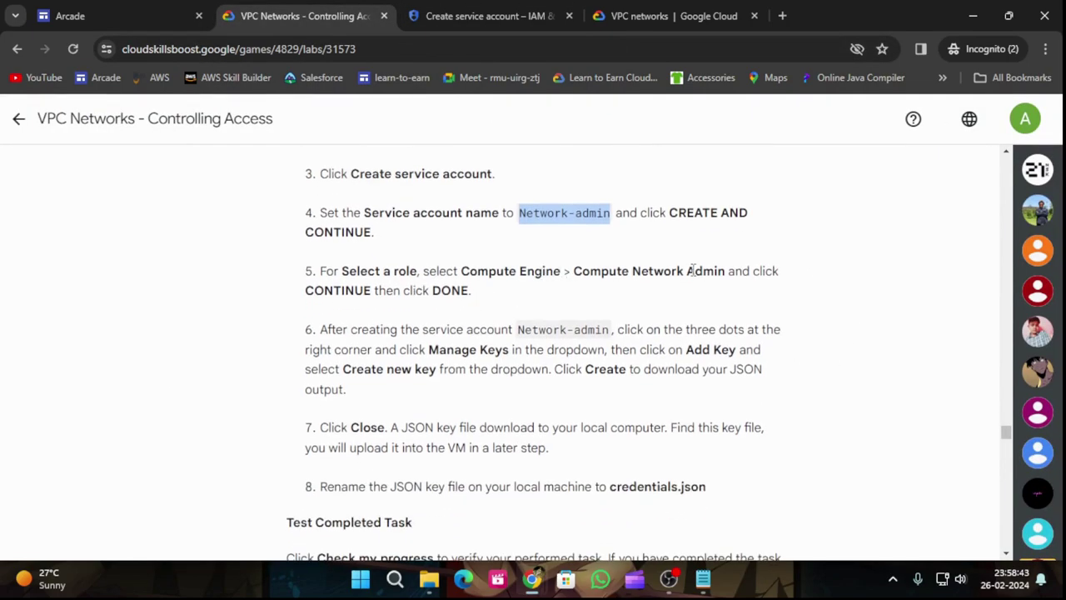
left_click(470, 12)
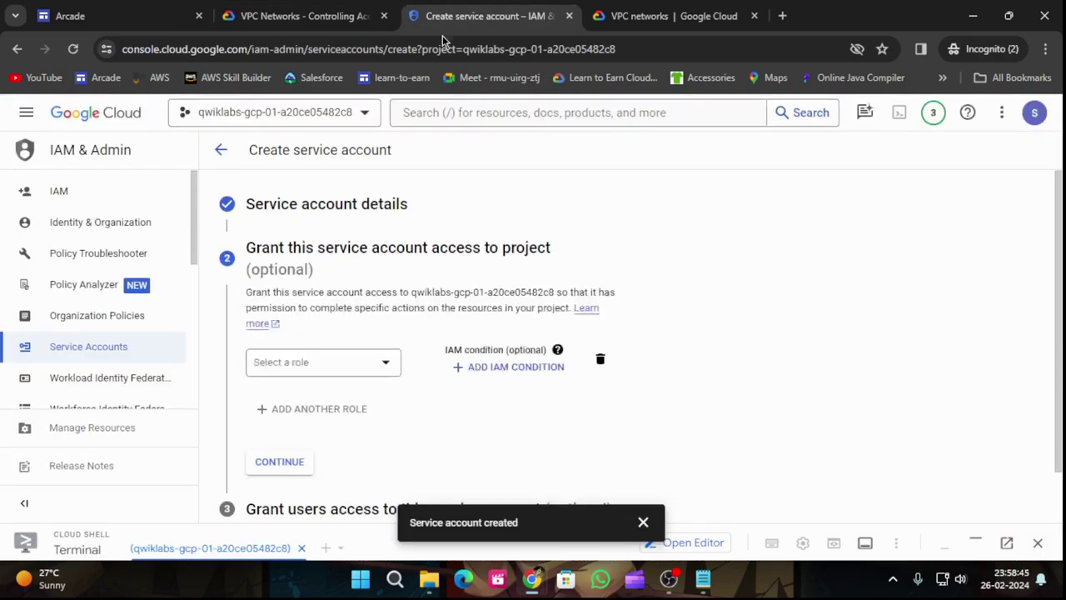
left_click(319, 367)
scroll(358, 241, "down", 4)
scroll(358, 227, "down", 8)
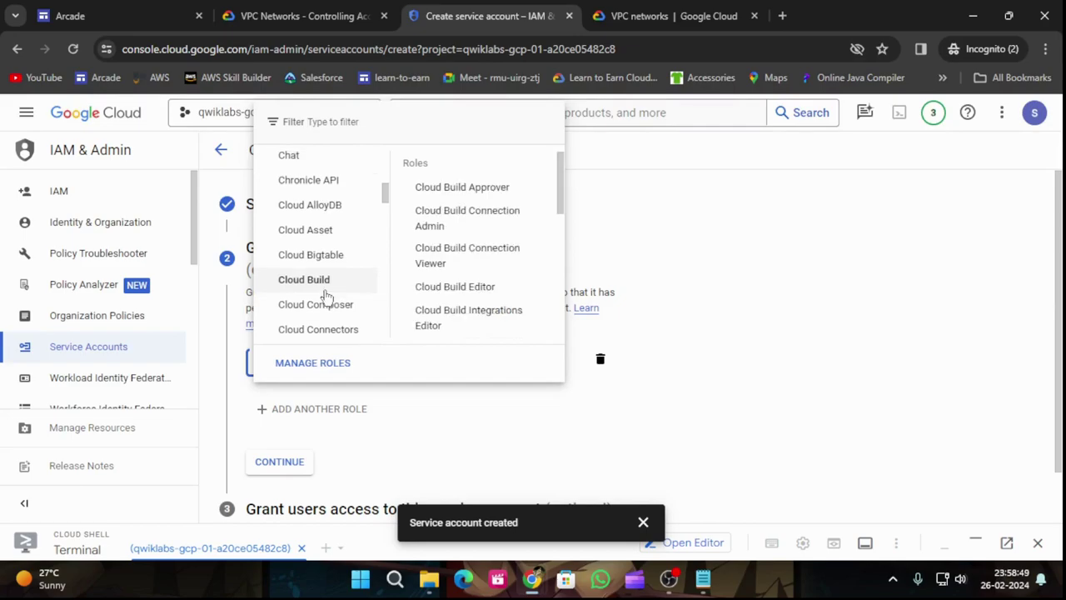
scroll(341, 239, "down", 3)
scroll(341, 239, "down", 2)
scroll(341, 241, "up", 3)
scroll(341, 241, "down", 4)
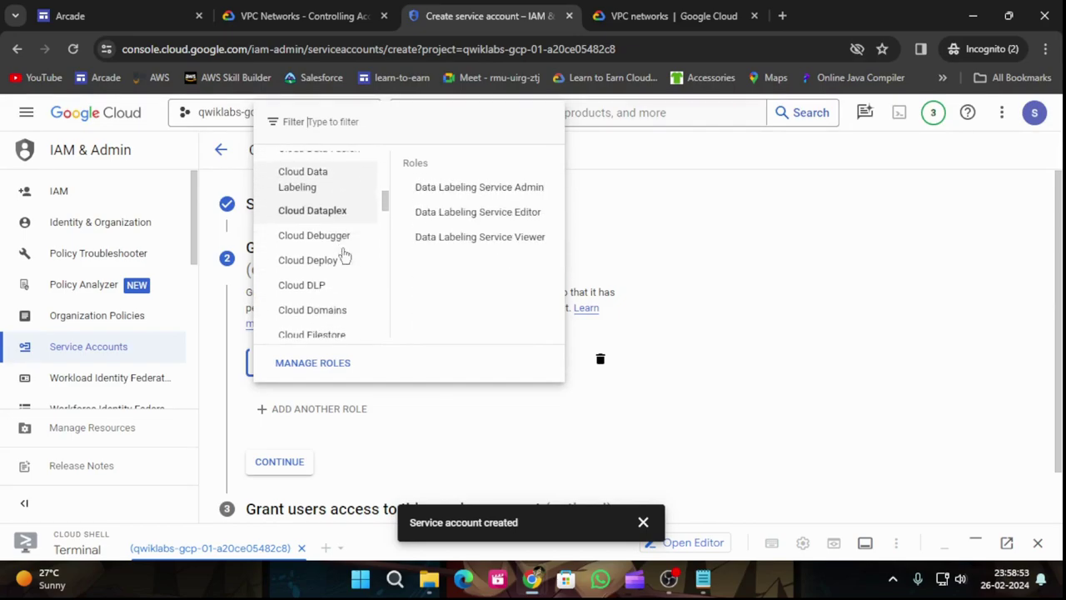
scroll(345, 255, "down", 5)
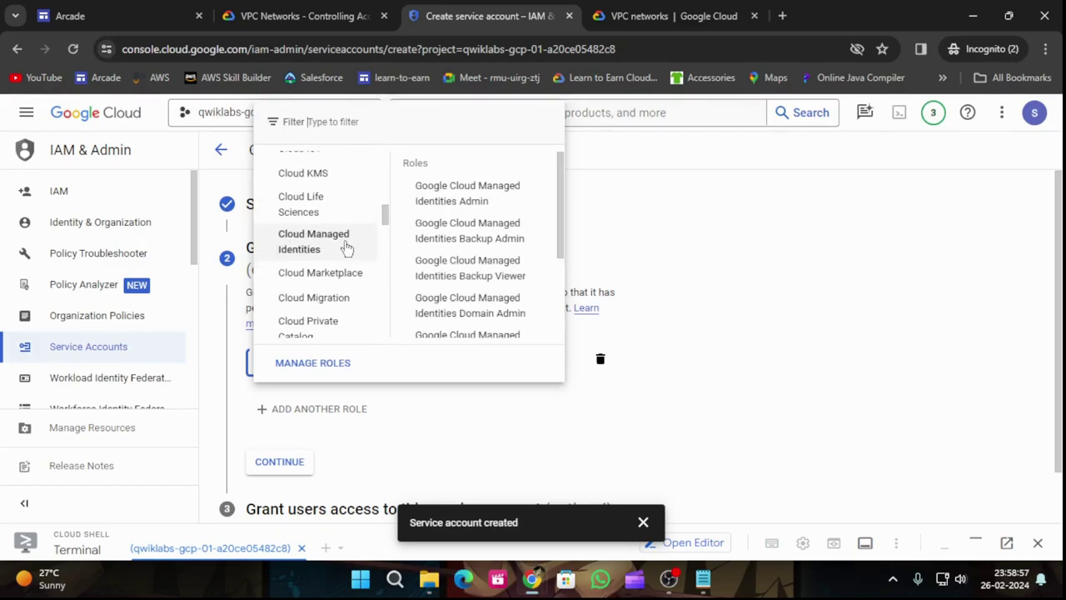
scroll(346, 249, "down", 2)
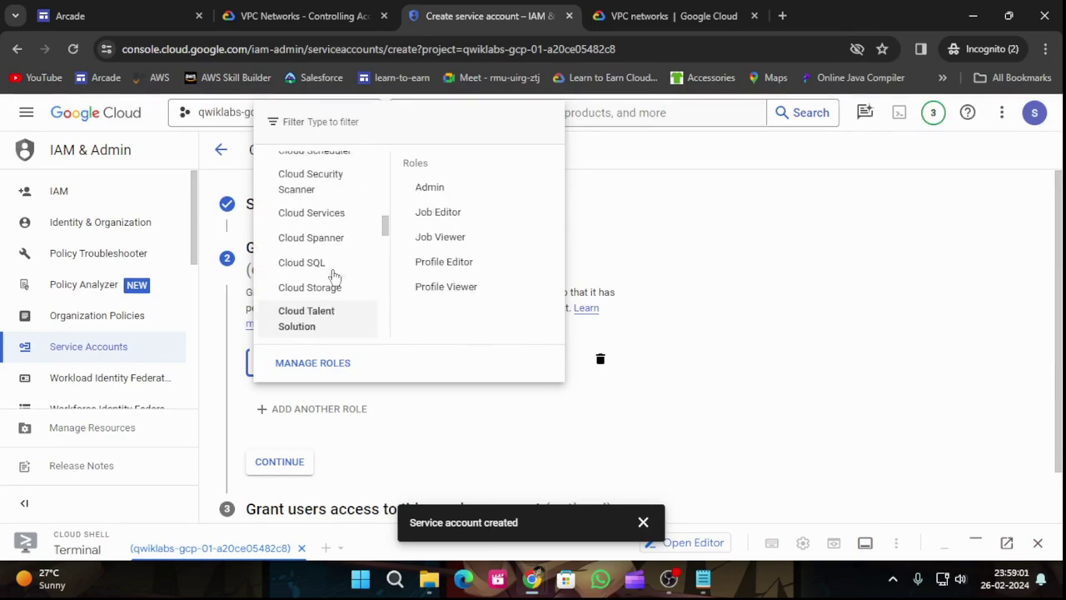
scroll(341, 275, "up", 5)
scroll(348, 292, "up", 1)
scroll(331, 220, "up", 2)
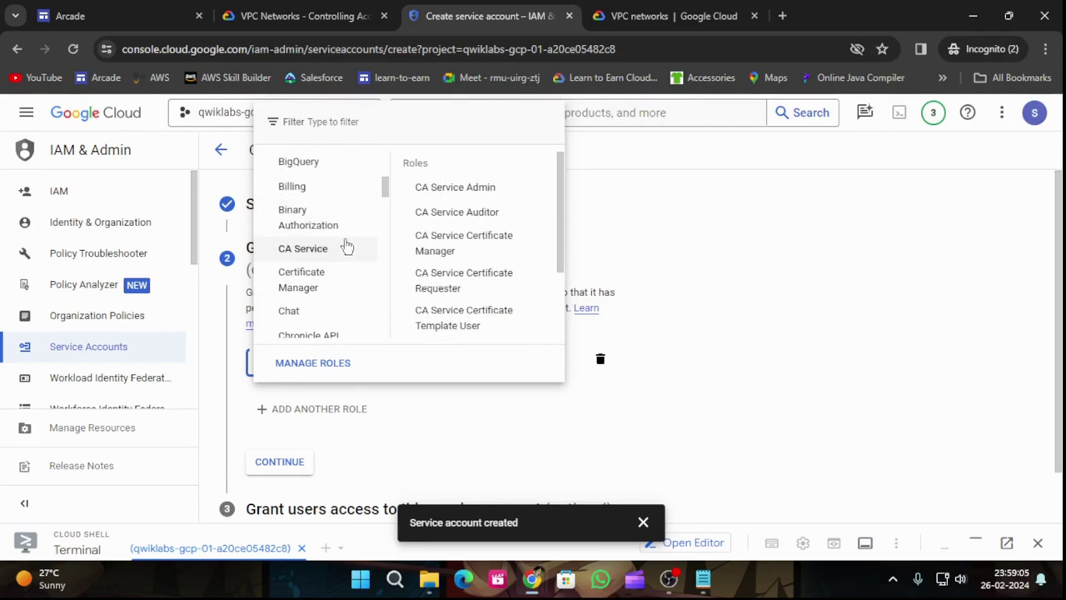
scroll(319, 254, "down", 1)
scroll(325, 255, "down", 1)
scroll(324, 260, "down", 1)
scroll(323, 258, "down", 1)
scroll(325, 261, "down", 2)
scroll(316, 266, "down", 3)
- Copy Compute Engine from the lab instructions, filter the roles with it and choose Compute Engine Service Agent
left_click(299, 16)
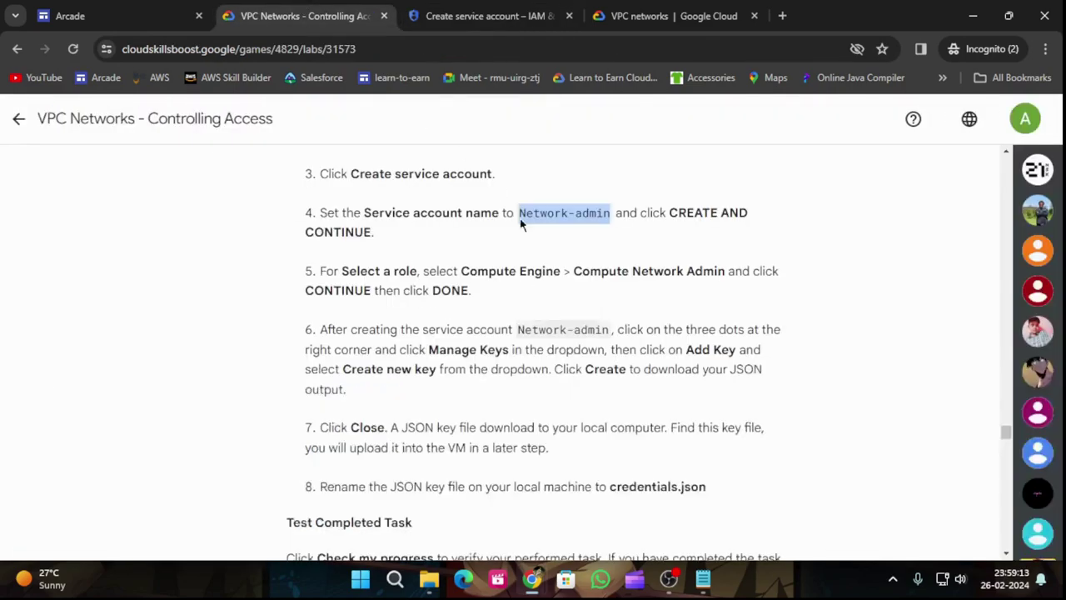
left_click_drag(564, 276, 458, 265)
key("ctrl+c")
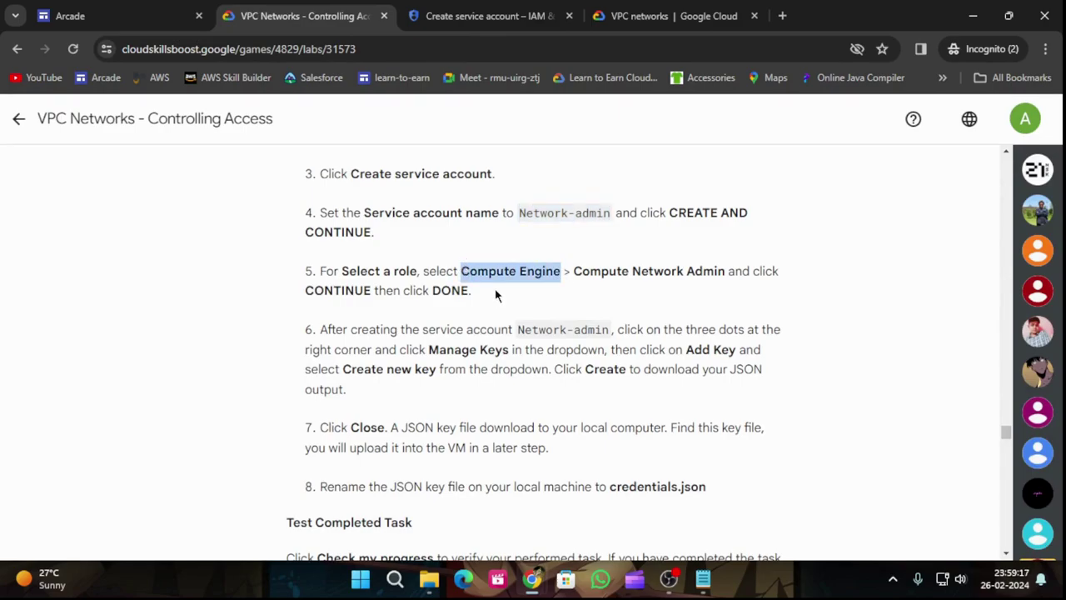
left_click(500, 15)
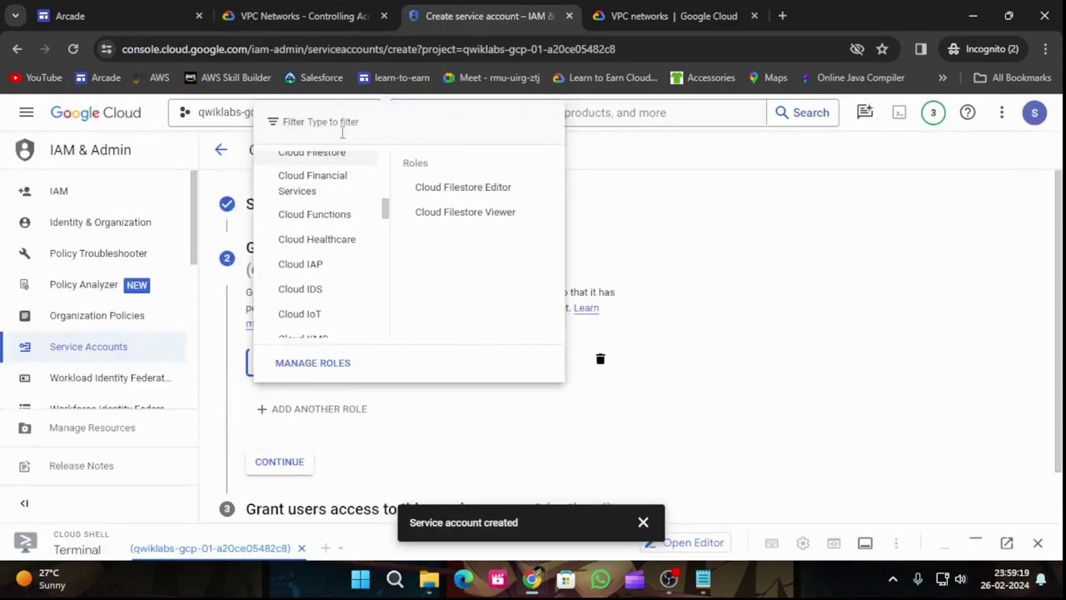
key("ctrl+v")
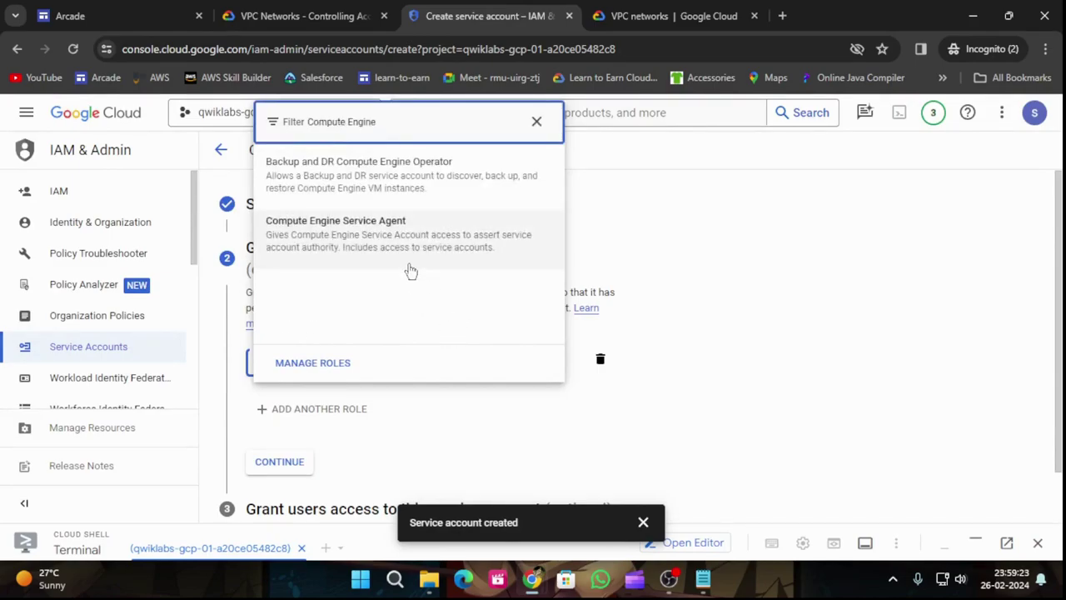
left_click(371, 247)
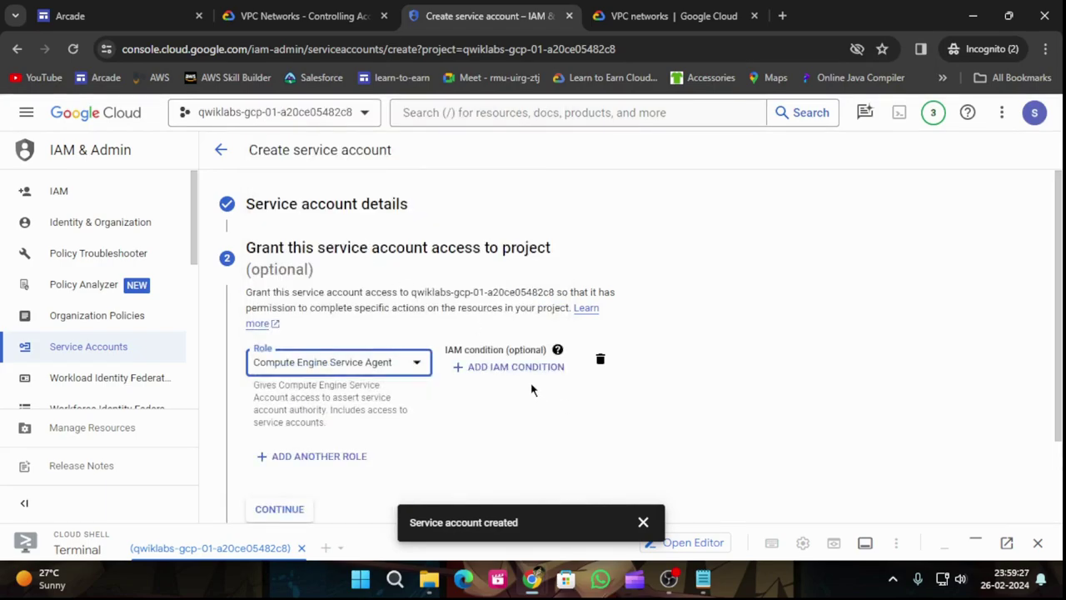
- Recheck the role named in the lab instructions and delete the Compute Engine Service Agent role from the service account
left_click(300, 15)
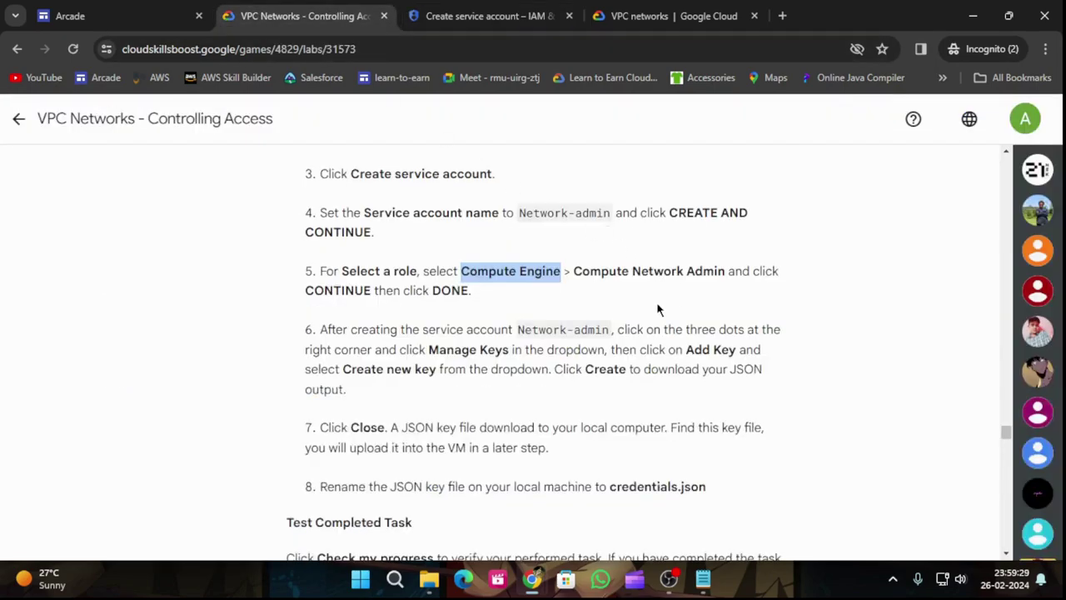
left_click(442, 16)
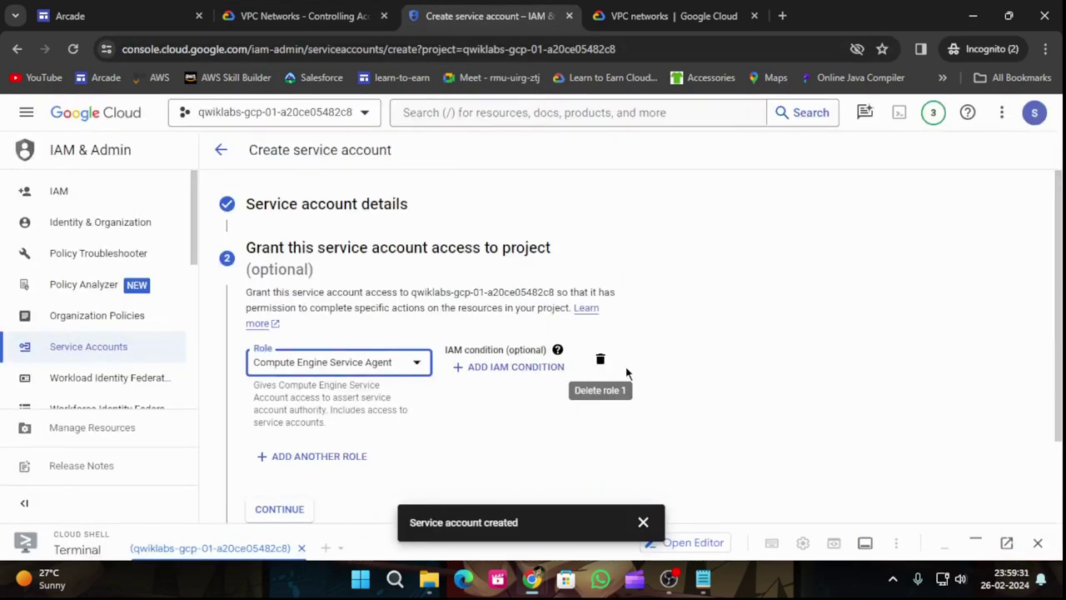
left_click(601, 361)
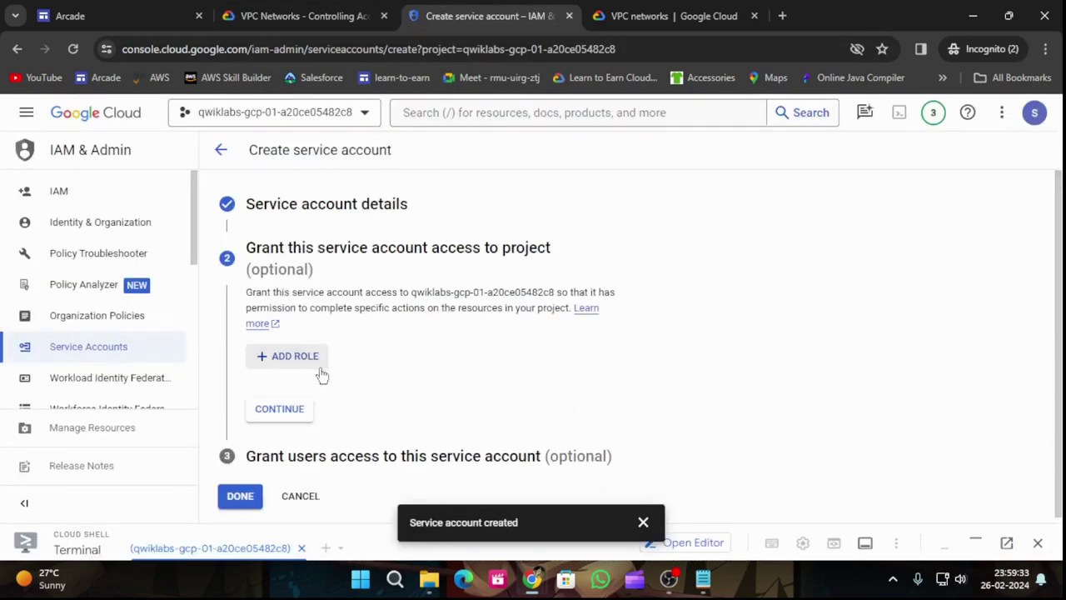
- Add a role to the service account and set it to Compute Network Admin from the Compute Engine category
left_click(292, 357)
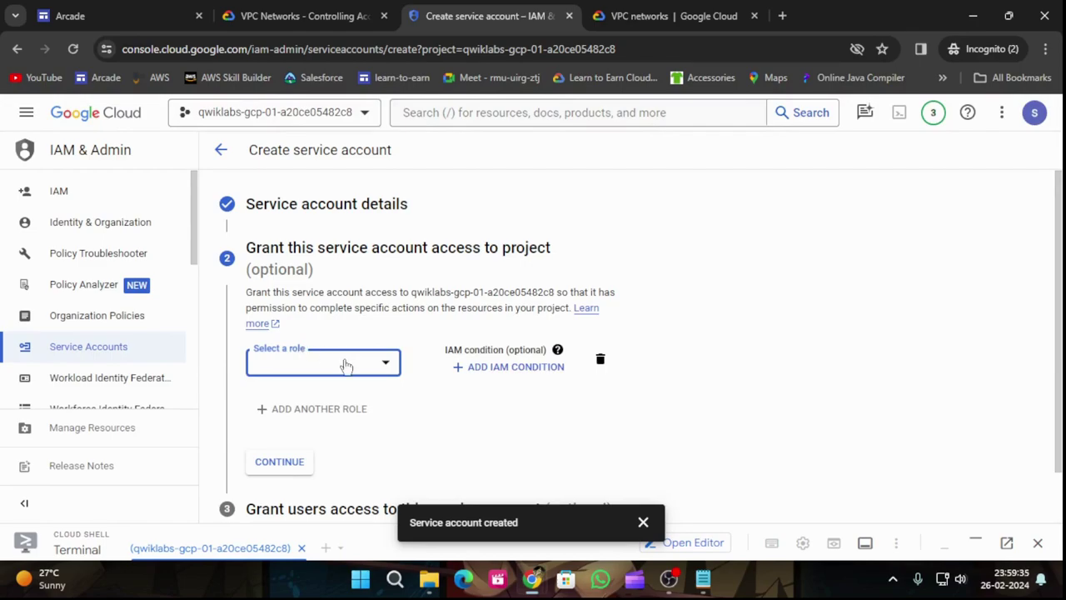
left_click(347, 367)
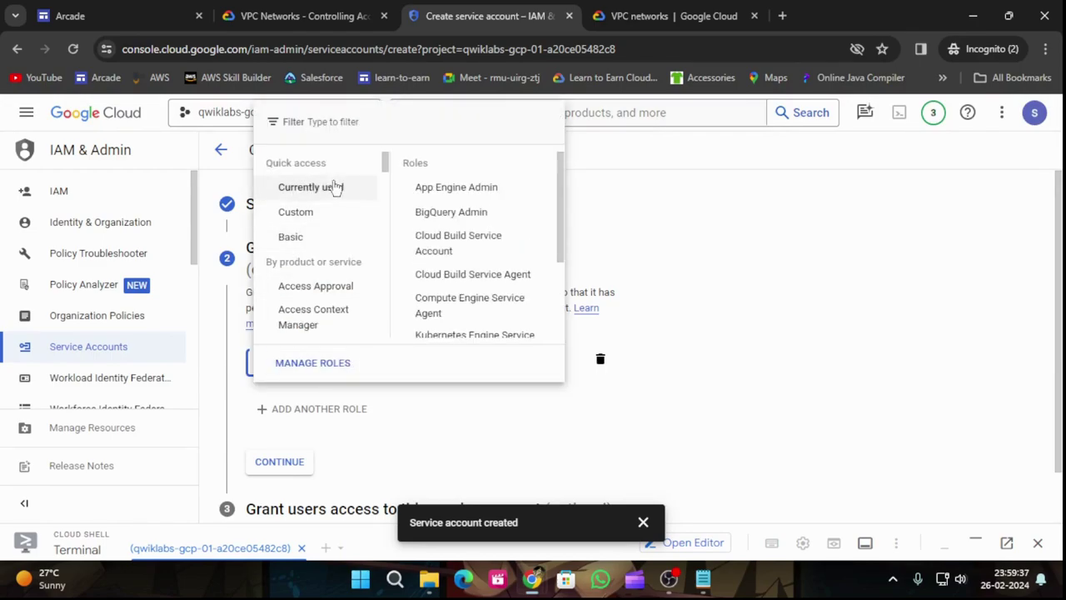
scroll(336, 186, "down", 8)
scroll(336, 186, "down", 5)
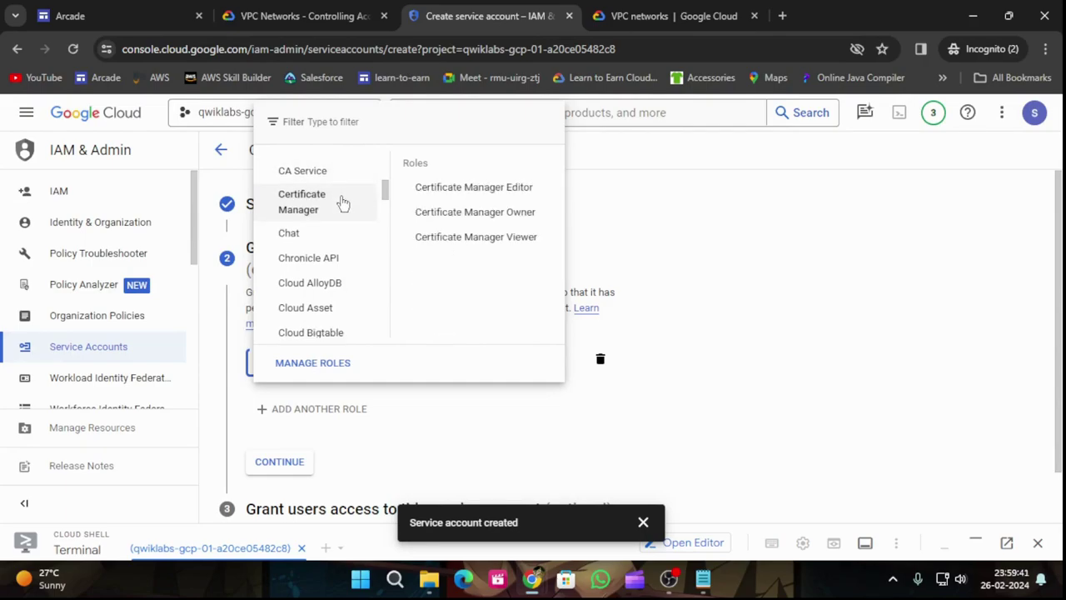
scroll(339, 322, "down", 1)
scroll(339, 323, "down", 2)
scroll(339, 322, "down", 3)
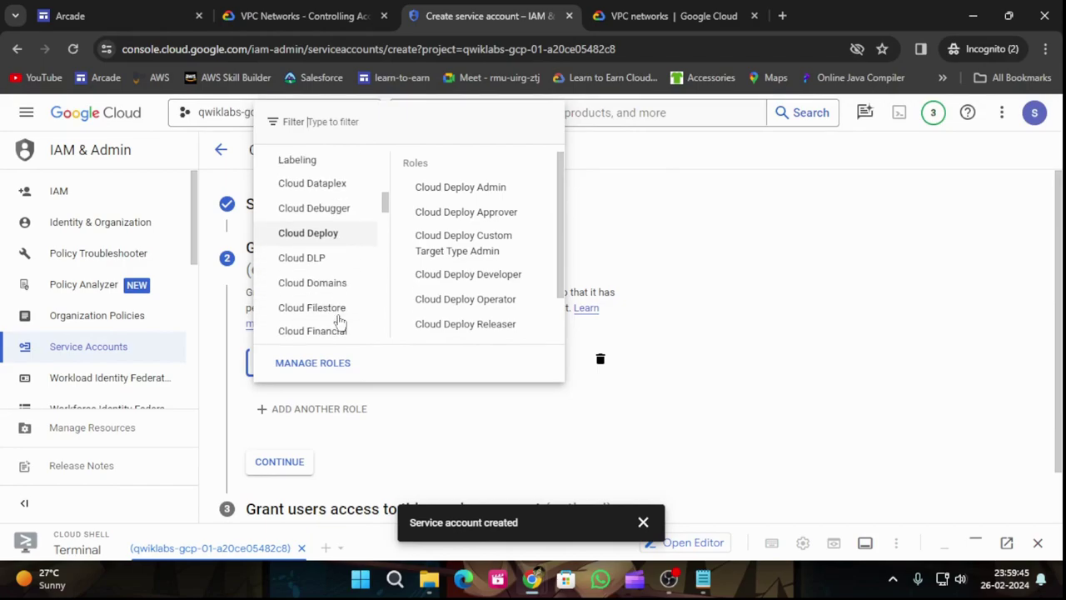
scroll(339, 323, "down", 3)
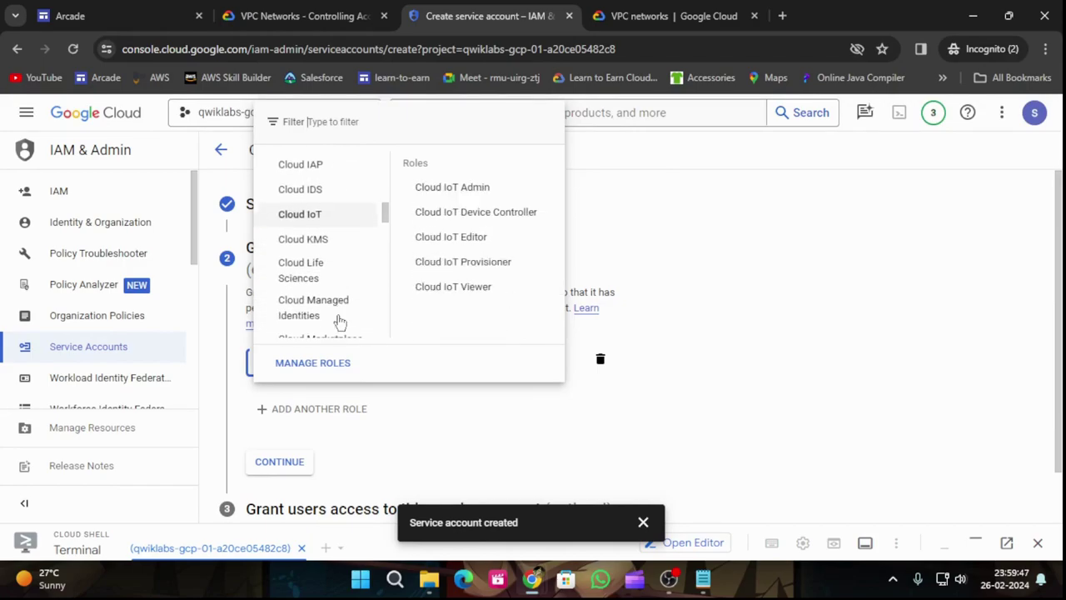
scroll(339, 323, "down", 1)
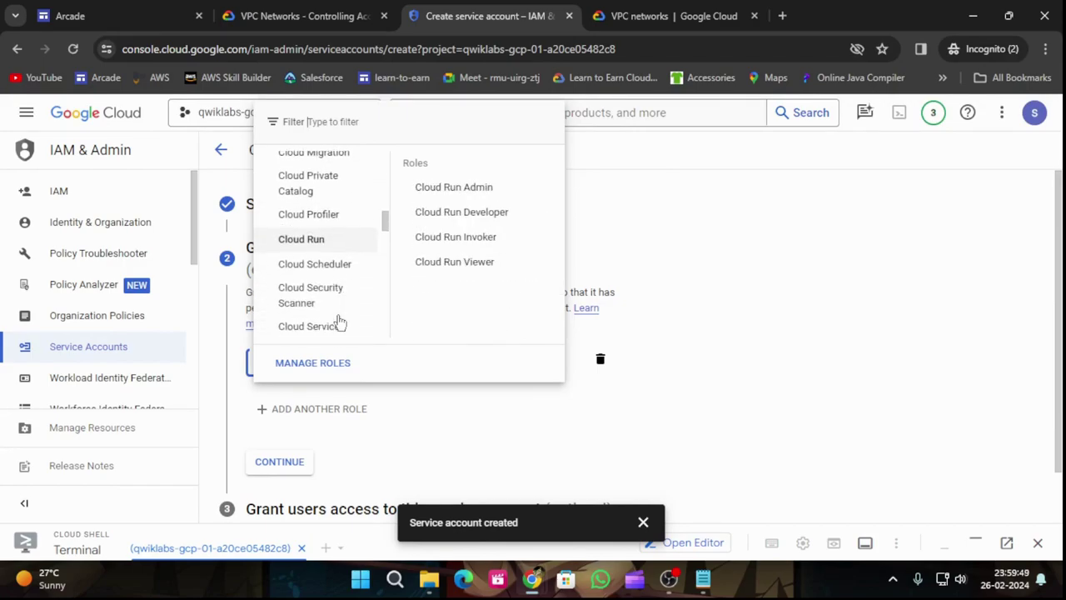
scroll(339, 322, "down", 1)
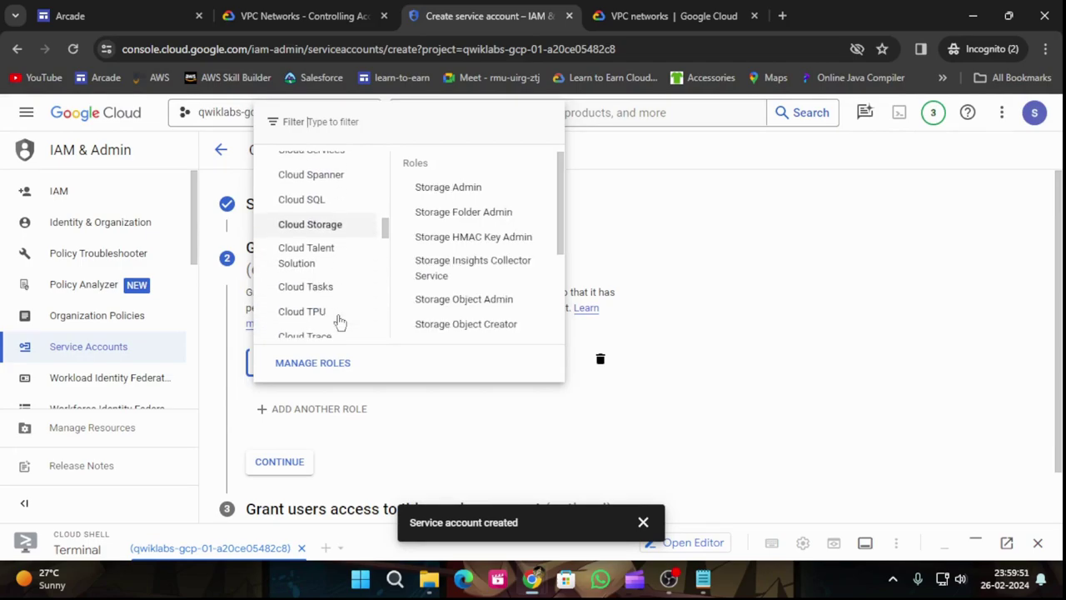
scroll(339, 322, "down", 1)
mouse_move(331, 224)
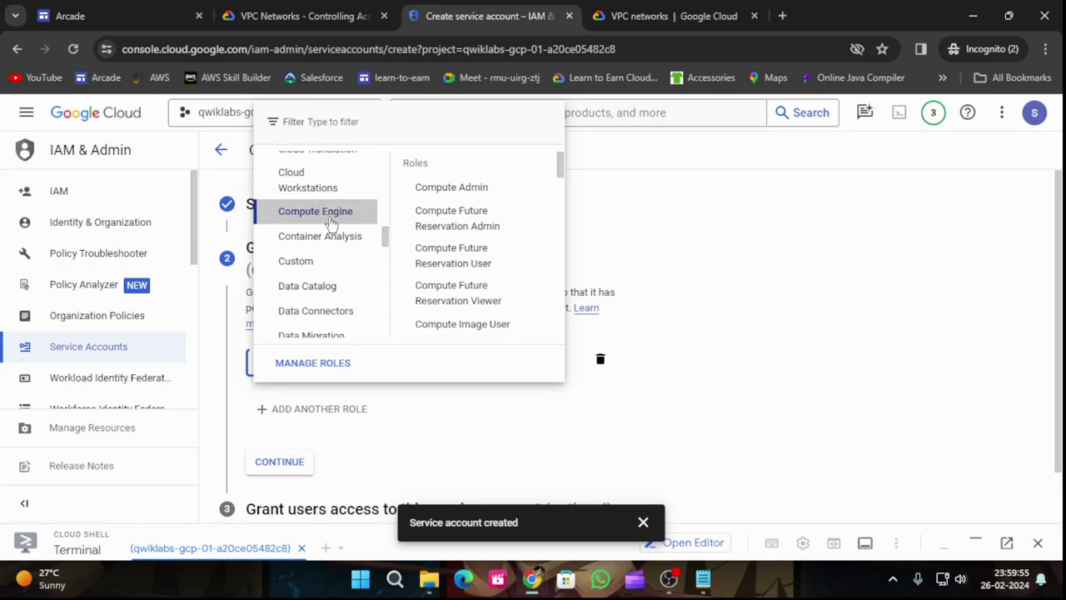
left_click(319, 9)
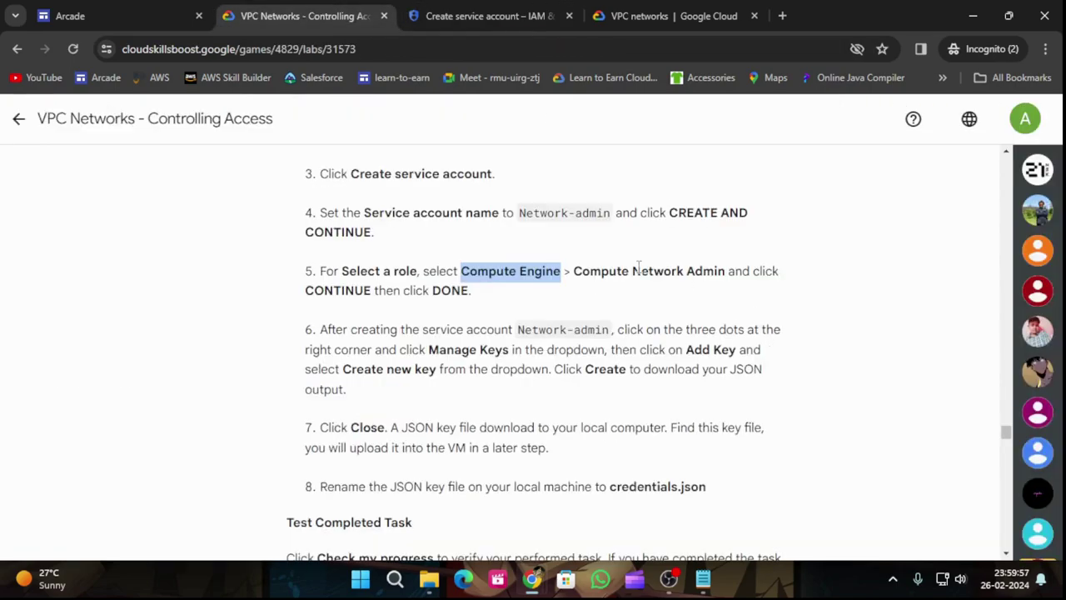
left_click(479, 16)
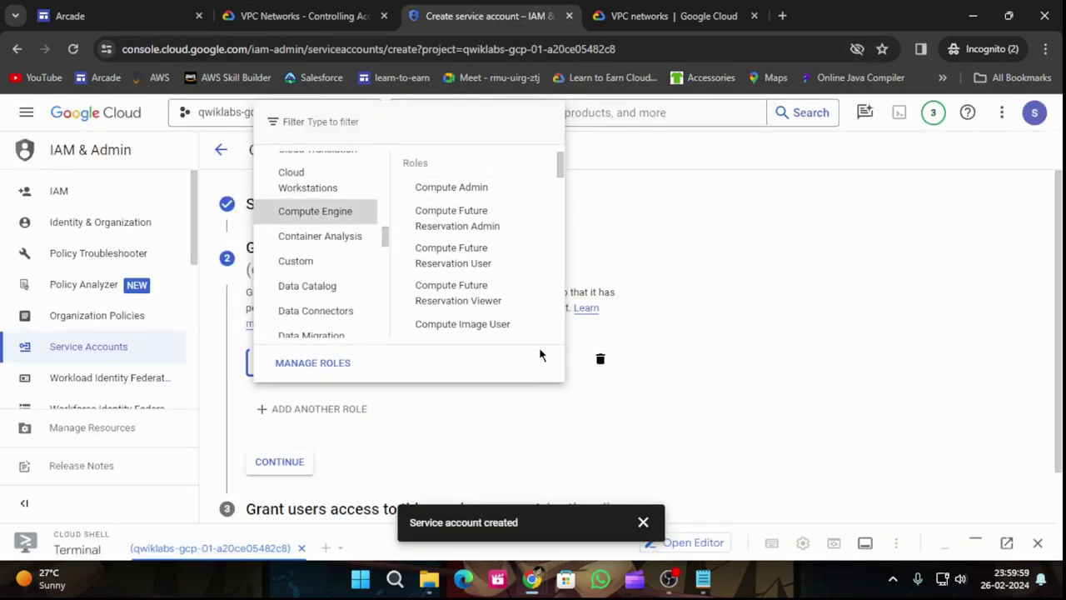
scroll(533, 229, "down", 2)
scroll(536, 228, "down", 1)
left_click(500, 264)
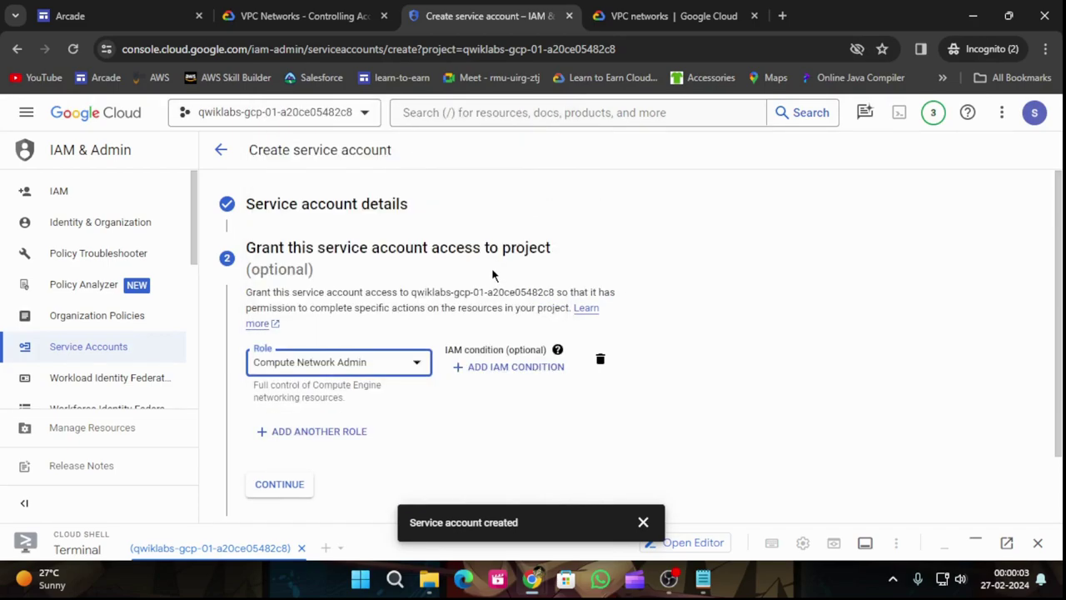
- Check the lab's role instruction and apply the project access grant, continuing to the optional user access section
left_click(308, 14)
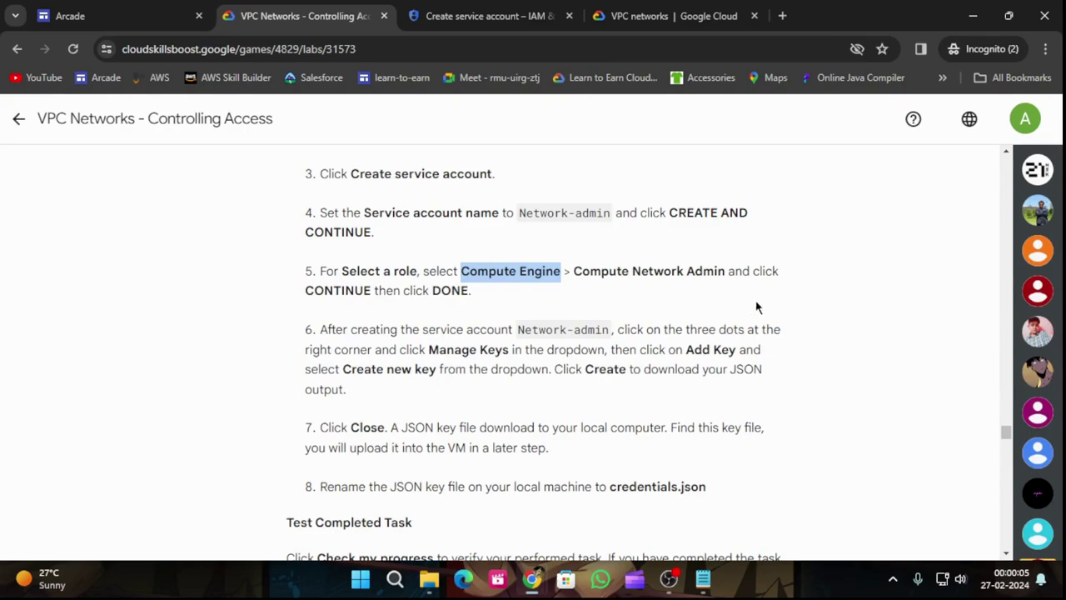
scroll(571, 322, "down", 1)
left_click(490, 15)
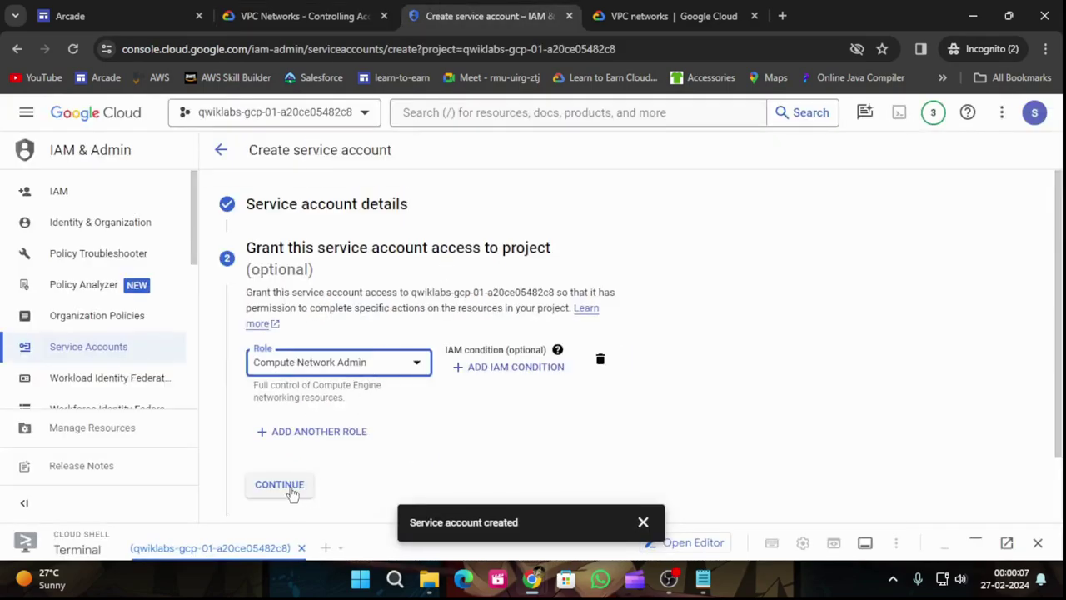
scroll(292, 495, "down", 1)
left_click(286, 412)
- Recheck the lab instructions and finish creating the service account without granting any users access to it
left_click(275, 9)
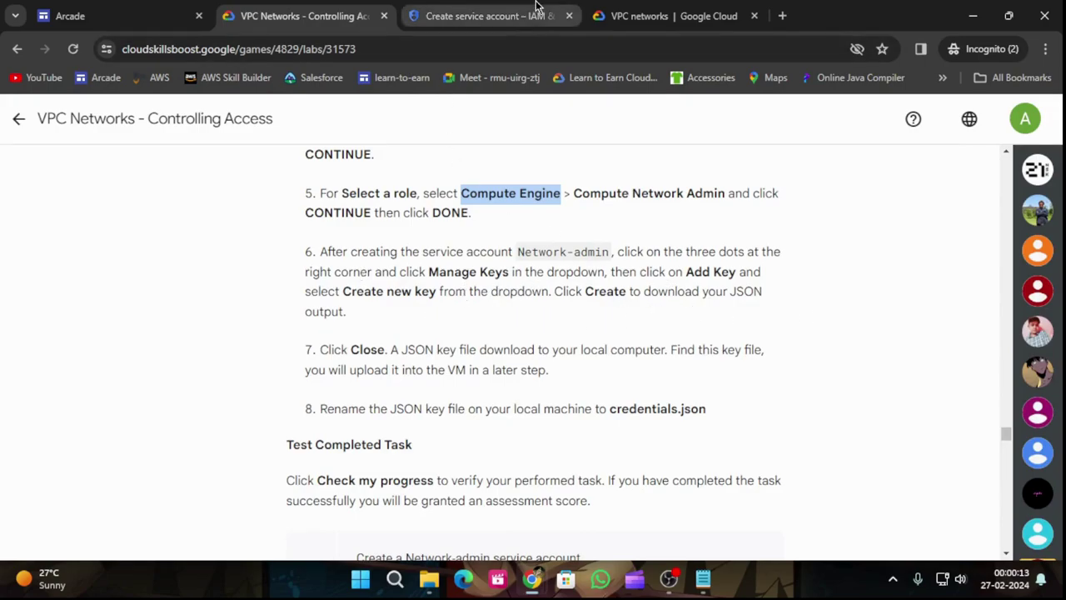
left_click(516, 17)
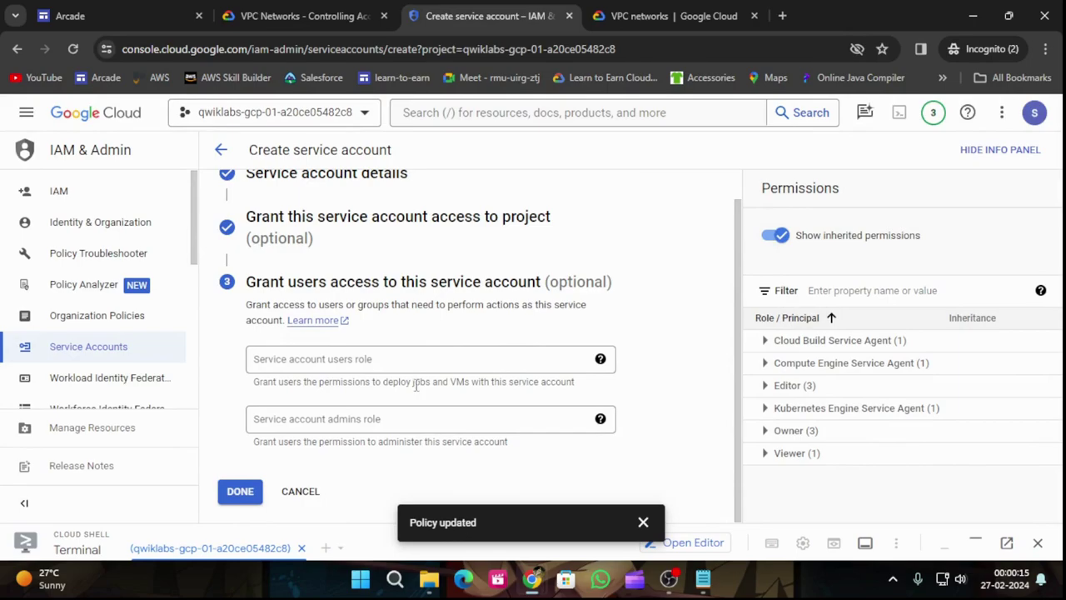
left_click(250, 15)
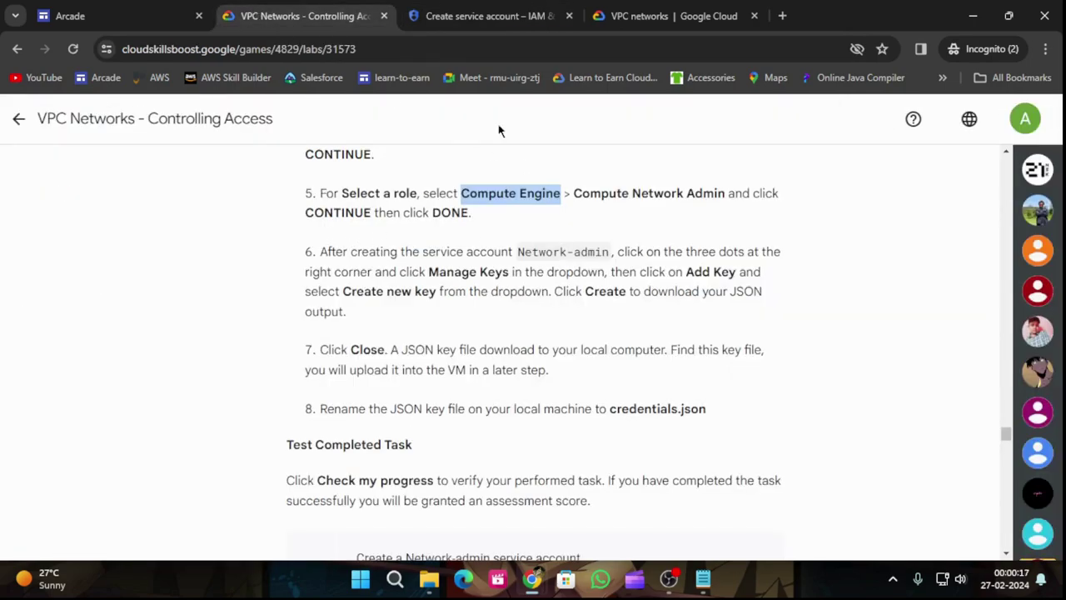
left_click(491, 16)
left_click(238, 493)
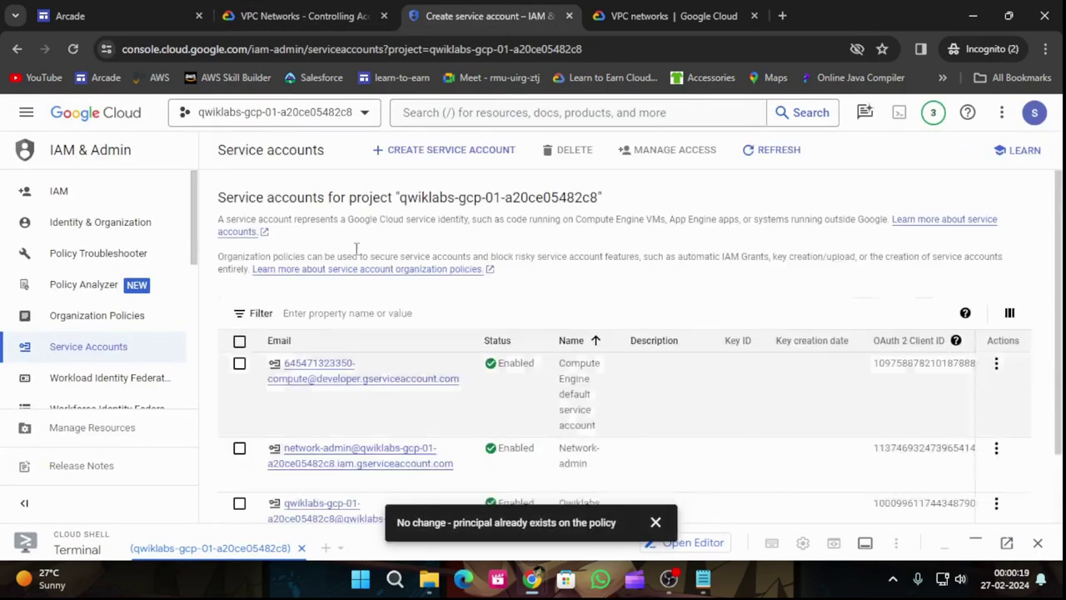
- Read the lab's key creation instructions and open key management for the Network-admin service account
left_click(292, 17)
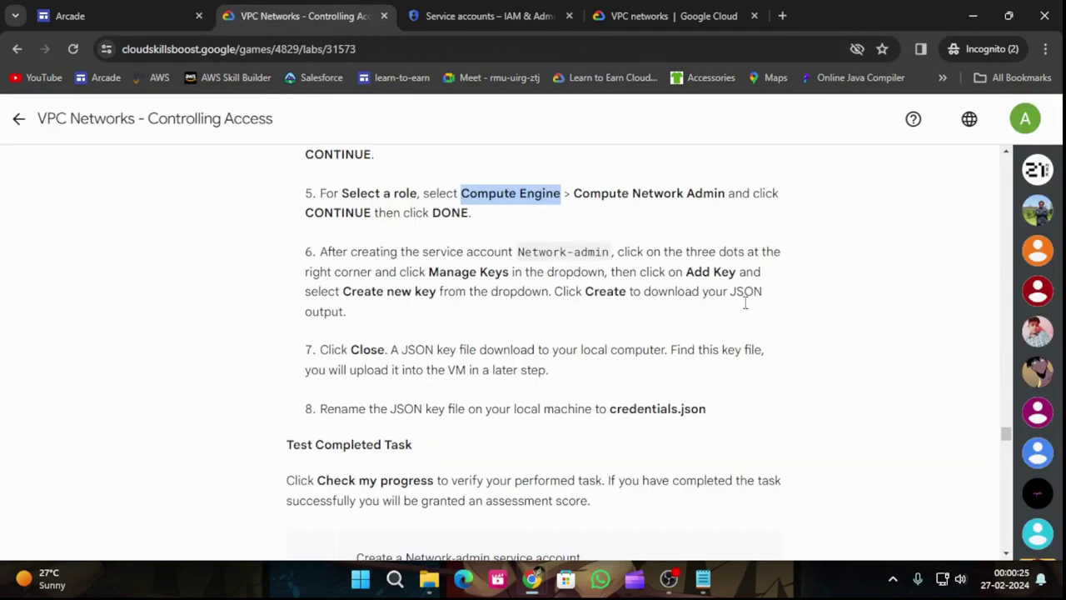
left_click(468, 7)
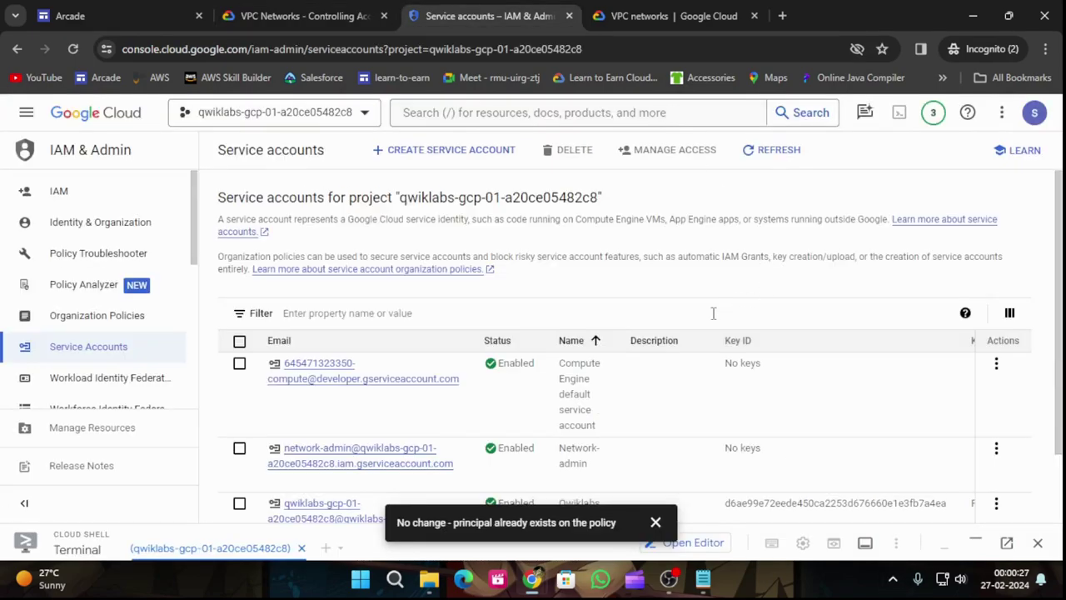
scroll(714, 313, "down", 1)
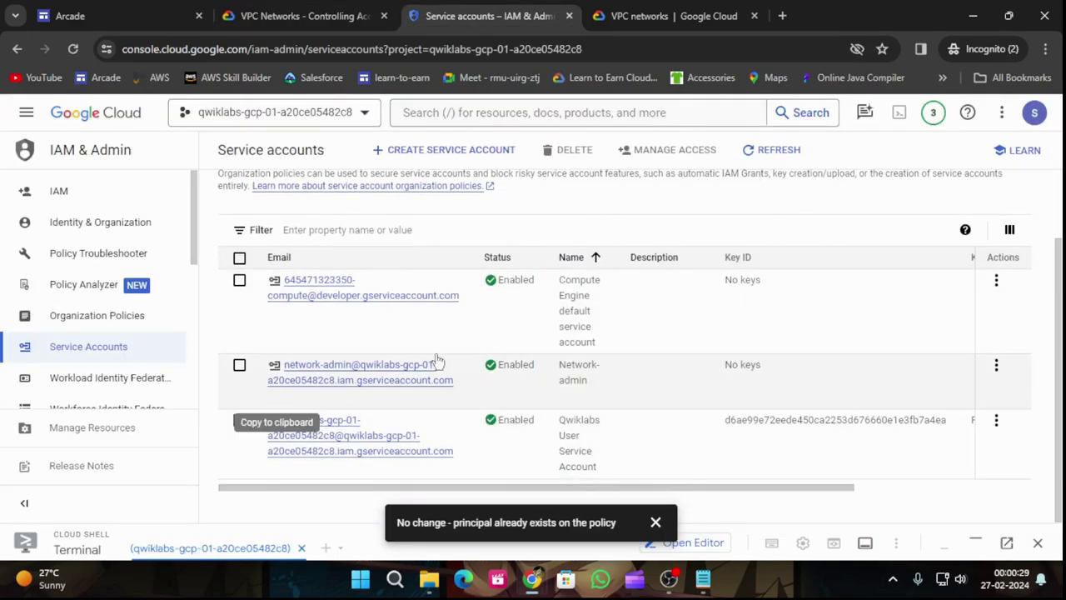
left_click(996, 367)
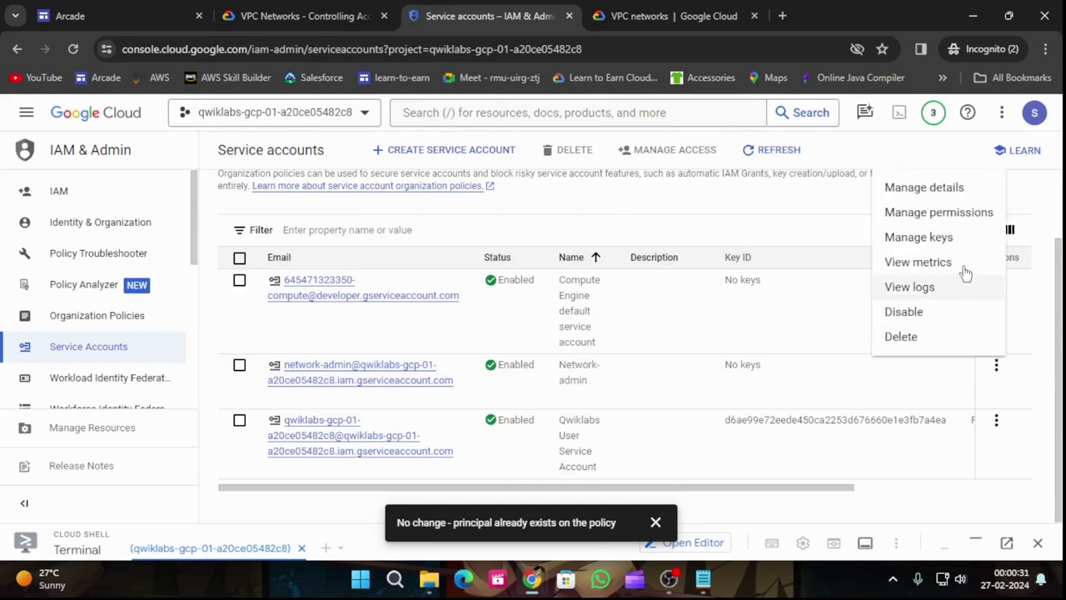
left_click(929, 238)
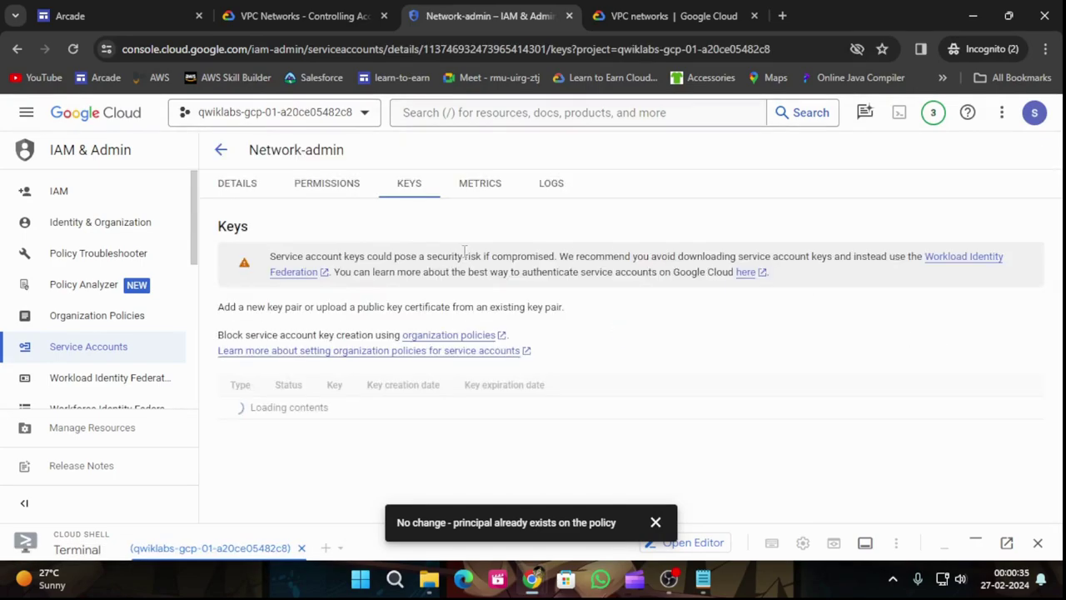
- Recheck the lab's key instructions and create a new JSON private key for the Network-admin service account
left_click(308, 16)
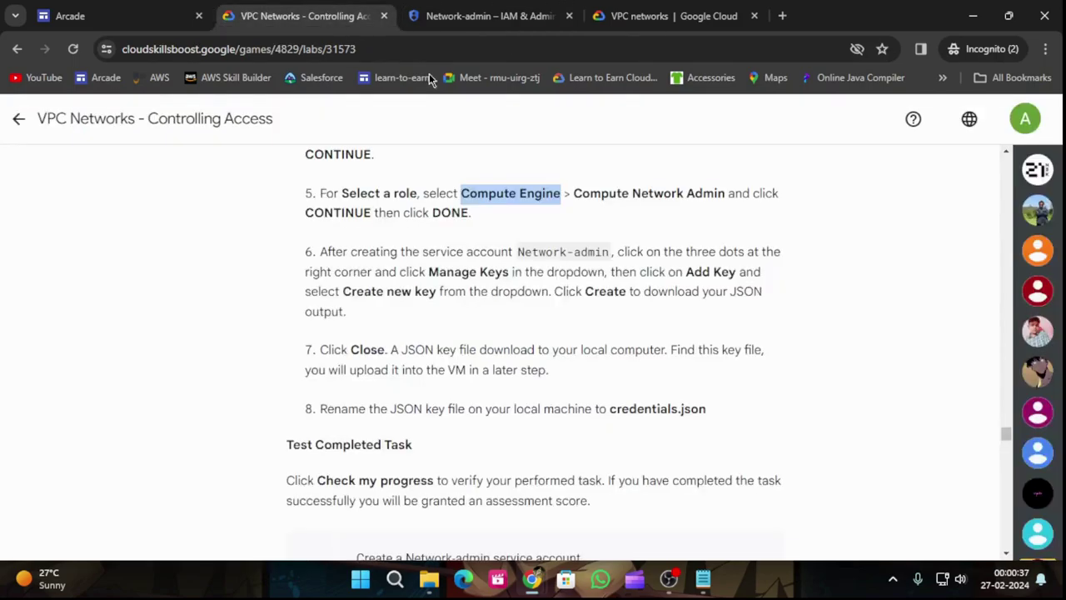
left_click(492, 15)
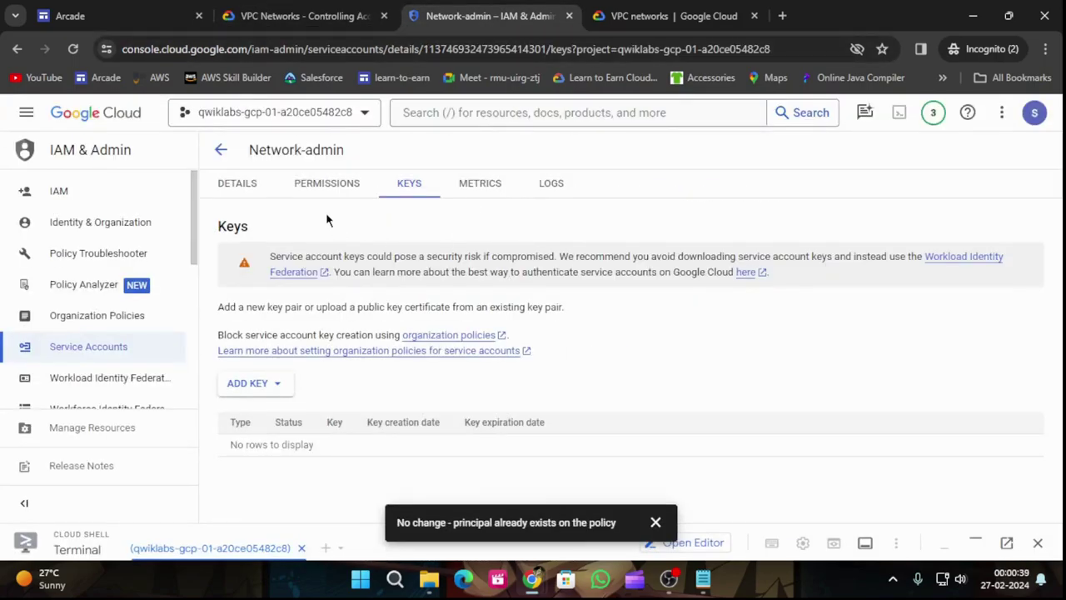
left_click(265, 383)
left_click(286, 8)
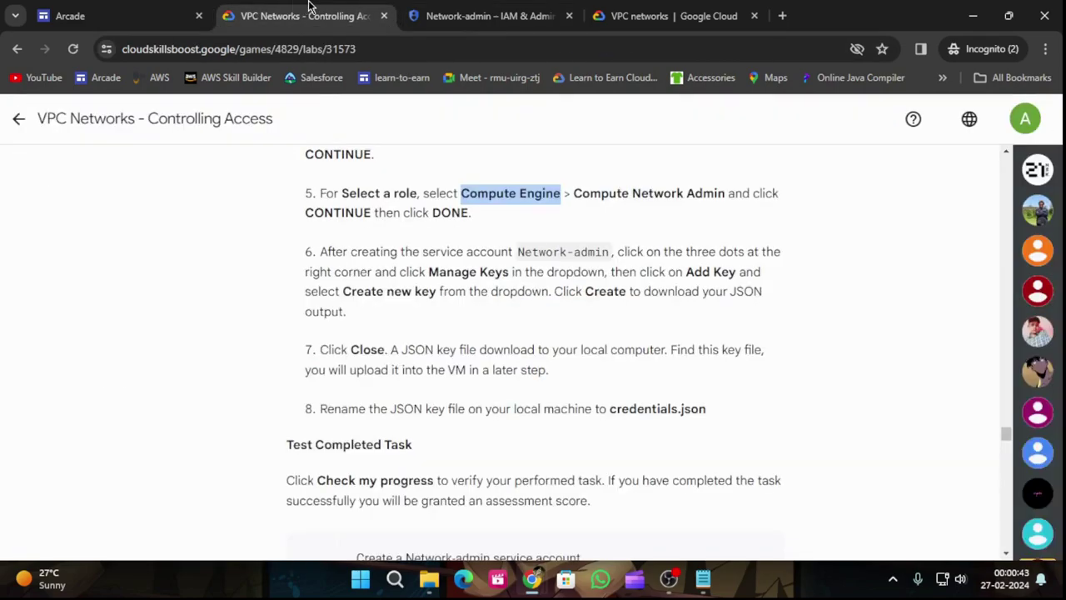
left_click(467, 16)
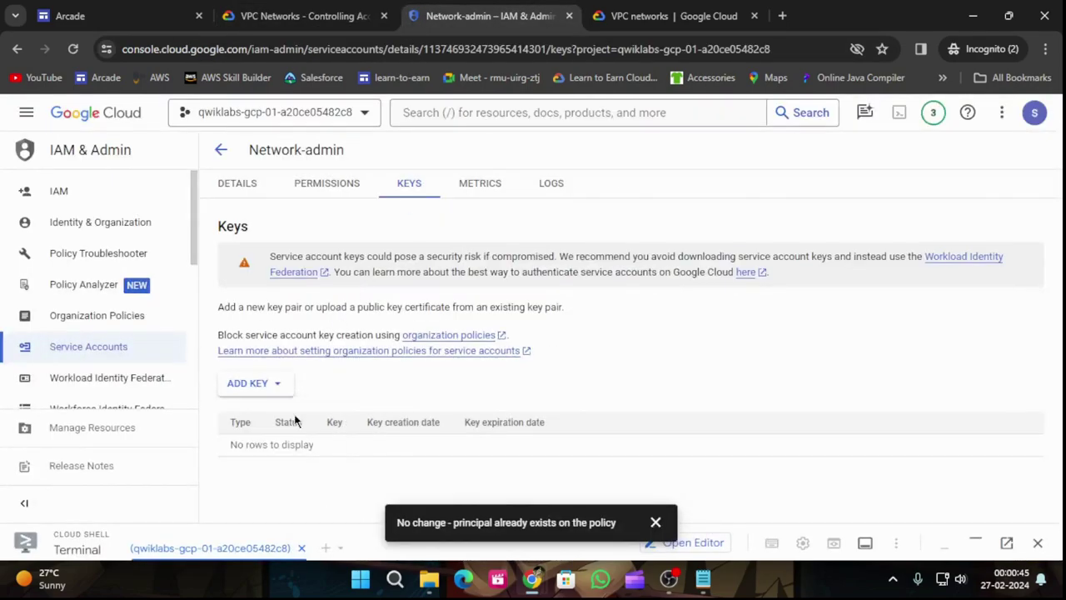
left_click(300, 413)
left_click(717, 439)
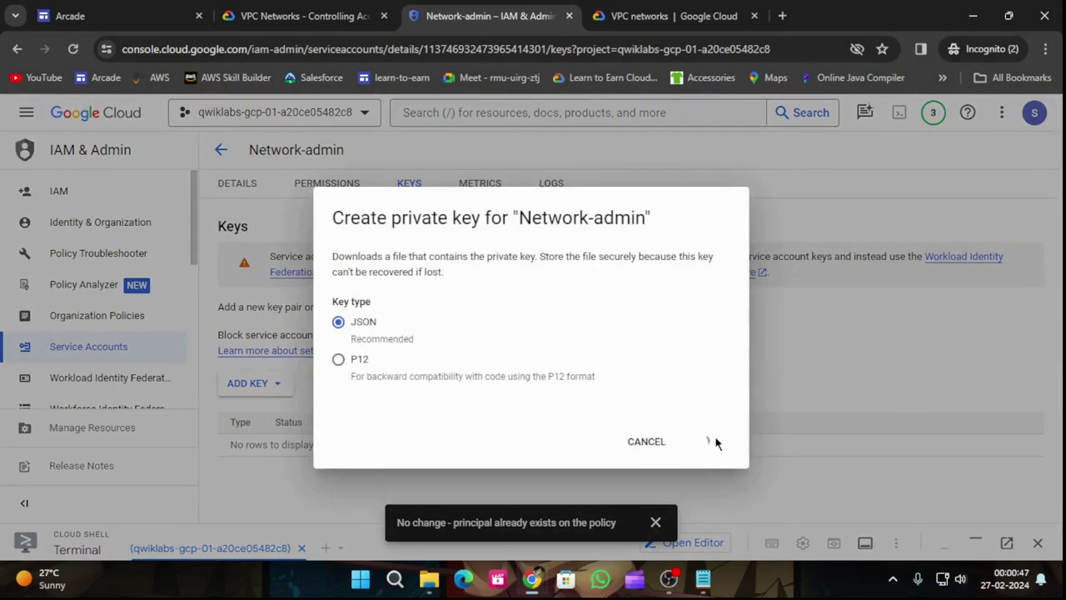
- Close the saved private key notice and run the lab's progress check for creating a Network-admin service account
left_click(341, 16)
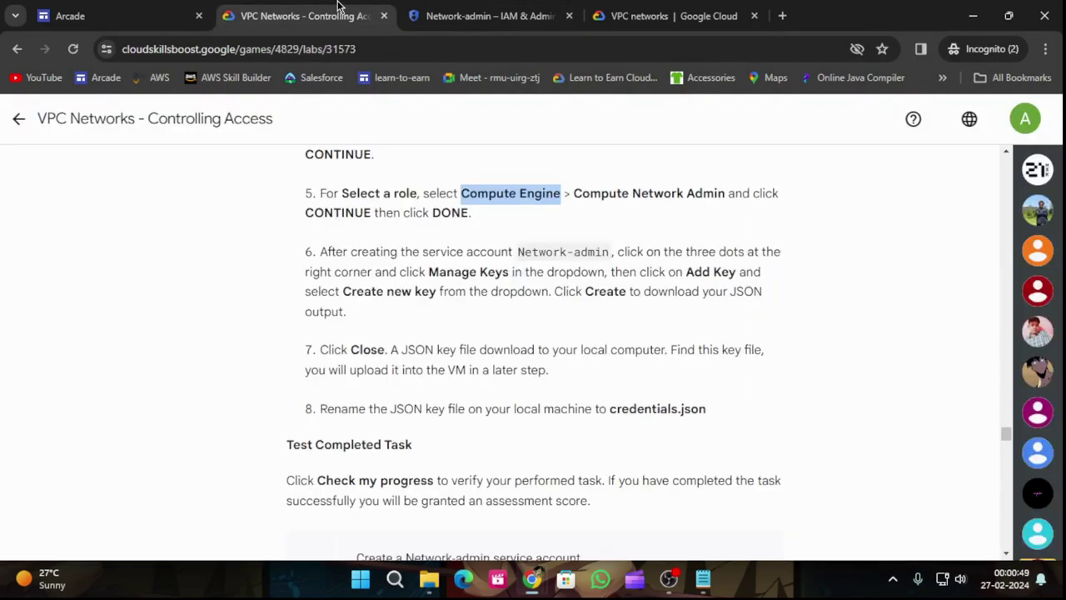
scroll(511, 392, "down", 1)
left_click(492, 16)
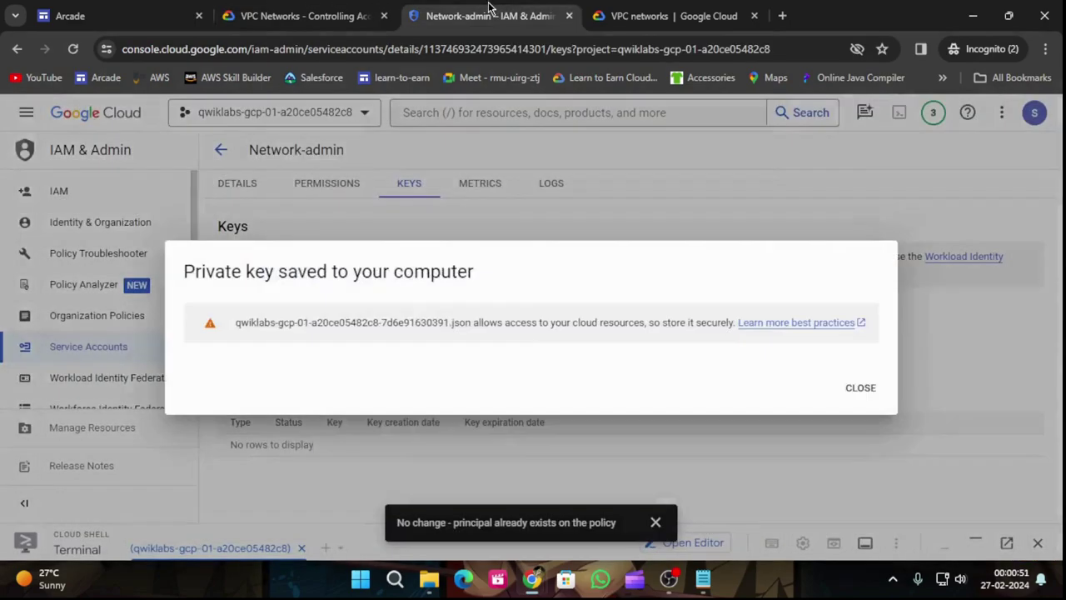
left_click(477, 346)
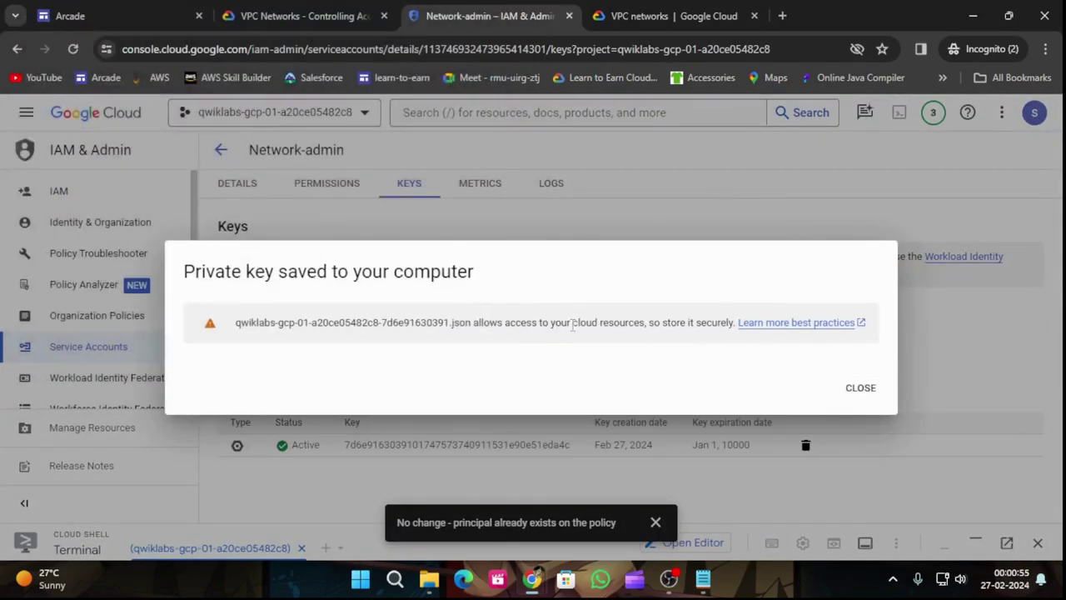
left_click(863, 395)
left_click(329, 7)
scroll(409, 408, "down", 2)
left_click(398, 360)
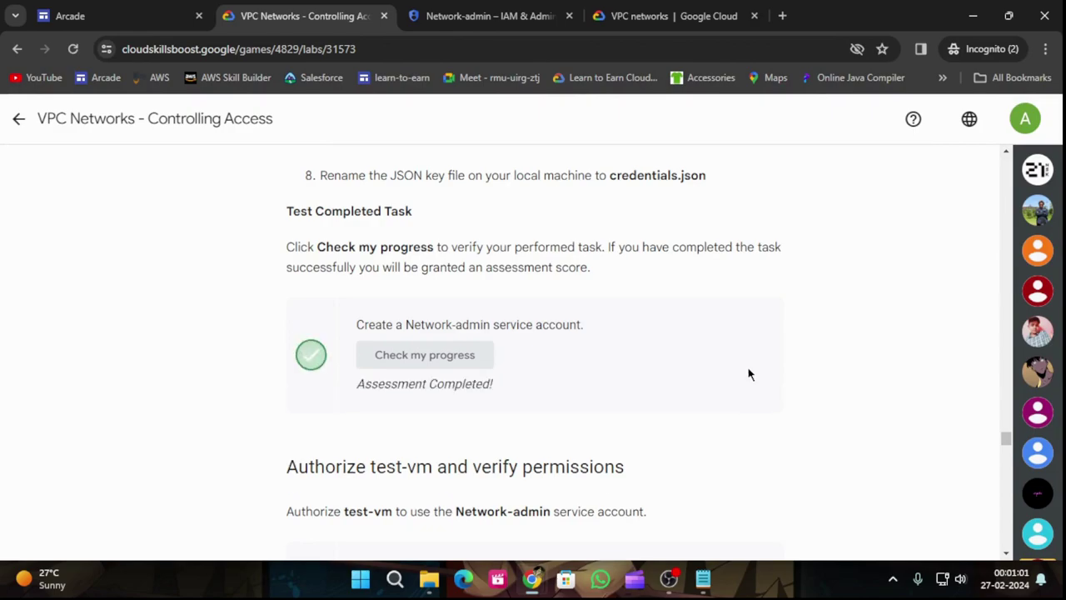
- Skim the remaining lab instructions and check the lab's completion in the Arcade Certification Zone's Start Your Certification Journey Here module
scroll(752, 377, "down", 10)
scroll(745, 417, "down", 15)
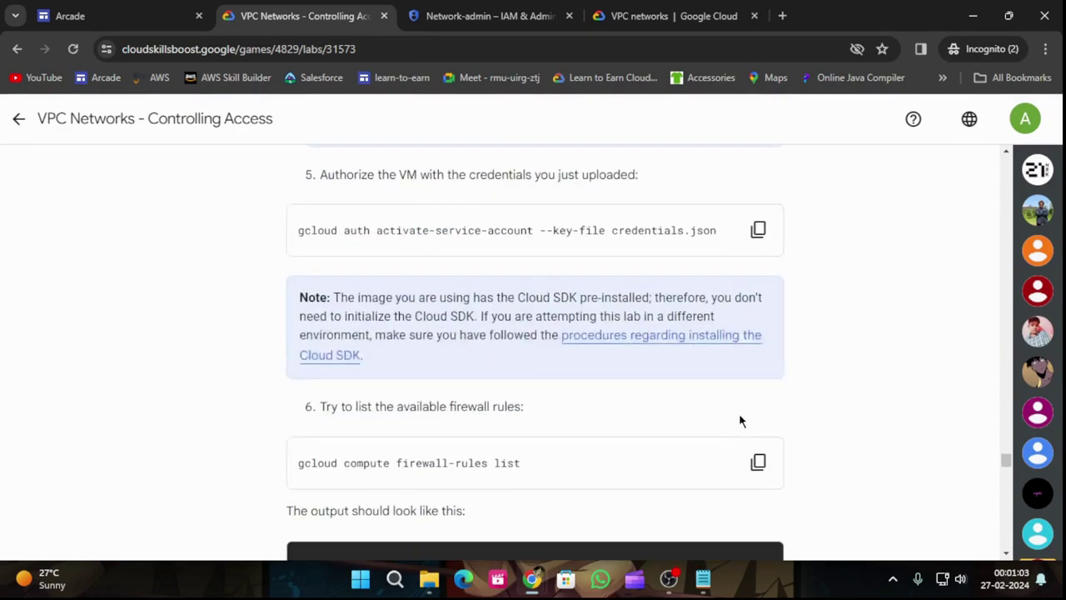
scroll(744, 408, "down", 15)
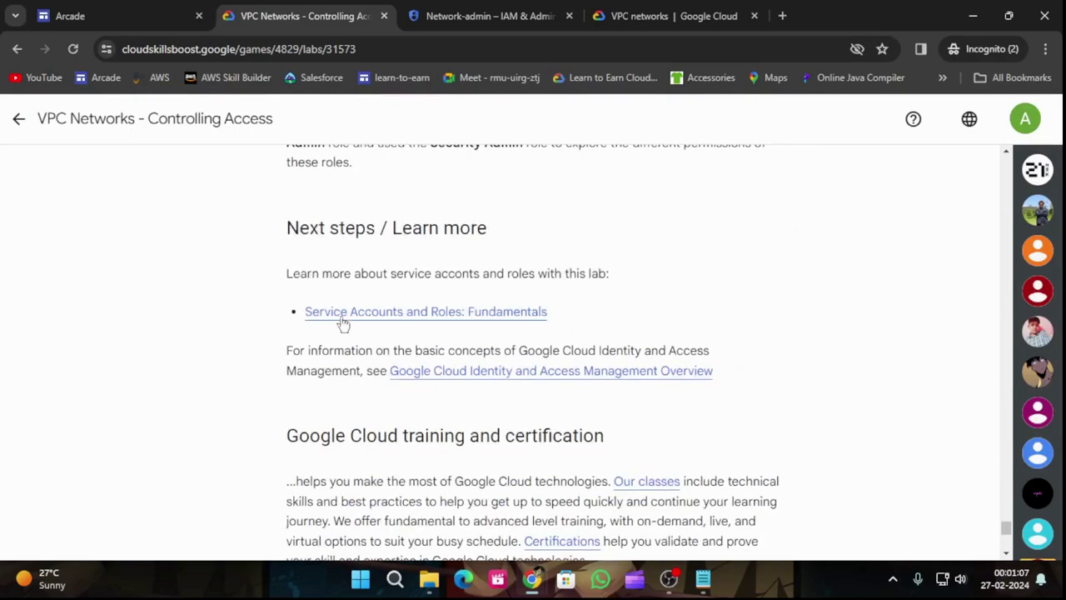
left_click(16, 118)
scroll(739, 416, "down", 10)
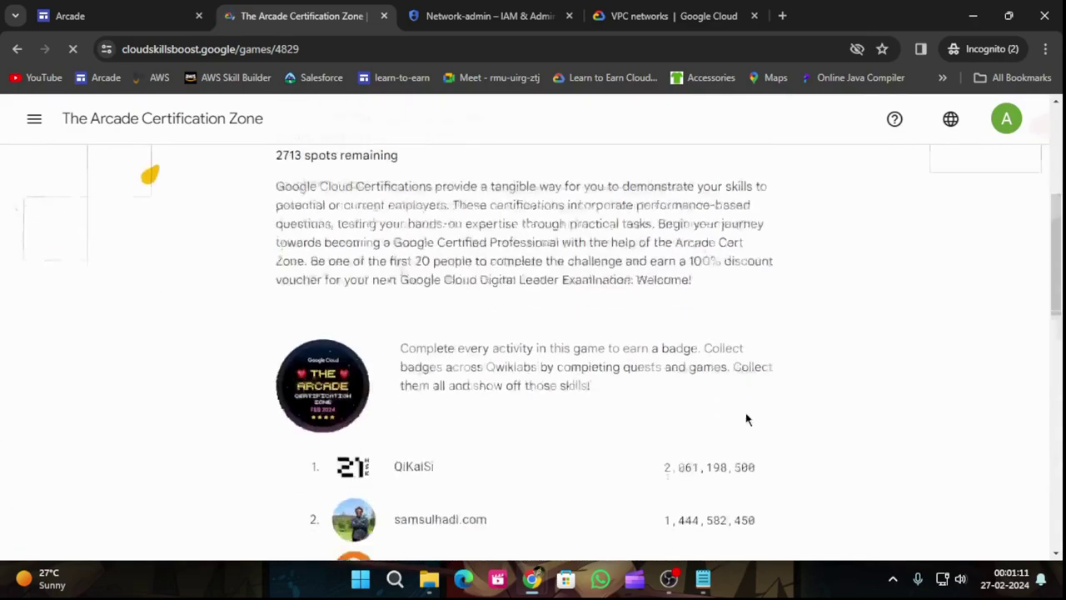
scroll(505, 355, "down", 3)
left_click(703, 233)
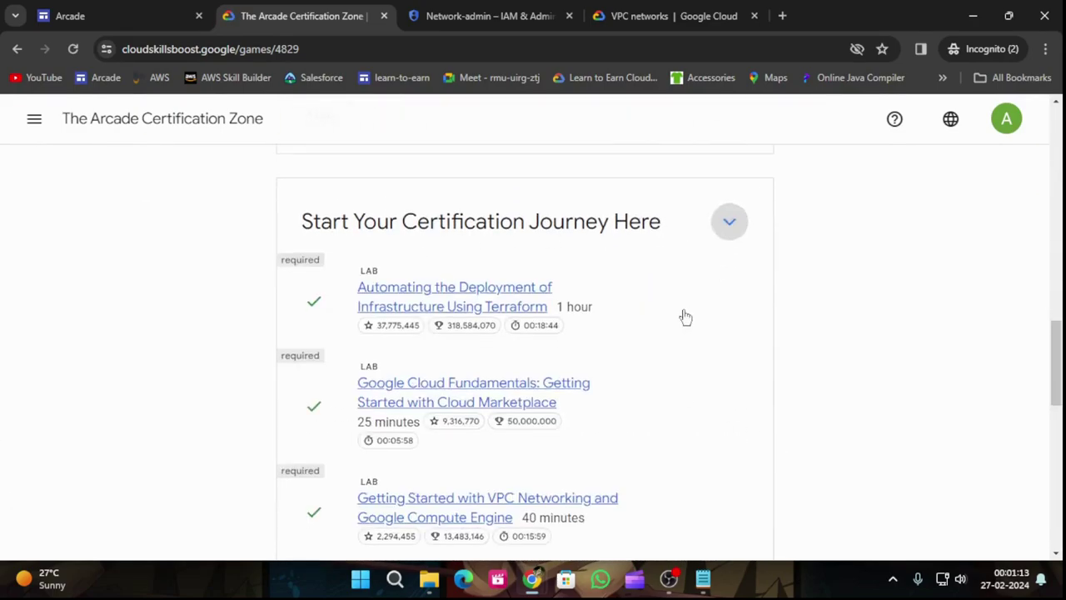
scroll(665, 339, "down", 5)
scroll(665, 340, "down", 1)
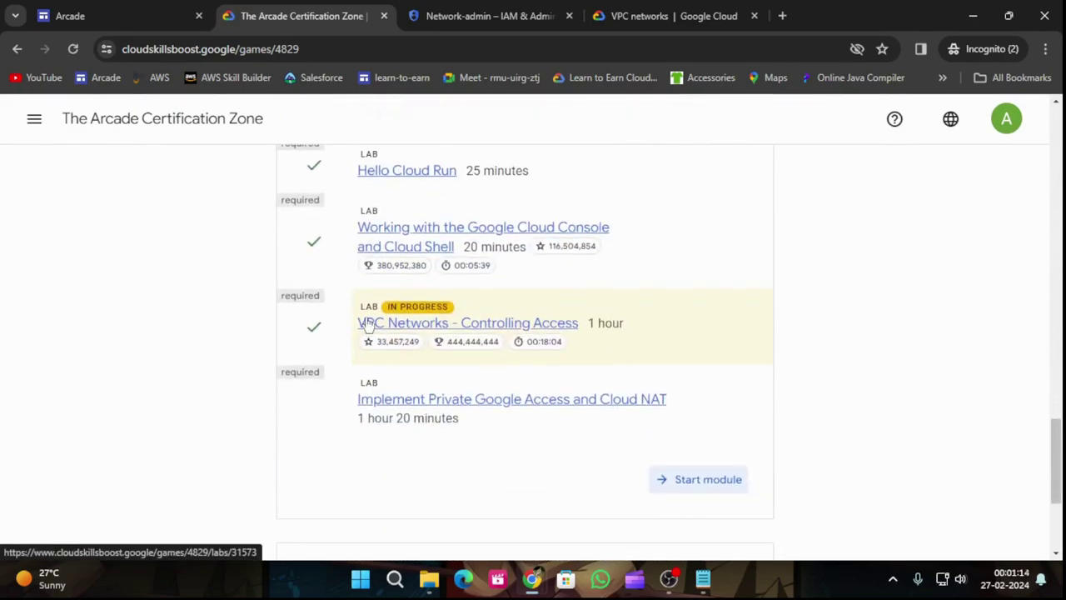
- Reopen the VPC Networks - Controlling Access lab and end it, confirming the prompt
left_click(464, 332)
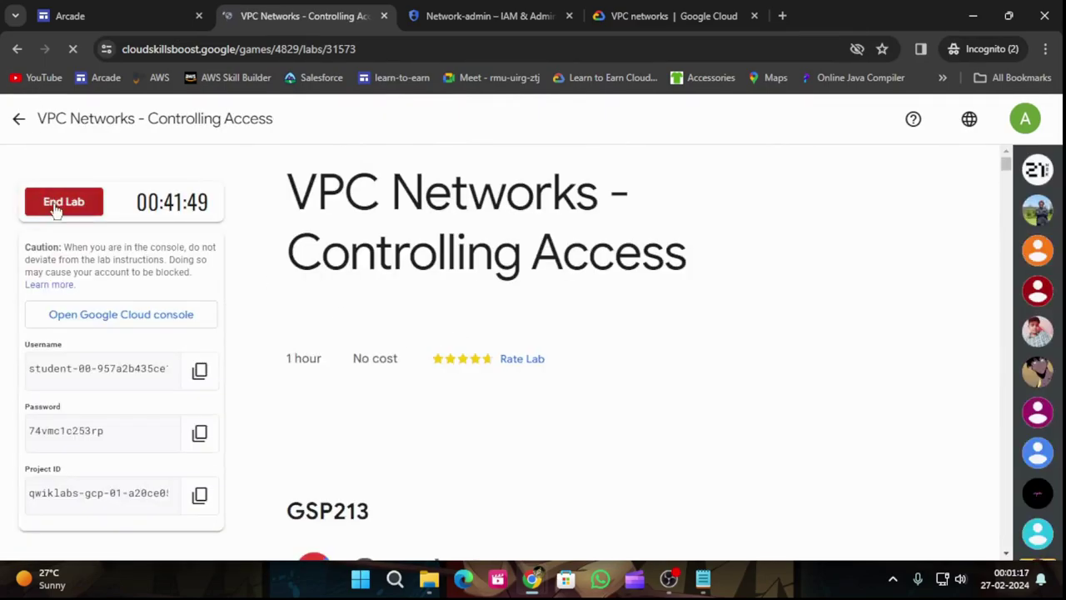
left_click(53, 205)
left_click(683, 381)
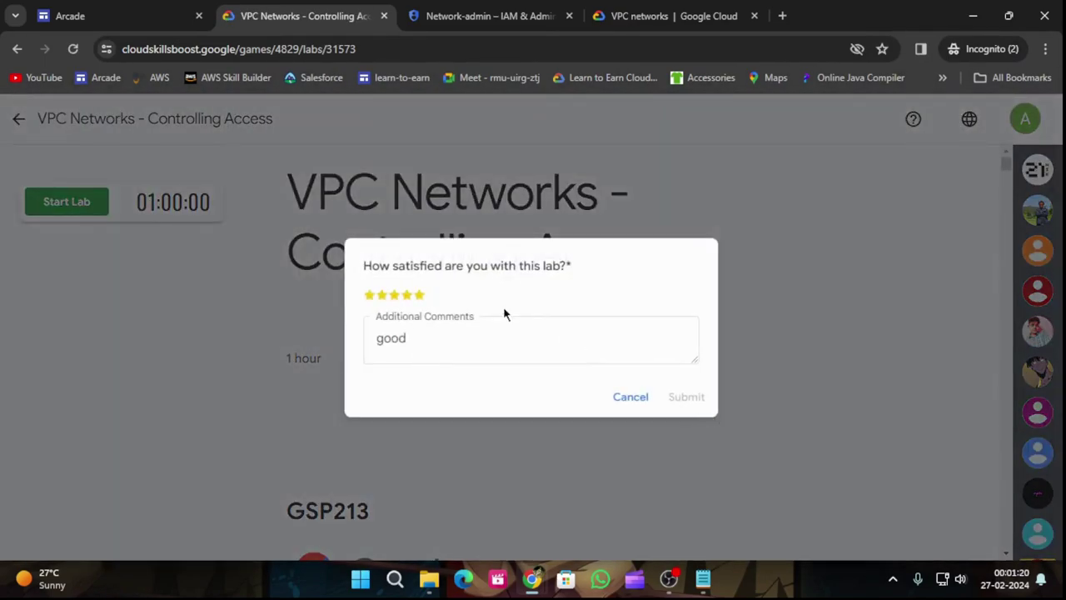
- Submit a star rating for the lab with the comment "good" and go back to the game page
left_click(407, 295)
left_click(689, 398)
left_click(683, 408)
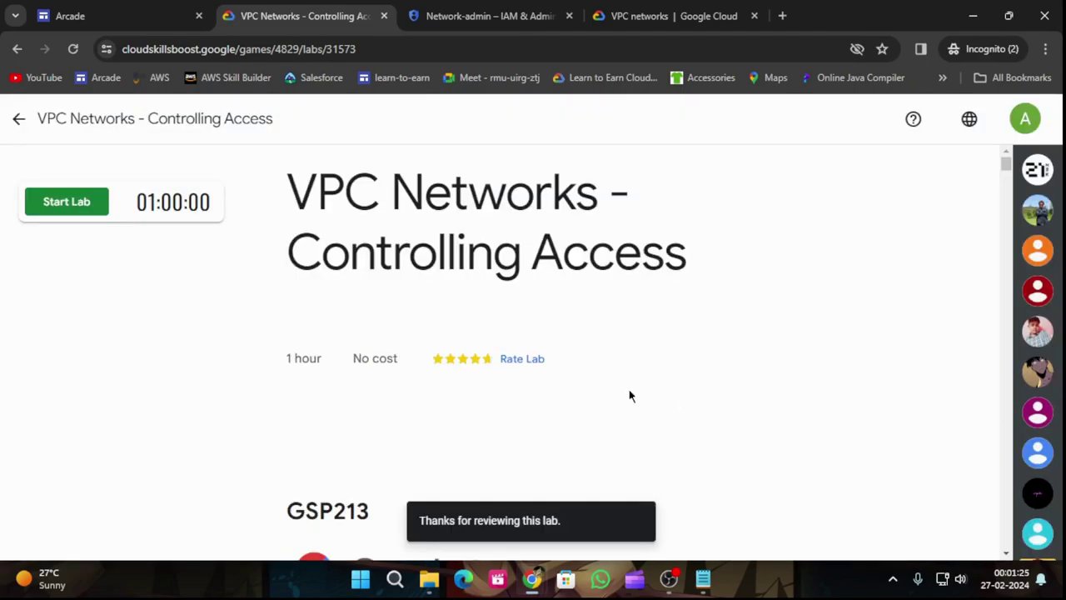
left_click(18, 119)
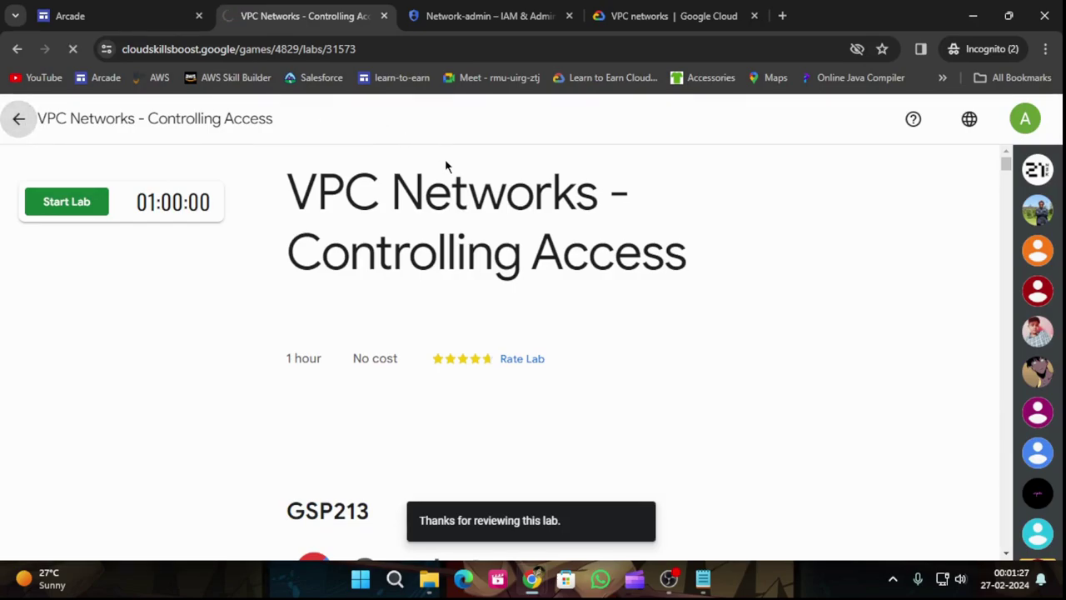